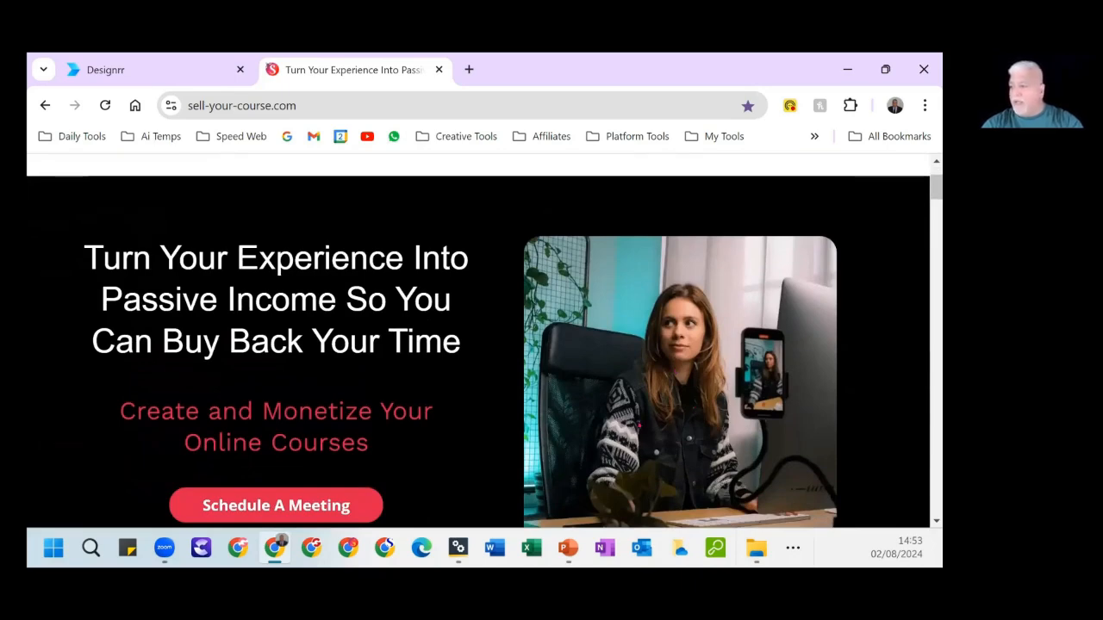
Open the site's Ebooks page and show the details of "Turn Your Expertise Into A Profitable Online Course".
{"action": "scroll", "coordinate": [555, 245], "scroll_direction": "up", "scroll_amount": 2}
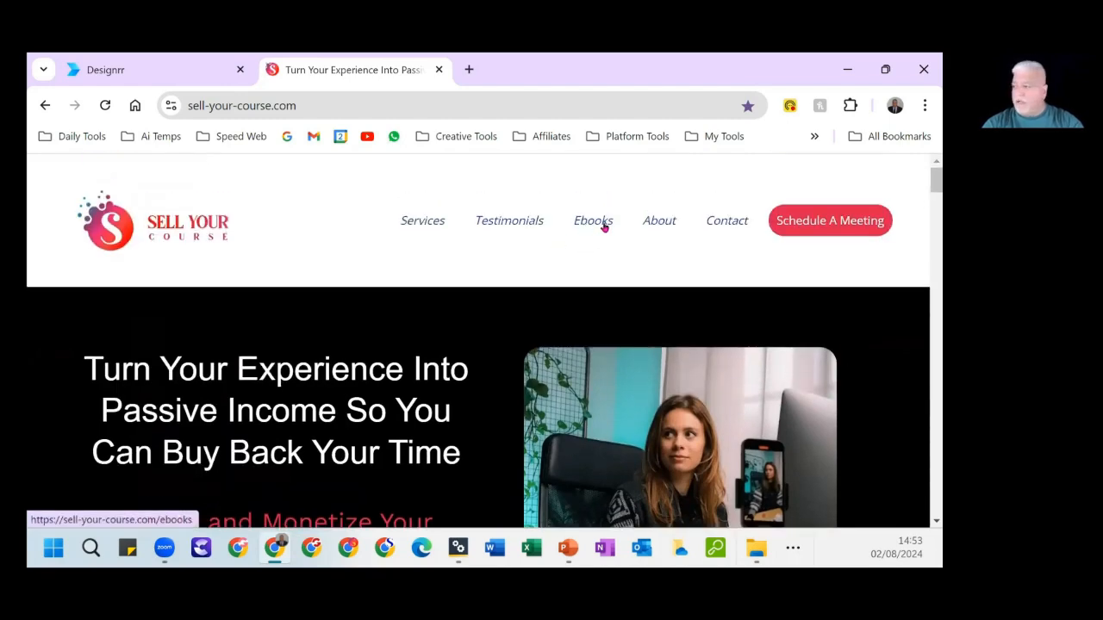
{"action": "left_click", "coordinate": [604, 225]}
{"action": "scroll", "coordinate": [716, 406], "scroll_direction": "down", "scroll_amount": 5}
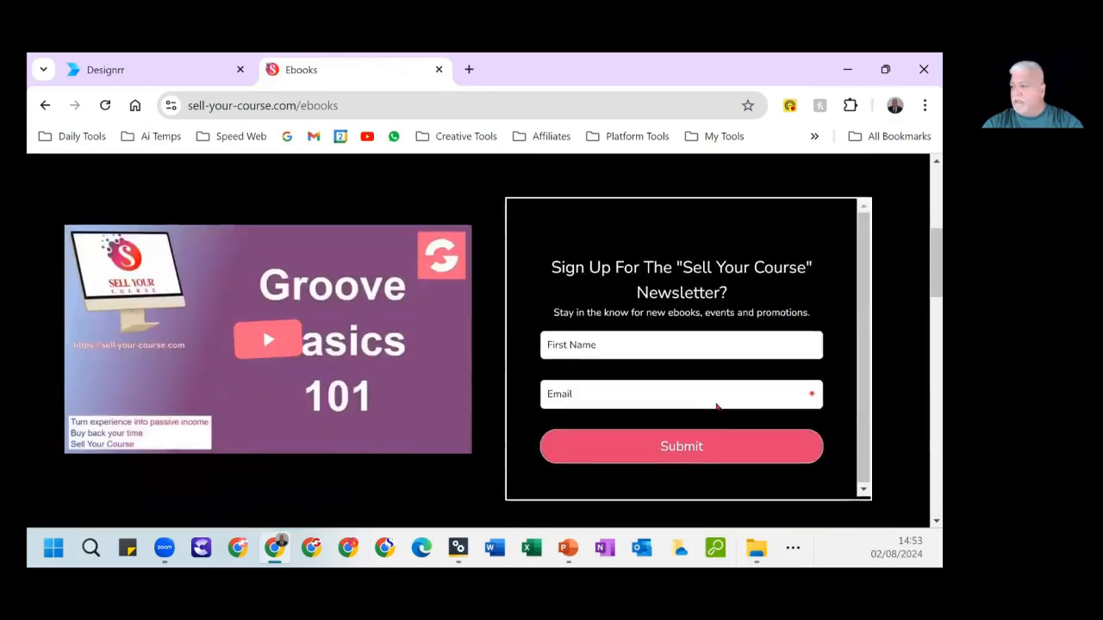
{"action": "scroll", "coordinate": [716, 406], "scroll_direction": "down", "scroll_amount": 4}
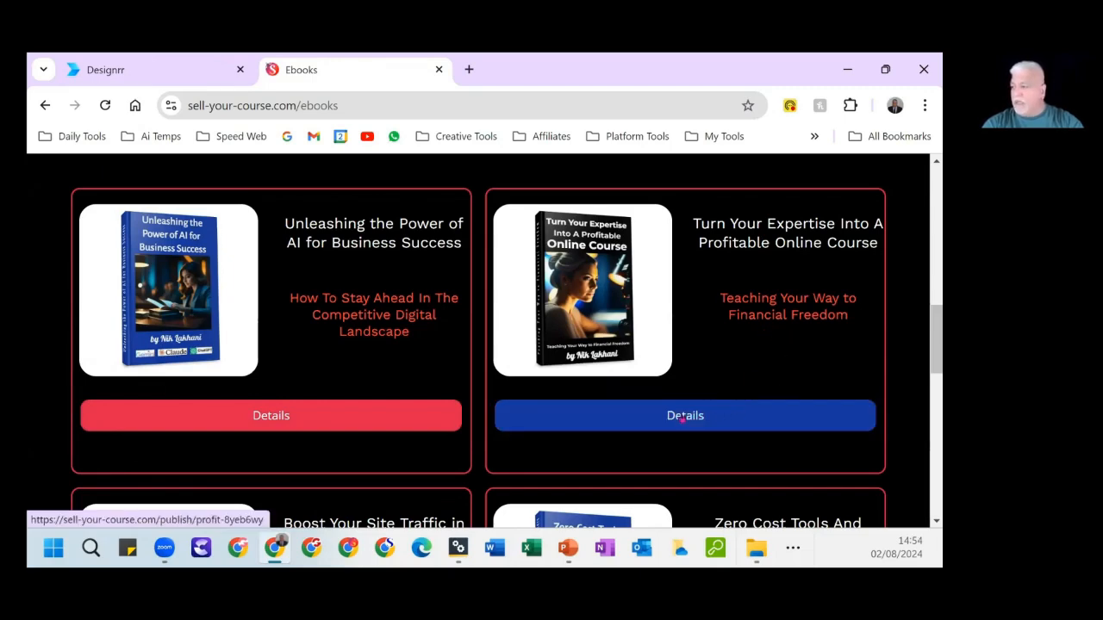
{"action": "left_click", "coordinate": [682, 418]}
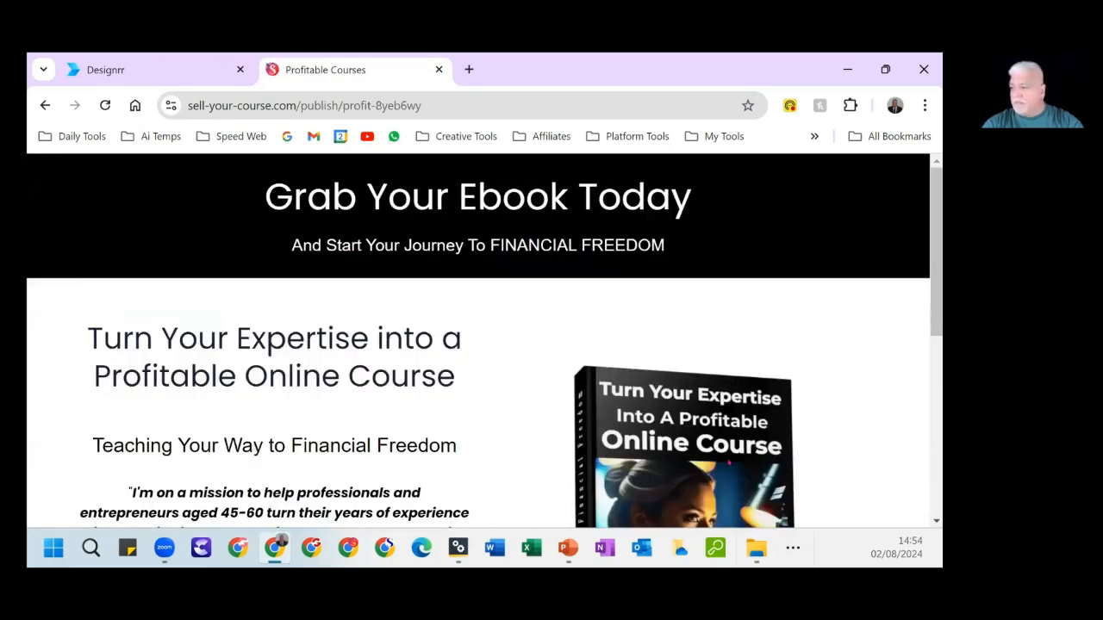
Review the ebook's sales page, including the author's mission statement, the list of transformations, the cover and the price offer.
{"action": "scroll", "coordinate": [797, 452], "scroll_direction": "down", "scroll_amount": 5}
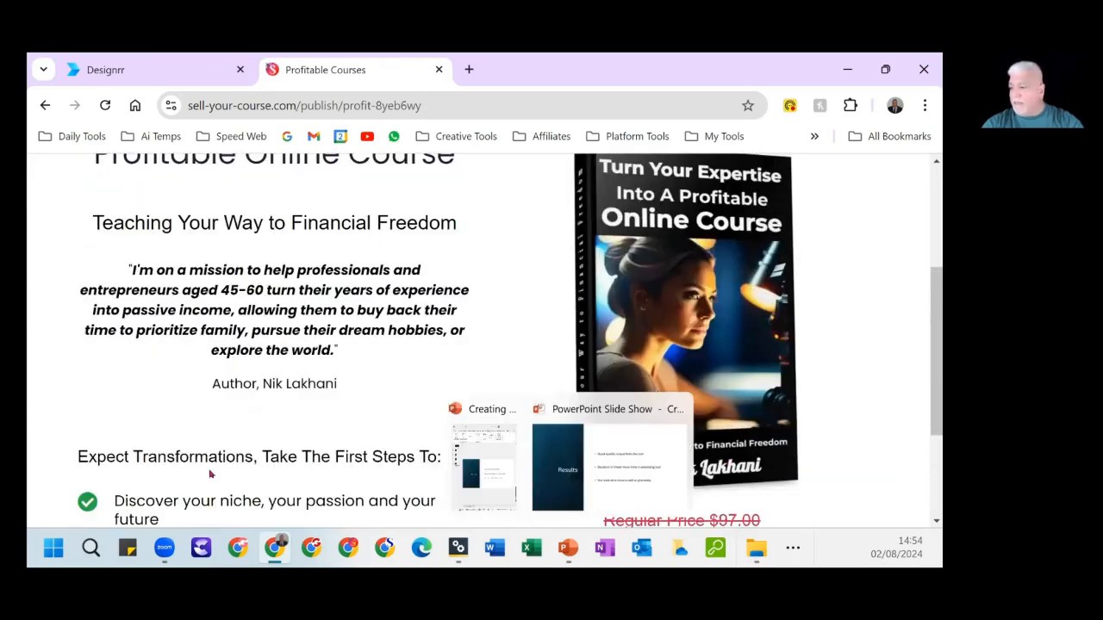
{"action": "scroll", "coordinate": [434, 445], "scroll_direction": "down", "scroll_amount": 2}
{"action": "scroll", "coordinate": [433, 445], "scroll_direction": "down", "scroll_amount": 1}
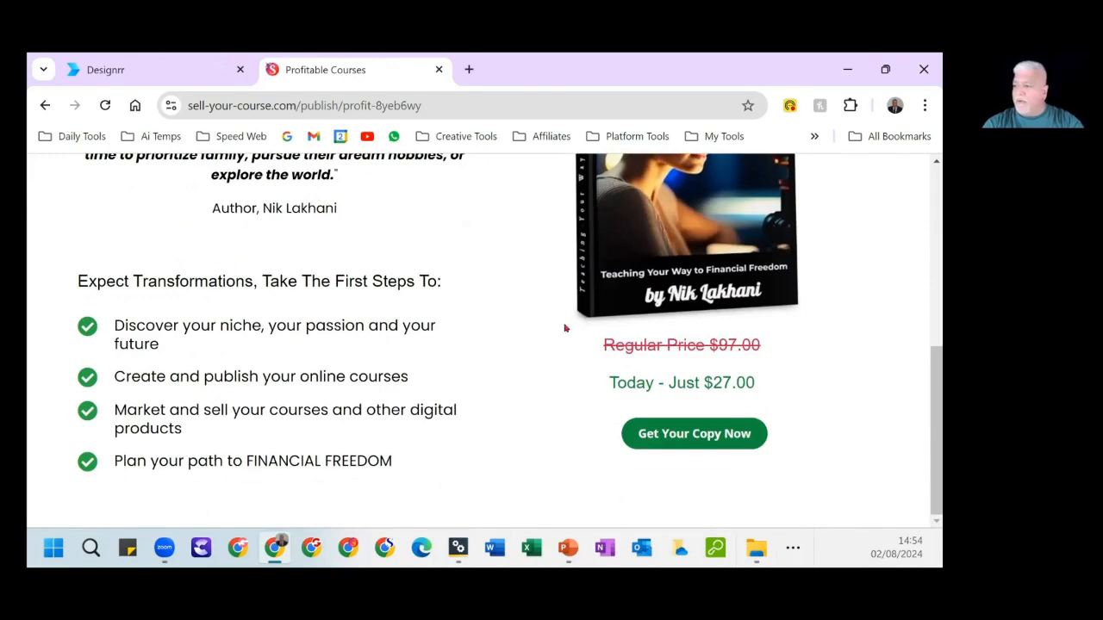
{"action": "scroll", "coordinate": [551, 310], "scroll_direction": "up", "scroll_amount": 4}
{"action": "scroll", "coordinate": [485, 382], "scroll_direction": "down", "scroll_amount": 2}
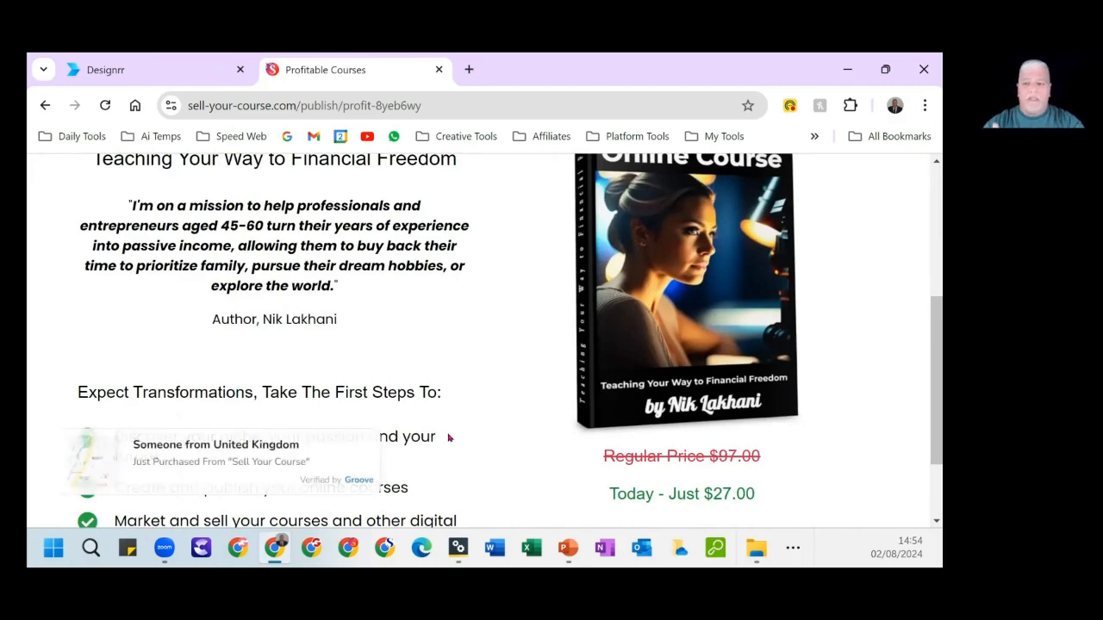
{"action": "scroll", "coordinate": [457, 430], "scroll_direction": "down", "scroll_amount": 2}
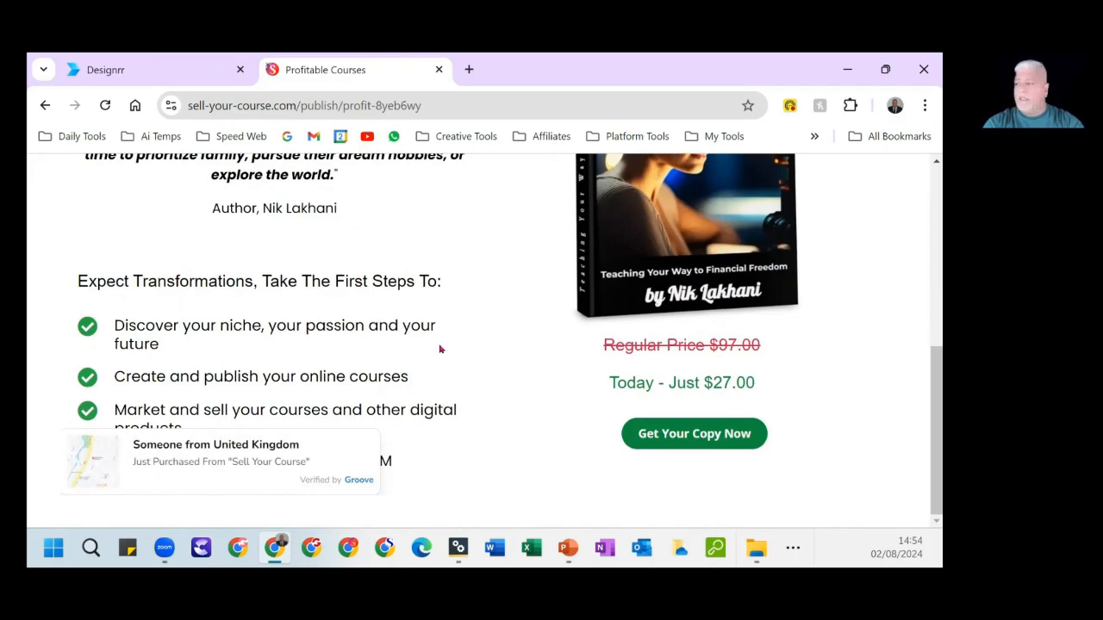
{"action": "scroll", "coordinate": [603, 319], "scroll_direction": "up", "scroll_amount": 3}
{"action": "scroll", "coordinate": [765, 287], "scroll_direction": "down", "scroll_amount": 3}
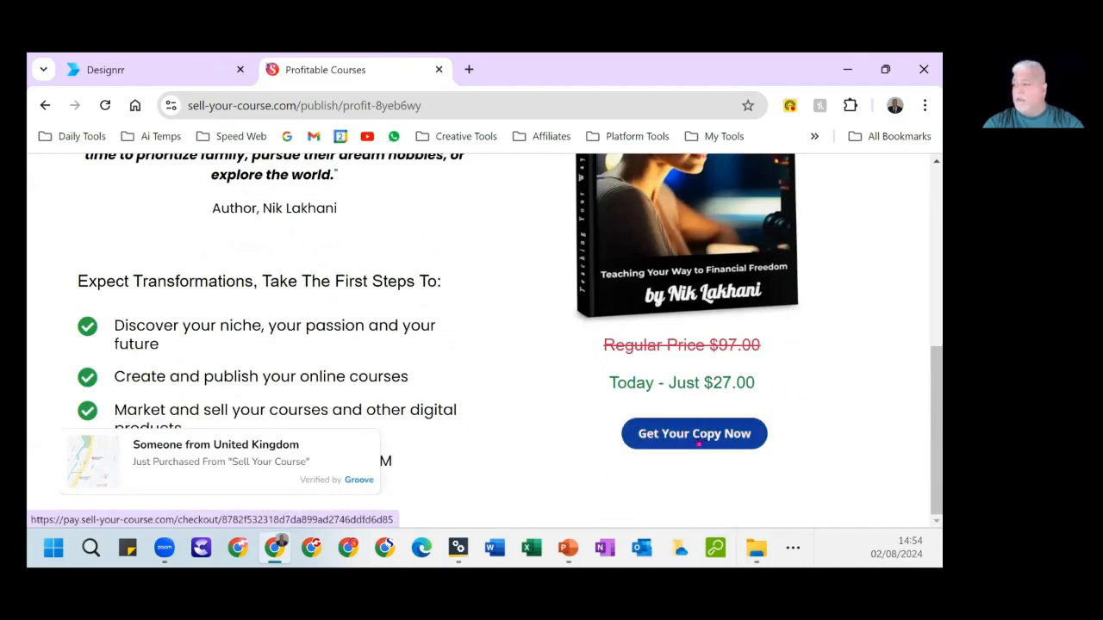
Open the ebook's checkout page, look over its pricing plan and contact form, and close the page.
{"action": "left_click", "coordinate": [694, 438]}
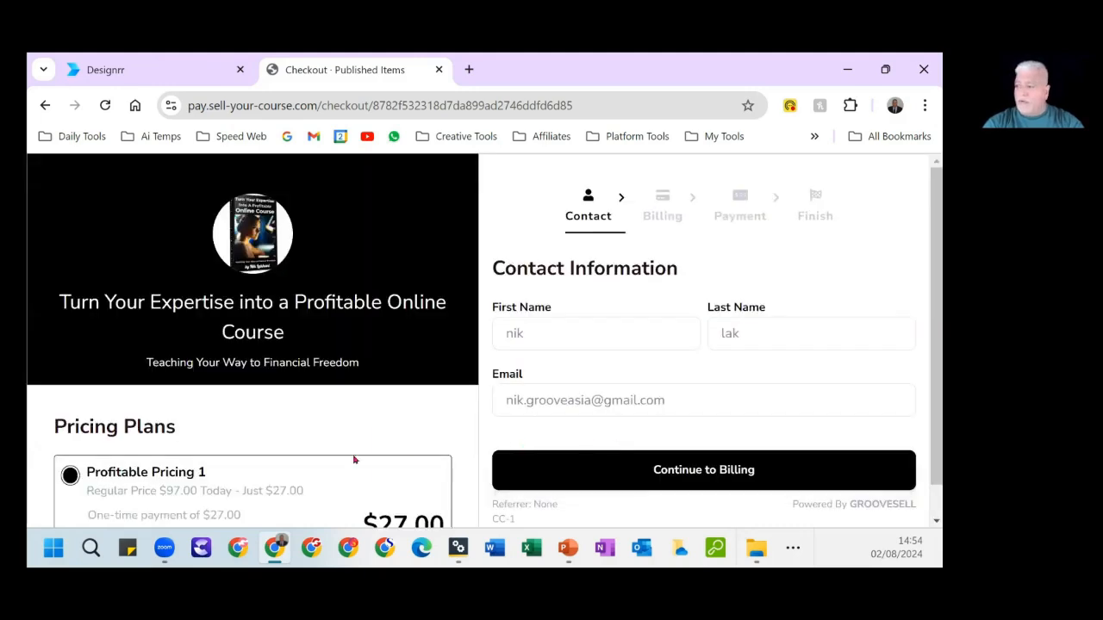
{"action": "scroll", "coordinate": [355, 460], "scroll_direction": "down", "scroll_amount": 1}
{"action": "scroll", "coordinate": [354, 463], "scroll_direction": "up", "scroll_amount": 1}
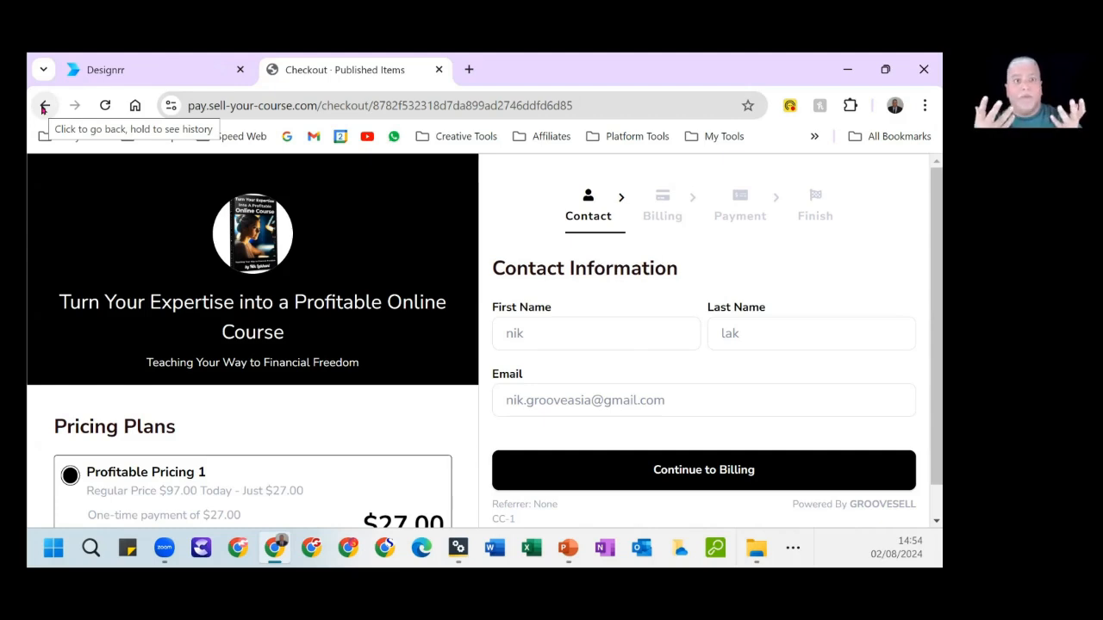
{"action": "left_click", "coordinate": [438, 70]}
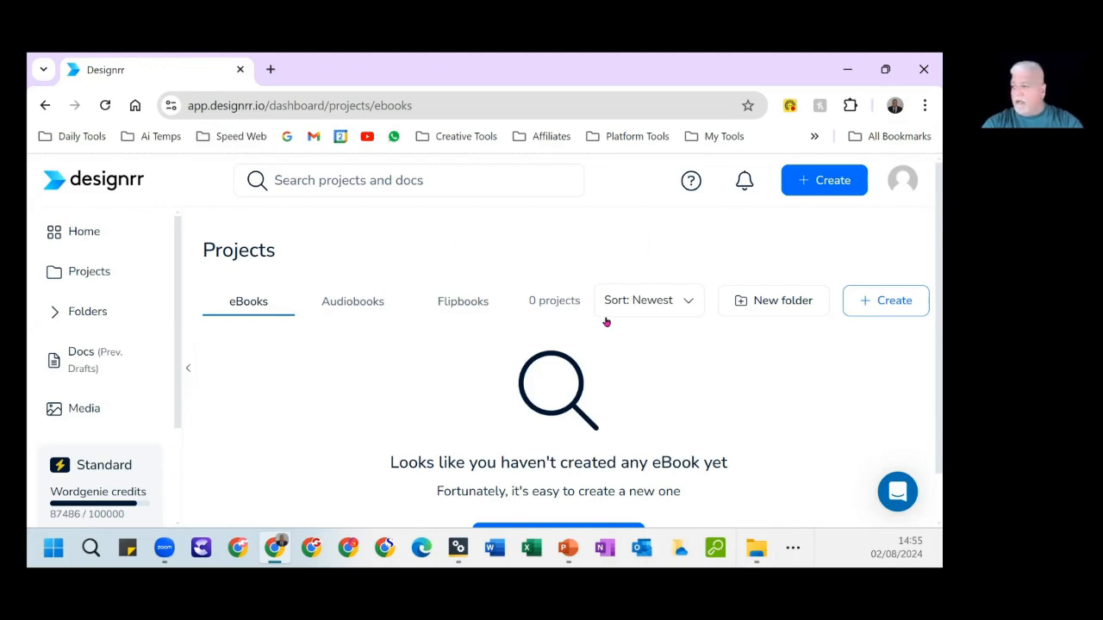
Open the Published folder from the Designrr project folders.
{"action": "scroll", "coordinate": [430, 379], "scroll_direction": "down", "scroll_amount": 1}
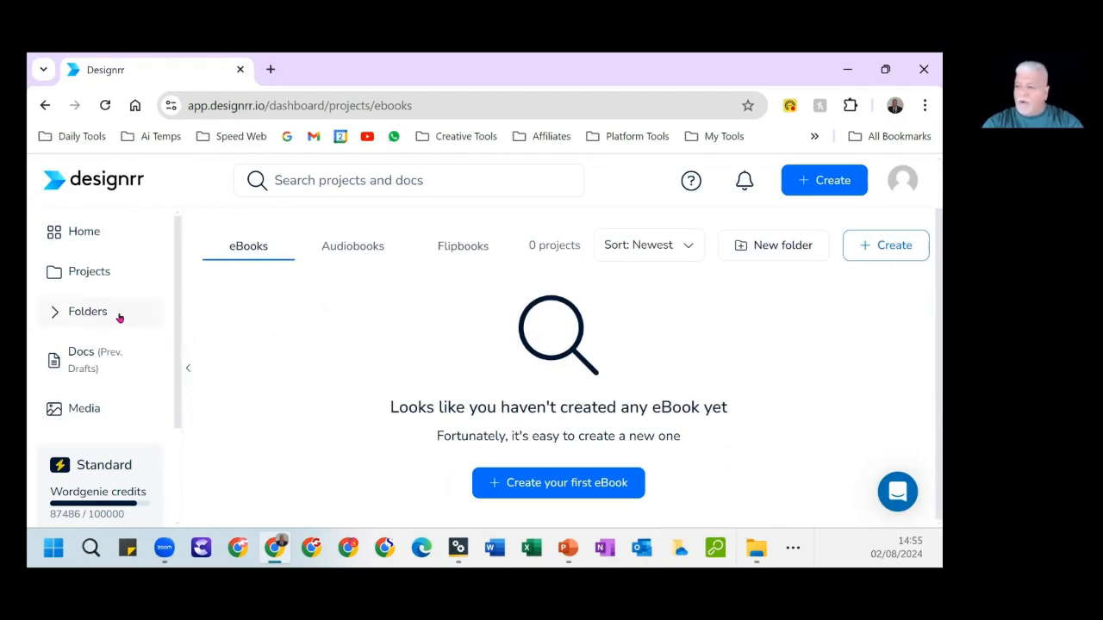
{"action": "left_click", "coordinate": [89, 313]}
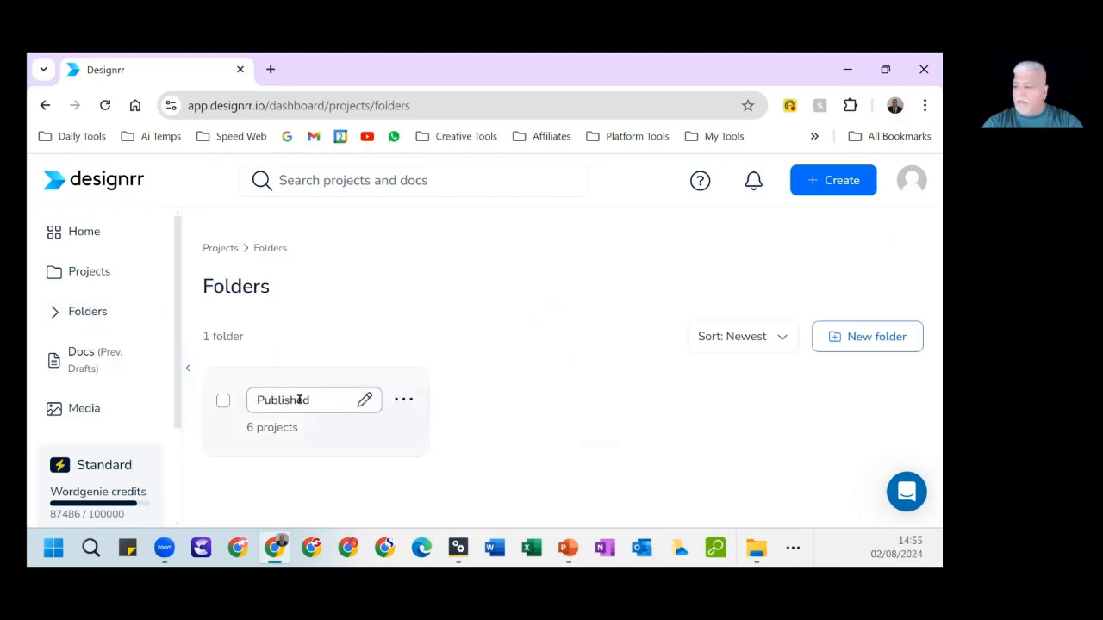
{"action": "left_click", "coordinate": [369, 401]}
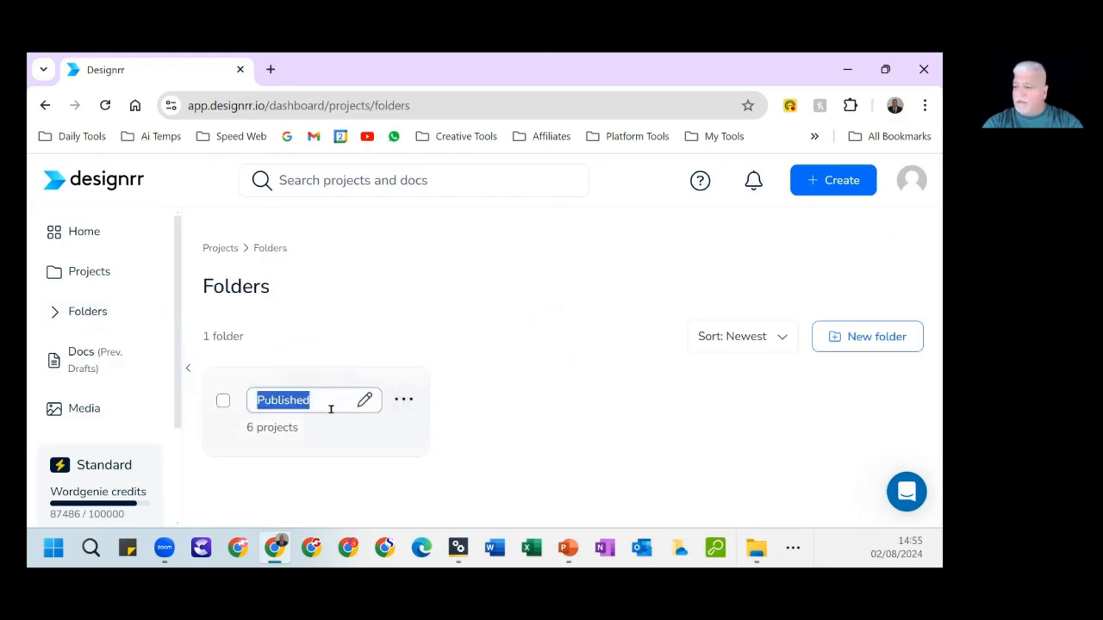
{"action": "left_click", "coordinate": [242, 409]}
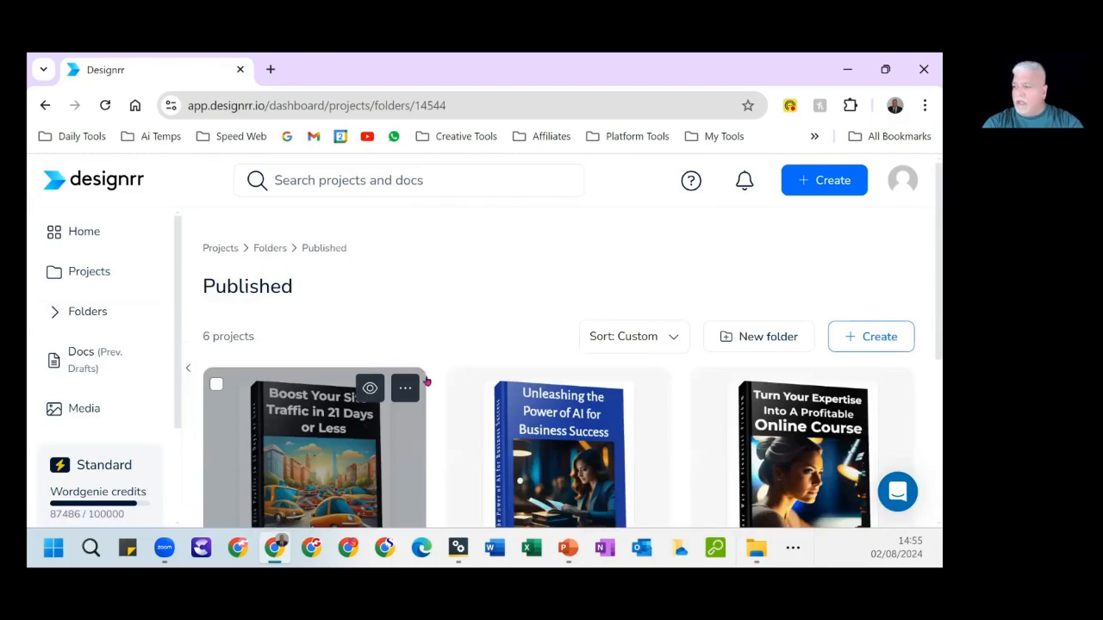
Examine the ebook projects and their covers in the Published folder.
{"action": "scroll", "coordinate": [426, 381], "scroll_direction": "down", "scroll_amount": 2}
{"action": "scroll", "coordinate": [425, 381], "scroll_direction": "up", "scroll_amount": 1}
{"action": "scroll", "coordinate": [425, 381], "scroll_direction": "down", "scroll_amount": 2}
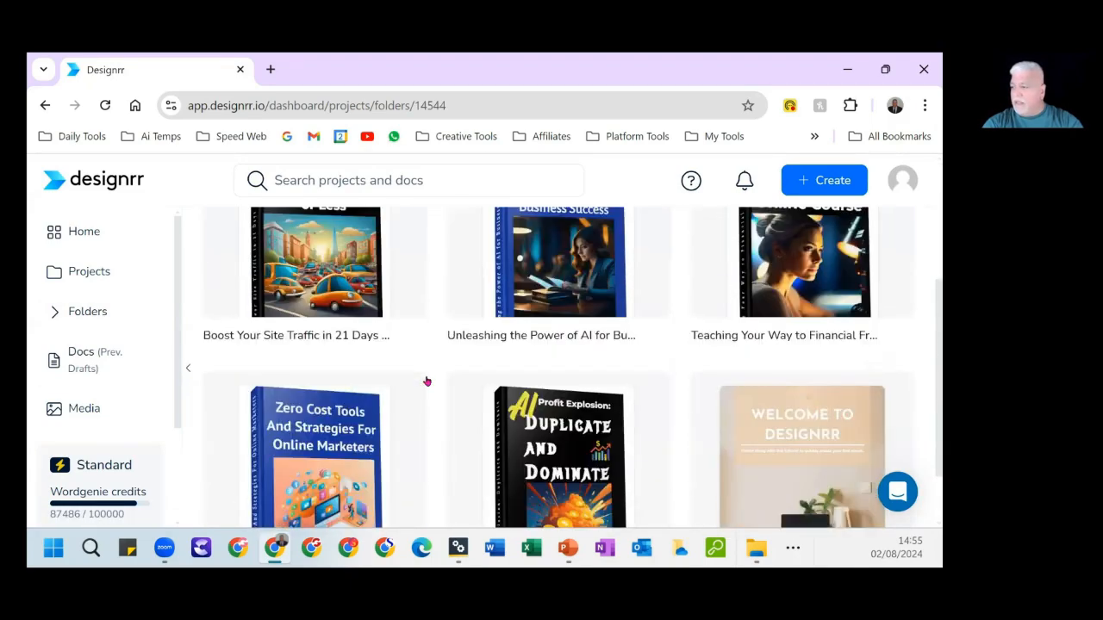
{"action": "scroll", "coordinate": [425, 380], "scroll_direction": "down", "scroll_amount": 2}
{"action": "scroll", "coordinate": [426, 380], "scroll_direction": "up", "scroll_amount": 3}
{"action": "scroll", "coordinate": [426, 381], "scroll_direction": "down", "scroll_amount": 3}
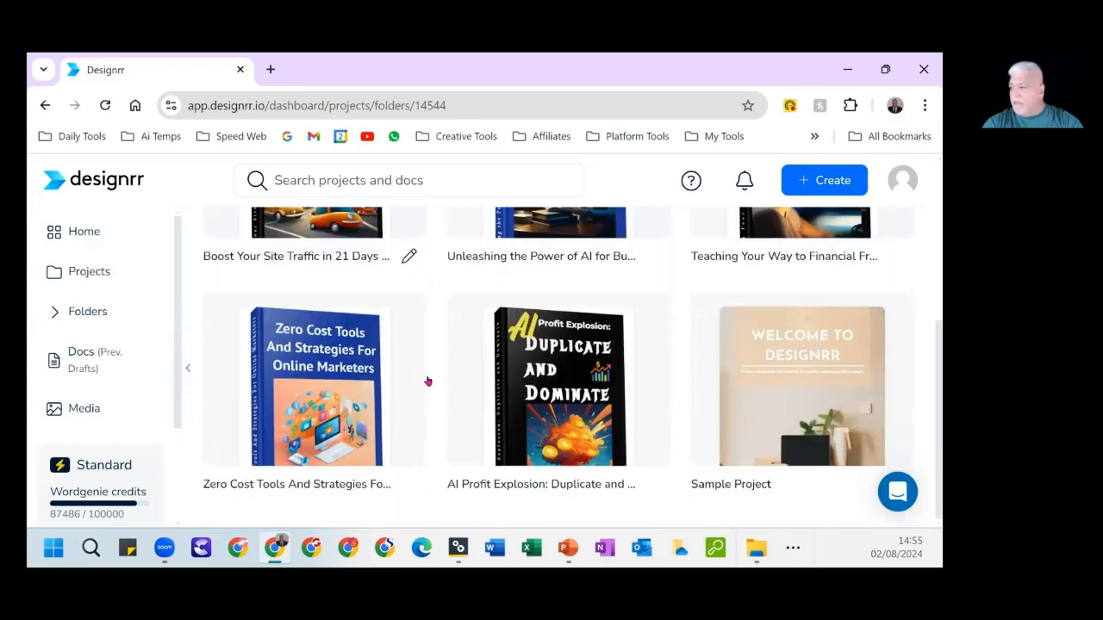
{"action": "scroll", "coordinate": [435, 379], "scroll_direction": "up", "scroll_amount": 1}
{"action": "scroll", "coordinate": [435, 379], "scroll_direction": "down", "scroll_amount": 1}
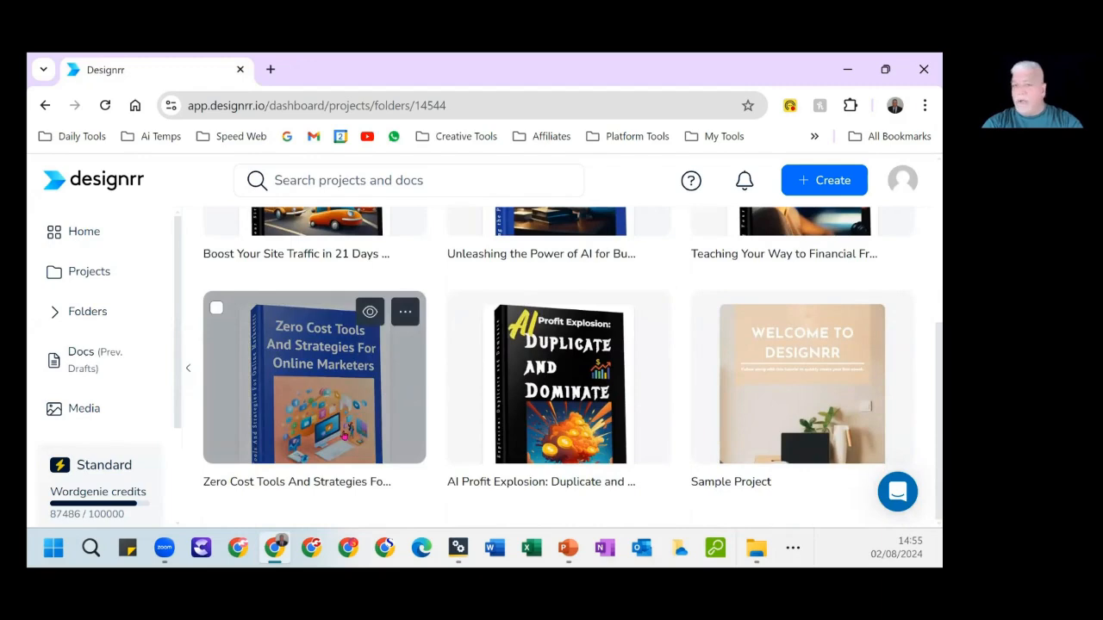
{"action": "scroll", "coordinate": [356, 442], "scroll_direction": "up", "scroll_amount": 1}
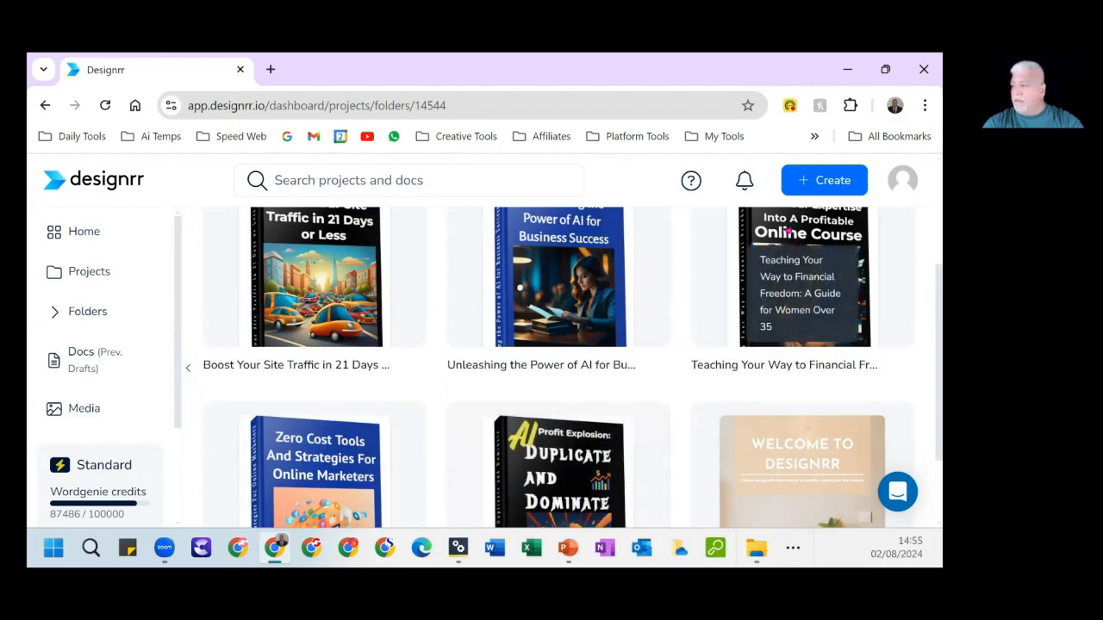
{"action": "scroll", "coordinate": [790, 233], "scroll_direction": "up", "scroll_amount": 3}
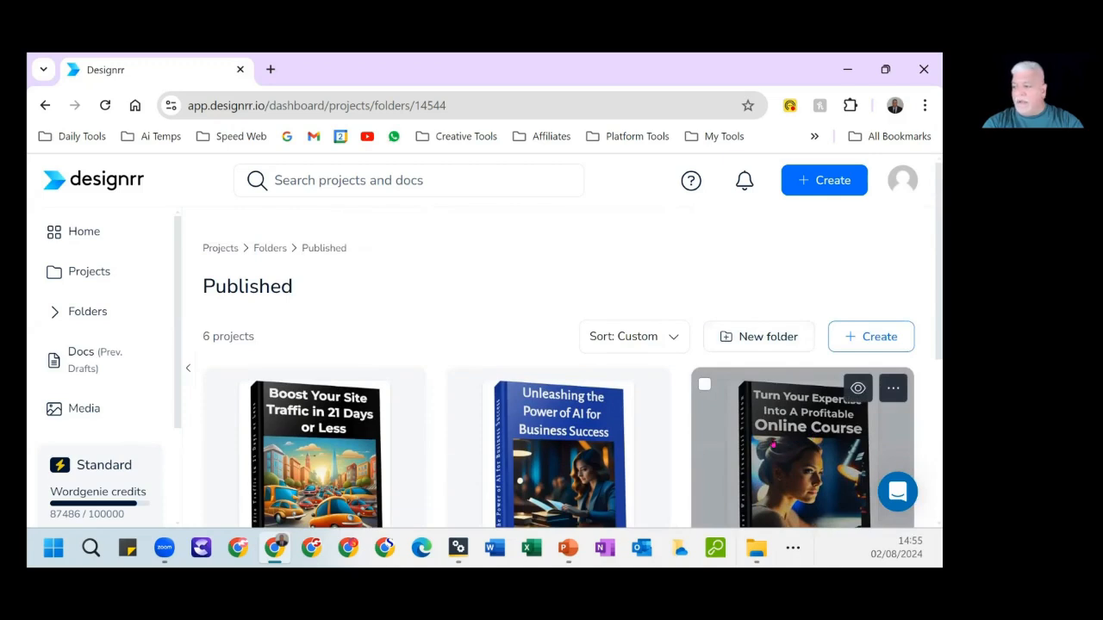
Open the "Teaching Your Way to Financial Freedom" project in the editor and reduce the browser zoom to 67%.
{"action": "left_click", "coordinate": [773, 443]}
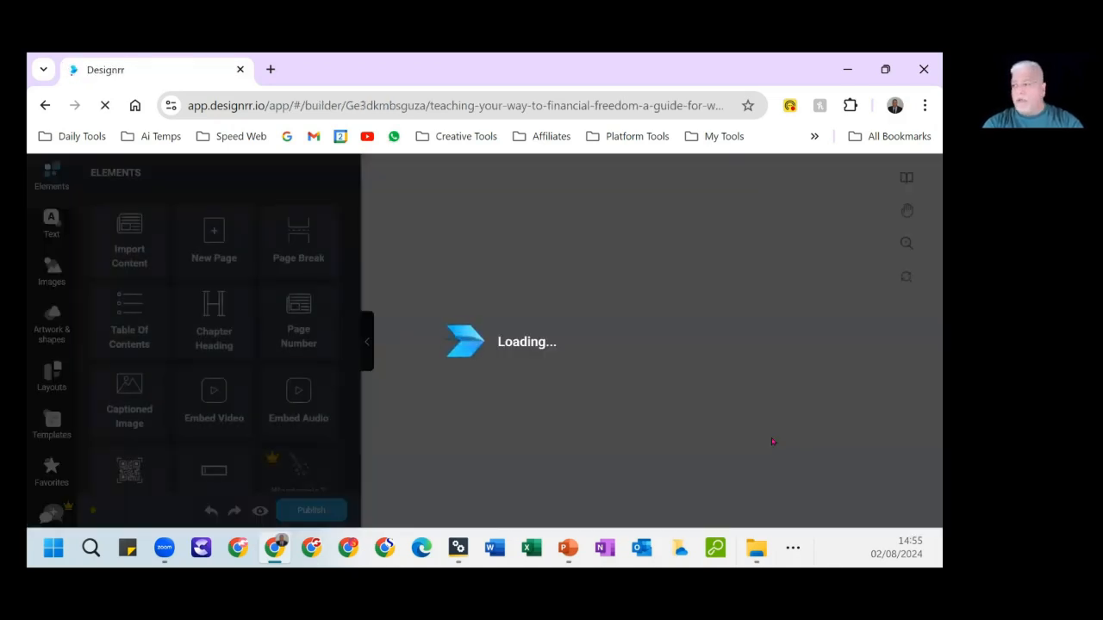
{"action": "left_click", "coordinate": [924, 106]}
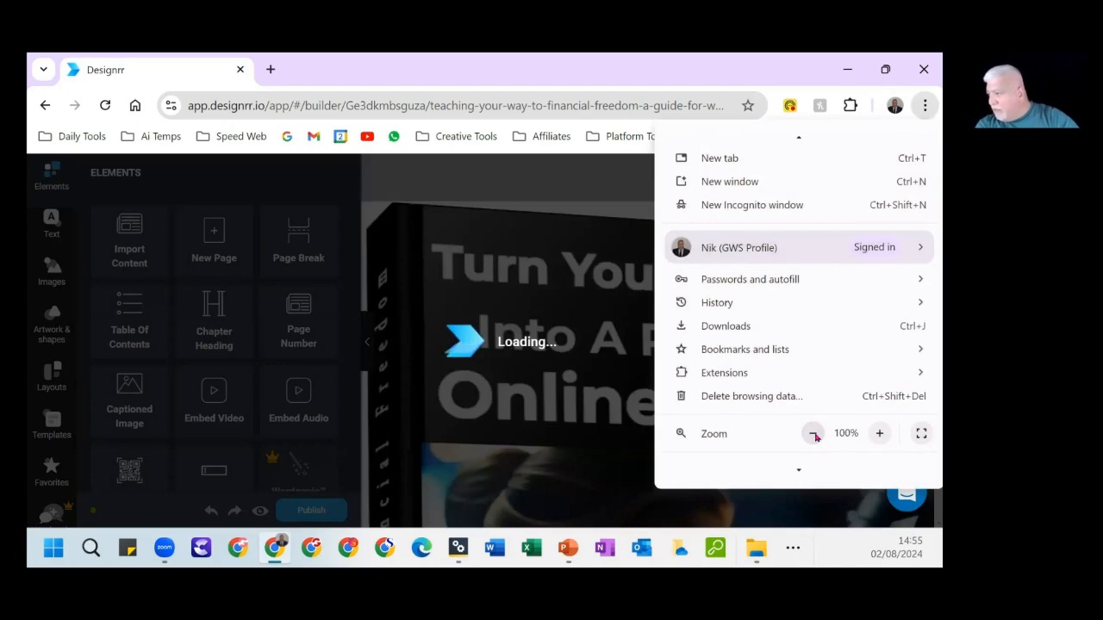
{"action": "left_click", "coordinate": [813, 434]}
{"action": "left_click", "coordinate": [813, 434]}
{"action": "left_click", "coordinate": [813, 433]}
{"action": "left_click", "coordinate": [813, 434]}
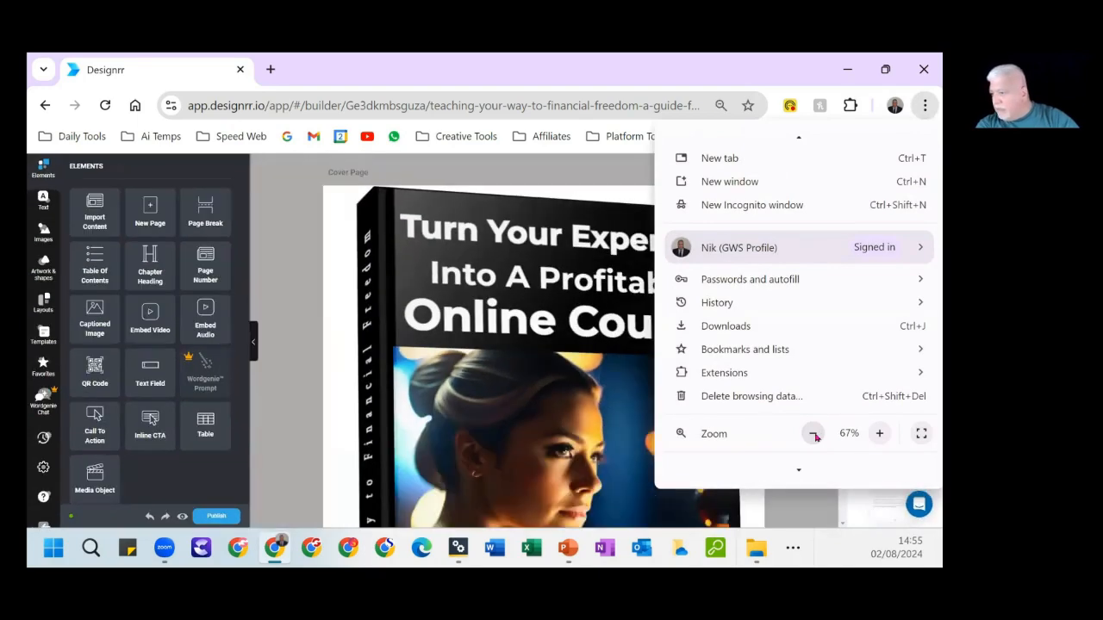
{"action": "left_click", "coordinate": [641, 69]}
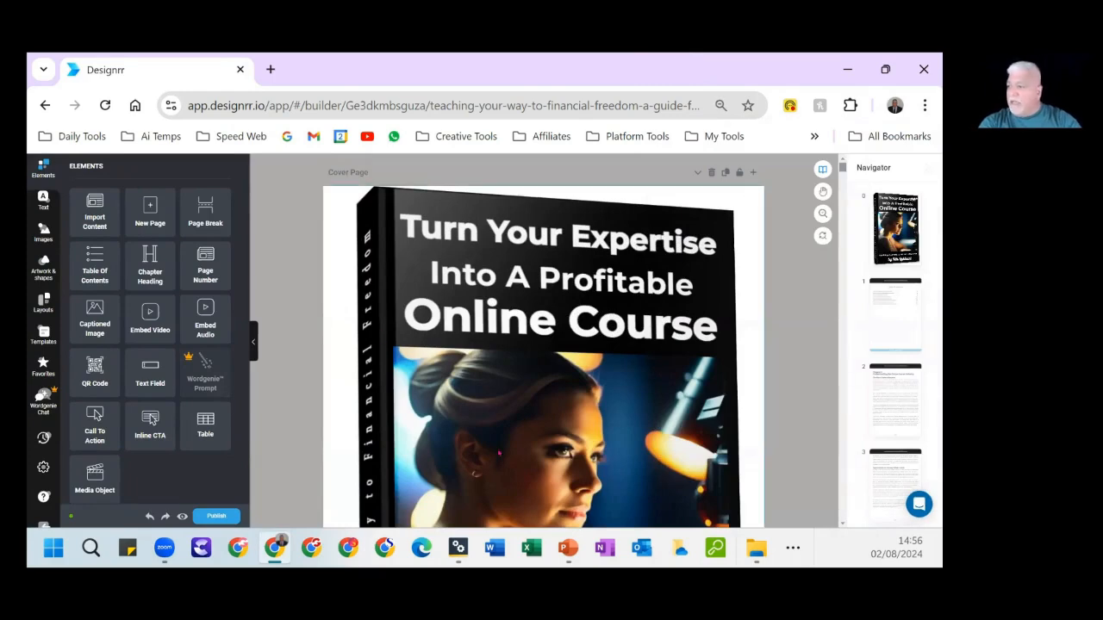
Examine the ebook's cover page, table of contents and the opening of Chapter 1.
{"action": "scroll", "coordinate": [553, 341], "scroll_direction": "down", "scroll_amount": 3}
{"action": "scroll", "coordinate": [554, 341], "scroll_direction": "up", "scroll_amount": 3}
{"action": "scroll", "coordinate": [553, 342], "scroll_direction": "down", "scroll_amount": 4}
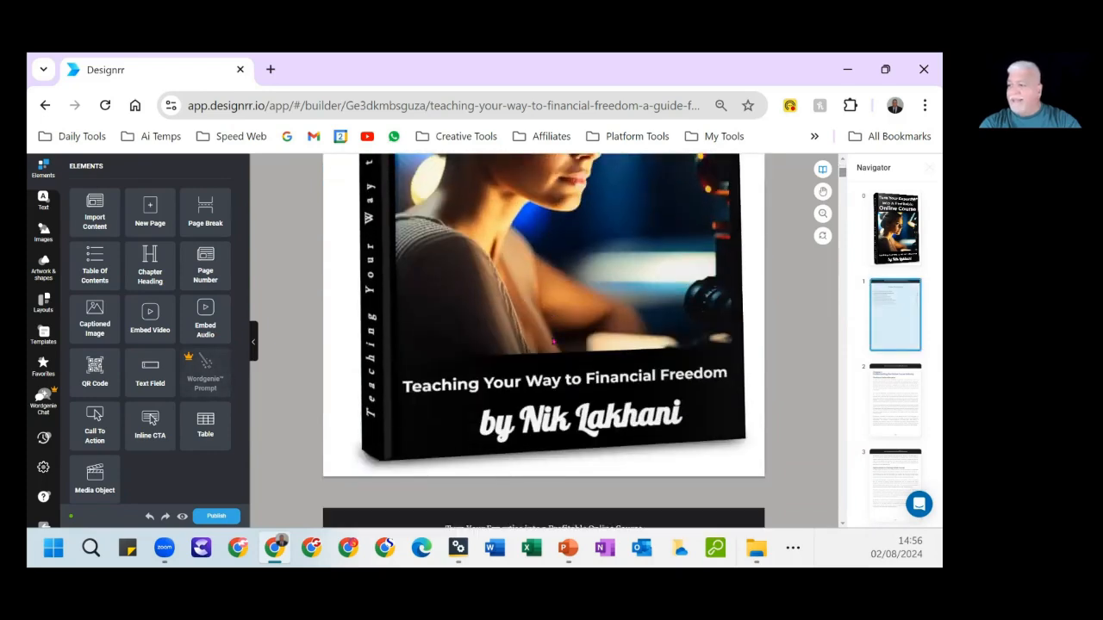
{"action": "scroll", "coordinate": [534, 357], "scroll_direction": "down", "scroll_amount": 5}
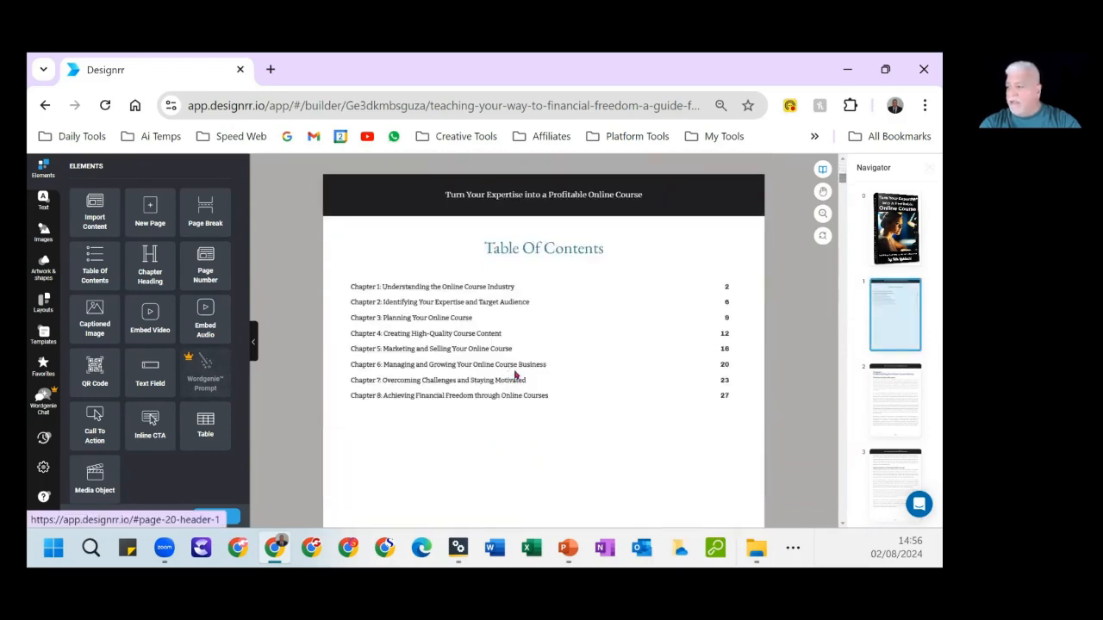
{"action": "scroll", "coordinate": [515, 375], "scroll_direction": "up", "scroll_amount": 2}
{"action": "scroll", "coordinate": [515, 375], "scroll_direction": "down", "scroll_amount": 6}
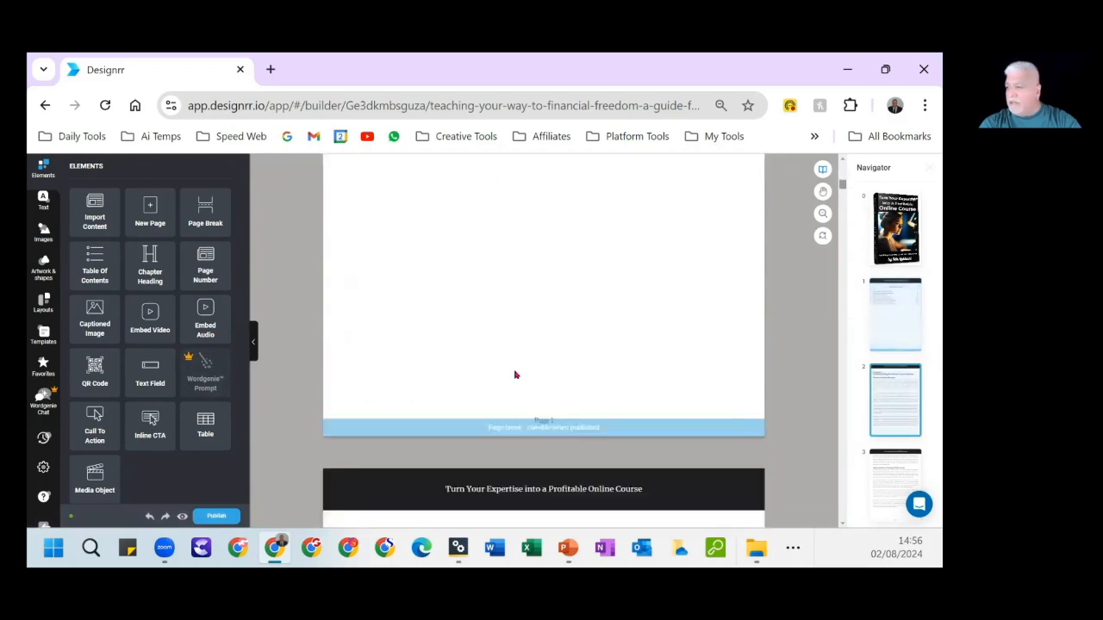
{"action": "scroll", "coordinate": [515, 375], "scroll_direction": "down", "scroll_amount": 1}
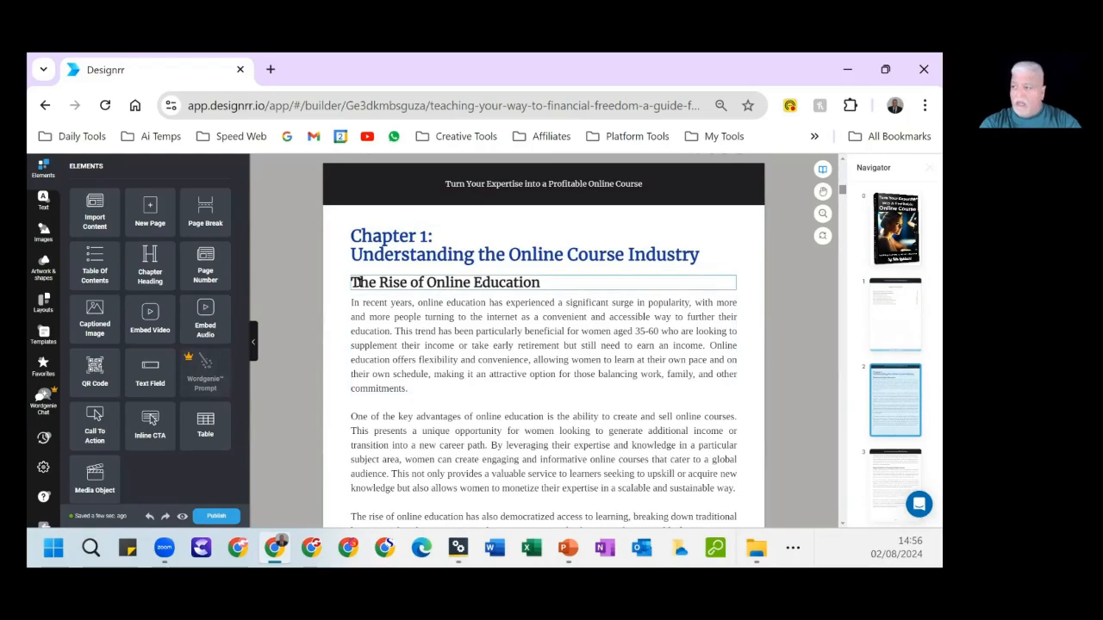
Look through the Chapter 1 pages up to the beginning of Chapter 2, checking headings, text layout and page breaks.
{"action": "scroll", "coordinate": [498, 384], "scroll_direction": "down", "scroll_amount": 3}
{"action": "scroll", "coordinate": [498, 385], "scroll_direction": "down", "scroll_amount": 8}
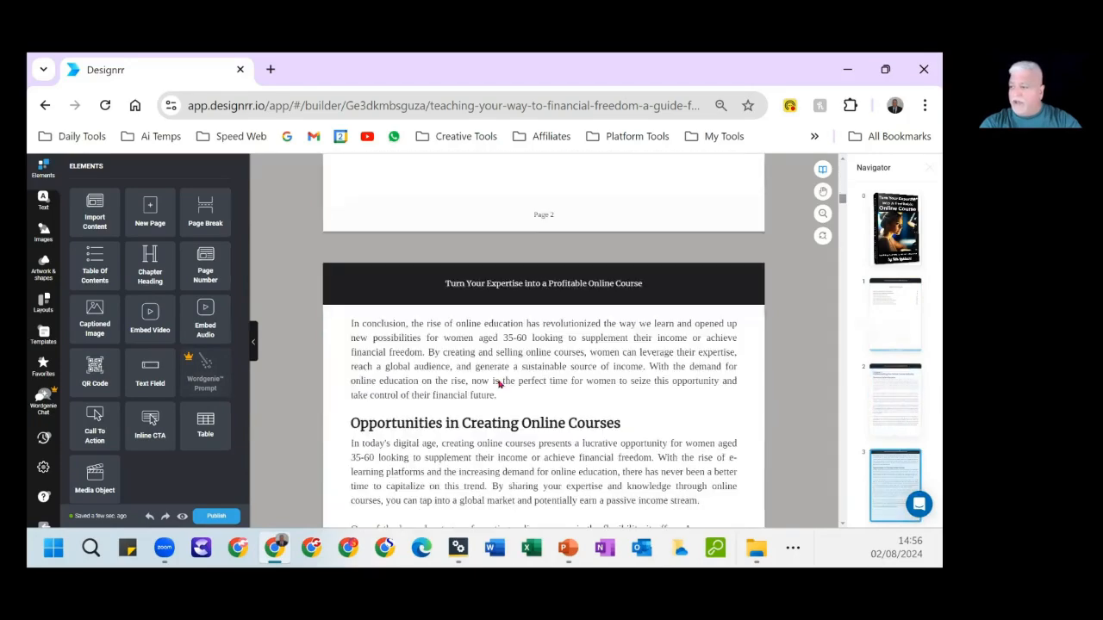
{"action": "scroll", "coordinate": [498, 384], "scroll_direction": "down", "scroll_amount": 8}
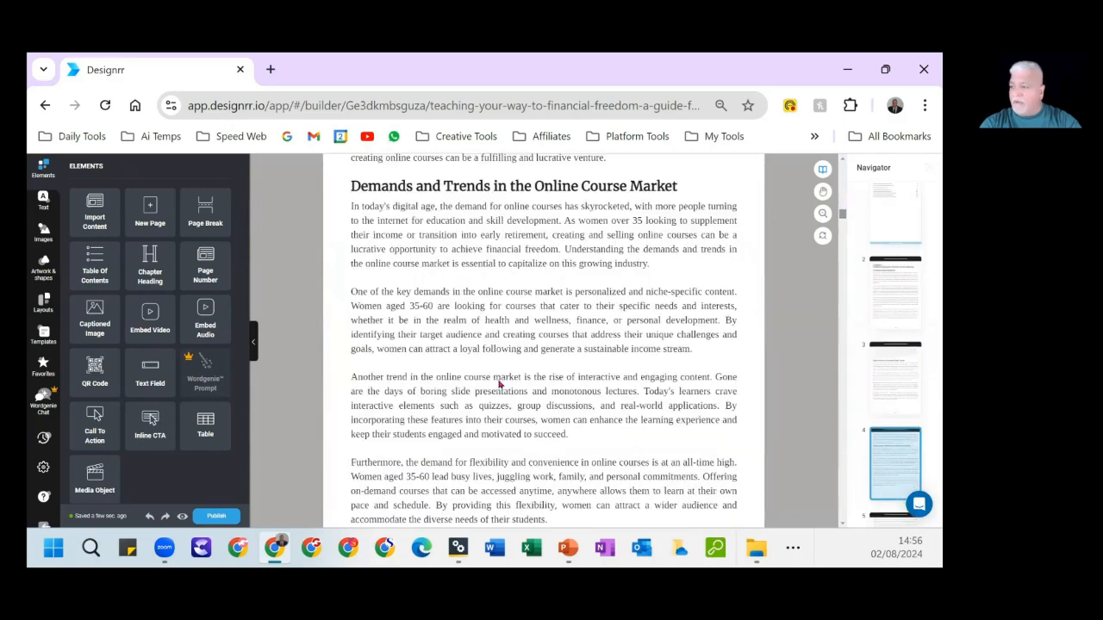
{"action": "scroll", "coordinate": [498, 384], "scroll_direction": "down", "scroll_amount": 8}
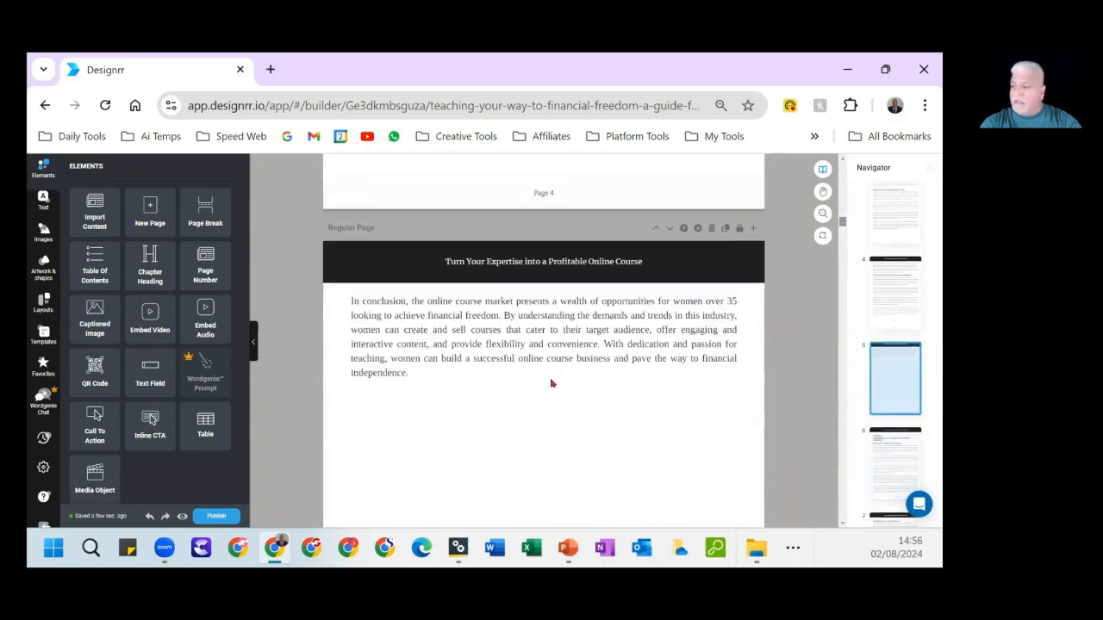
{"action": "scroll", "coordinate": [540, 418], "scroll_direction": "down", "scroll_amount": 1}
{"action": "scroll", "coordinate": [540, 419], "scroll_direction": "down", "scroll_amount": 1}
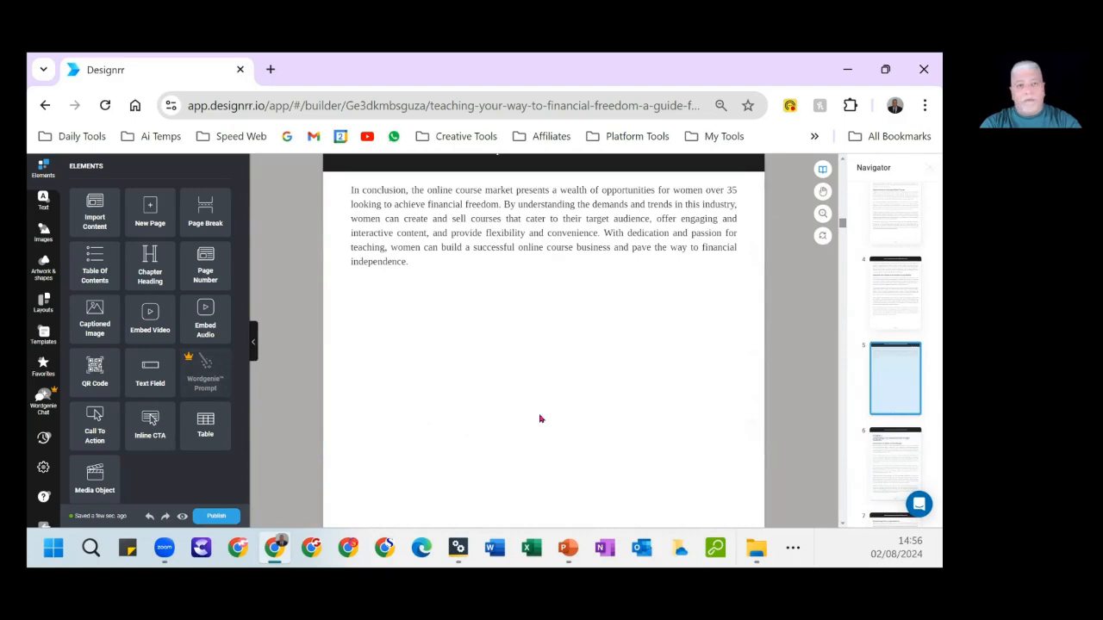
{"action": "scroll", "coordinate": [540, 419], "scroll_direction": "down", "scroll_amount": 9}
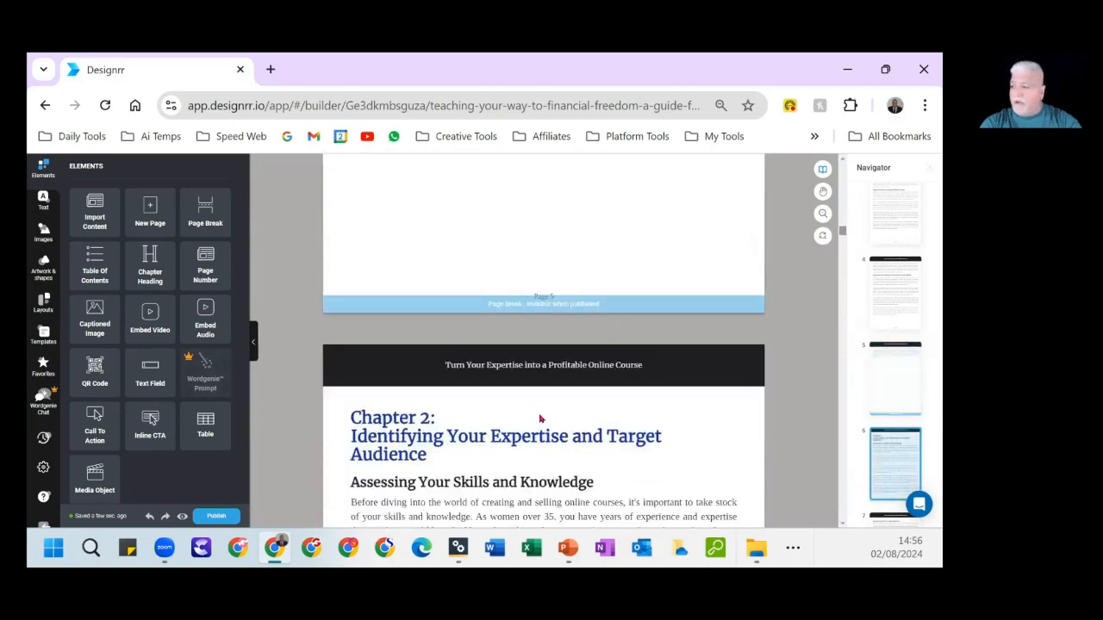
{"action": "scroll", "coordinate": [513, 403], "scroll_direction": "down", "scroll_amount": 1}
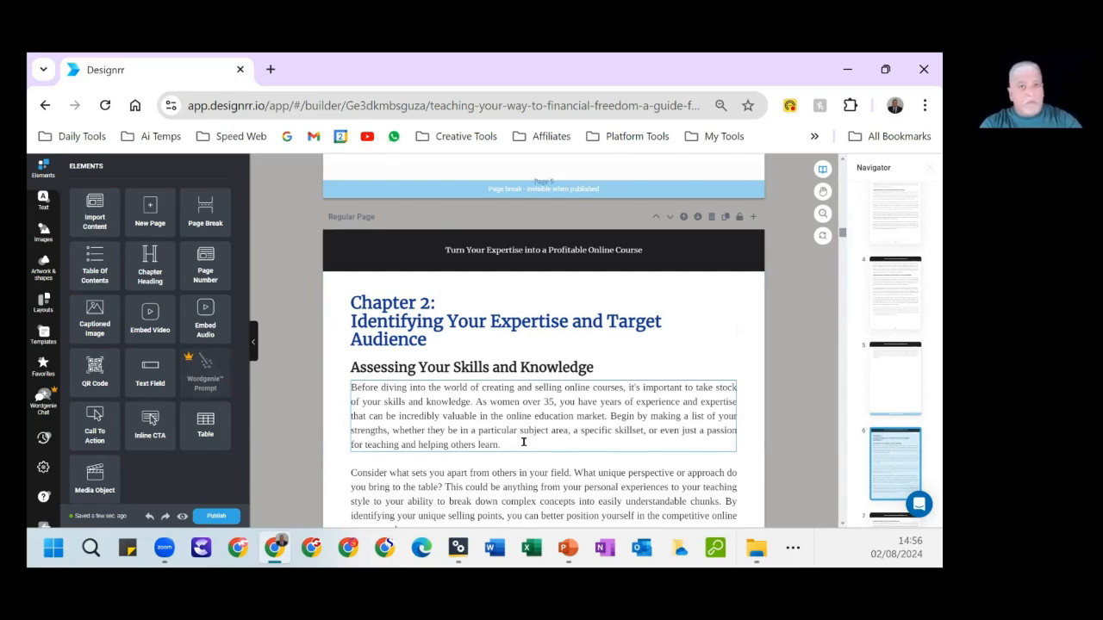
Look through the Chapter 2 pages up to Niche Selection and Market Validation, and return to the ebook's cover page.
{"action": "scroll", "coordinate": [523, 442], "scroll_direction": "down", "scroll_amount": 10}
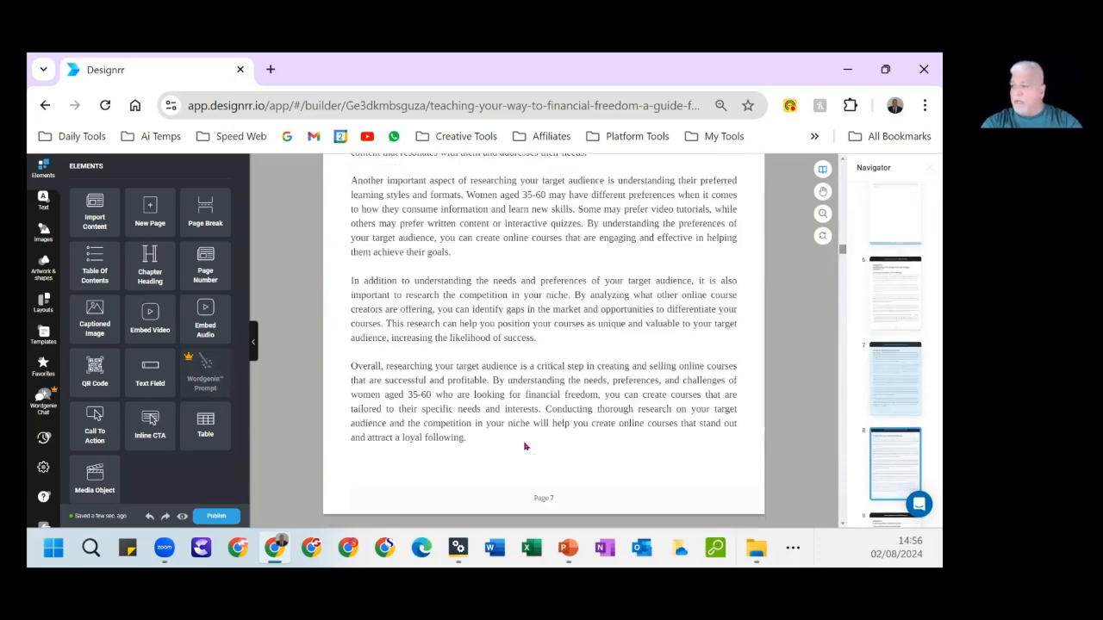
{"action": "scroll", "coordinate": [524, 446], "scroll_direction": "down", "scroll_amount": 5}
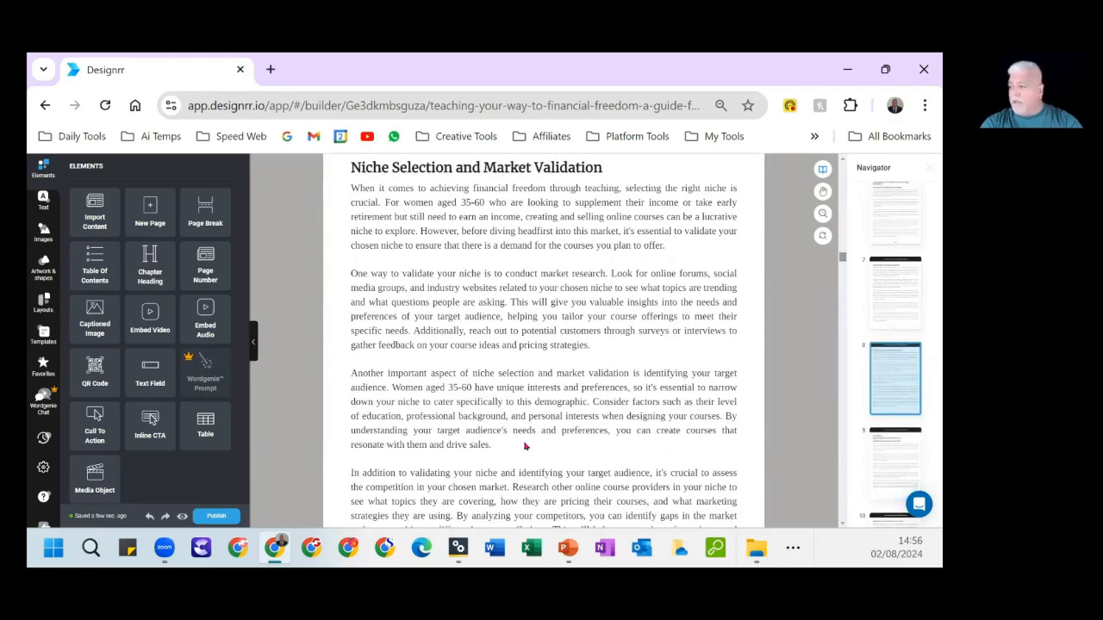
{"action": "scroll", "coordinate": [525, 446], "scroll_direction": "up", "scroll_amount": 20}
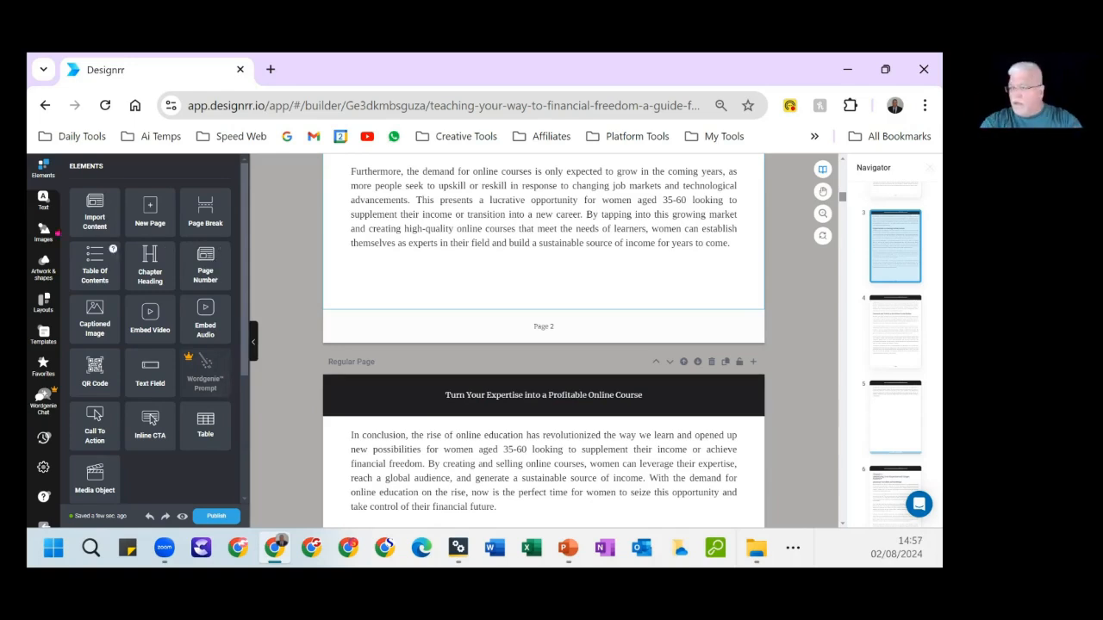
{"action": "scroll", "coordinate": [451, 353], "scroll_direction": "up", "scroll_amount": 15}
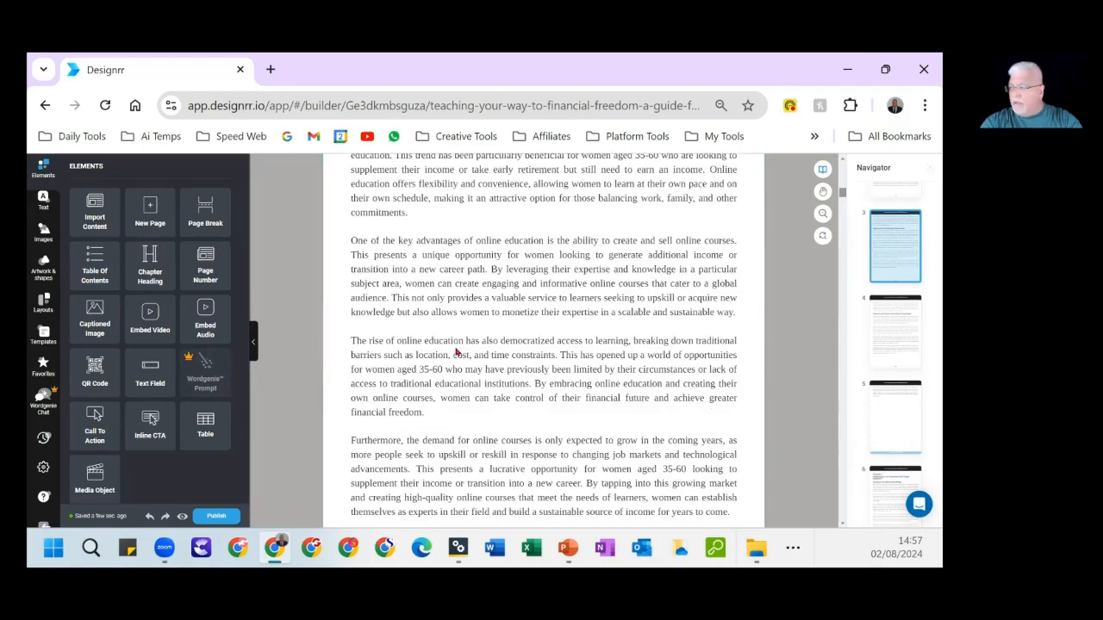
{"action": "scroll", "coordinate": [493, 323], "scroll_direction": "up", "scroll_amount": 3}
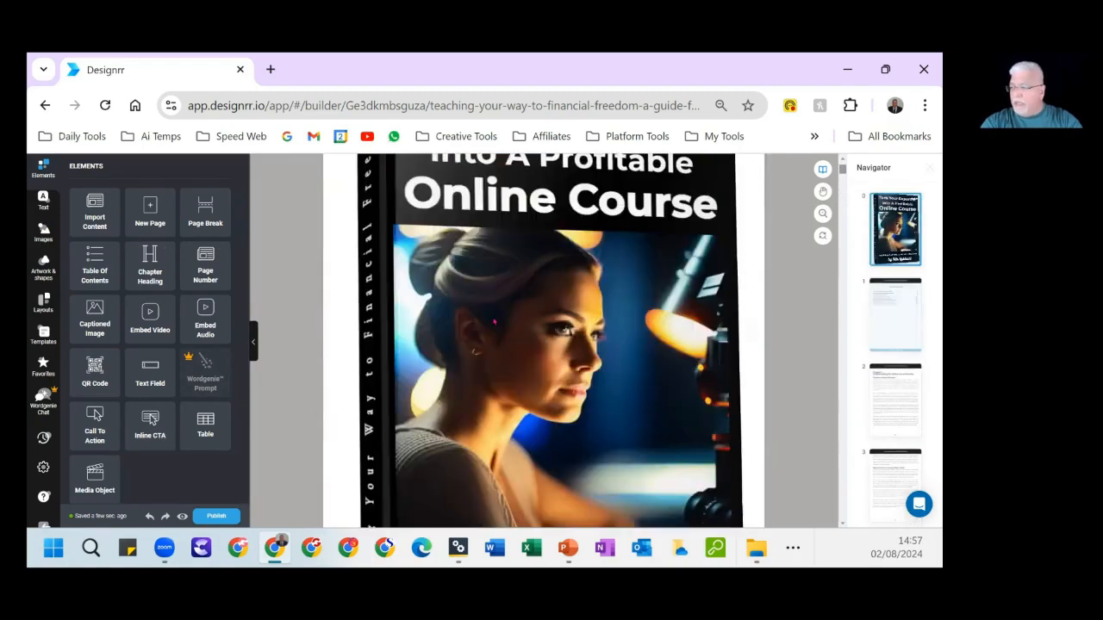
Select the cover page content and inspect the image used as its background.
{"action": "left_click", "coordinate": [339, 228]}
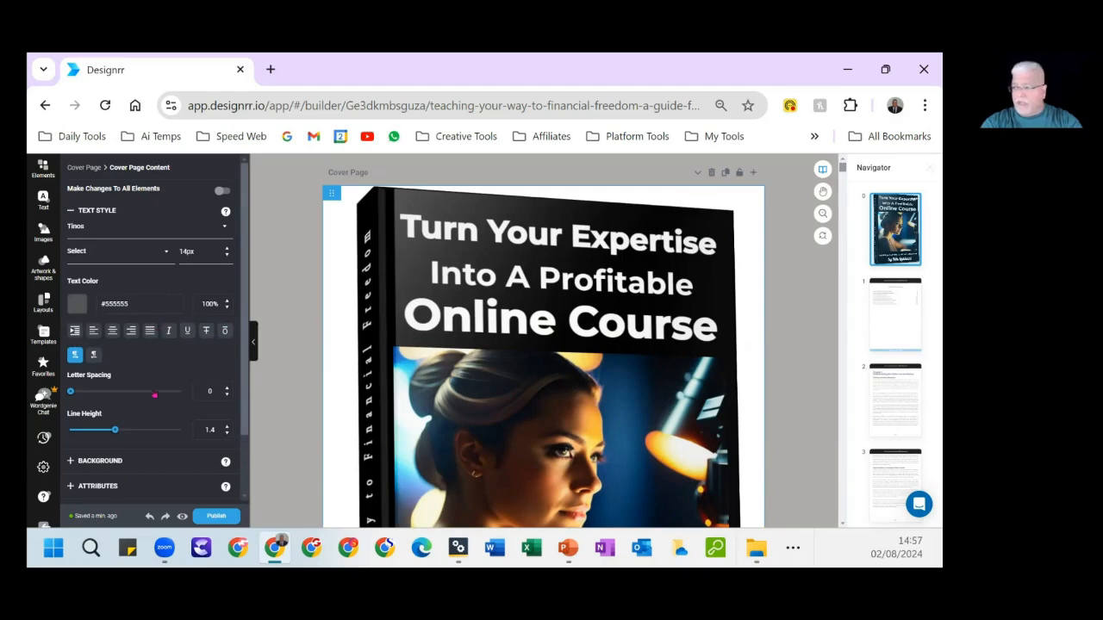
{"action": "scroll", "coordinate": [155, 395], "scroll_direction": "down", "scroll_amount": 1}
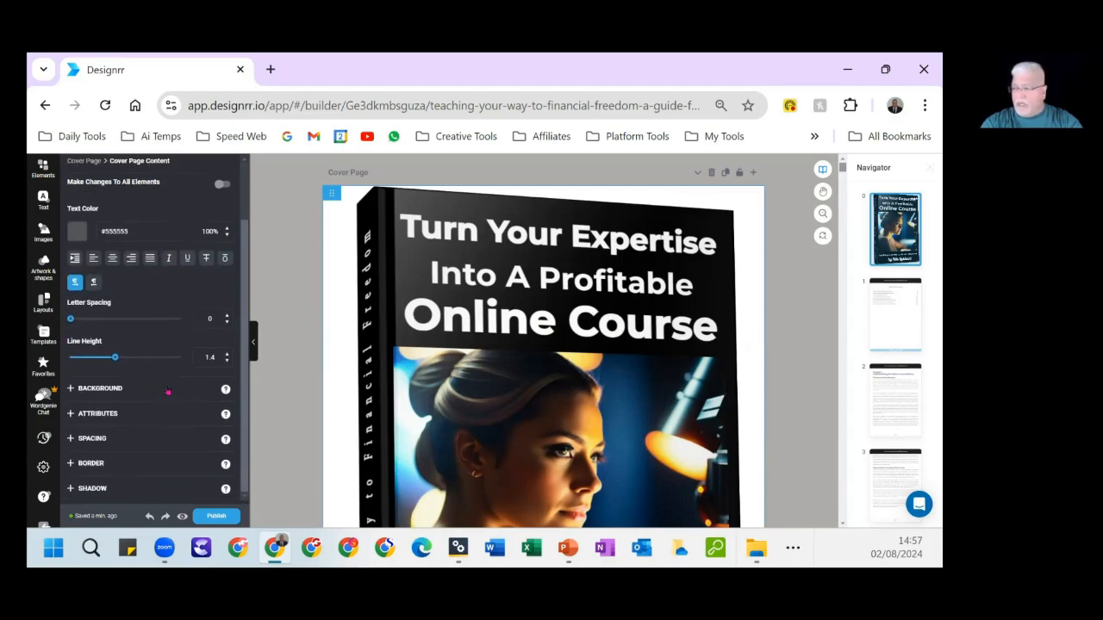
{"action": "left_click", "coordinate": [162, 392]}
{"action": "scroll", "coordinate": [173, 396], "scroll_direction": "down", "scroll_amount": 1}
{"action": "scroll", "coordinate": [174, 396], "scroll_direction": "down", "scroll_amount": 4}
{"action": "scroll", "coordinate": [174, 397], "scroll_direction": "up", "scroll_amount": 3}
{"action": "mouse_move", "coordinate": [150, 422]}
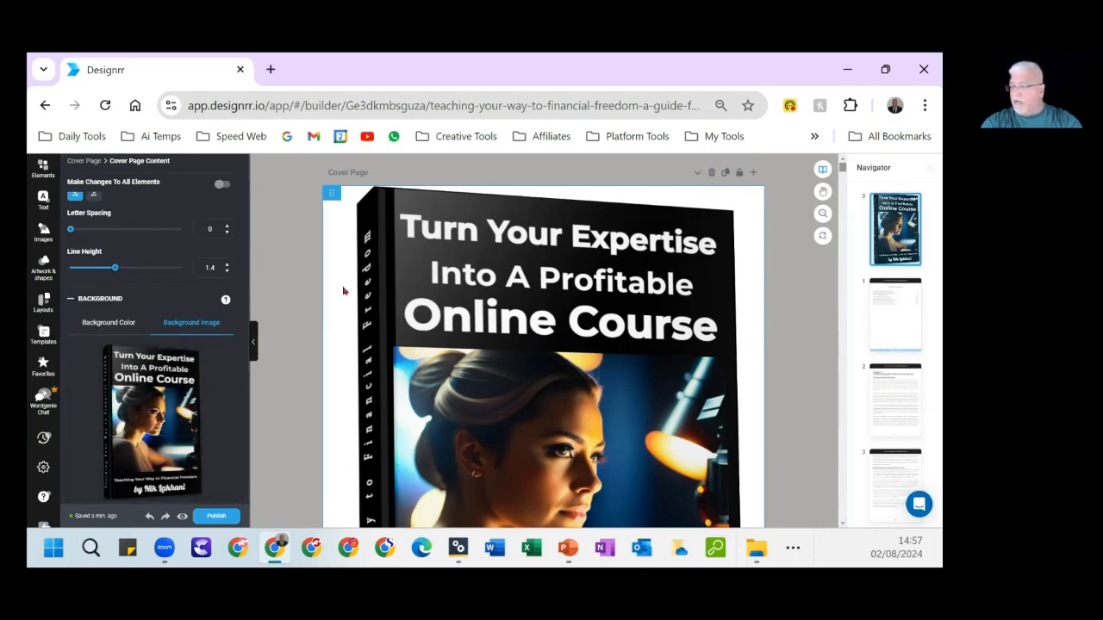
View the cover page's background color options in the color picker and dismiss it.
{"action": "left_click", "coordinate": [131, 324]}
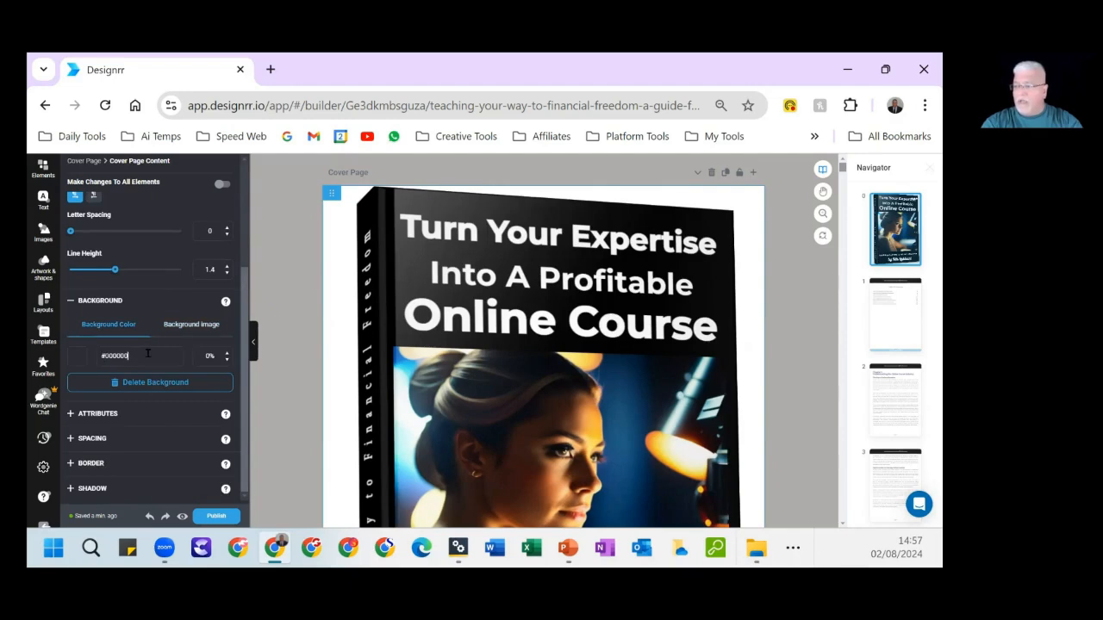
{"action": "left_click", "coordinate": [80, 358]}
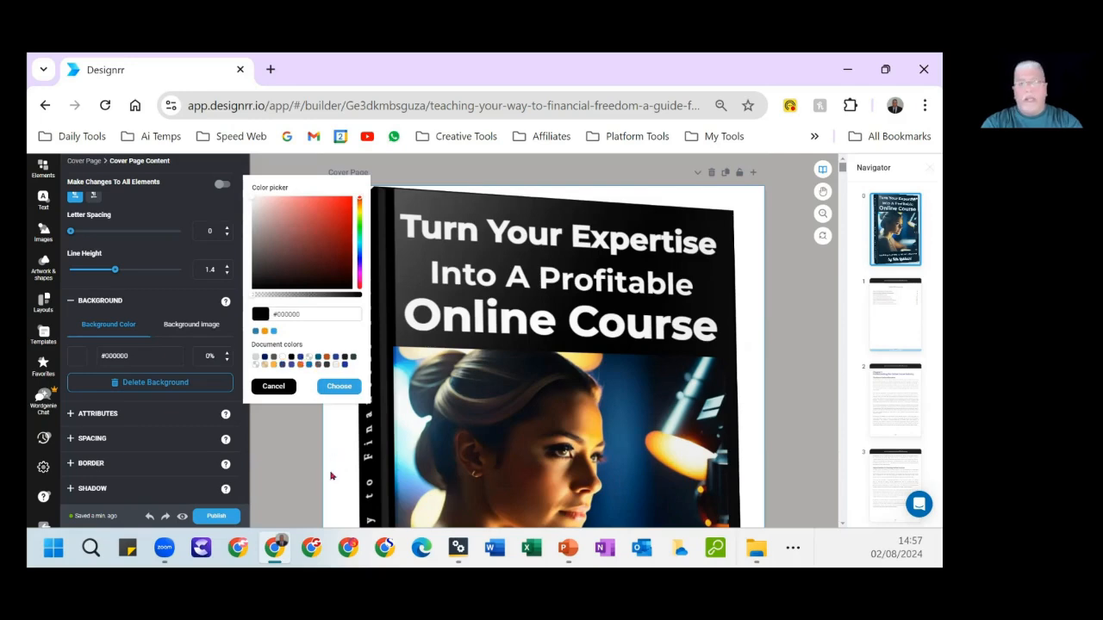
{"action": "left_click", "coordinate": [400, 172]}
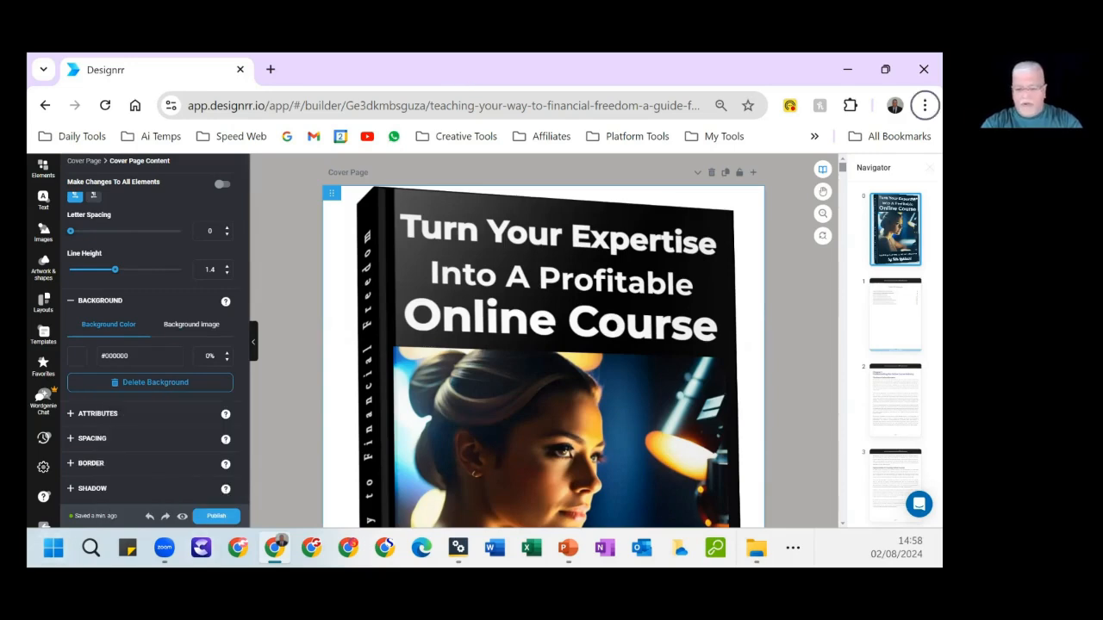
Switch to the SearchGPT folder in File Explorer, view the SearchGPT_Optimization_101 (2) cover image and close it.
{"action": "key", "text": "alt+Tab"}
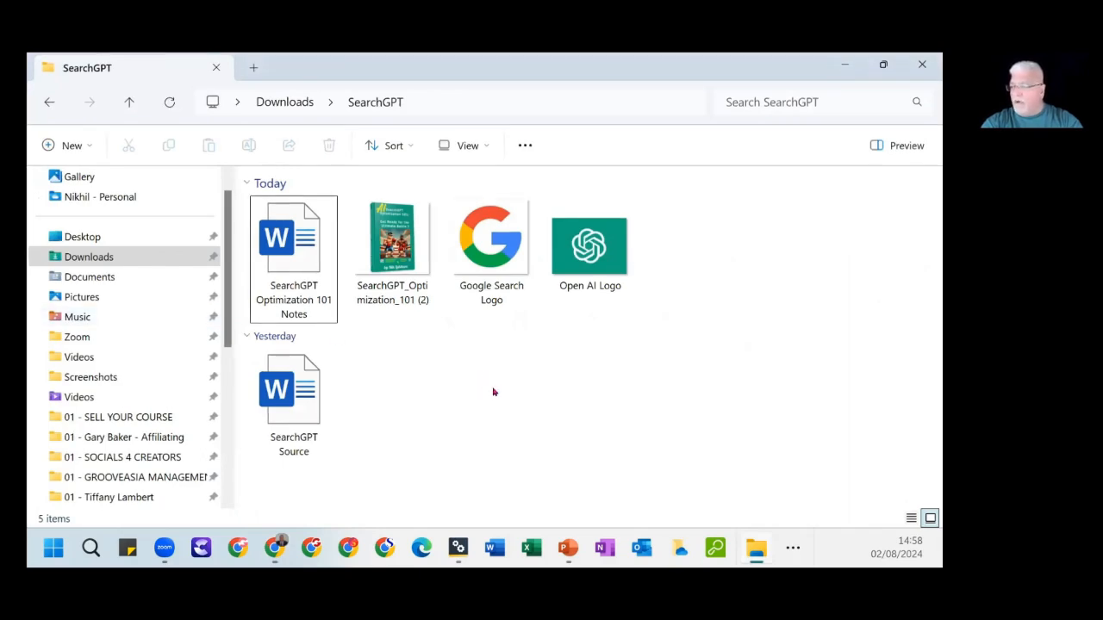
{"action": "left_click", "coordinate": [392, 246]}
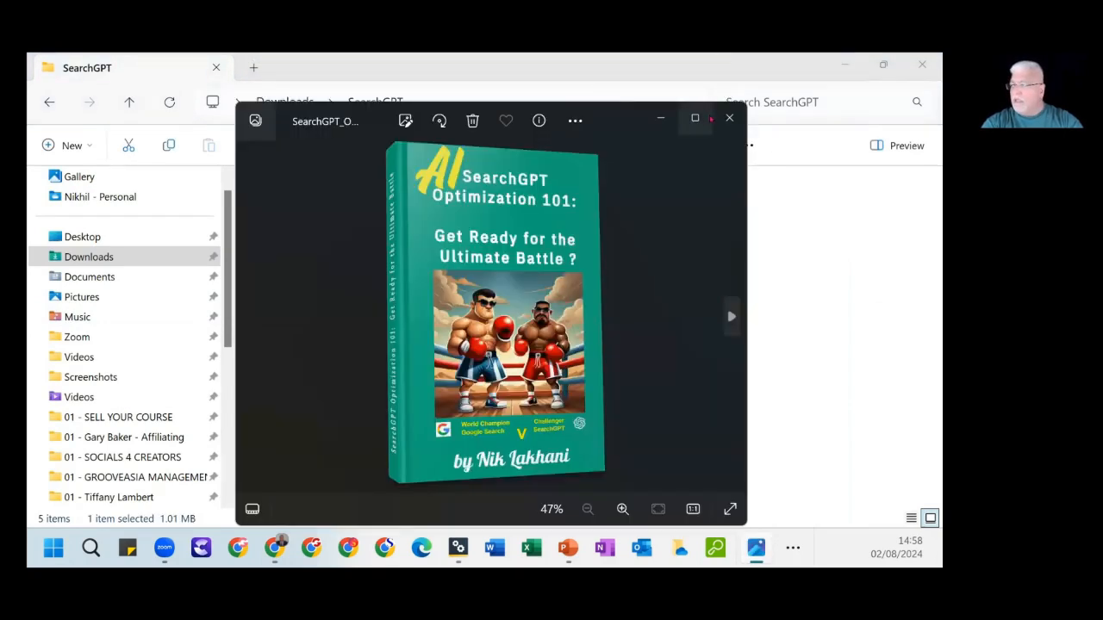
{"action": "left_click", "coordinate": [697, 118]}
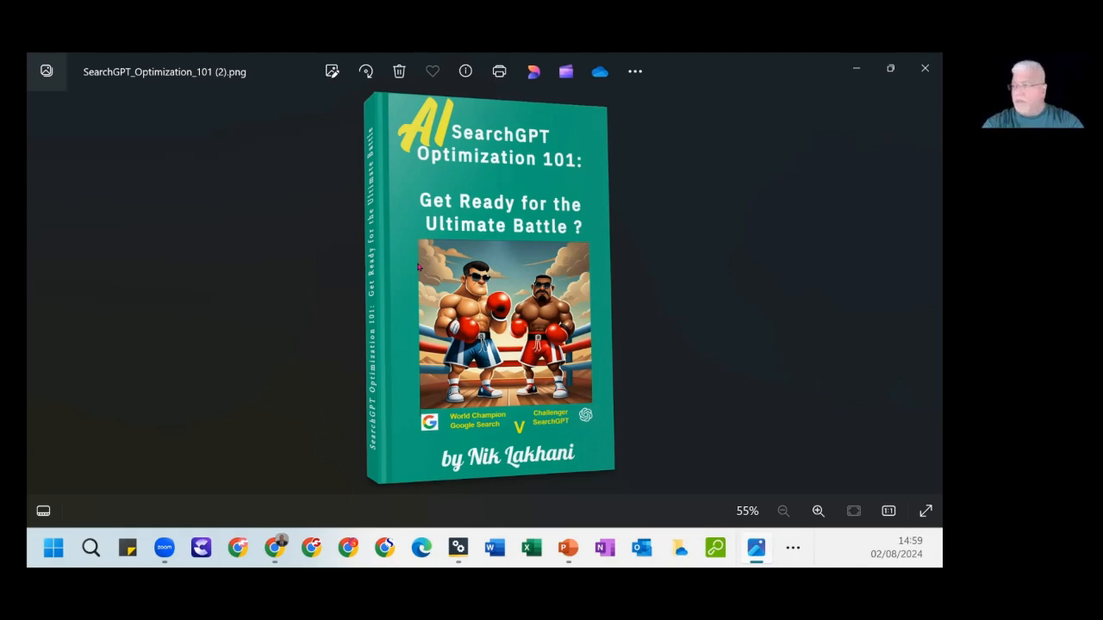
{"action": "left_click", "coordinate": [925, 68]}
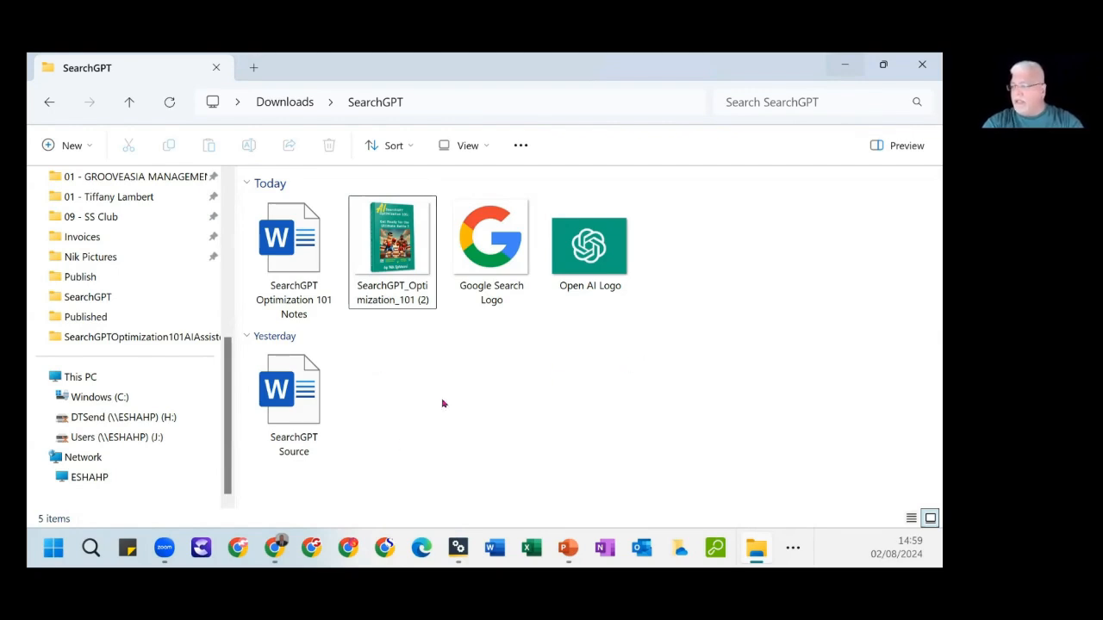
Point out the Google Search Logo and Open AI Logo image files by selecting them in turn.
{"action": "left_click", "coordinate": [493, 255]}
{"action": "left_click", "coordinate": [591, 254]}
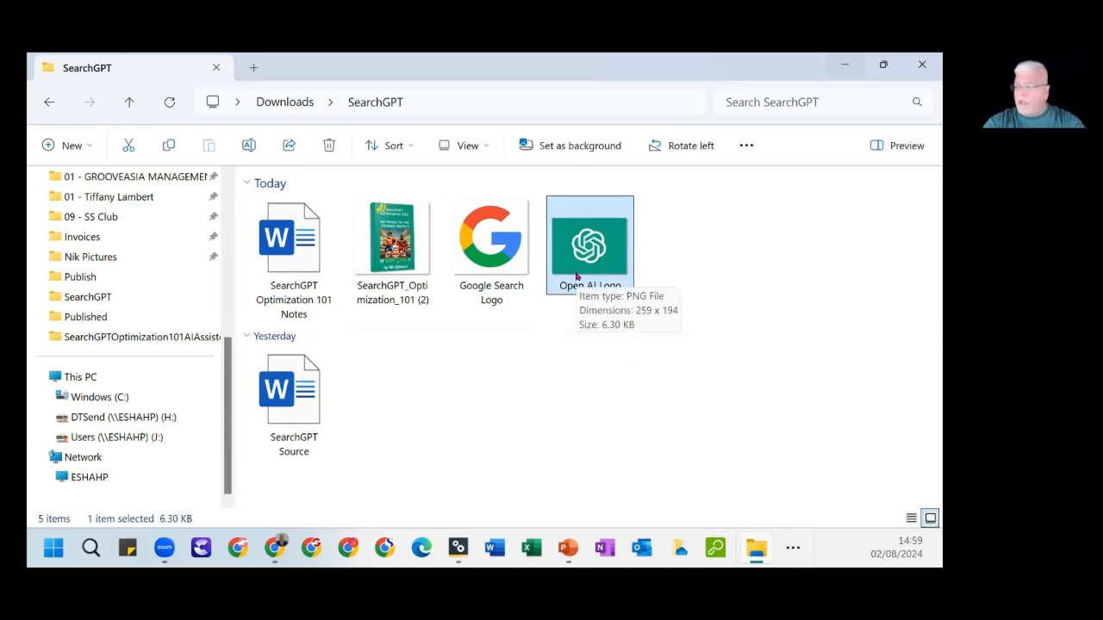
{"action": "left_click", "coordinate": [493, 286]}
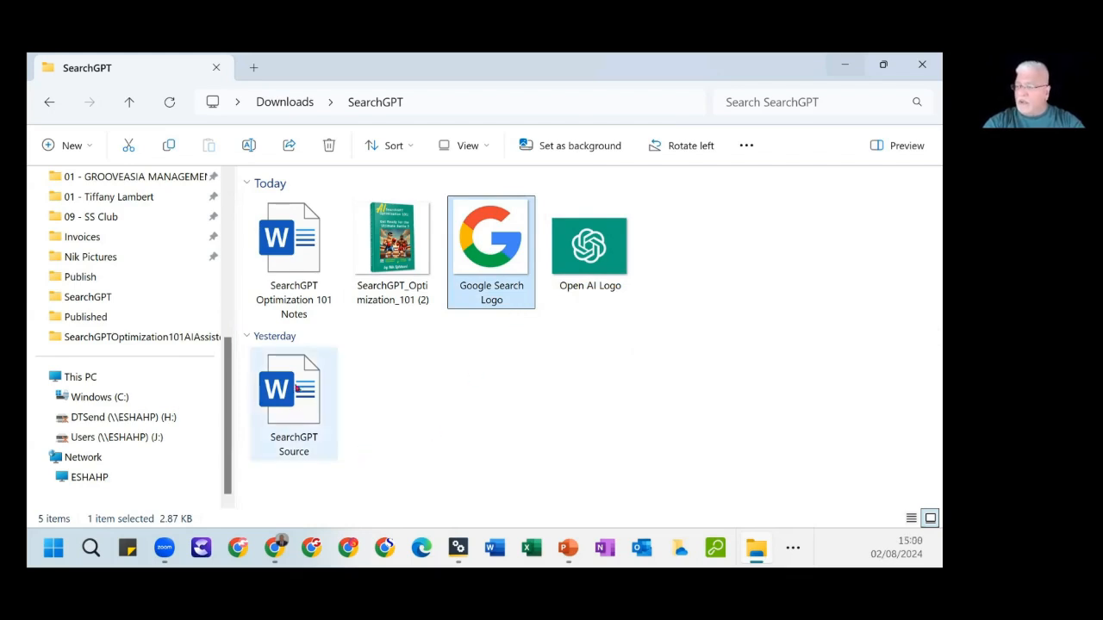
Open the SearchGPT Source document in Word and display the full list of styles.
{"action": "left_click", "coordinate": [313, 399]}
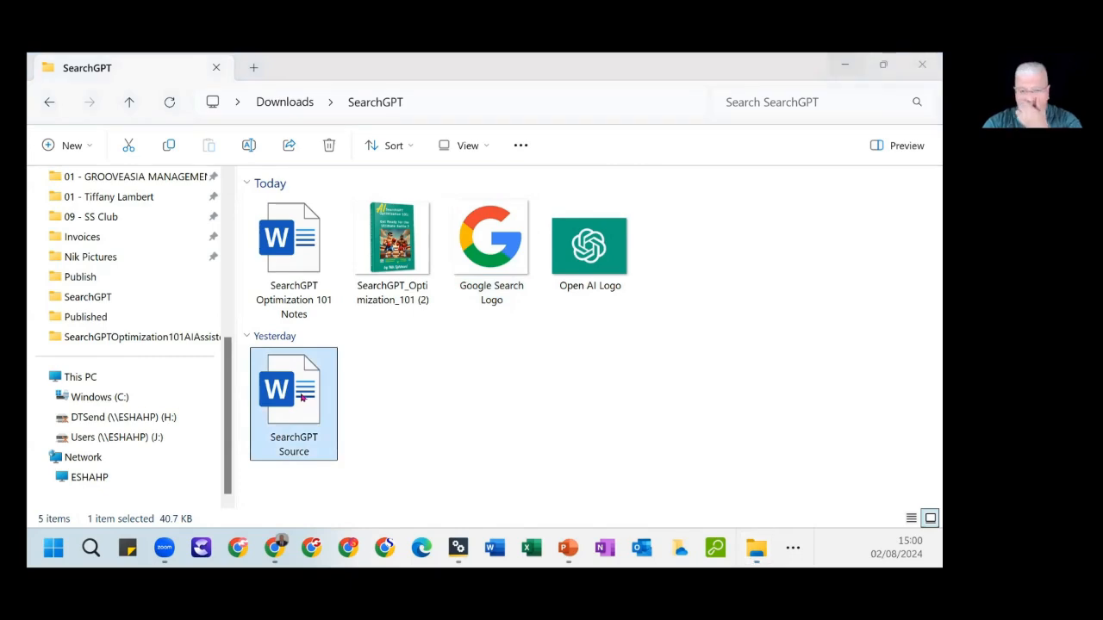
{"action": "double_click", "coordinate": [302, 397]}
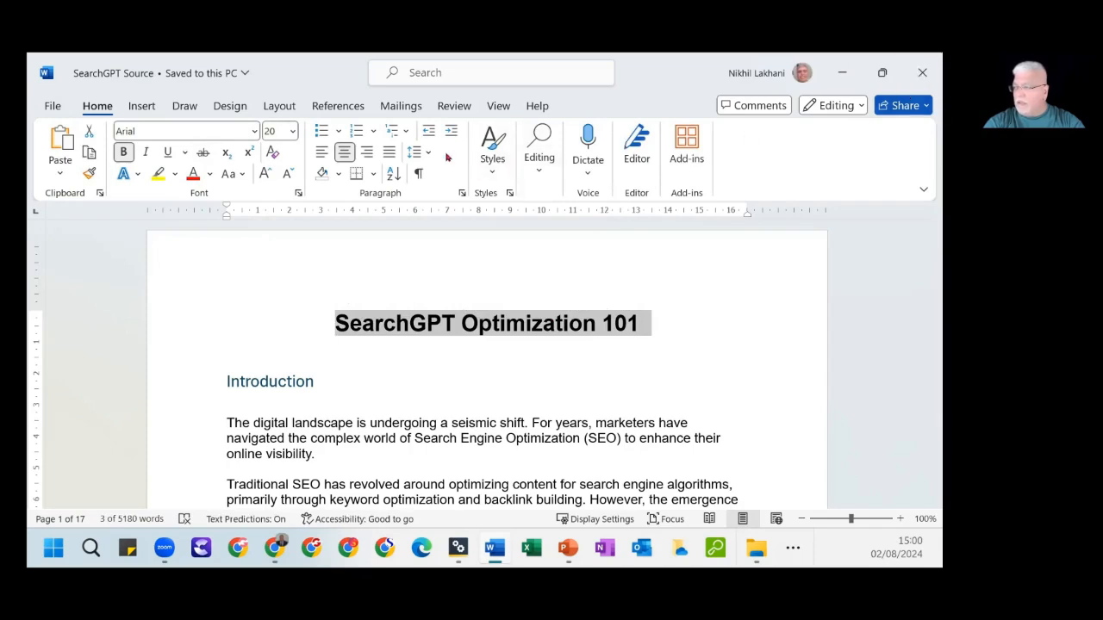
{"action": "left_click", "coordinate": [509, 193]}
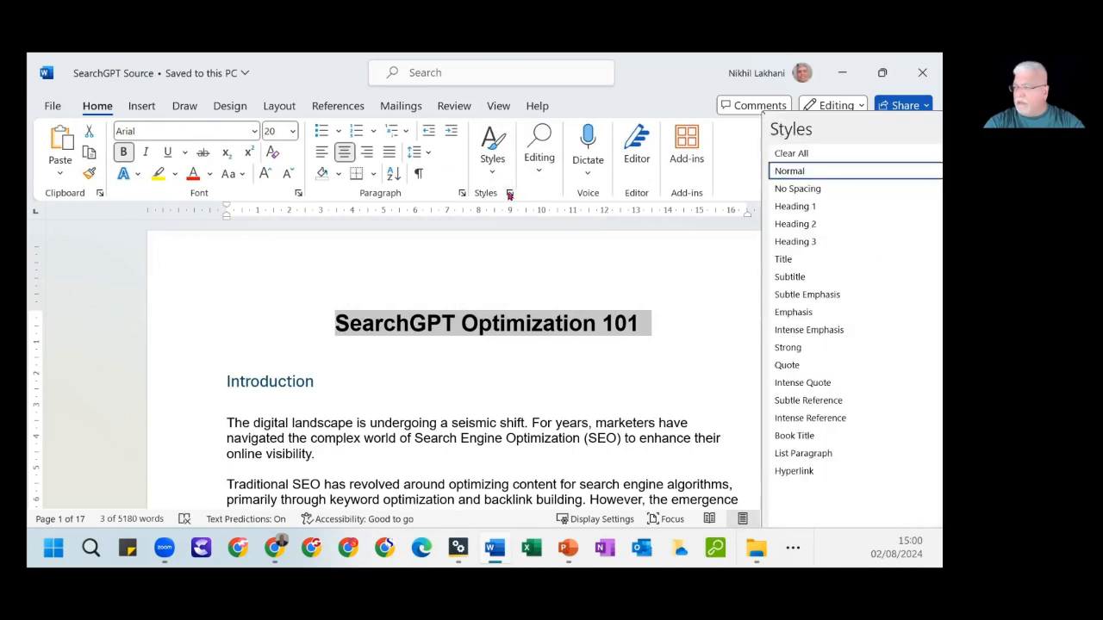
Check which styles apply to the document title, the Introduction heading and the first body paragraph.
{"action": "left_click", "coordinate": [533, 323]}
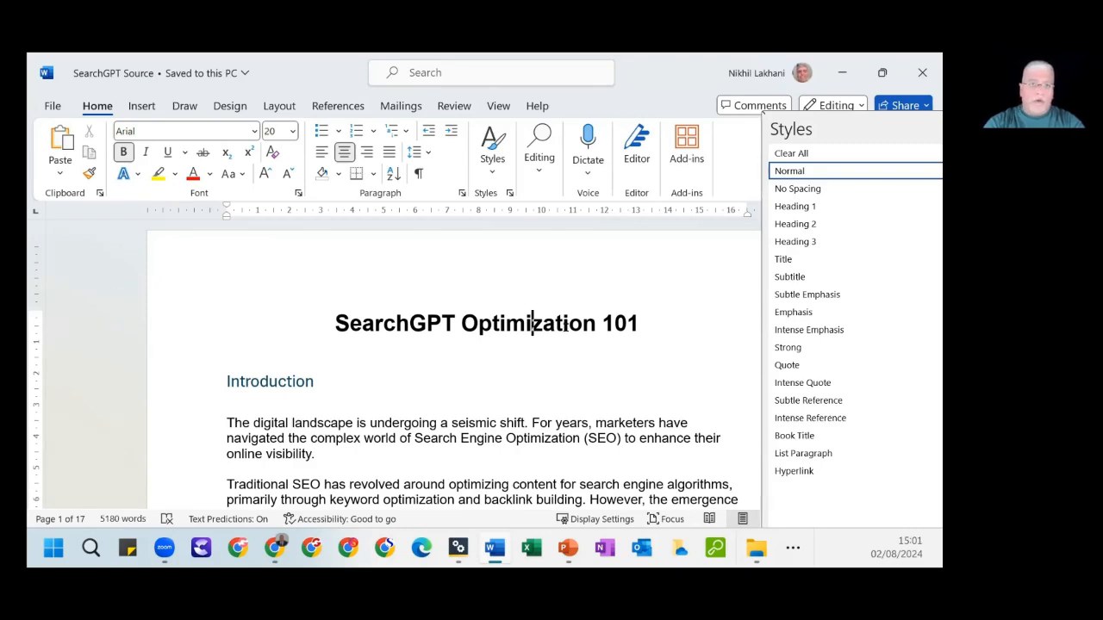
{"action": "left_click", "coordinate": [261, 381]}
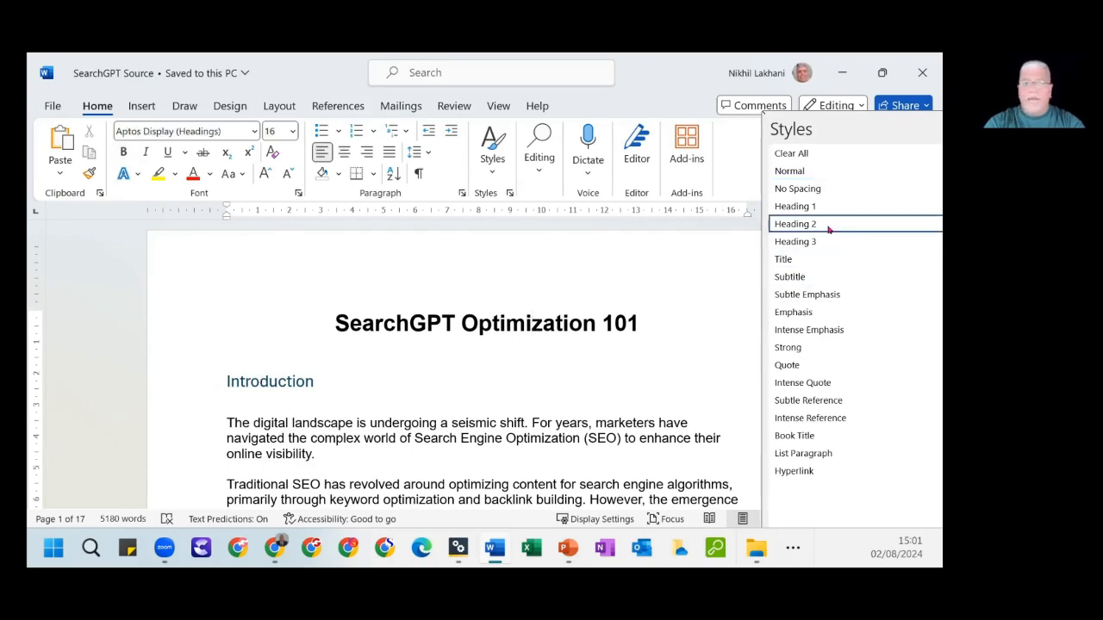
{"action": "mouse_move", "coordinate": [828, 229]}
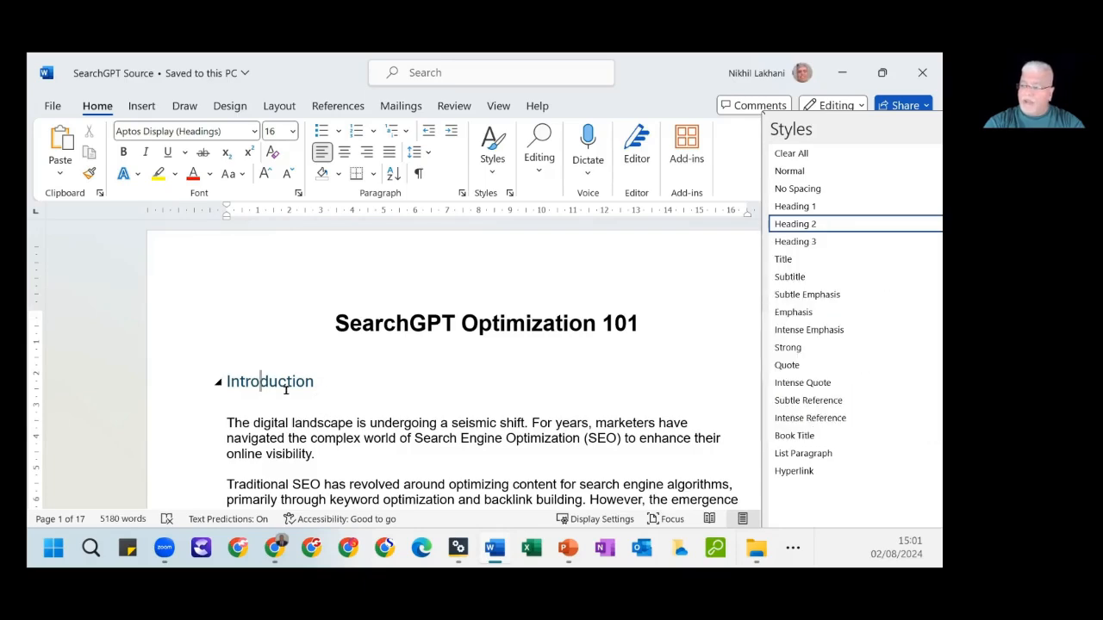
{"action": "left_click", "coordinate": [442, 423]}
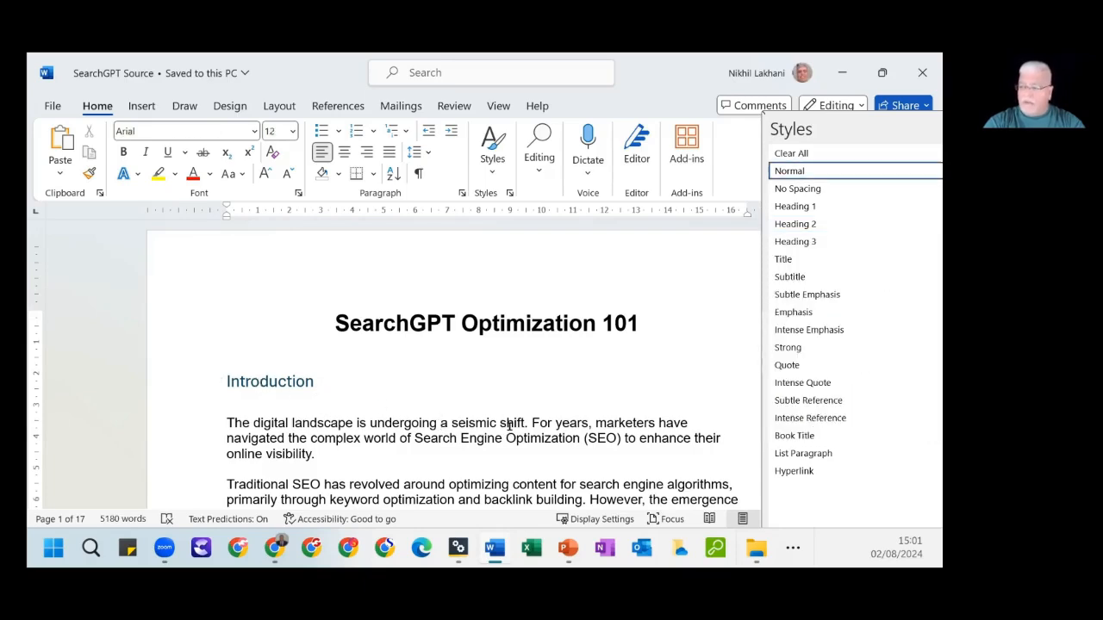
Check the styles of "The Problem with Traditional SEO for Marketers and Users Alike" and the "The Ever-Changing Algorithm" subheading.
{"action": "scroll", "coordinate": [509, 426], "scroll_direction": "down", "scroll_amount": 1}
{"action": "scroll", "coordinate": [509, 426], "scroll_direction": "down", "scroll_amount": 3}
{"action": "scroll", "coordinate": [509, 427], "scroll_direction": "down", "scroll_amount": 13}
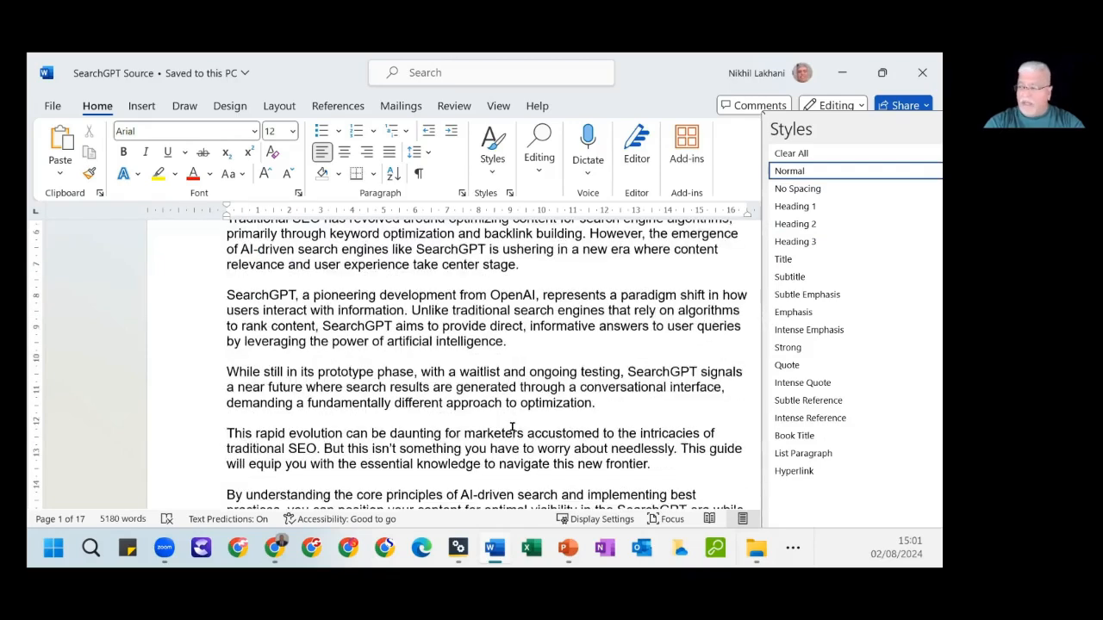
{"action": "scroll", "coordinate": [517, 423], "scroll_direction": "up", "scroll_amount": 3}
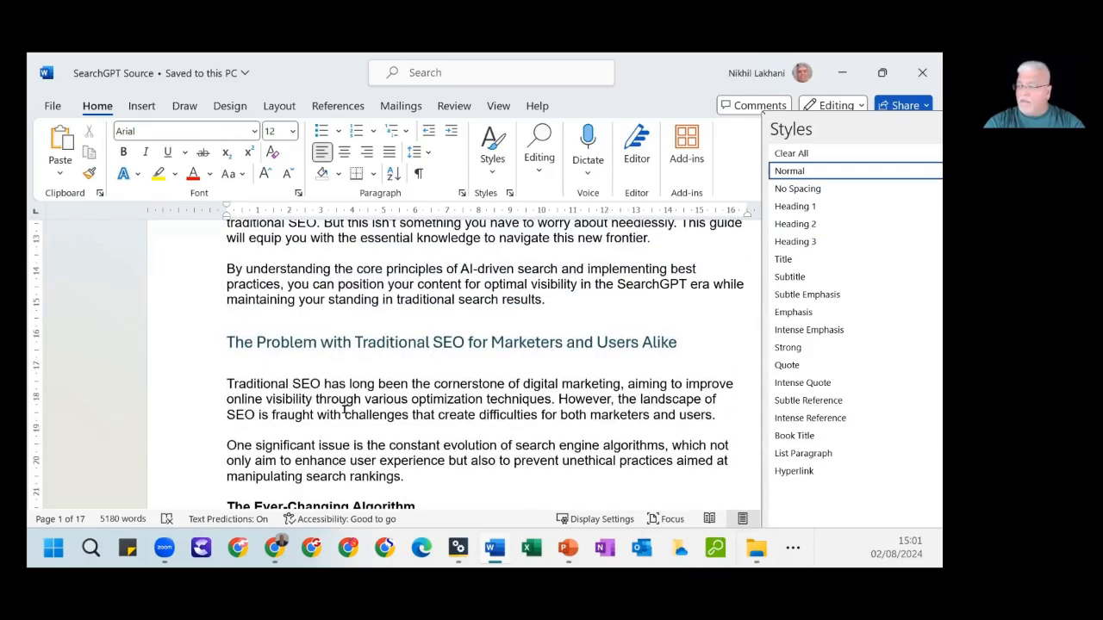
{"action": "left_click", "coordinate": [336, 357]}
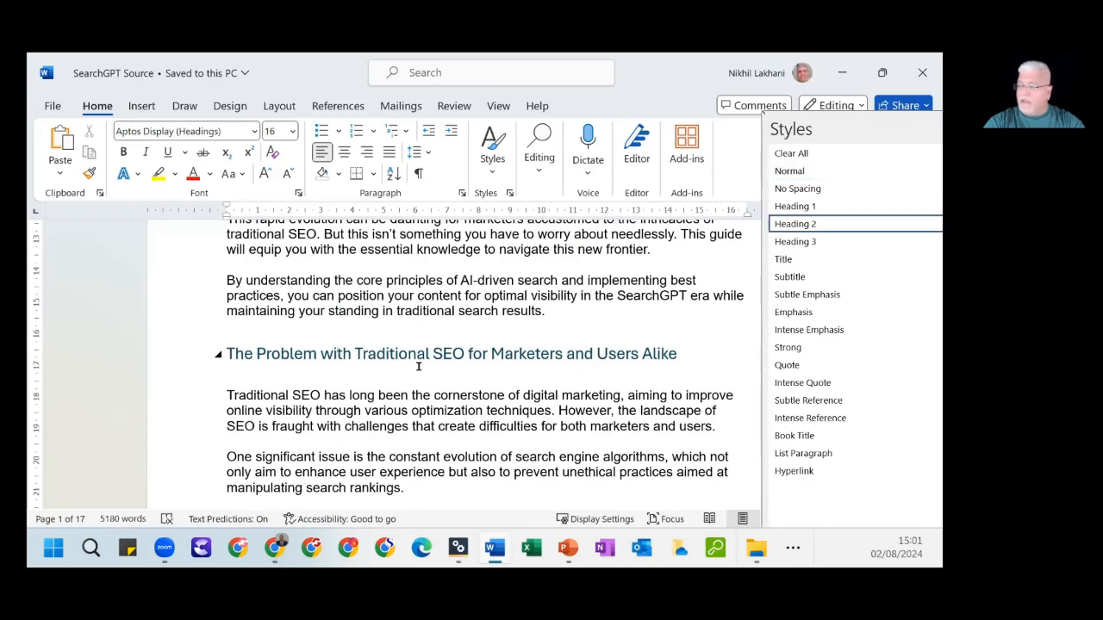
{"action": "scroll", "coordinate": [561, 438], "scroll_direction": "down", "scroll_amount": 6}
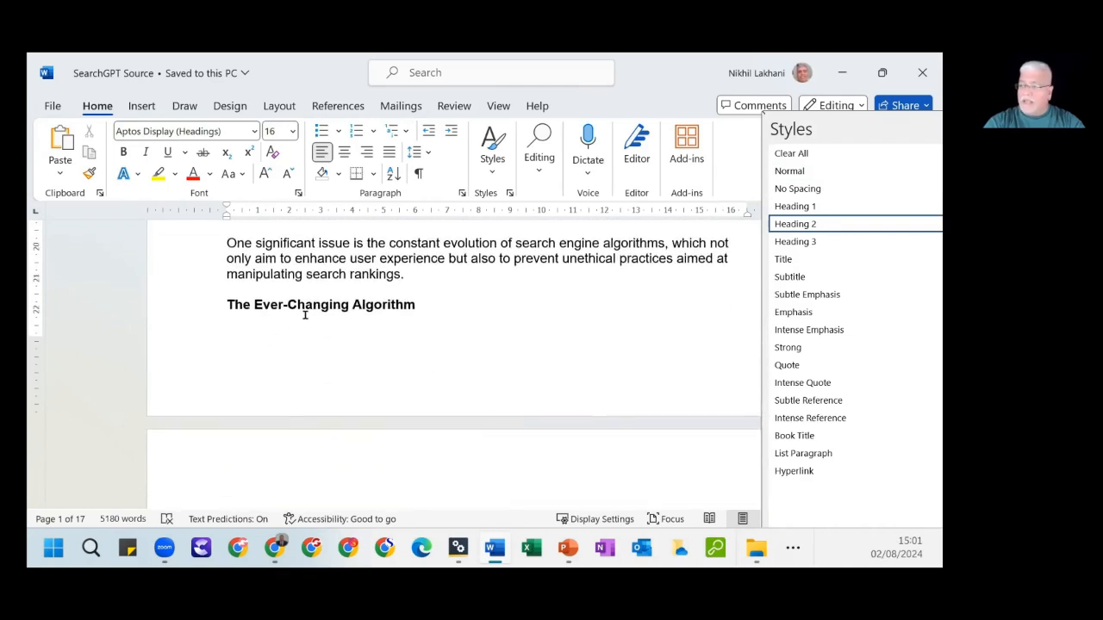
{"action": "left_click", "coordinate": [355, 312]}
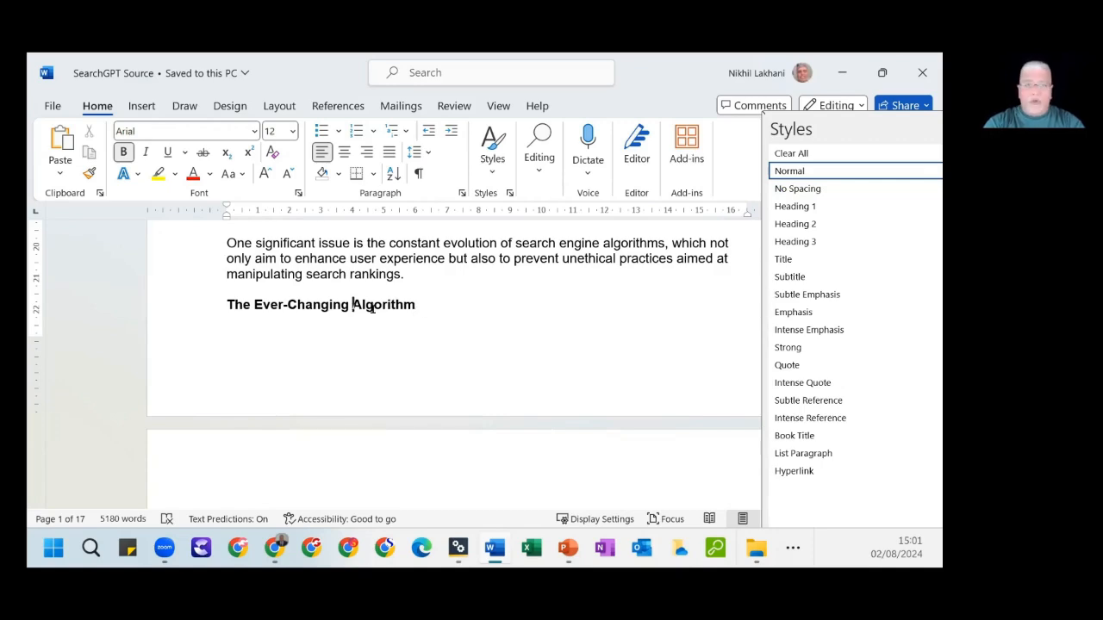
Examine the bold subheadings on page 2 and the definition of the Heading 2 style.
{"action": "scroll", "coordinate": [473, 354], "scroll_direction": "down", "scroll_amount": 8}
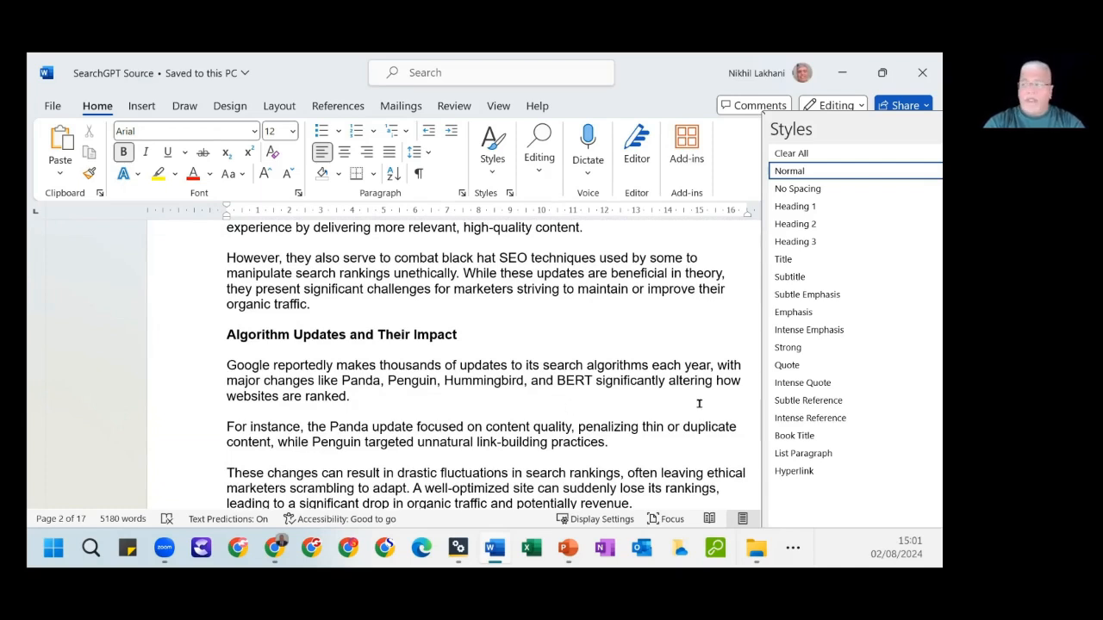
{"action": "mouse_move", "coordinate": [797, 222]}
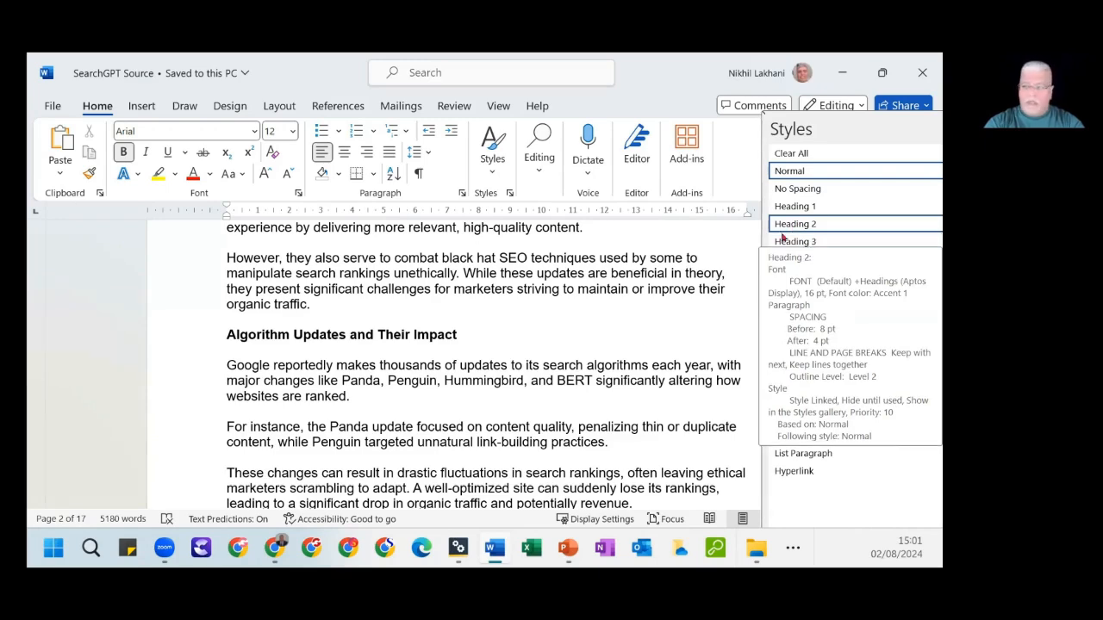
{"action": "scroll", "coordinate": [554, 456], "scroll_direction": "down", "scroll_amount": 10}
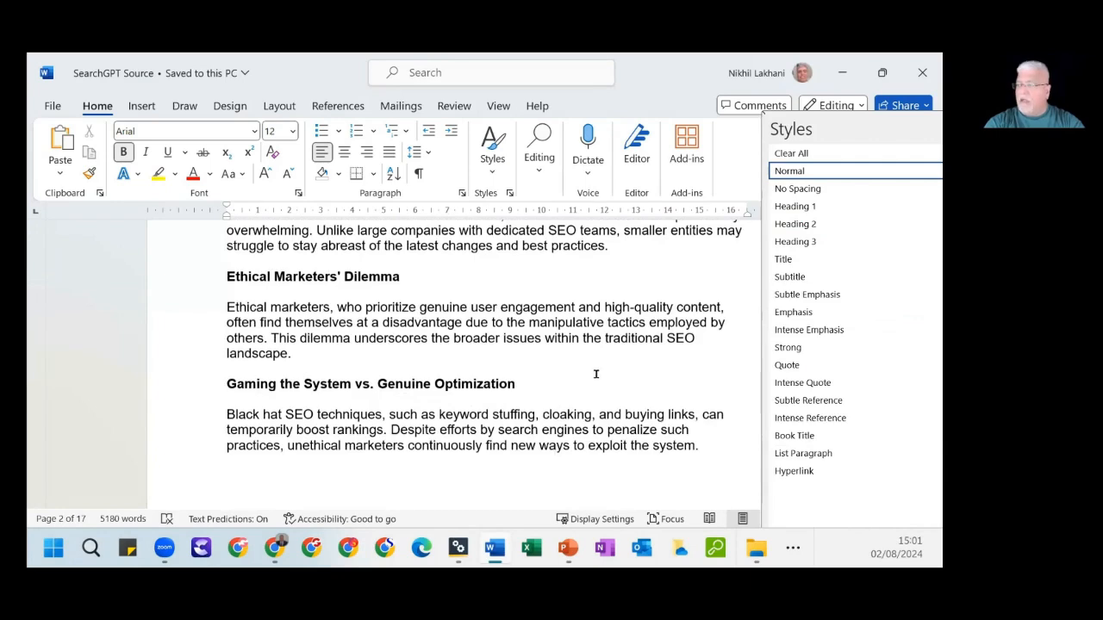
{"action": "scroll", "coordinate": [596, 374], "scroll_direction": "up", "scroll_amount": 3}
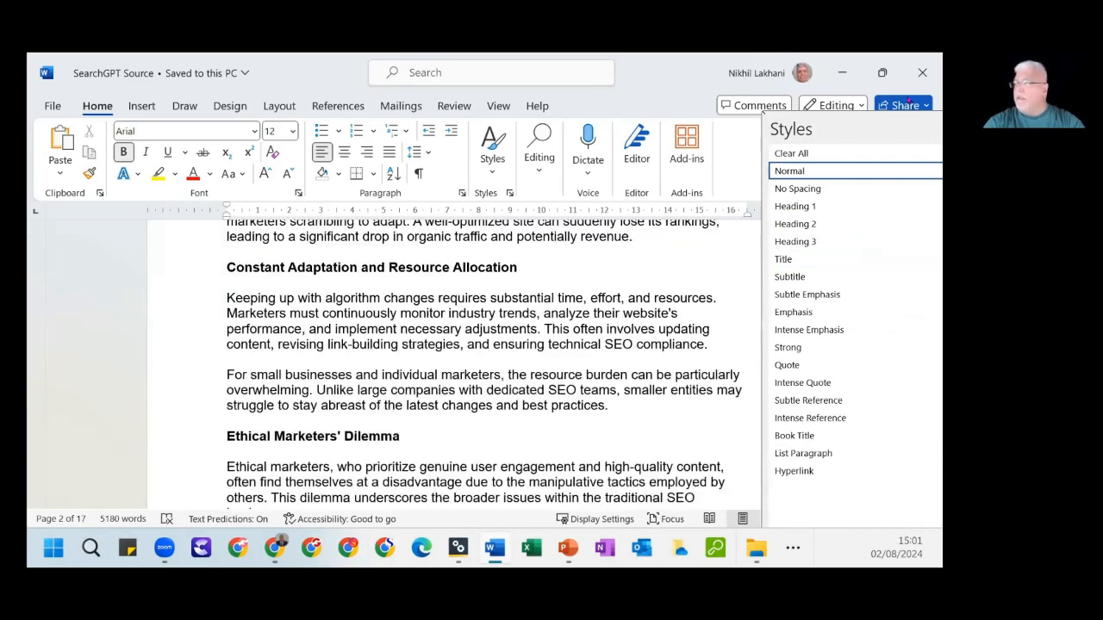
Close the source document, open SearchGPT Optimization 101 Notes and read its subtitle and Back Cover text.
{"action": "left_click", "coordinate": [922, 72]}
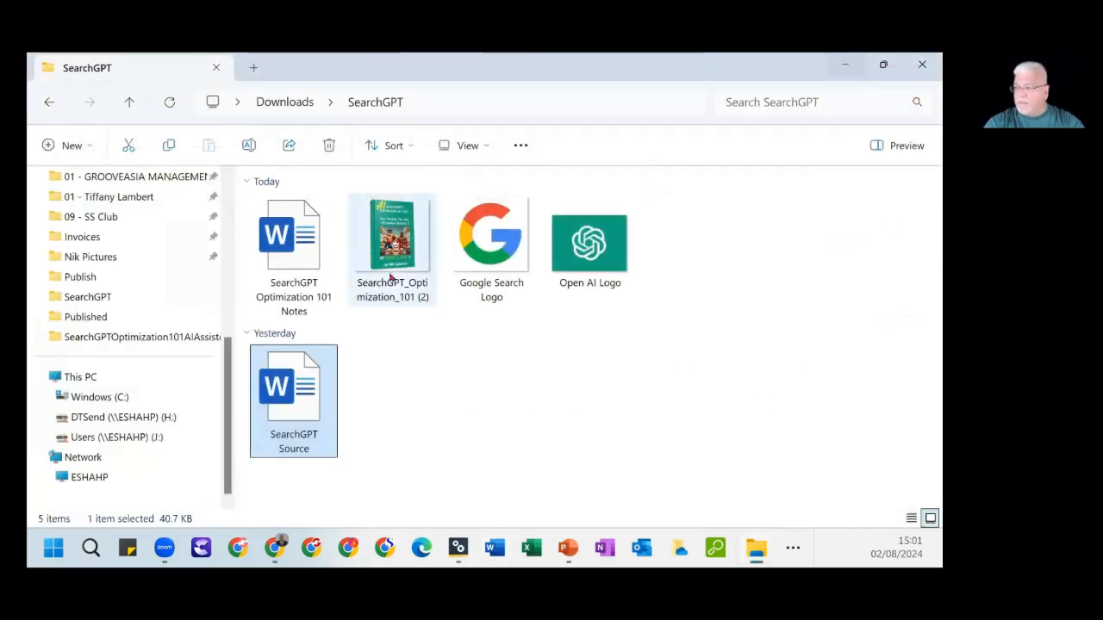
{"action": "left_click", "coordinate": [303, 250]}
{"action": "double_click", "coordinate": [308, 249]}
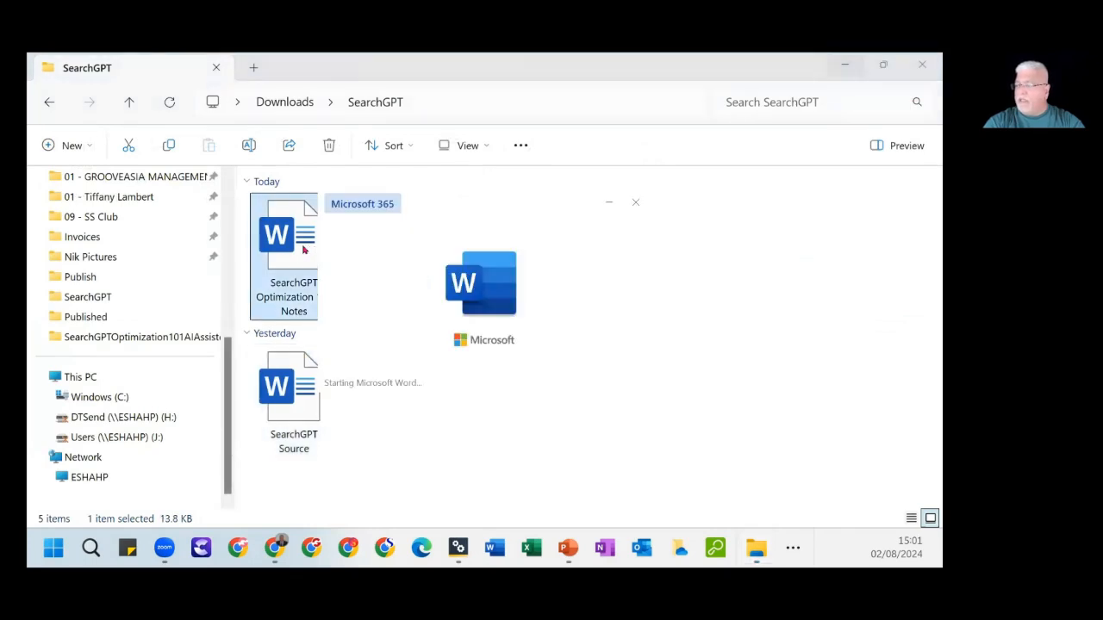
{"action": "scroll", "coordinate": [480, 419], "scroll_direction": "down", "scroll_amount": 2}
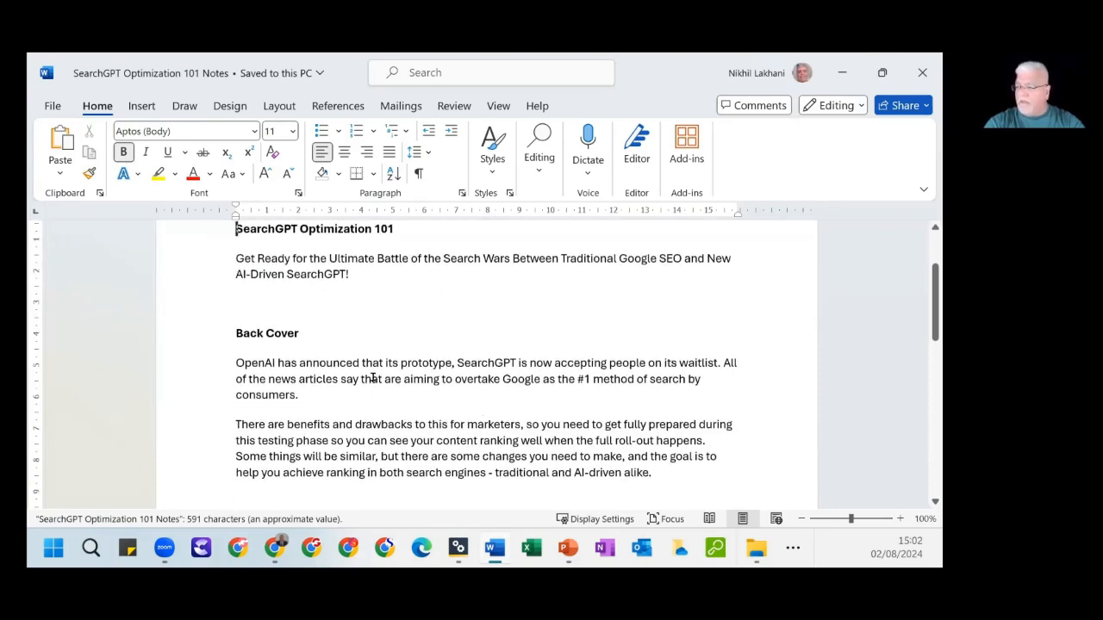
{"action": "scroll", "coordinate": [288, 337], "scroll_direction": "down", "scroll_amount": 1}
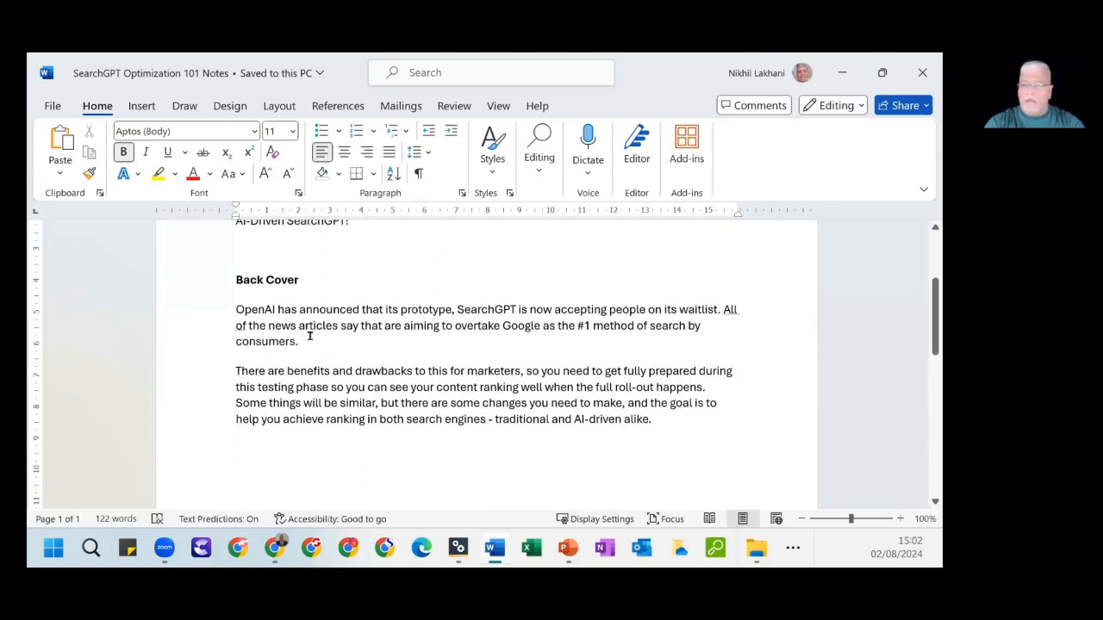
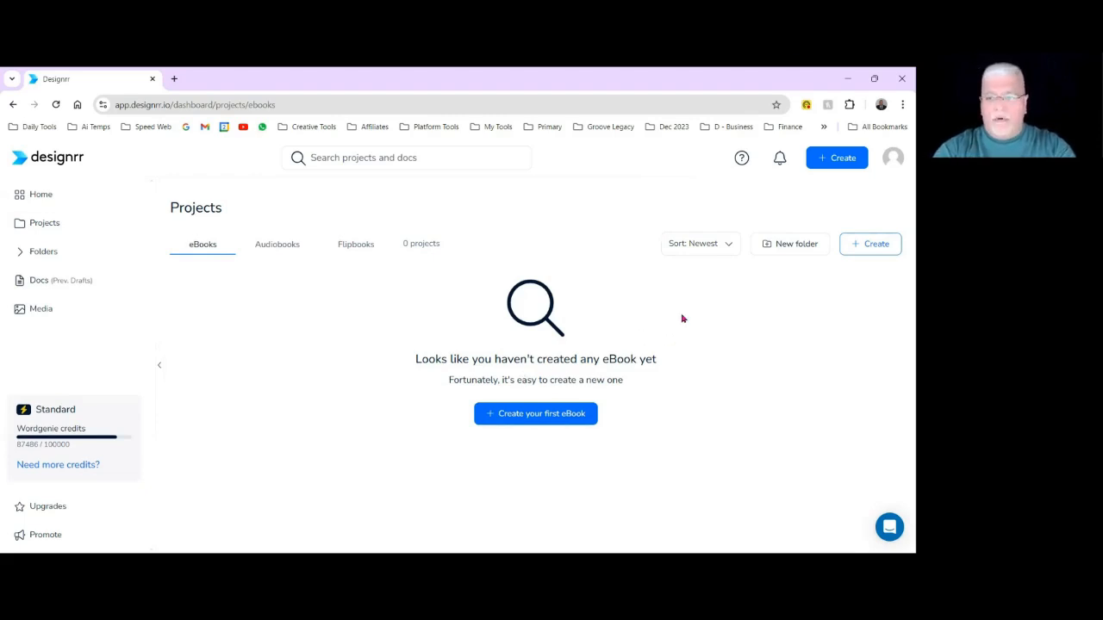
Create a new eBook project with the publishing format left as "I don't know yet, will decide later".
{"action": "left_click", "coordinate": [873, 245]}
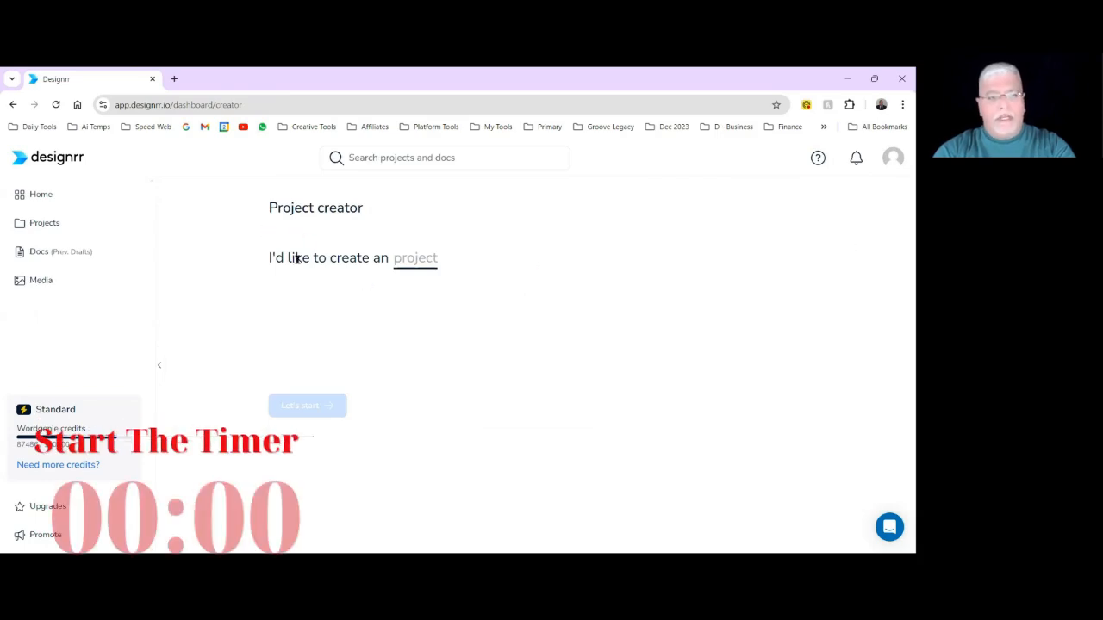
{"action": "left_click", "coordinate": [414, 262]}
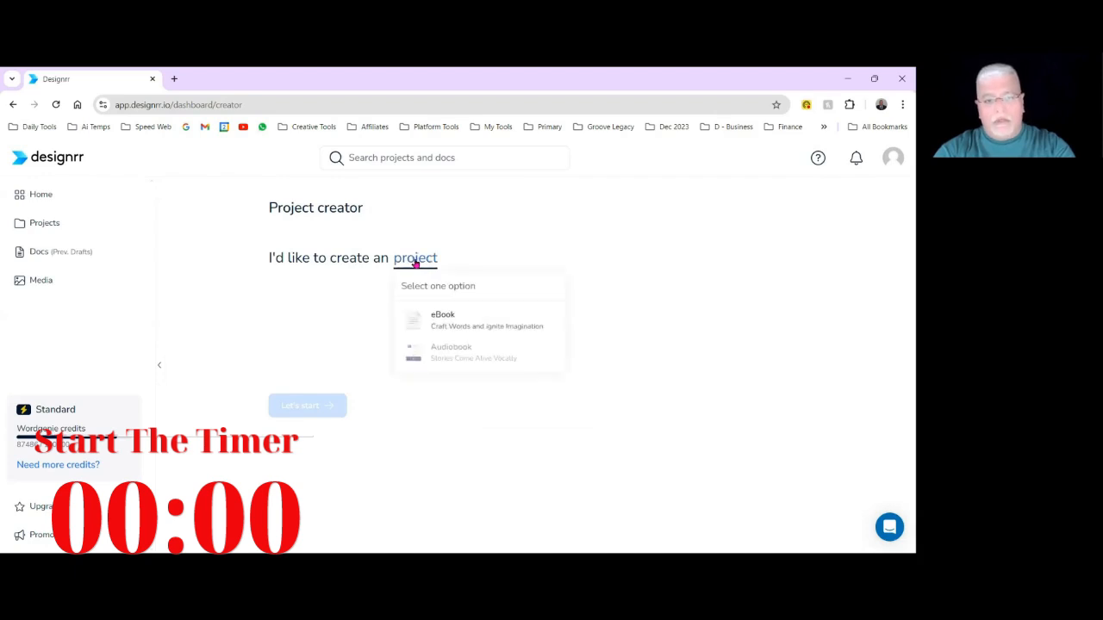
{"action": "left_click", "coordinate": [448, 327]}
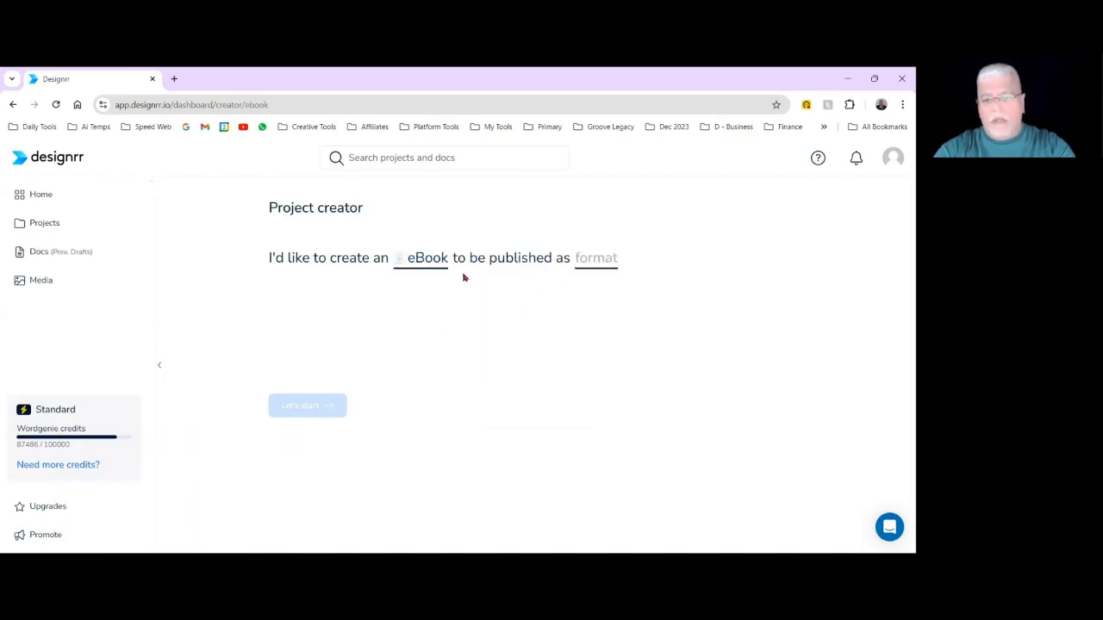
{"action": "left_click", "coordinate": [593, 265]}
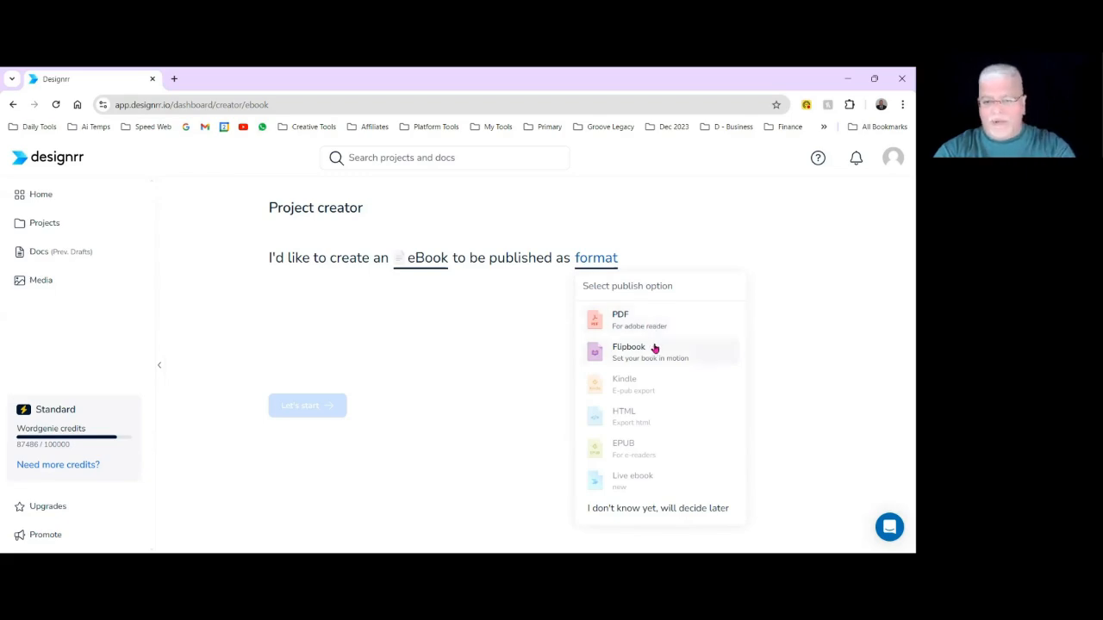
{"action": "left_click", "coordinate": [654, 511]}
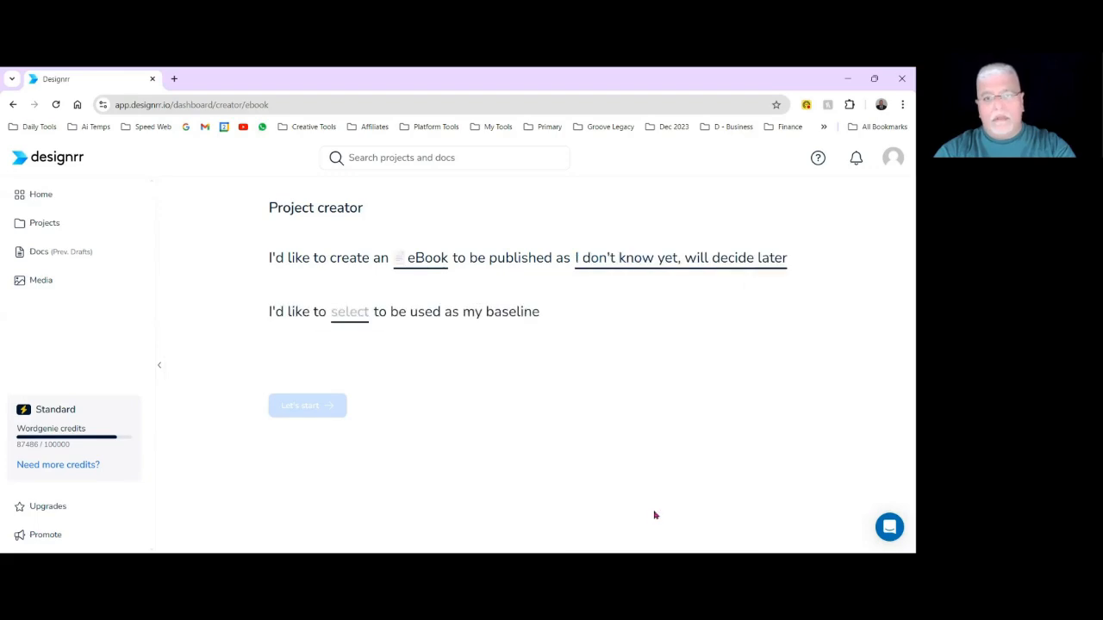
Review the baseline choices for the eBook and the import options offered under Upload file/Insert link.
{"action": "left_click", "coordinate": [347, 315]}
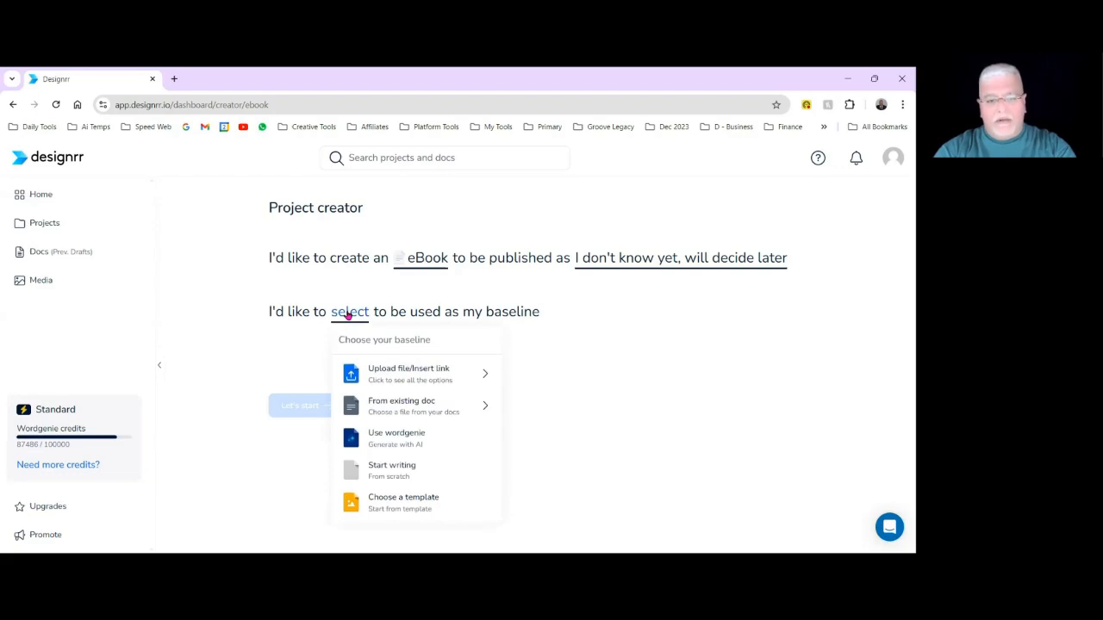
{"action": "left_click", "coordinate": [404, 379]}
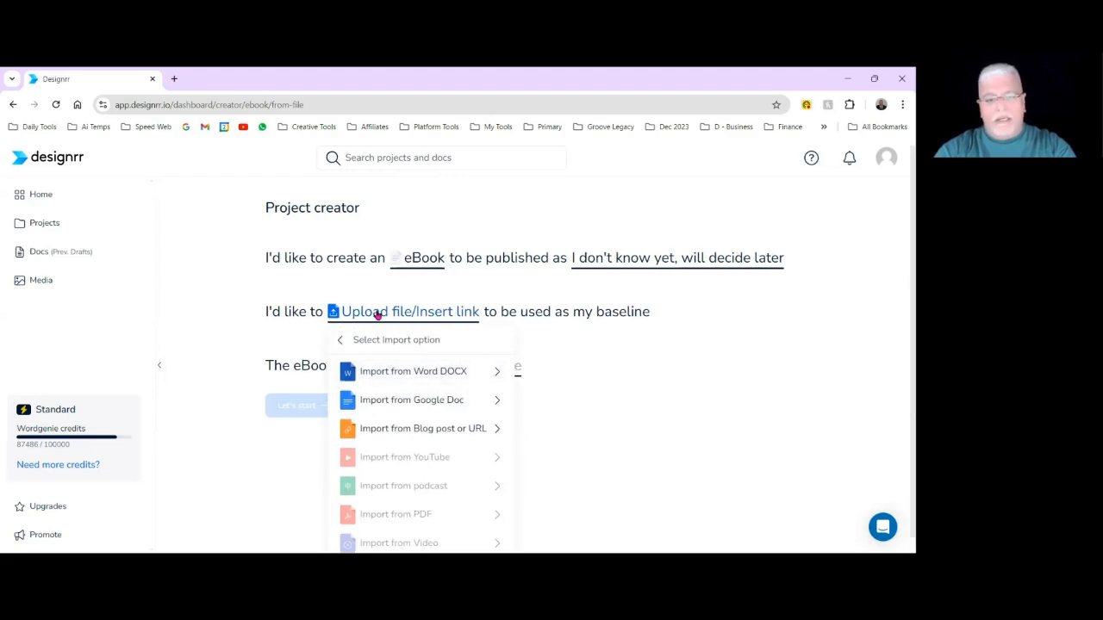
{"action": "left_click", "coordinate": [377, 316]}
{"action": "left_click", "coordinate": [392, 314]}
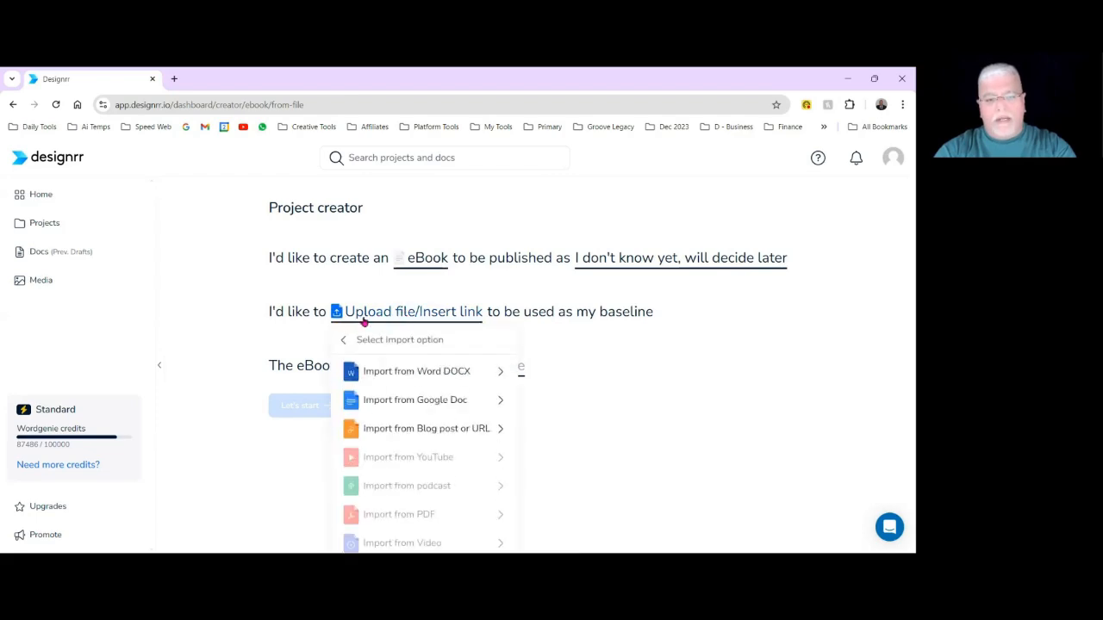
{"action": "left_click", "coordinate": [343, 341]}
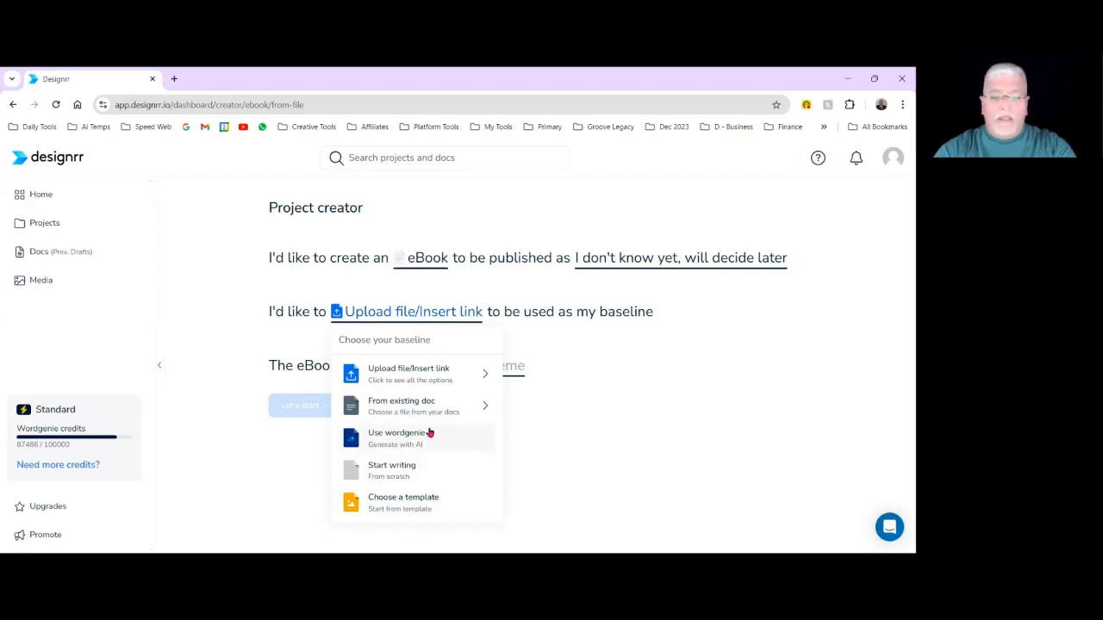
{"action": "left_click", "coordinate": [405, 370]}
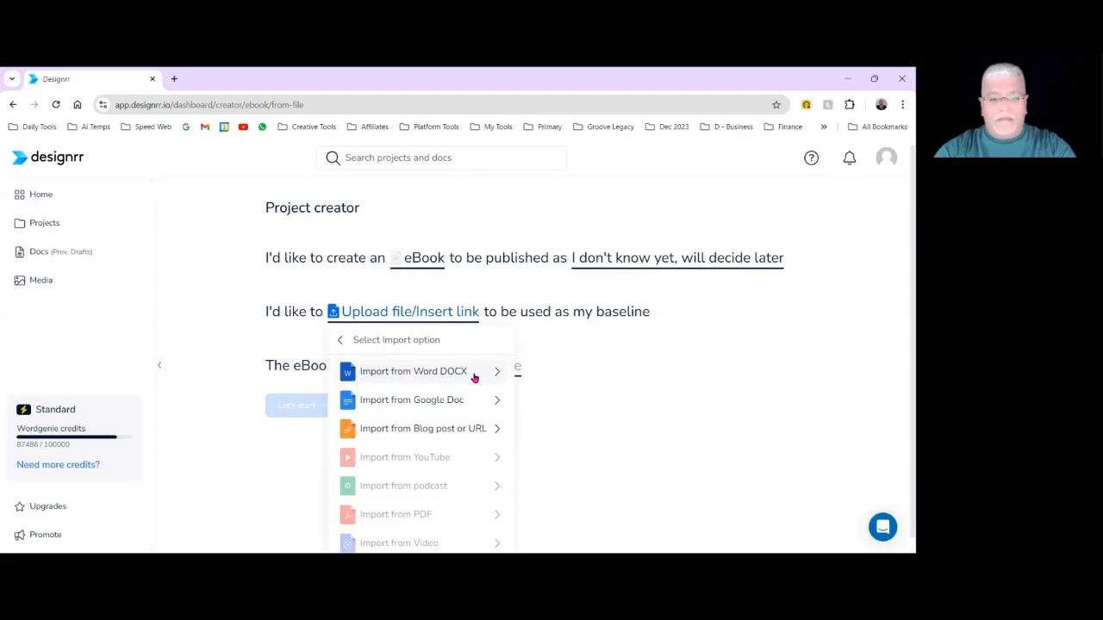
{"action": "left_click", "coordinate": [585, 353]}
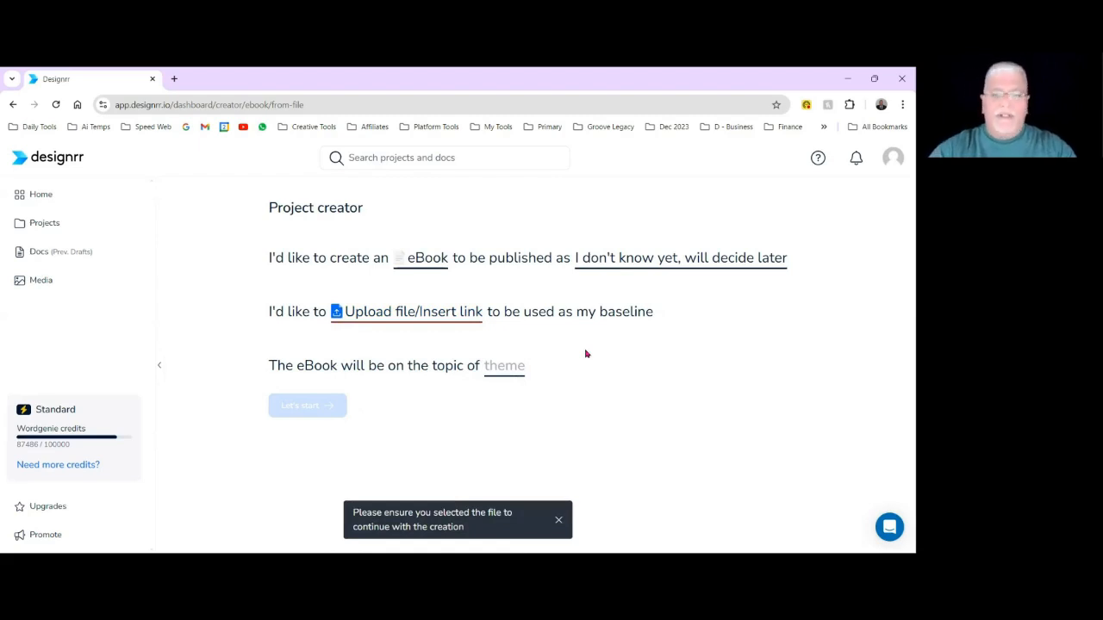
{"action": "left_click", "coordinate": [414, 312]}
{"action": "left_click", "coordinate": [347, 345]}
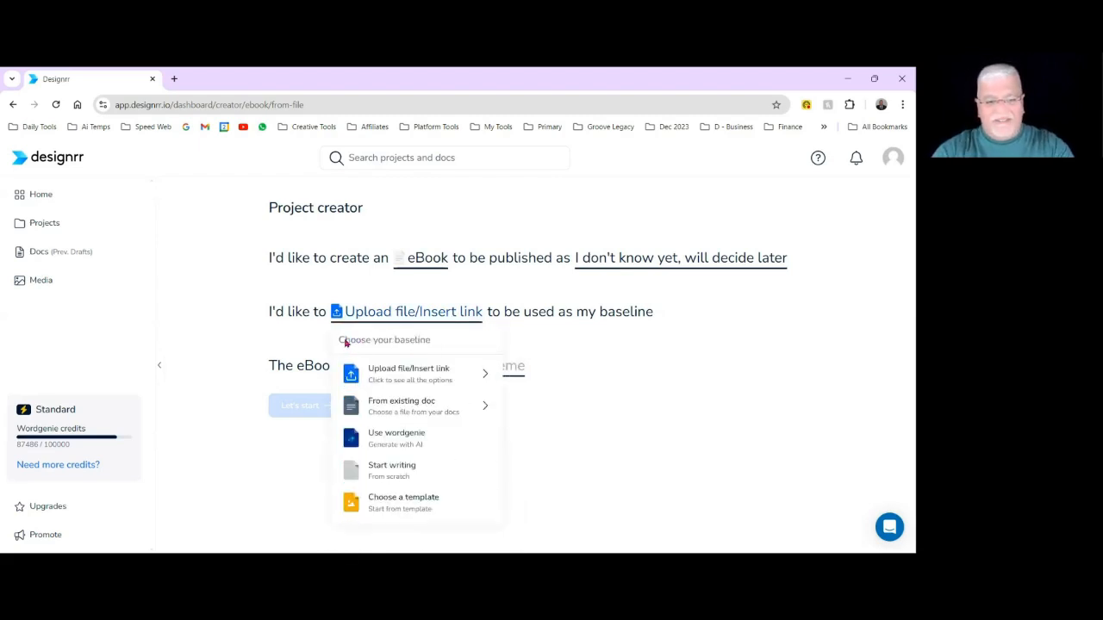
{"action": "left_click", "coordinate": [570, 369]}
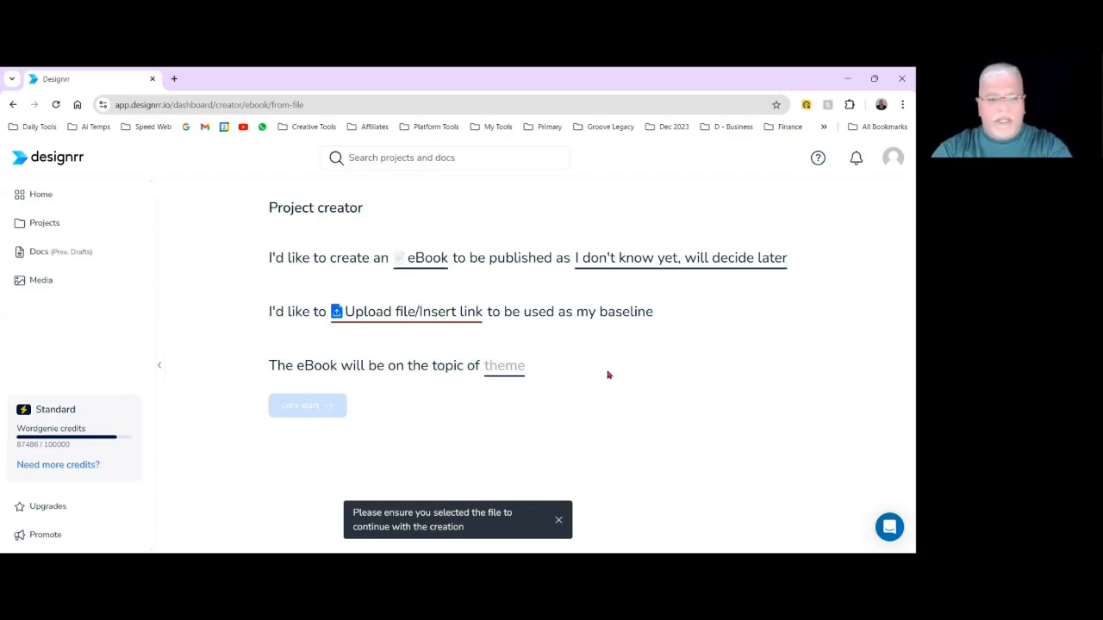
Set the project baseline to a Word DOCX import of the file SearchGPT Source.docx.
{"action": "left_click", "coordinate": [424, 322]}
{"action": "left_click", "coordinate": [404, 372]}
{"action": "left_click", "coordinate": [416, 374]}
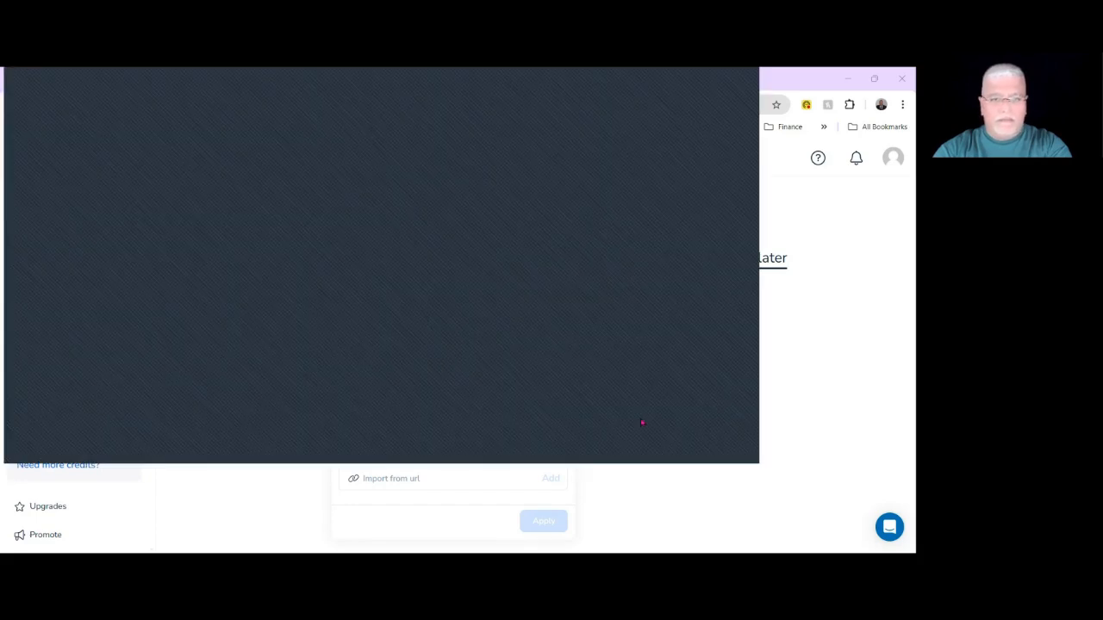
{"action": "left_click", "coordinate": [642, 445]}
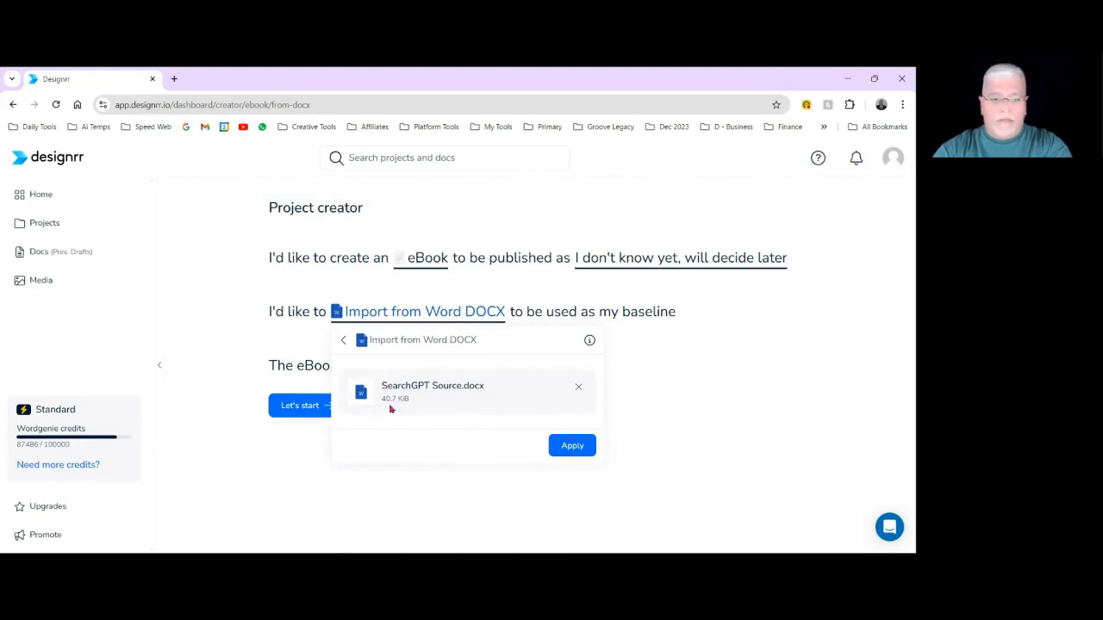
{"action": "left_click", "coordinate": [572, 445]}
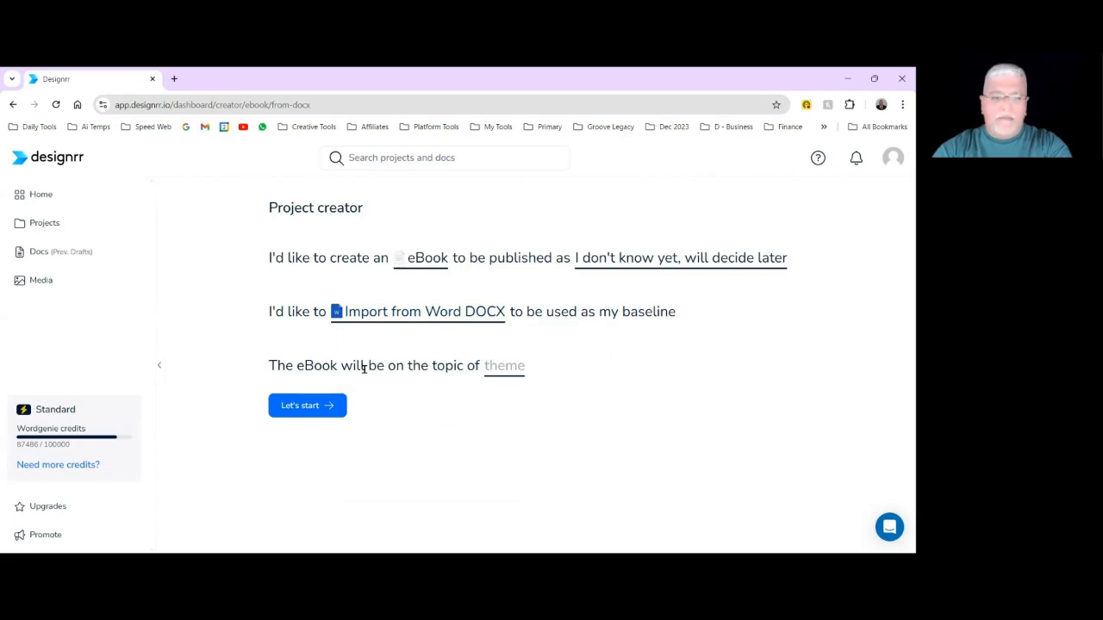
Set the eBook topic to the Business and Business Development / Sales themes and start the project.
{"action": "left_click", "coordinate": [509, 368]}
{"action": "scroll", "coordinate": [587, 423], "scroll_direction": "down", "scroll_amount": 1}
{"action": "scroll", "coordinate": [587, 423], "scroll_direction": "down", "scroll_amount": 3}
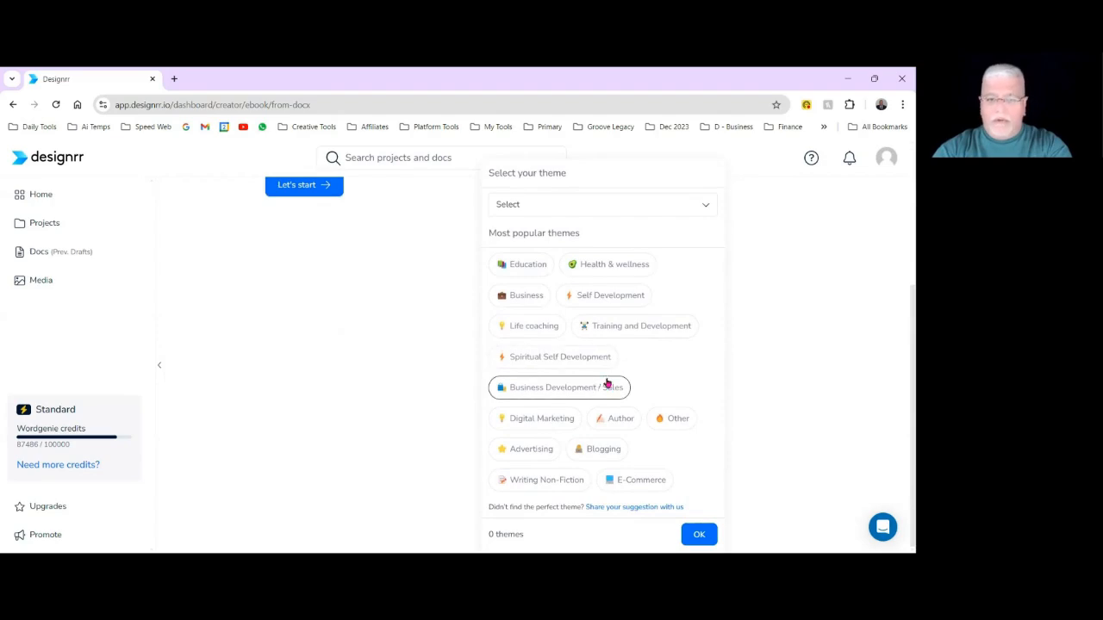
{"action": "left_click", "coordinate": [527, 296]}
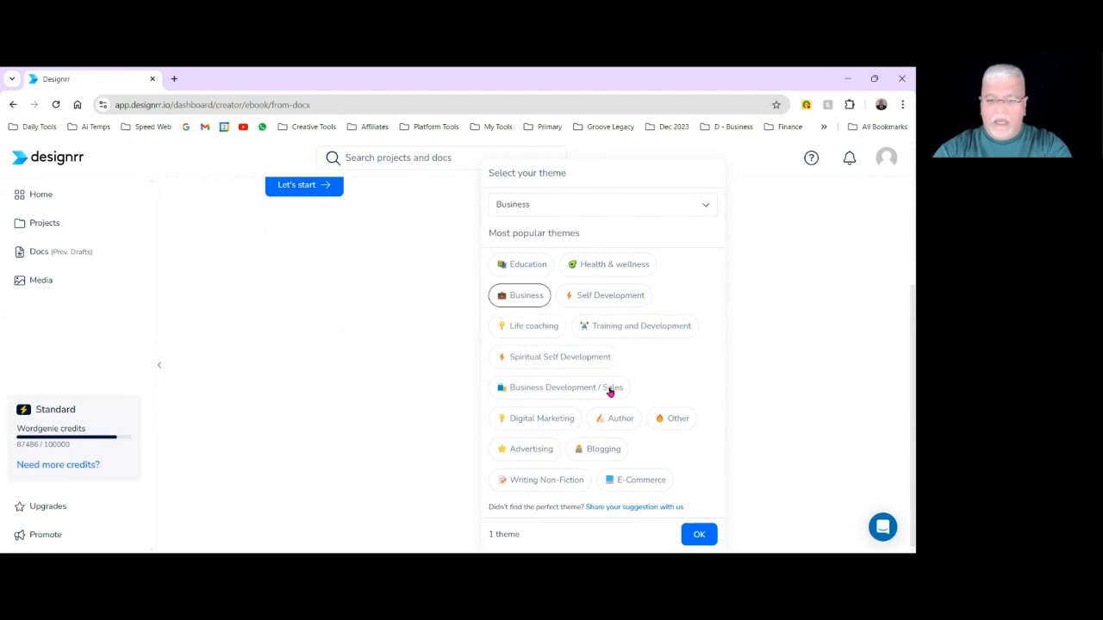
{"action": "left_click", "coordinate": [574, 392]}
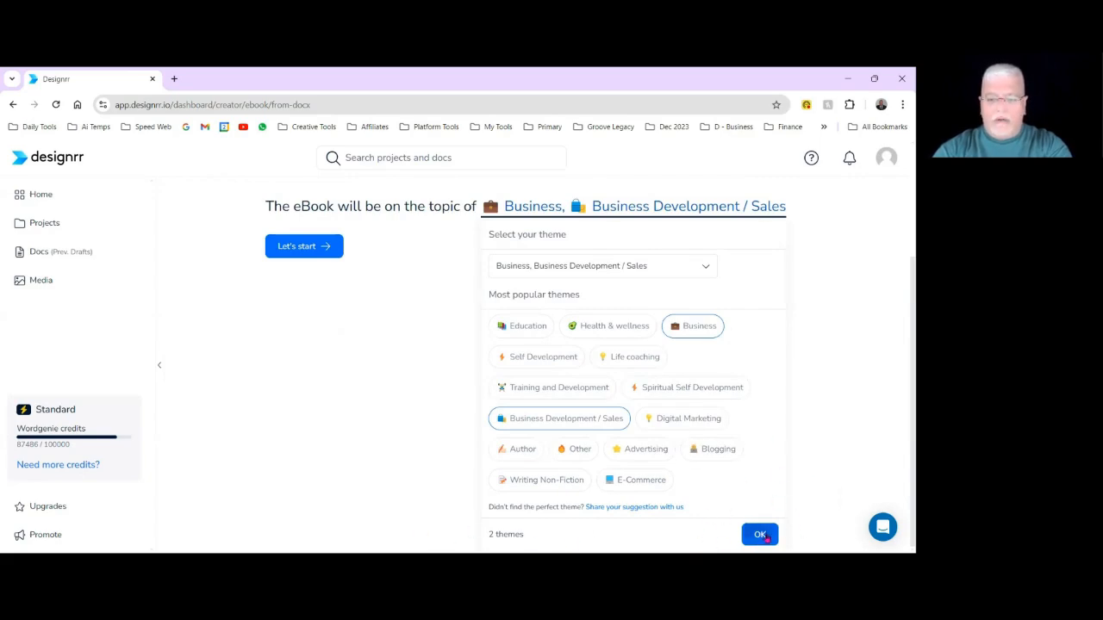
{"action": "left_click", "coordinate": [760, 535]}
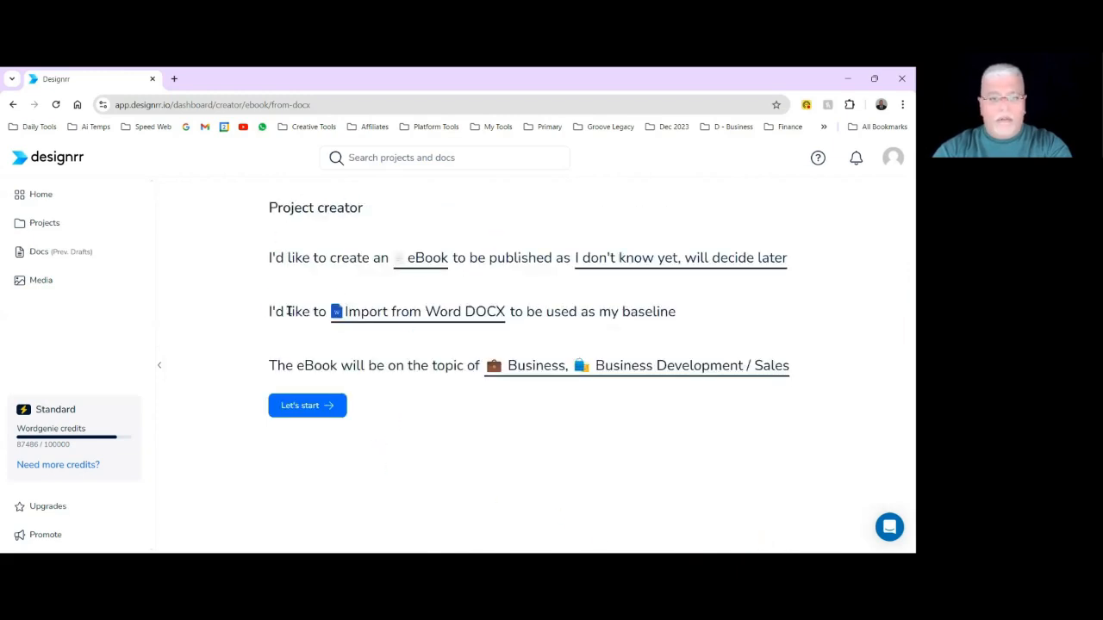
{"action": "left_click", "coordinate": [309, 408]}
Browse the template gallery and open the preview of the Digital Marketing 6-02 template.
{"action": "scroll", "coordinate": [442, 324], "scroll_direction": "down", "scroll_amount": 2}
{"action": "mouse_move", "coordinate": [806, 308]}
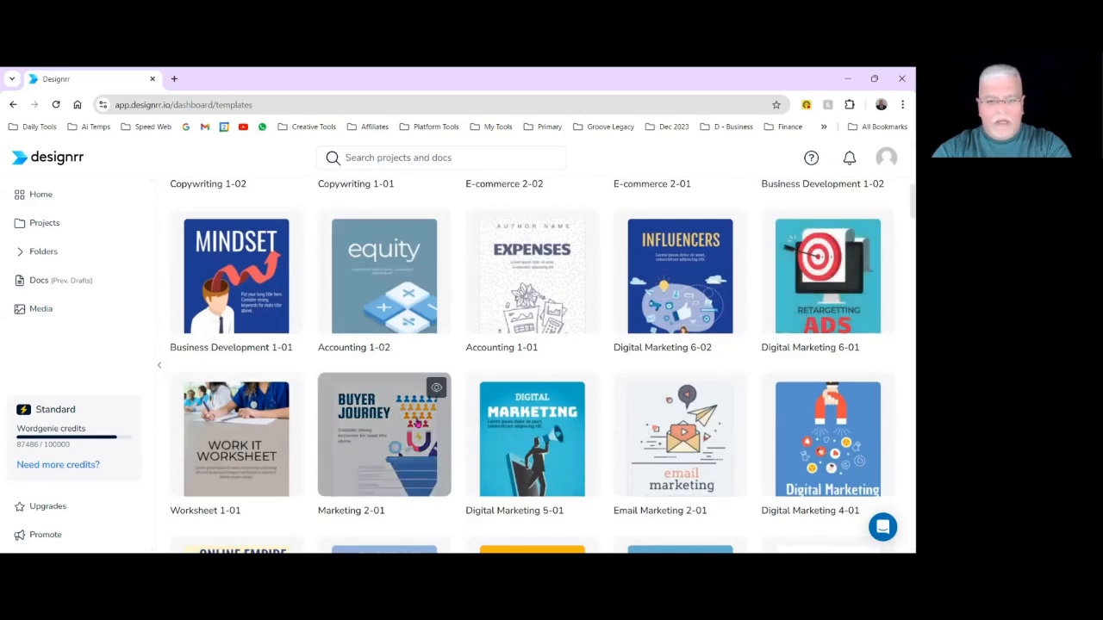
{"action": "scroll", "coordinate": [422, 415], "scroll_direction": "down", "scroll_amount": 2}
{"action": "scroll", "coordinate": [422, 415], "scroll_direction": "up", "scroll_amount": 2}
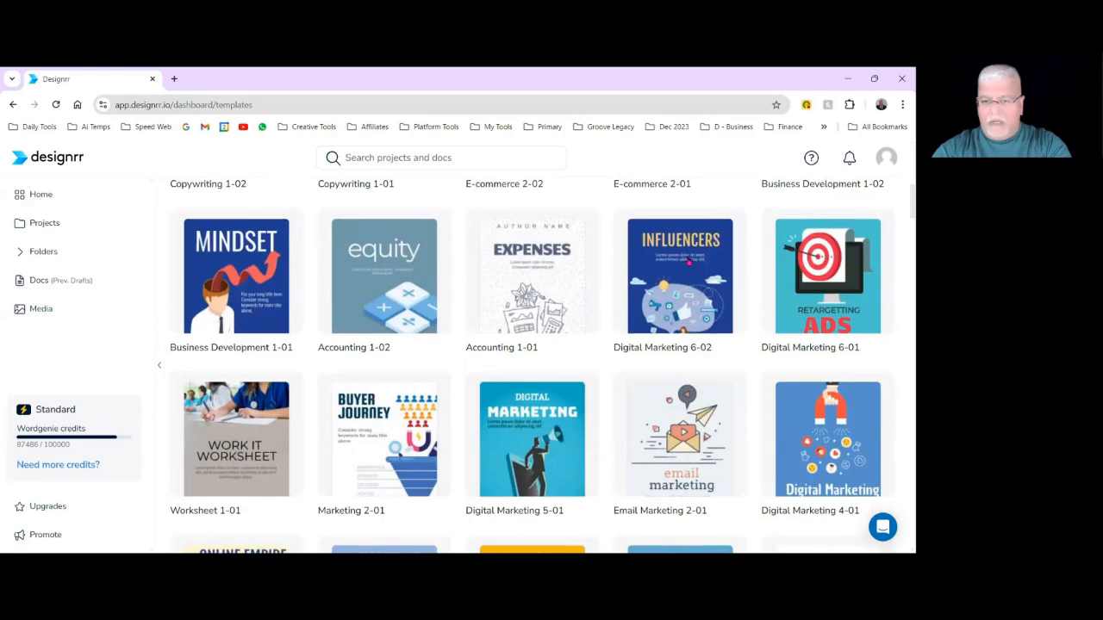
{"action": "mouse_move", "coordinate": [693, 268]}
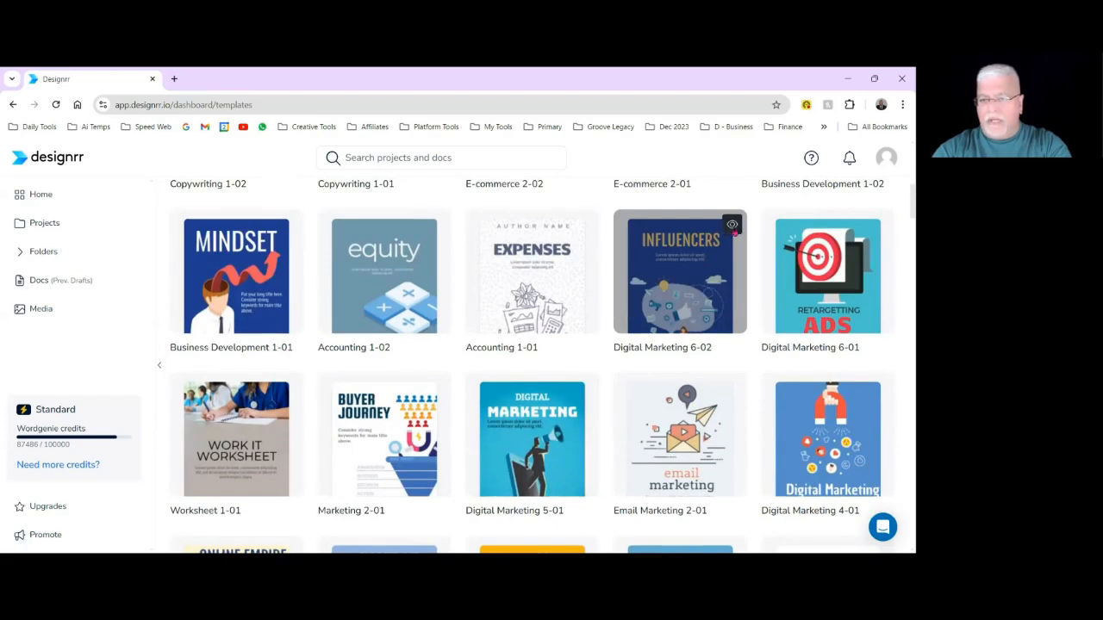
{"action": "left_click", "coordinate": [733, 226]}
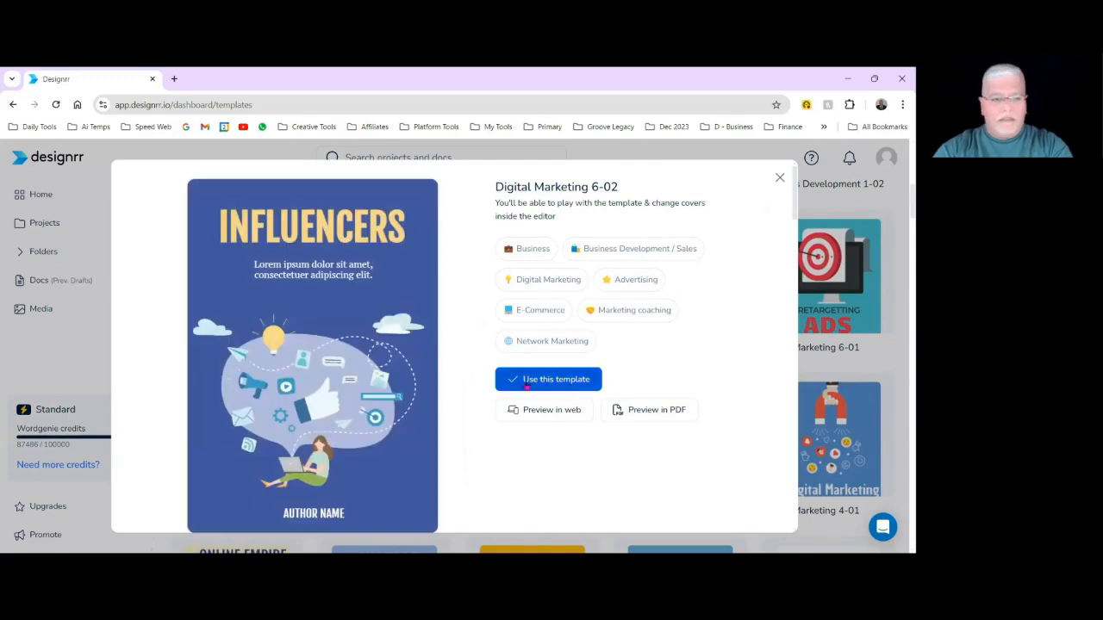
Examine the Table of Contents page and the blue text page of Digital Marketing 6-02, and use this template for the eBook.
{"action": "scroll", "coordinate": [498, 327], "scroll_direction": "down", "scroll_amount": 1}
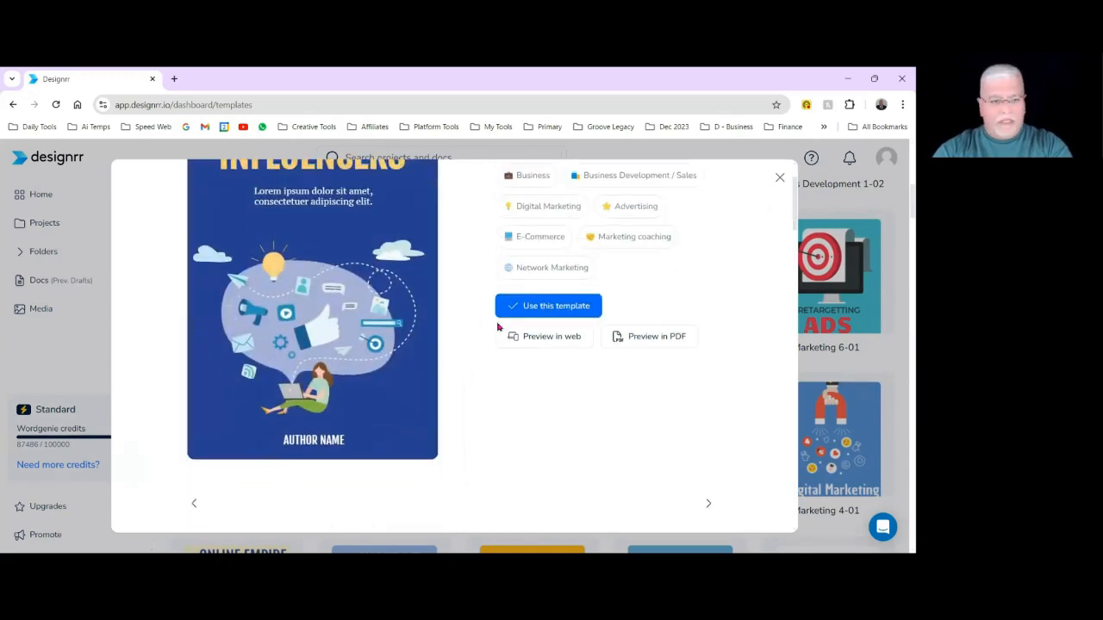
{"action": "scroll", "coordinate": [497, 328], "scroll_direction": "up", "scroll_amount": 1}
{"action": "scroll", "coordinate": [497, 328], "scroll_direction": "down", "scroll_amount": 2}
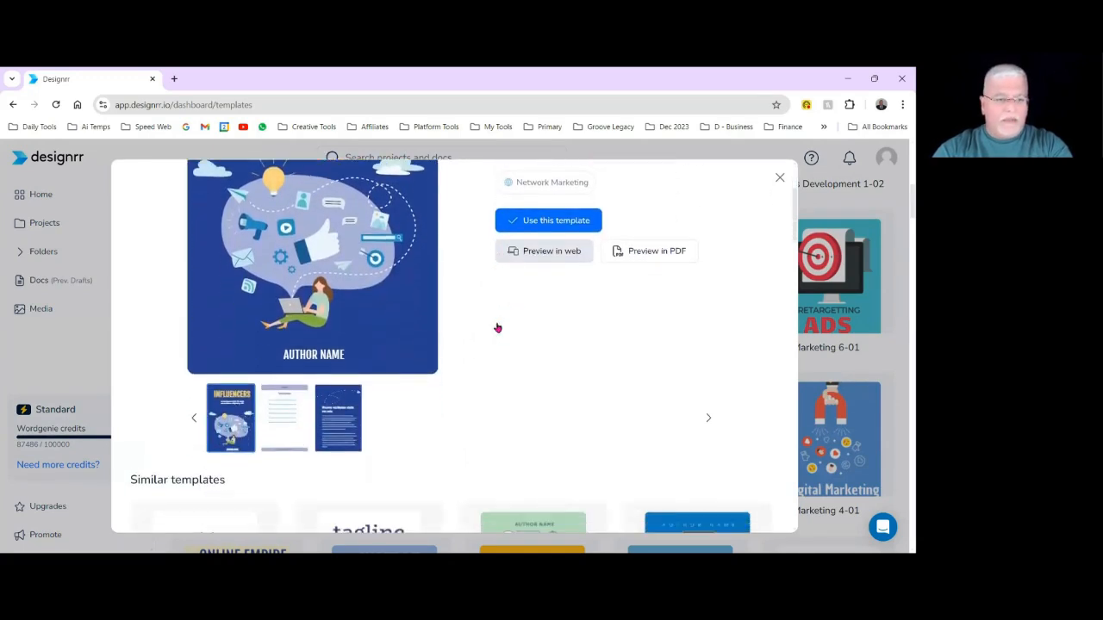
{"action": "left_click", "coordinate": [289, 413]}
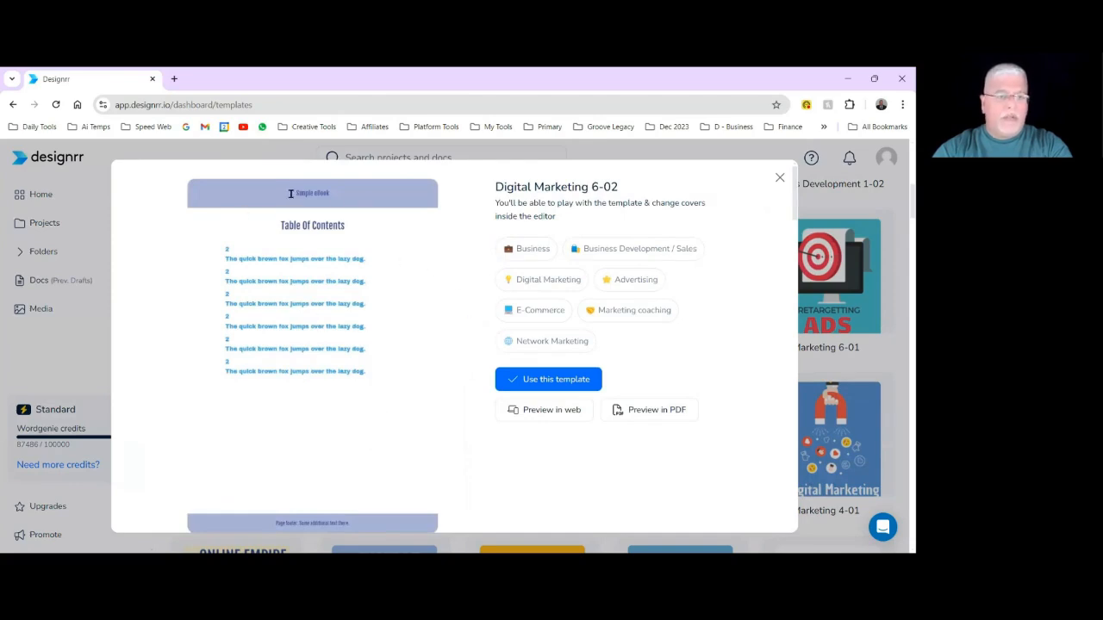
{"action": "scroll", "coordinate": [419, 298], "scroll_direction": "down", "scroll_amount": 2}
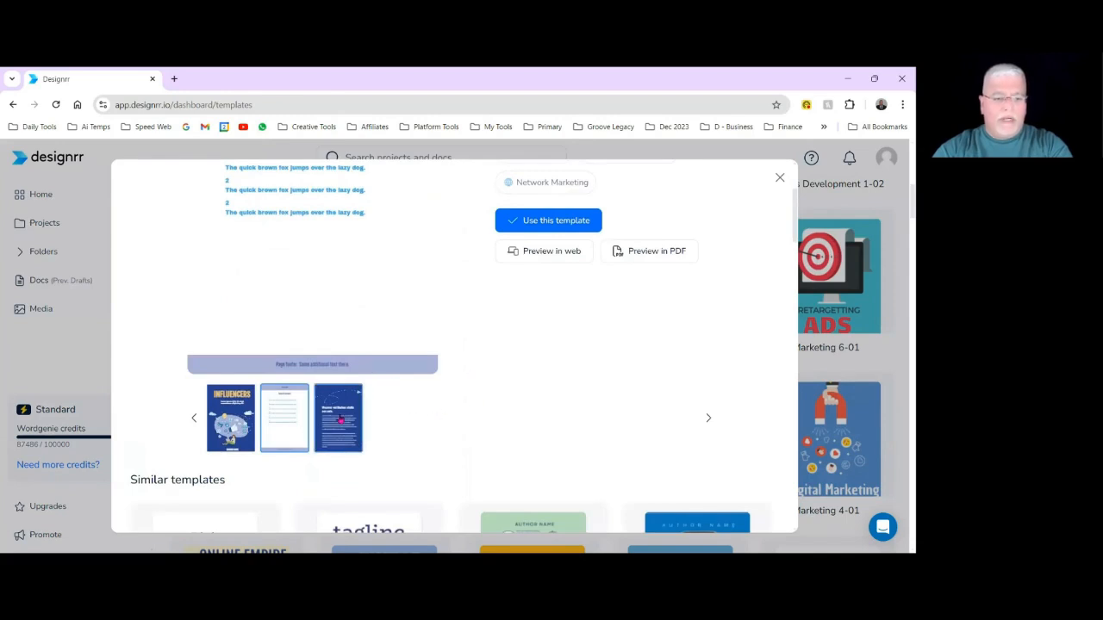
{"action": "left_click", "coordinate": [341, 419]}
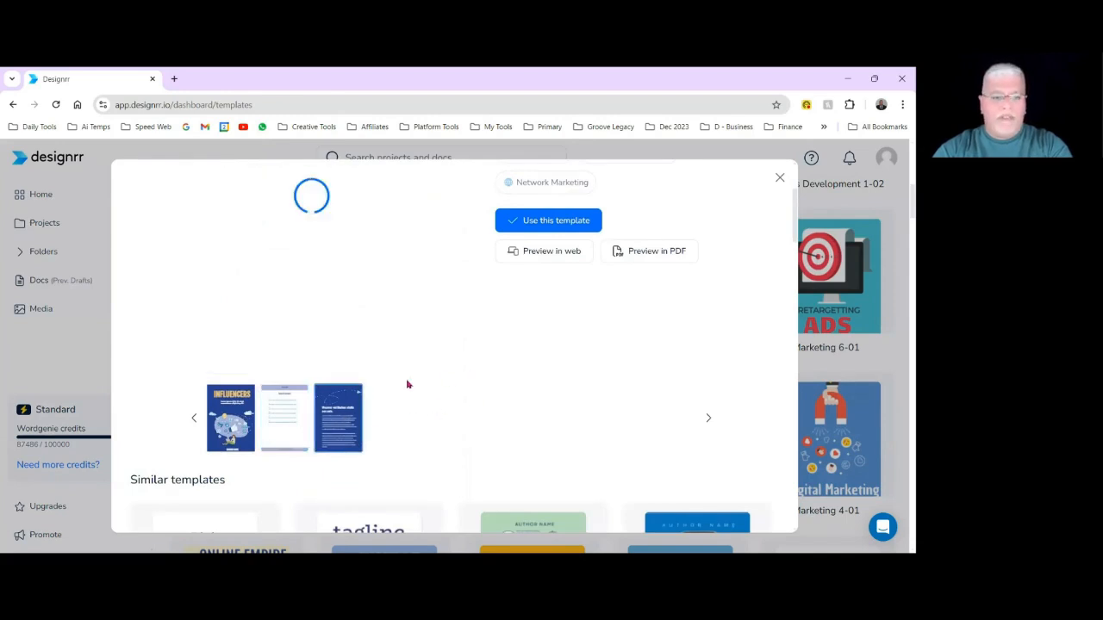
{"action": "scroll", "coordinate": [398, 371], "scroll_direction": "up", "scroll_amount": 2}
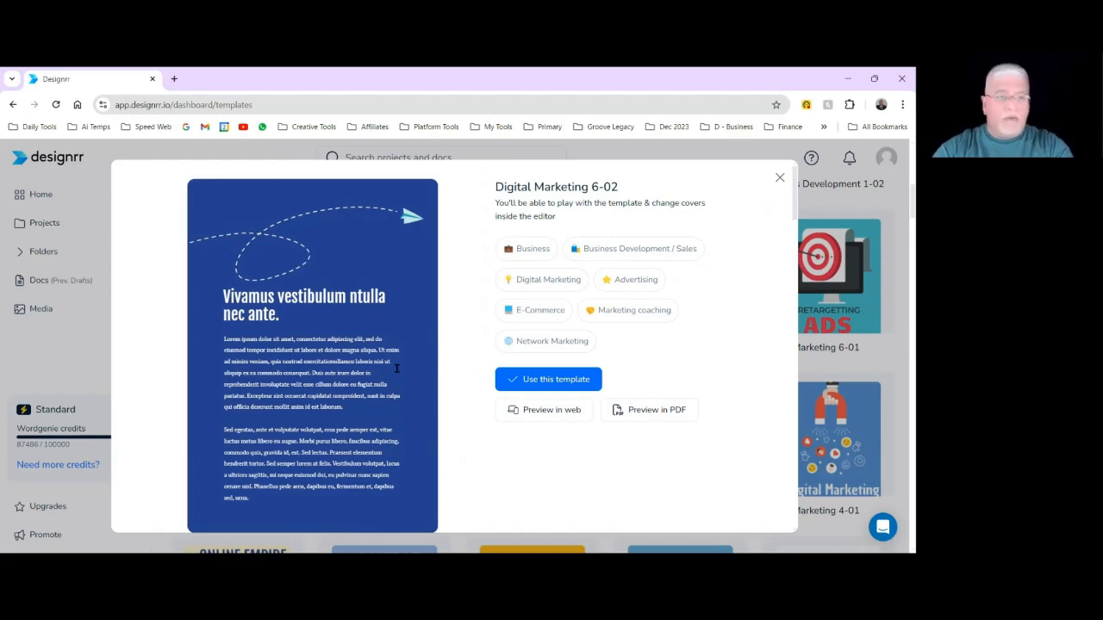
{"action": "scroll", "coordinate": [389, 365], "scroll_direction": "down", "scroll_amount": 1}
{"action": "scroll", "coordinate": [386, 363], "scroll_direction": "up", "scroll_amount": 1}
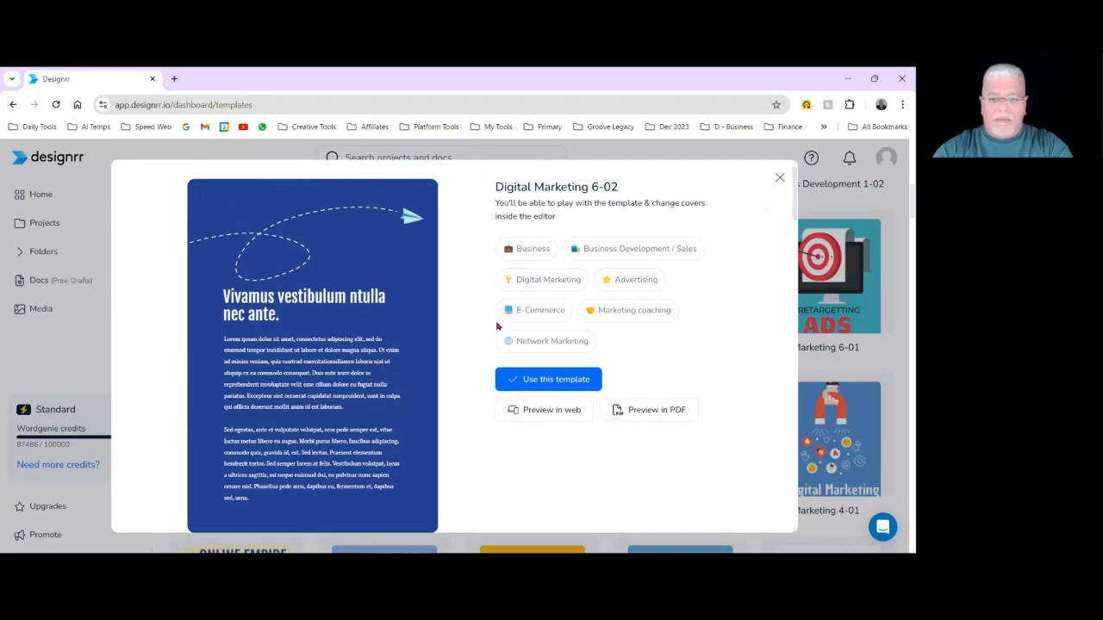
{"action": "left_click", "coordinate": [533, 382]}
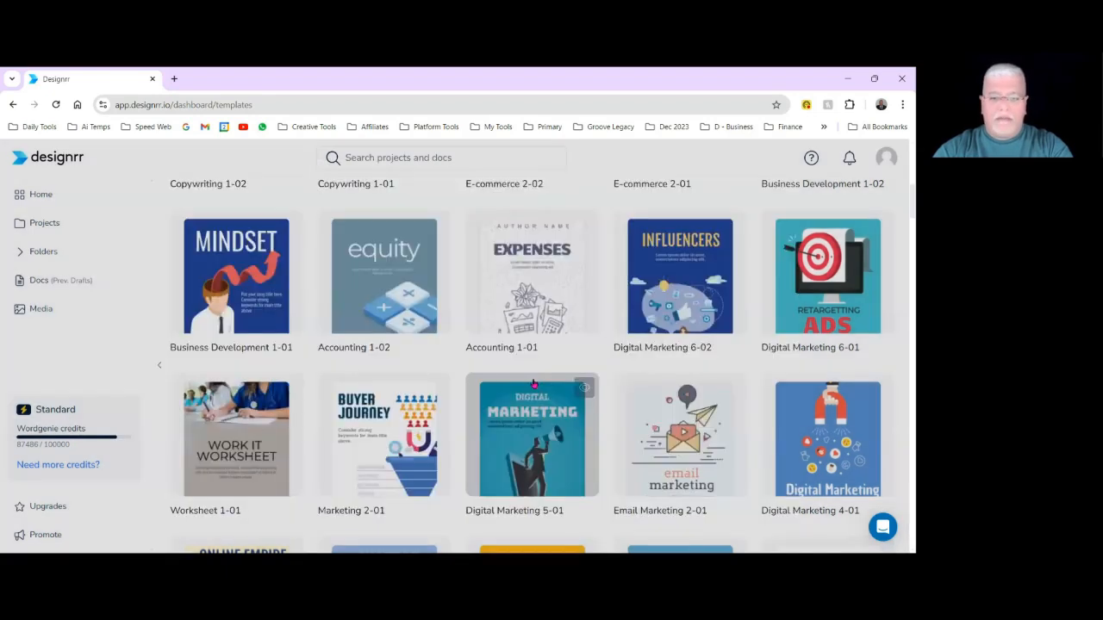
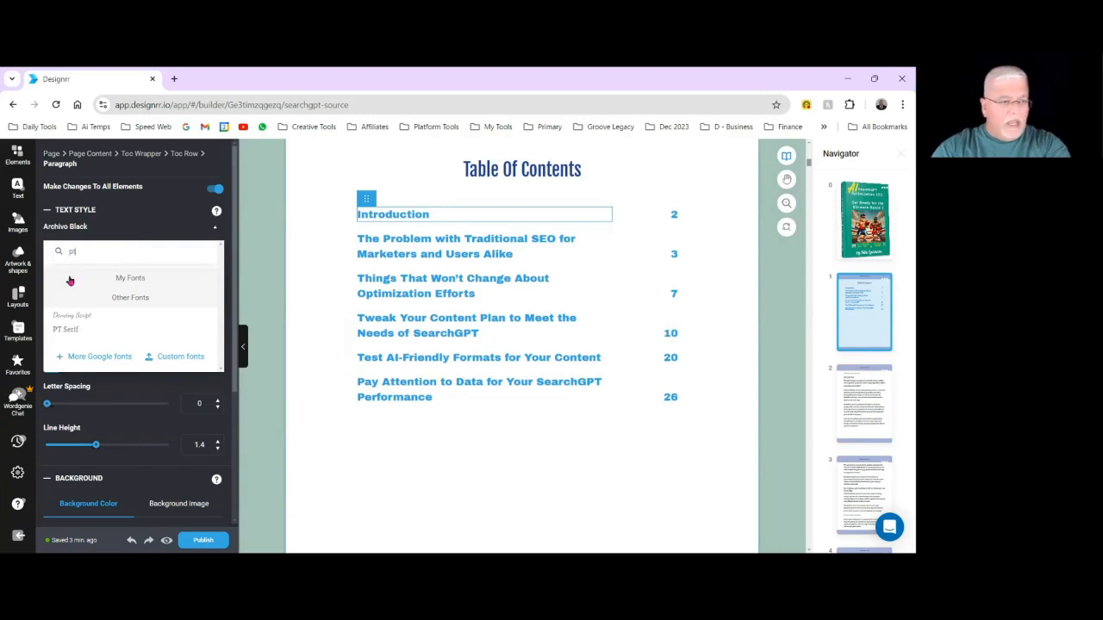
Set the font of all table of contents entries and all their page numbers to PT Serif.
{"action": "left_click", "coordinate": [79, 333]}
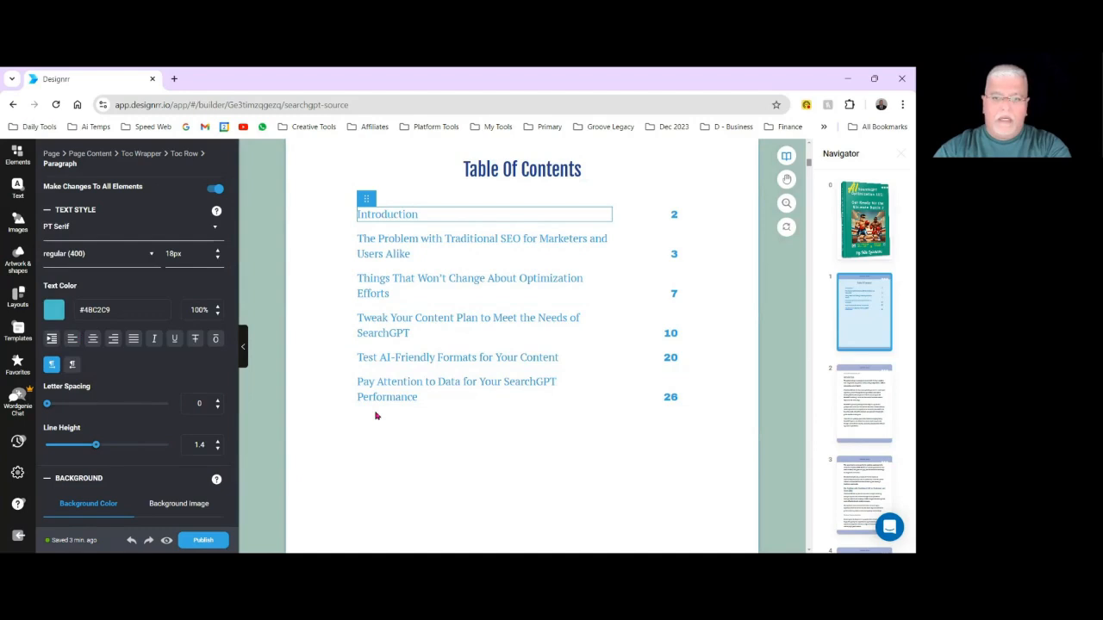
{"action": "double_click", "coordinate": [674, 215]}
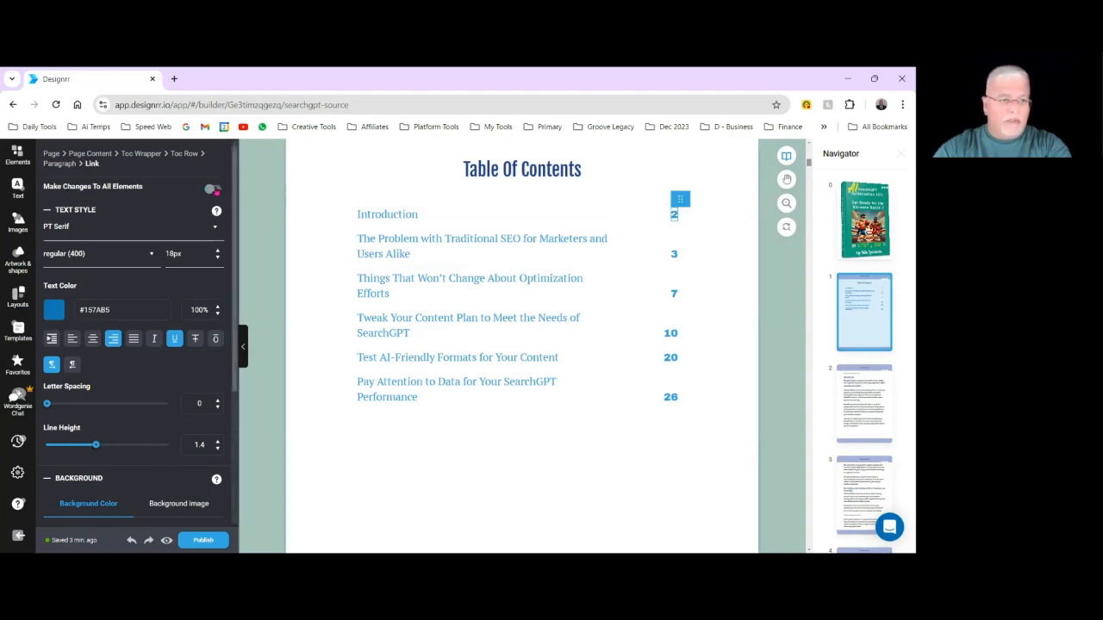
{"action": "left_click", "coordinate": [216, 191]}
{"action": "left_click", "coordinate": [216, 230]}
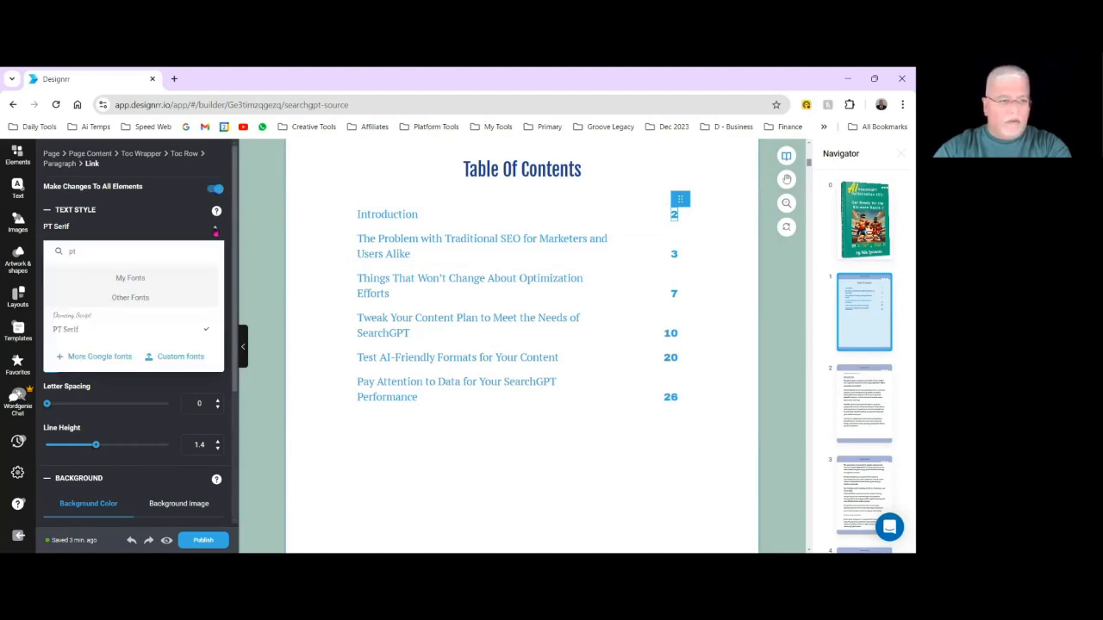
{"action": "left_click", "coordinate": [84, 335]}
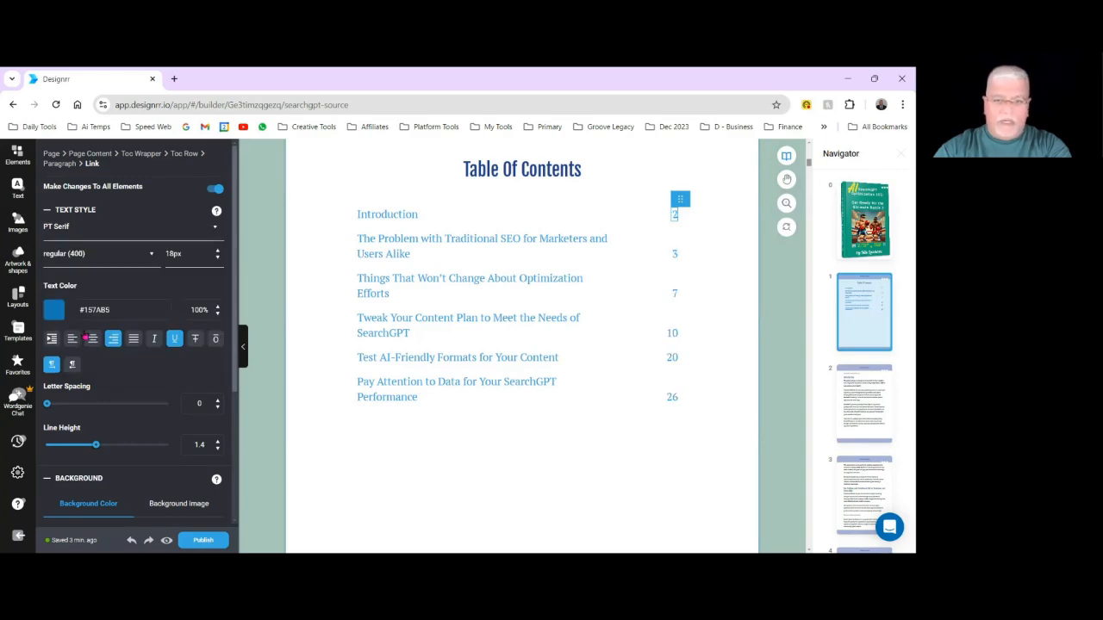
{"action": "left_click", "coordinate": [714, 457]}
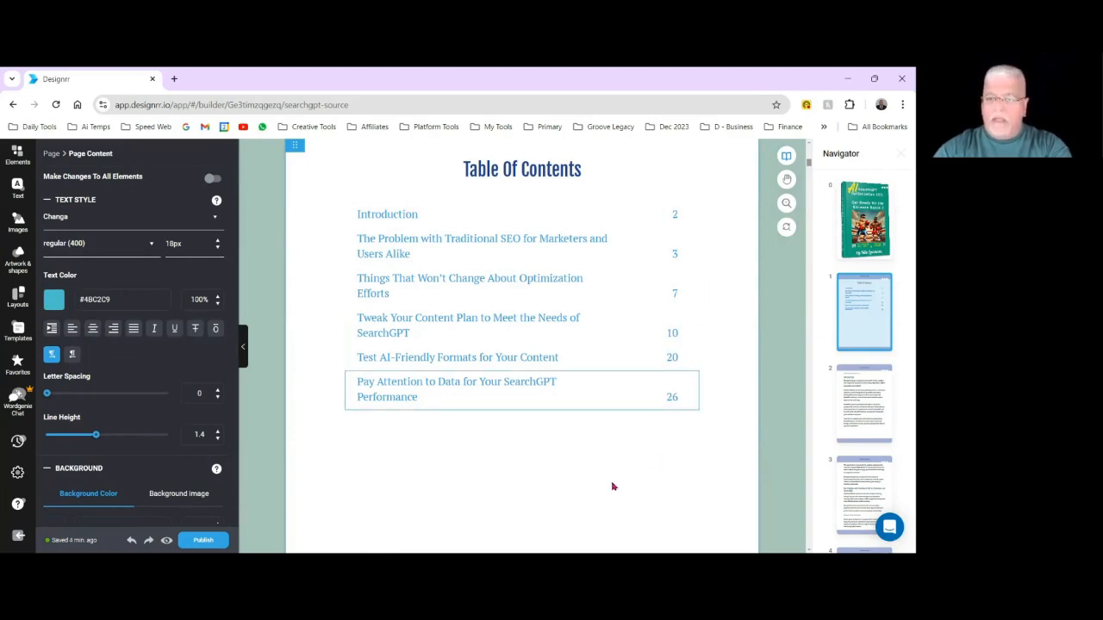
Refresh the table of contents.
{"action": "left_click", "coordinate": [388, 180]}
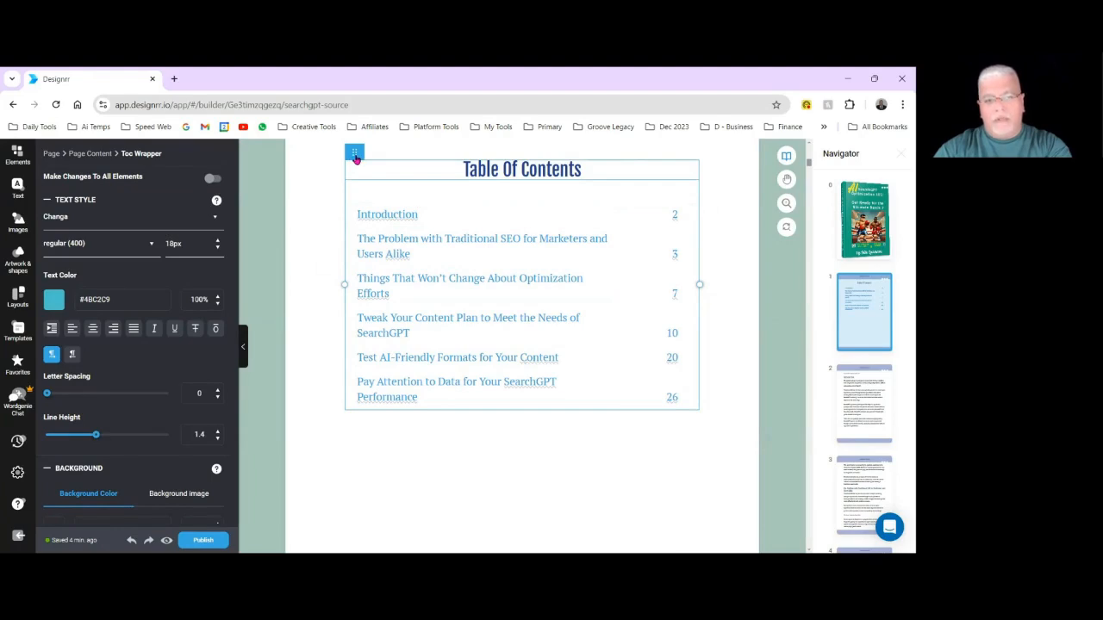
{"action": "mouse_move", "coordinate": [355, 159]}
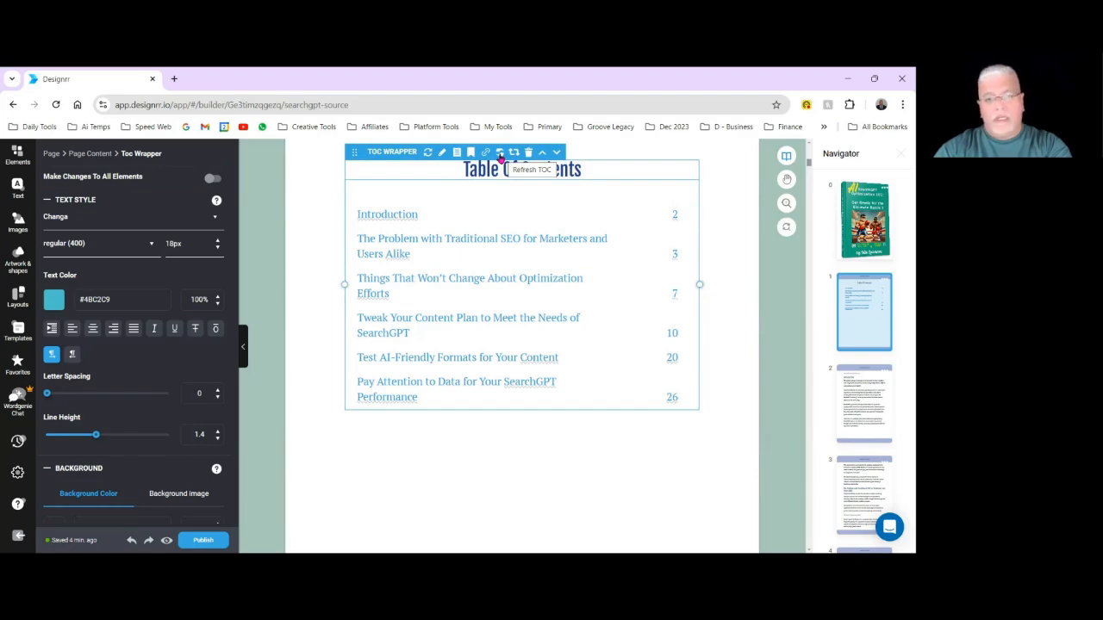
{"action": "left_click", "coordinate": [500, 152]}
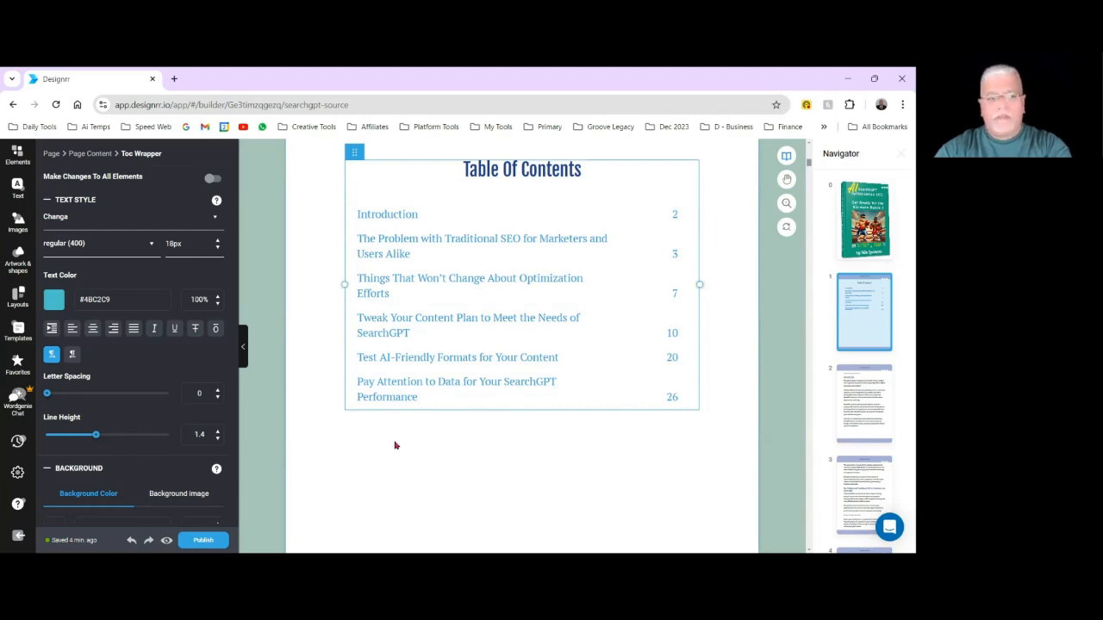
Delete the "SearchGPT Optimization 101" paragraph above the Introduction heading.
{"action": "scroll", "coordinate": [508, 437], "scroll_direction": "down", "scroll_amount": 2}
{"action": "scroll", "coordinate": [508, 437], "scroll_direction": "down", "scroll_amount": 2}
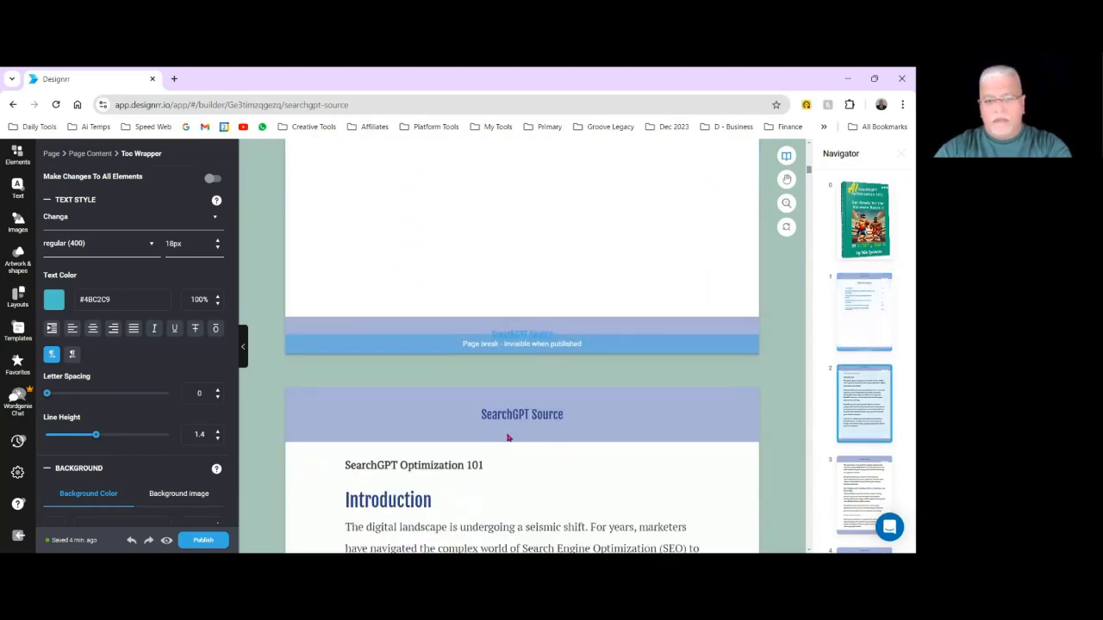
{"action": "scroll", "coordinate": [518, 452], "scroll_direction": "down", "scroll_amount": 3}
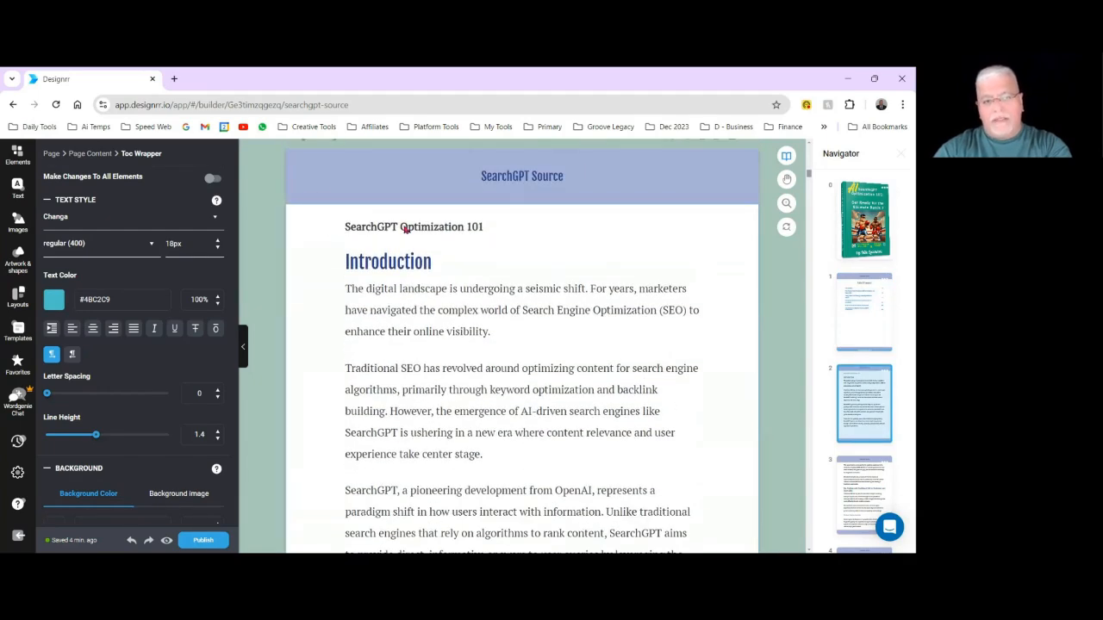
{"action": "left_click", "coordinate": [512, 231]}
{"action": "left_click", "coordinate": [464, 226]}
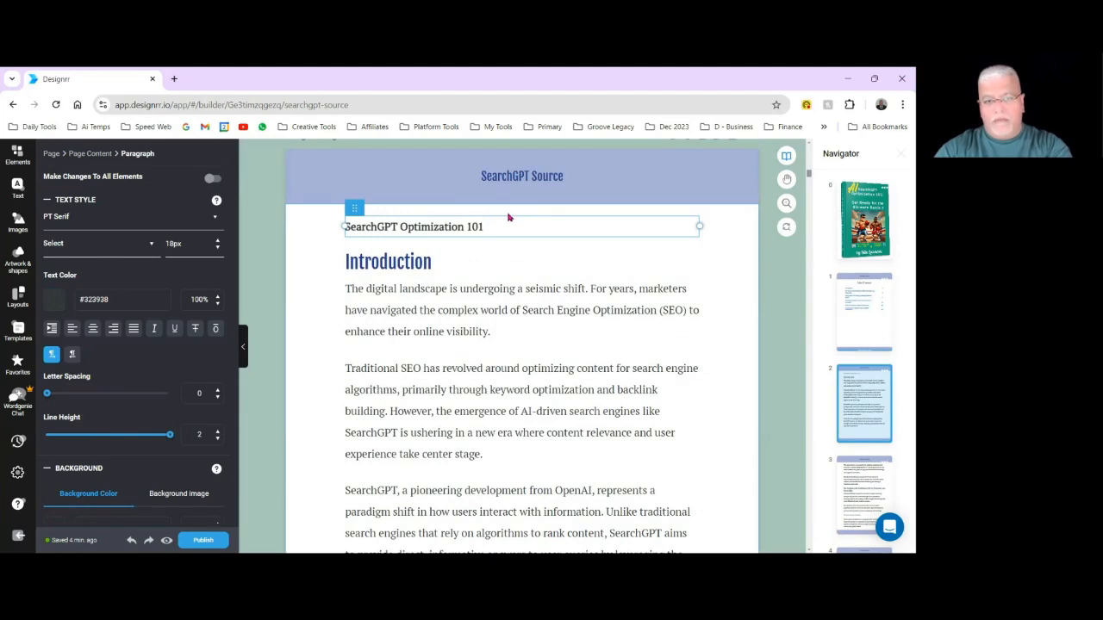
{"action": "mouse_move", "coordinate": [379, 212]}
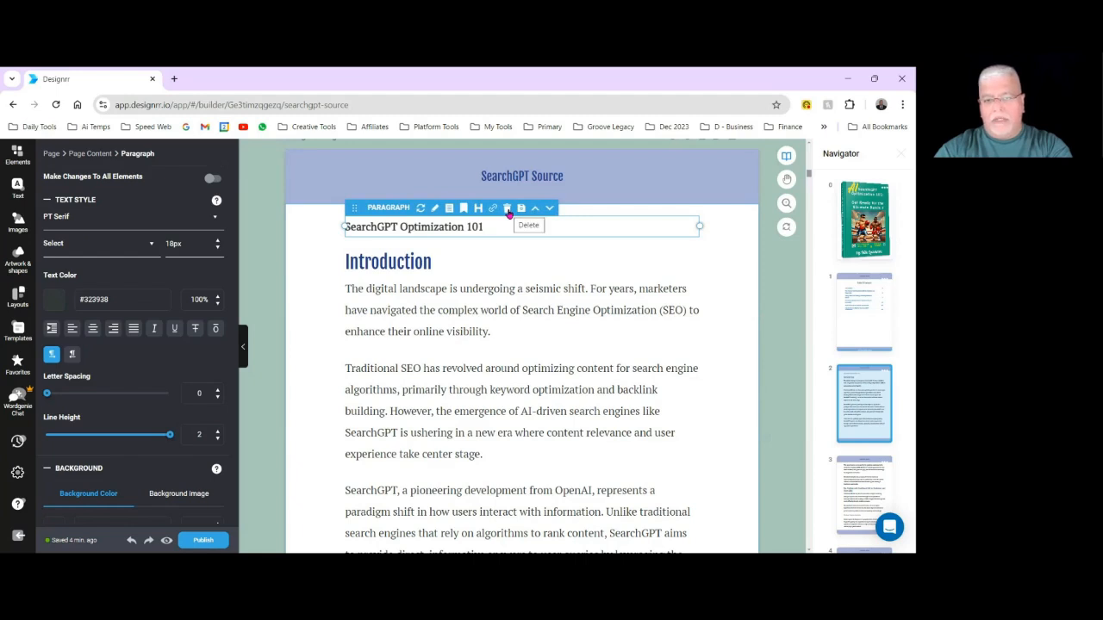
{"action": "left_click", "coordinate": [508, 210]}
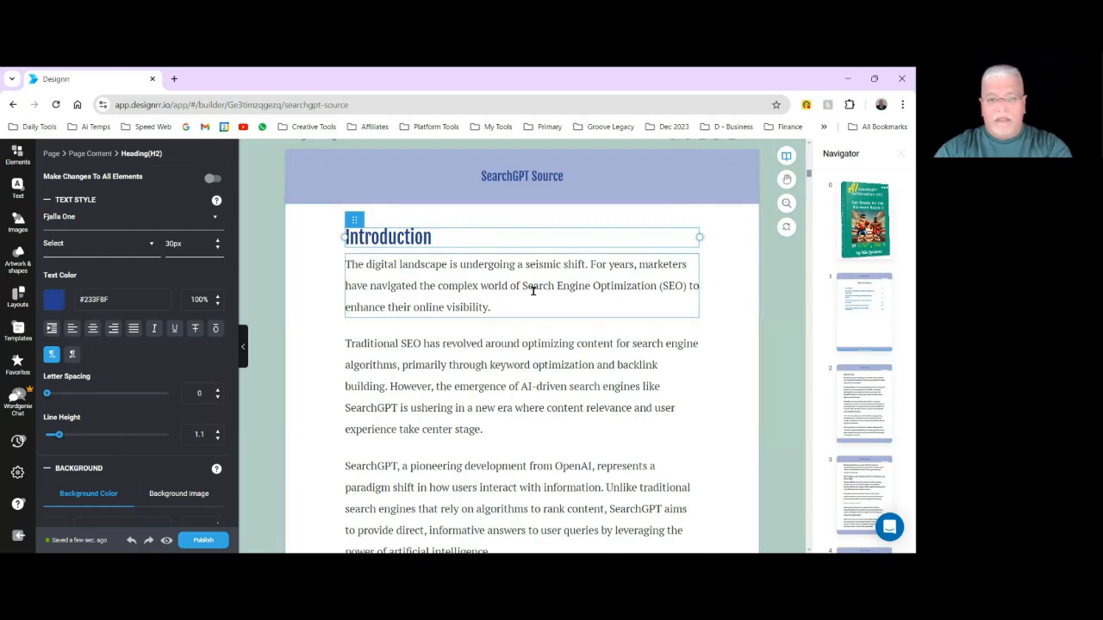
Insert a page break before the heading "The Problem with Traditional SEO for Marketers and Users Alike".
{"action": "scroll", "coordinate": [587, 365], "scroll_direction": "down", "scroll_amount": 5}
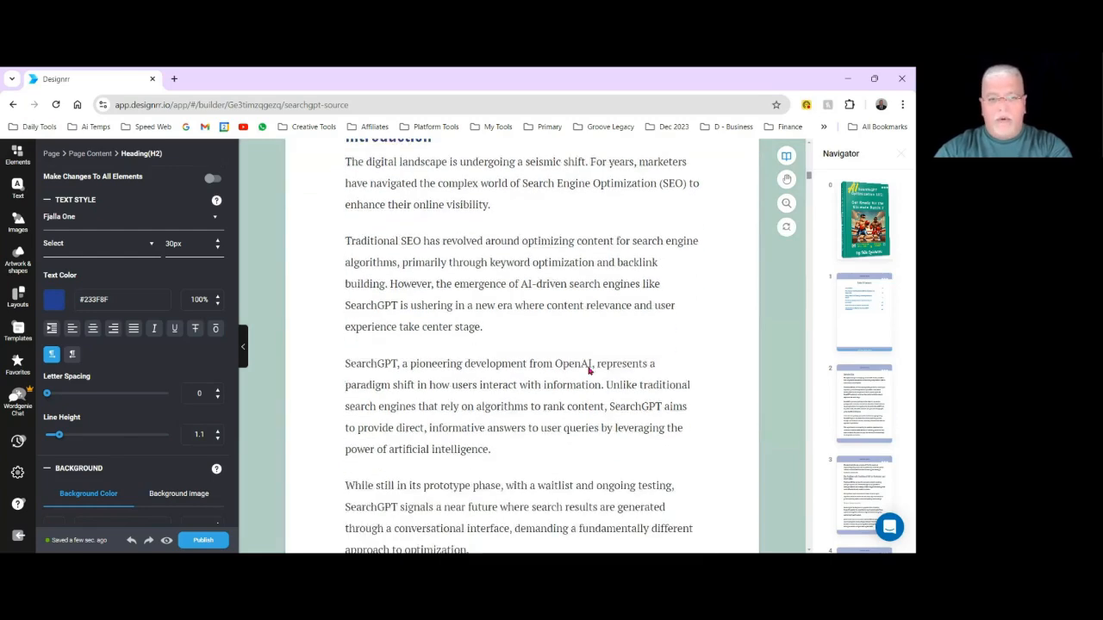
{"action": "scroll", "coordinate": [519, 336], "scroll_direction": "down", "scroll_amount": 4}
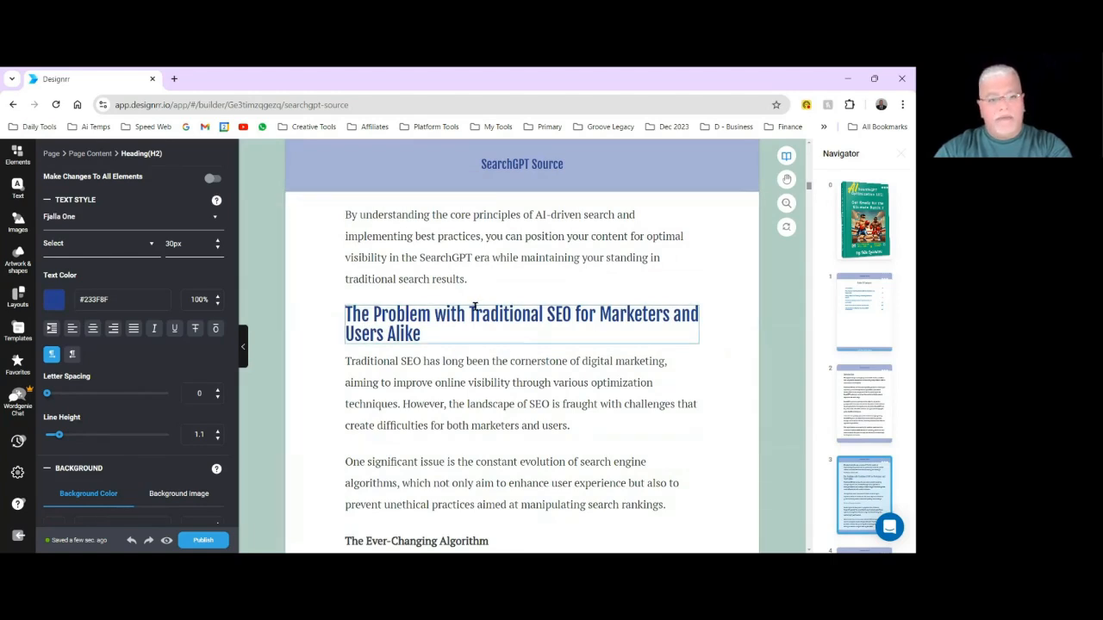
{"action": "left_click", "coordinate": [10, 160]}
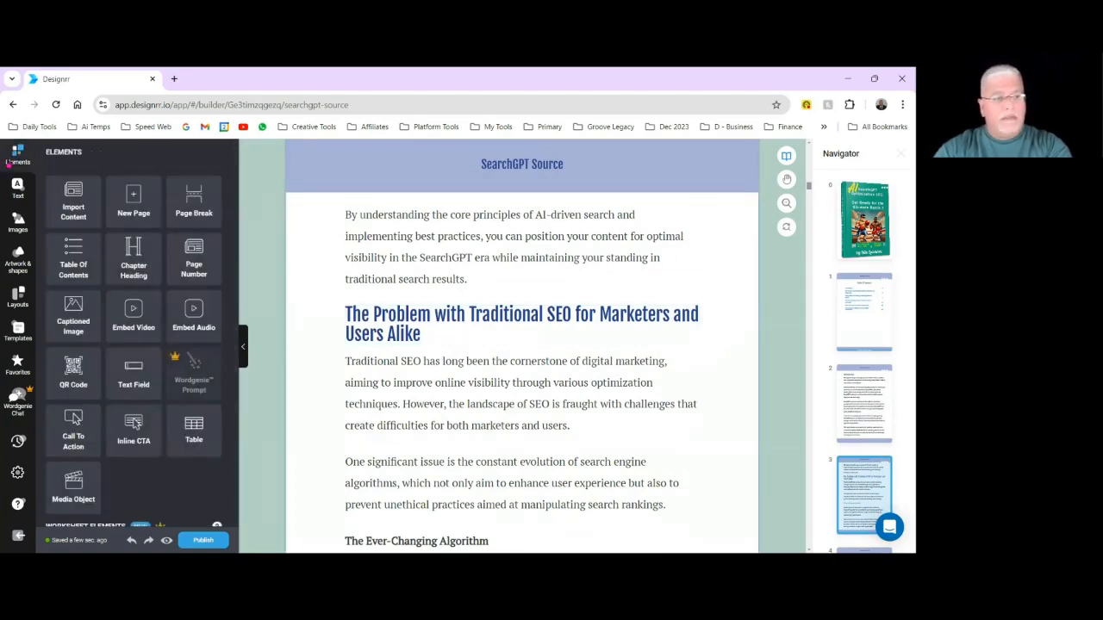
{"action": "left_click_drag", "start_coordinate": [185, 195], "coordinate": [486, 295]}
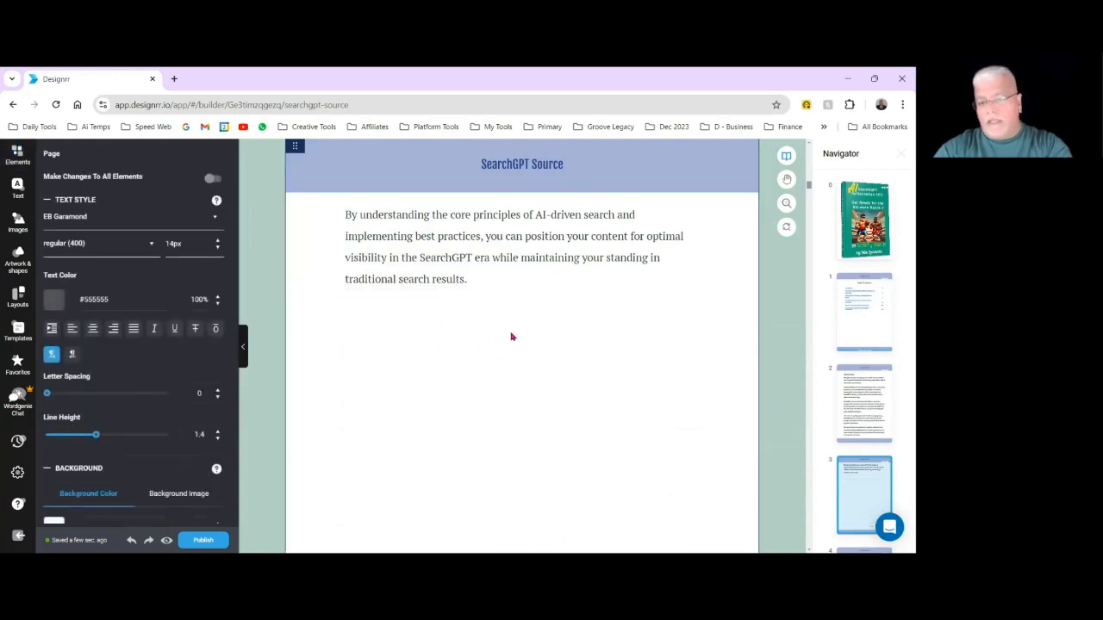
{"action": "scroll", "coordinate": [514, 334], "scroll_direction": "down", "scroll_amount": 3}
{"action": "scroll", "coordinate": [512, 372], "scroll_direction": "up", "scroll_amount": 3}
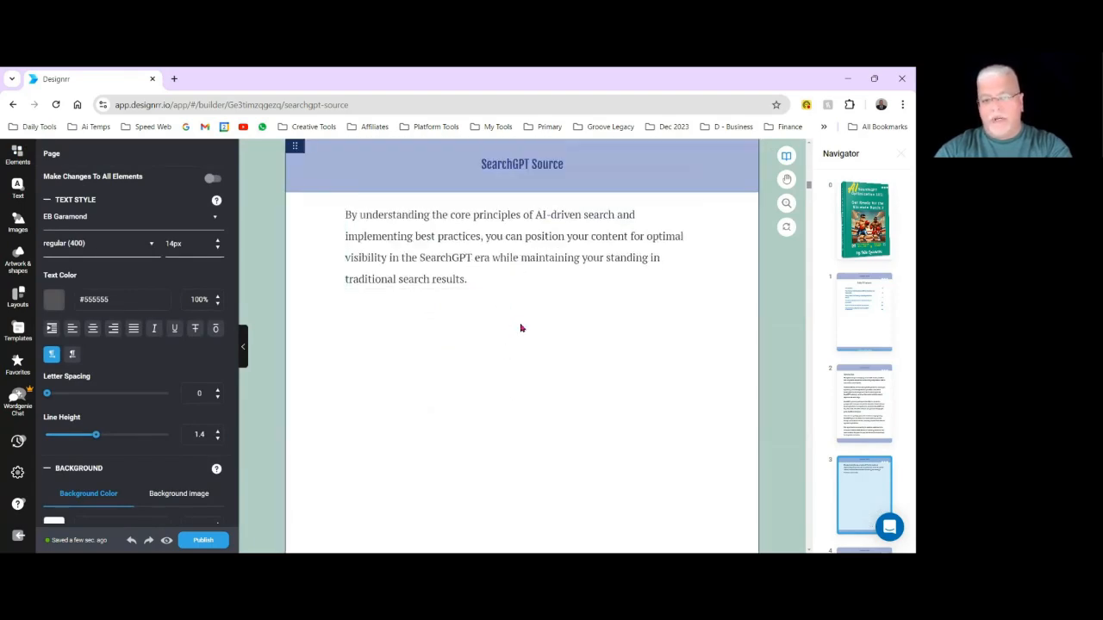
{"action": "scroll", "coordinate": [521, 320], "scroll_direction": "down", "scroll_amount": 5}
{"action": "scroll", "coordinate": [548, 279], "scroll_direction": "down", "scroll_amount": 1}
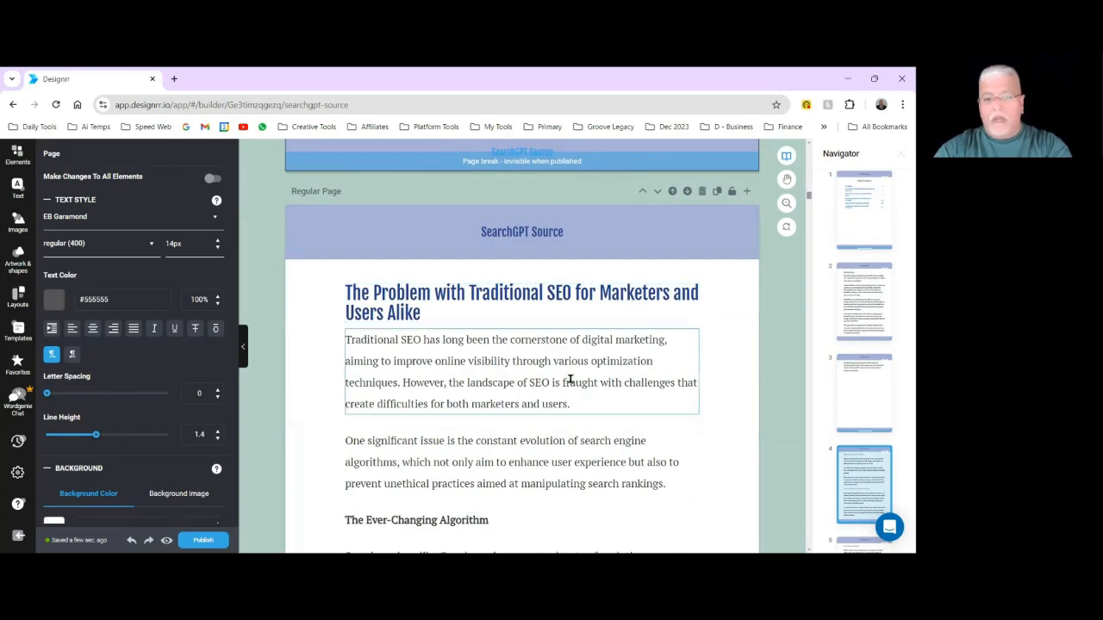
Examine how the text and subheadings flow across the pages around "Algorithm Updates and Their Impact".
{"action": "scroll", "coordinate": [572, 377], "scroll_direction": "down", "scroll_amount": 5}
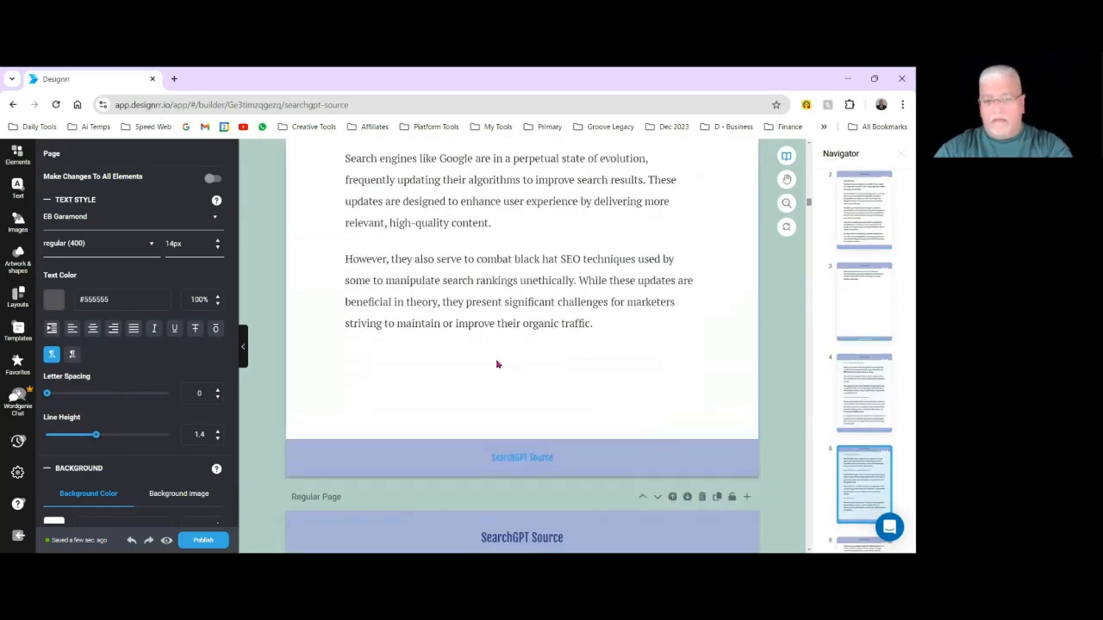
{"action": "scroll", "coordinate": [625, 377], "scroll_direction": "down", "scroll_amount": 3}
{"action": "scroll", "coordinate": [627, 379], "scroll_direction": "down", "scroll_amount": 2}
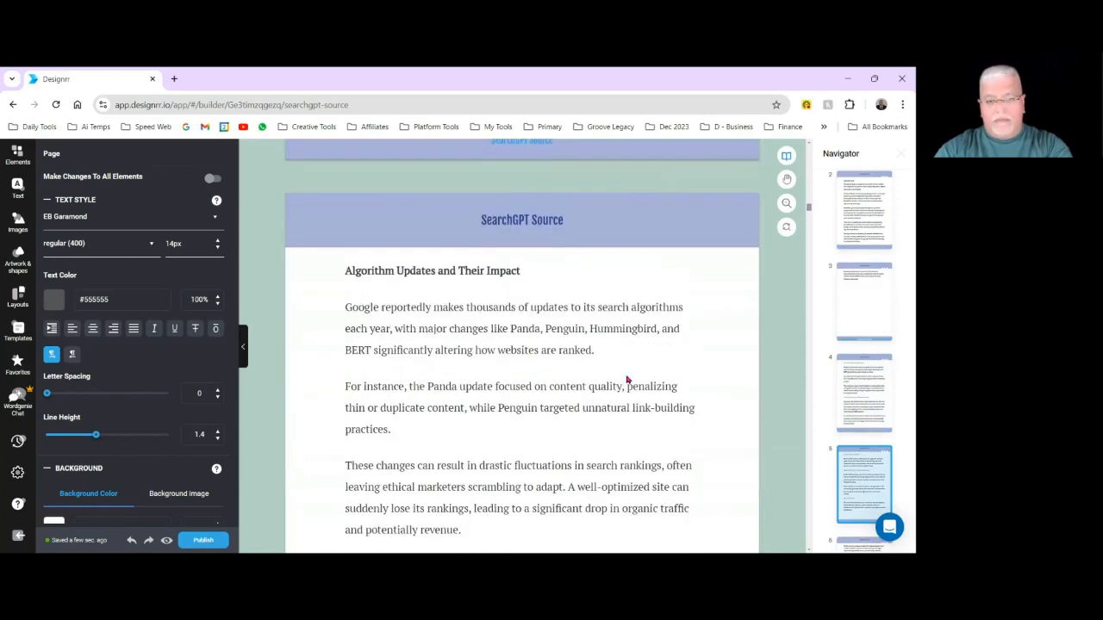
{"action": "scroll", "coordinate": [621, 375], "scroll_direction": "down", "scroll_amount": 4}
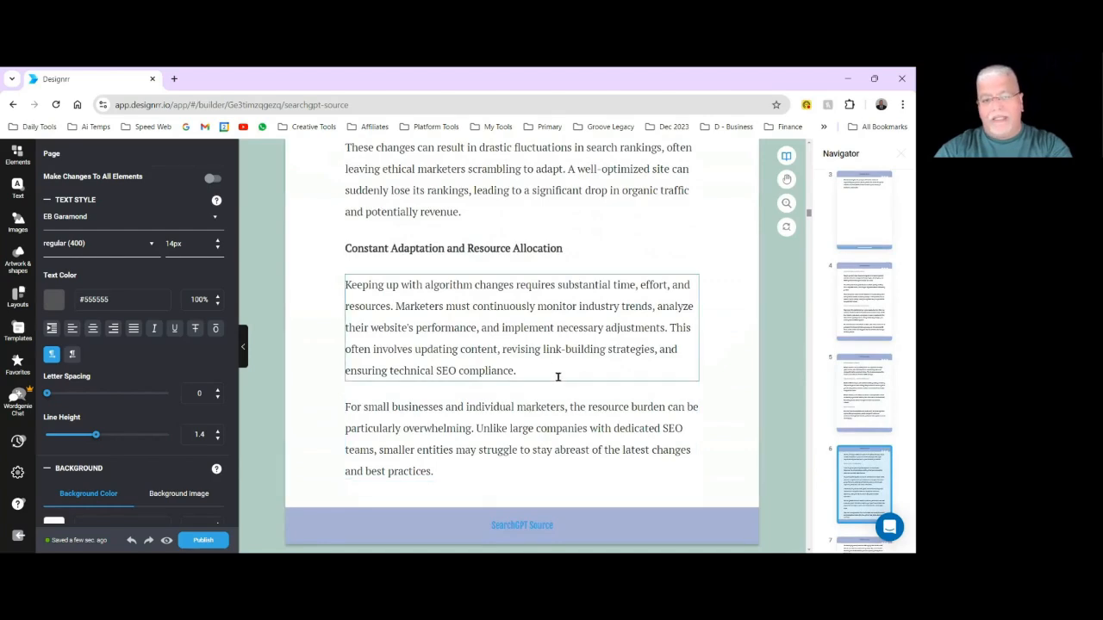
{"action": "scroll", "coordinate": [566, 414], "scroll_direction": "up", "scroll_amount": 8}
{"action": "scroll", "coordinate": [565, 415], "scroll_direction": "up", "scroll_amount": 1}
{"action": "scroll", "coordinate": [564, 409], "scroll_direction": "down", "scroll_amount": 3}
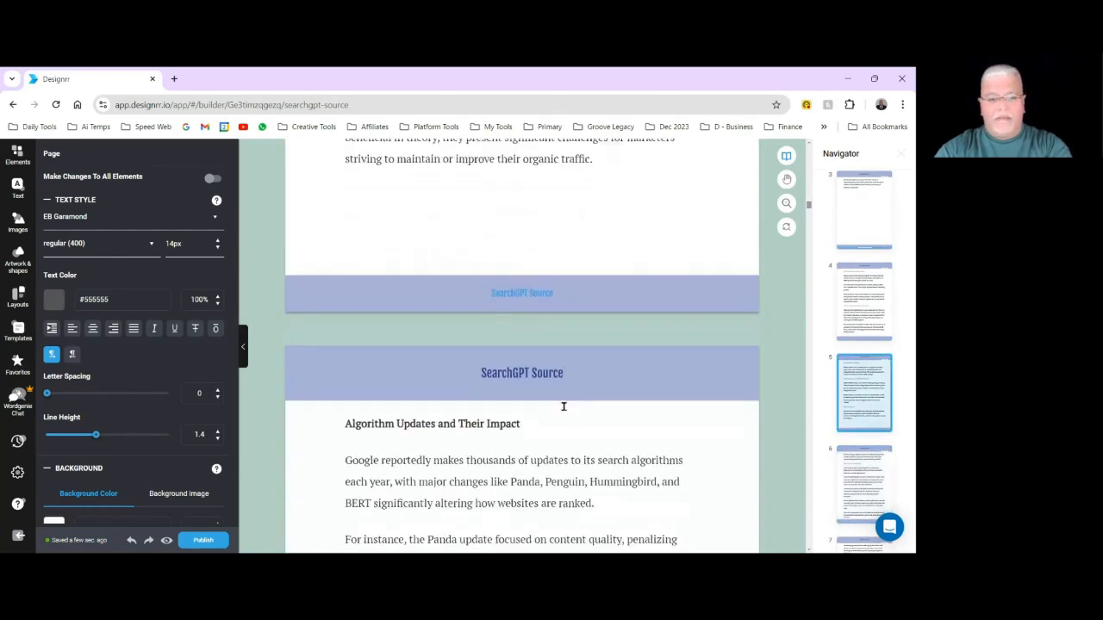
{"action": "scroll", "coordinate": [561, 365], "scroll_direction": "up", "scroll_amount": 2}
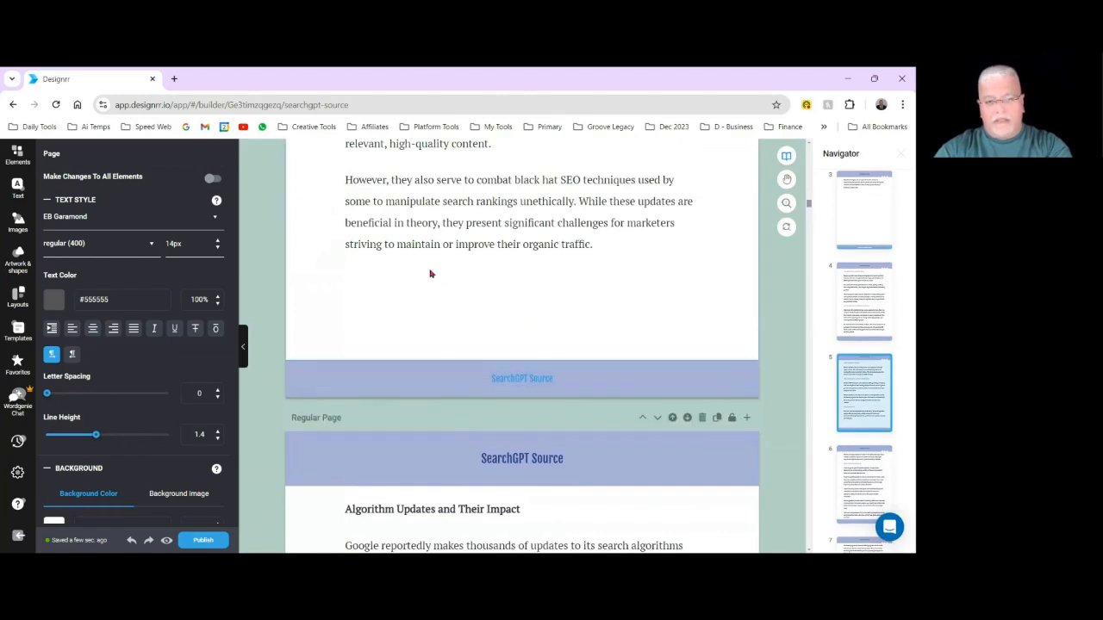
{"action": "scroll", "coordinate": [428, 272], "scroll_direction": "down", "scroll_amount": 1}
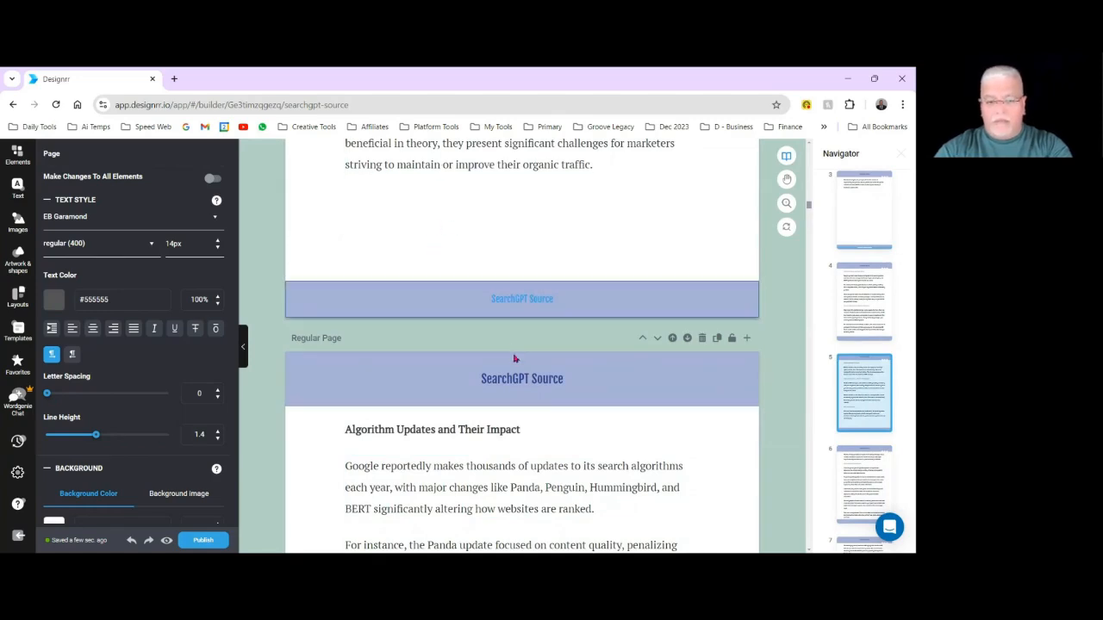
Try to move the "Algorithm Updates and Their Impact" subheading and its first paragraph to the end of the previous page.
{"action": "left_click", "coordinate": [529, 429]}
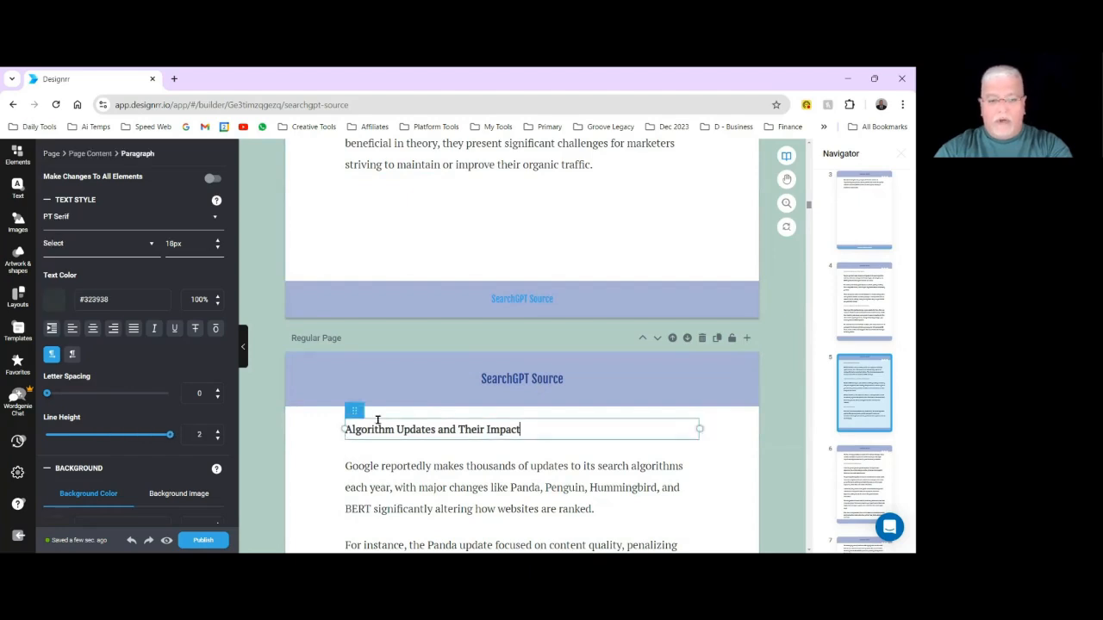
{"action": "left_click_drag", "start_coordinate": [352, 409], "coordinate": [389, 233]}
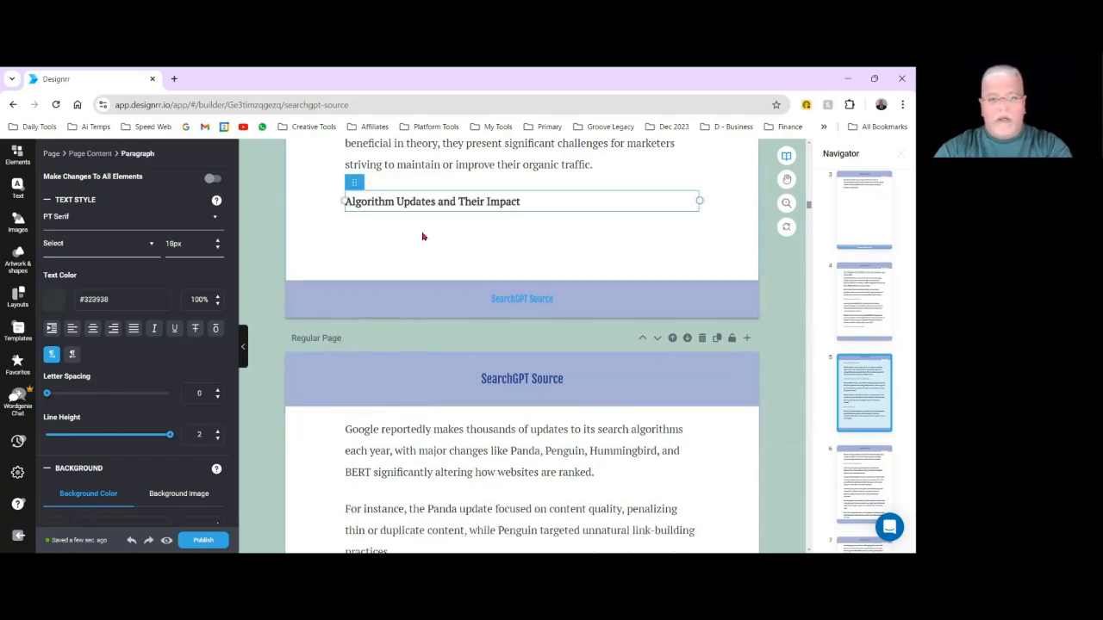
{"action": "left_click", "coordinate": [397, 225]}
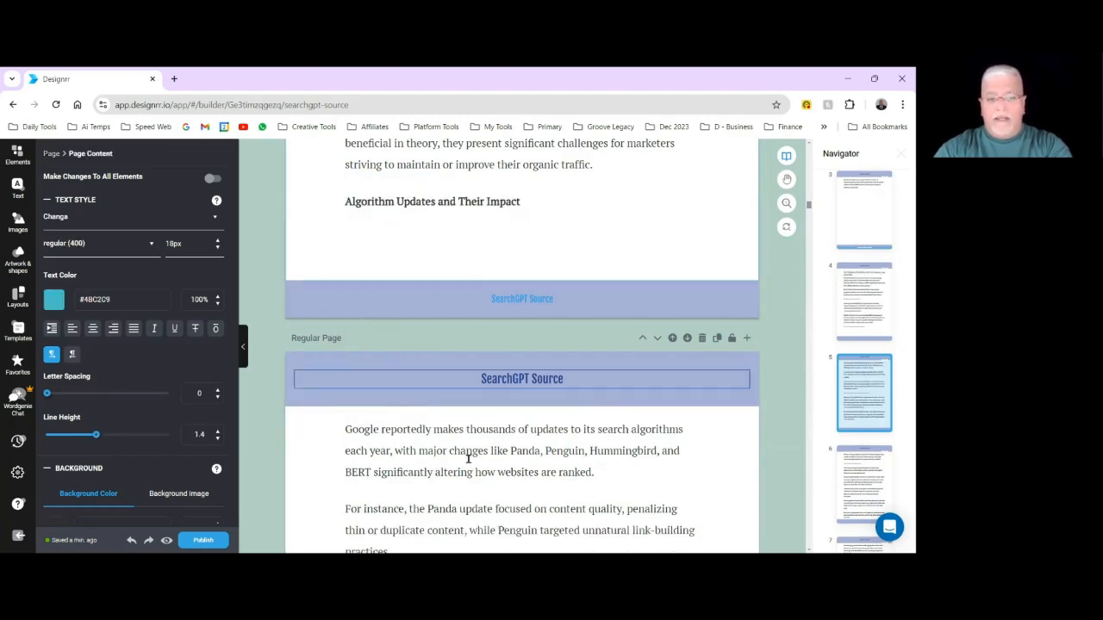
{"action": "left_click", "coordinate": [387, 435]}
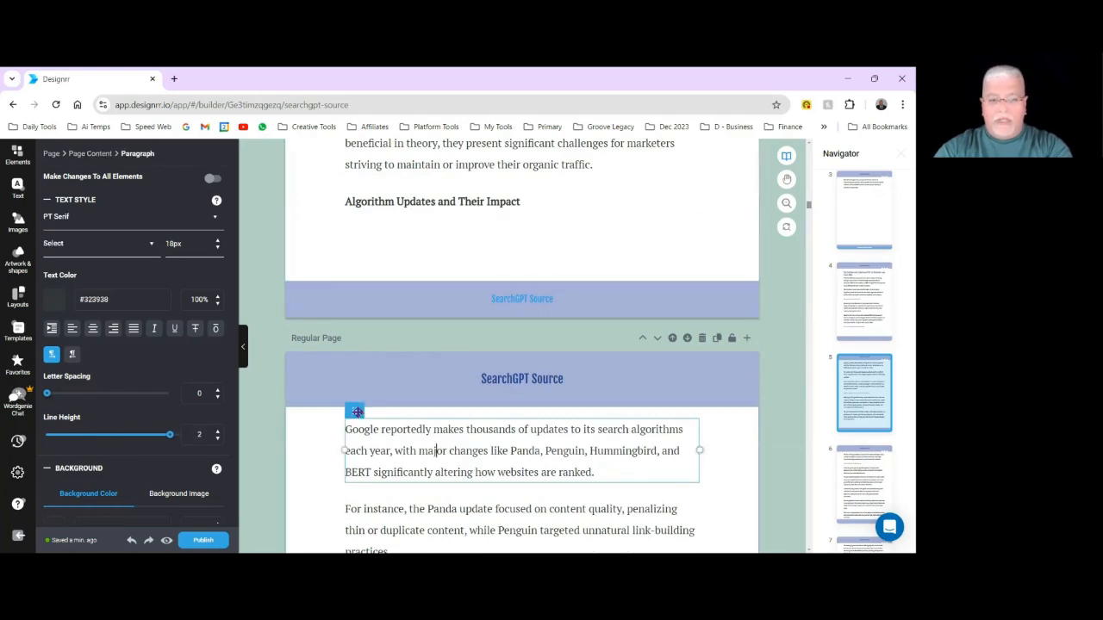
{"action": "left_click_drag", "start_coordinate": [356, 411], "coordinate": [405, 256]}
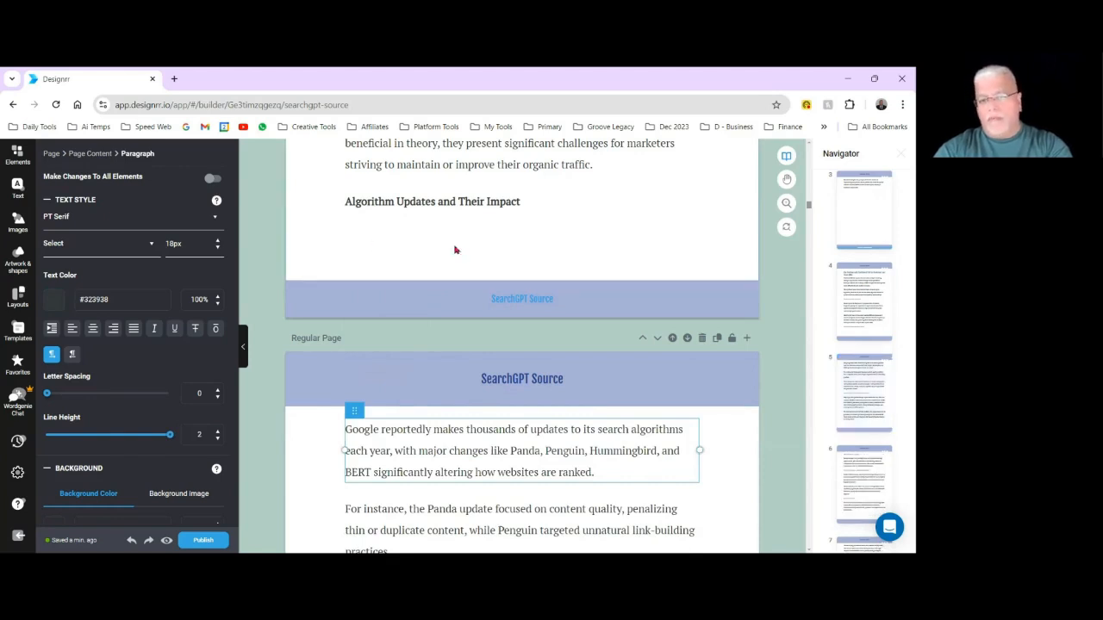
Move the "Algorithm Updates and Their Impact" subheading back above its first paragraph on the following page.
{"action": "left_click", "coordinate": [542, 197]}
{"action": "left_click_drag", "start_coordinate": [349, 181], "coordinate": [392, 422]}
{"action": "scroll", "coordinate": [595, 452], "scroll_direction": "down", "scroll_amount": 5}
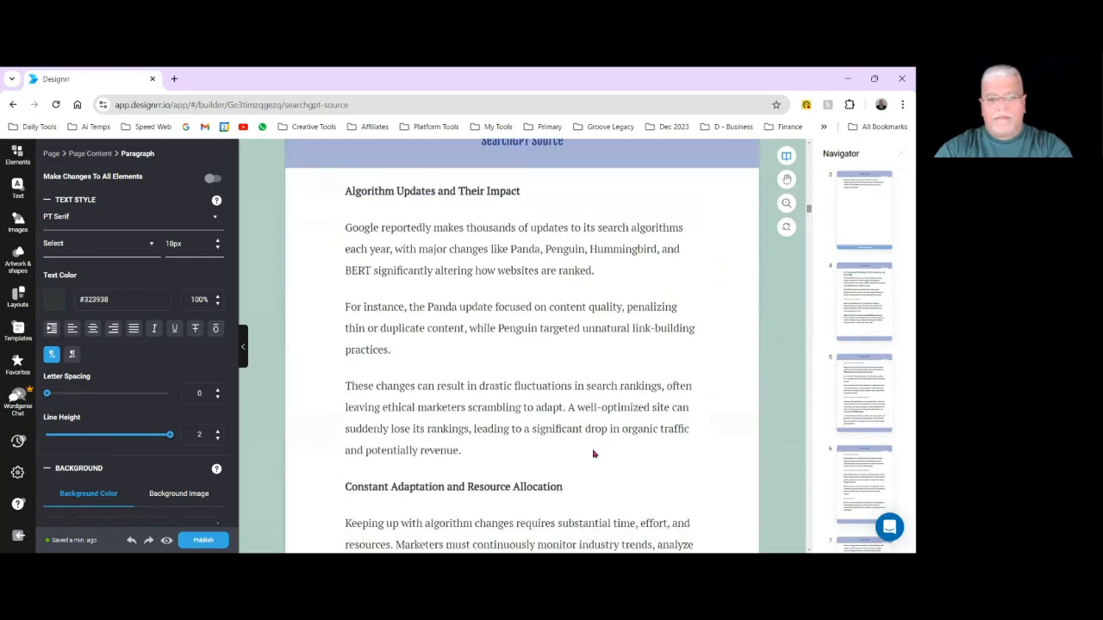
Review how the paragraphs and subheadings fall across the pages from "Constant Adaptation and Resource Allocation" through "User Experience Complications".
{"action": "scroll", "coordinate": [599, 454], "scroll_direction": "down", "scroll_amount": 1}
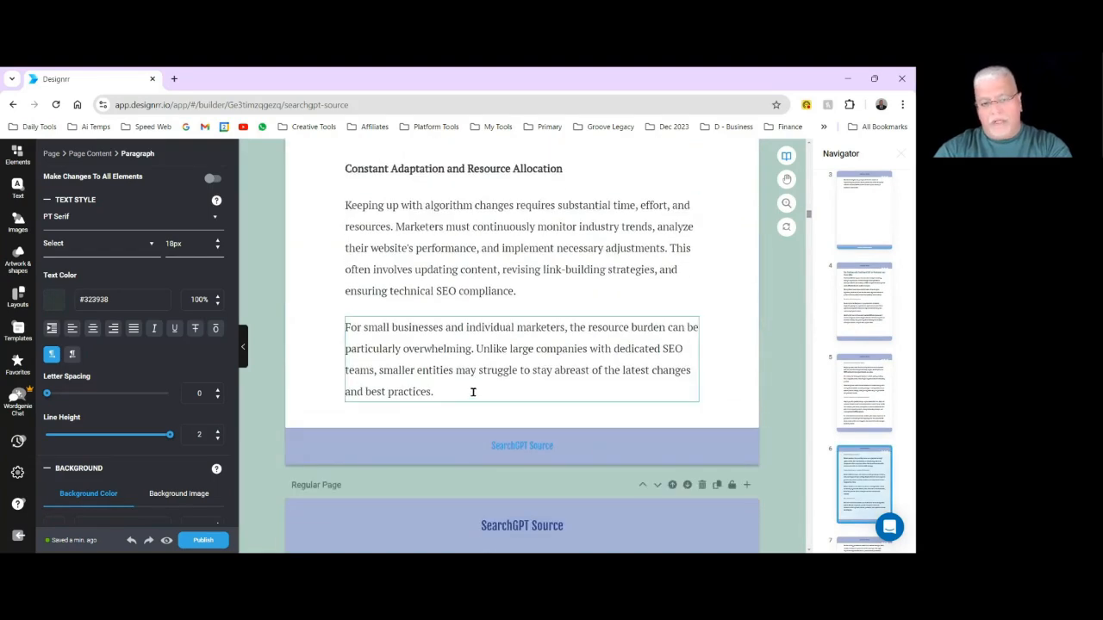
{"action": "scroll", "coordinate": [473, 395], "scroll_direction": "down", "scroll_amount": 3}
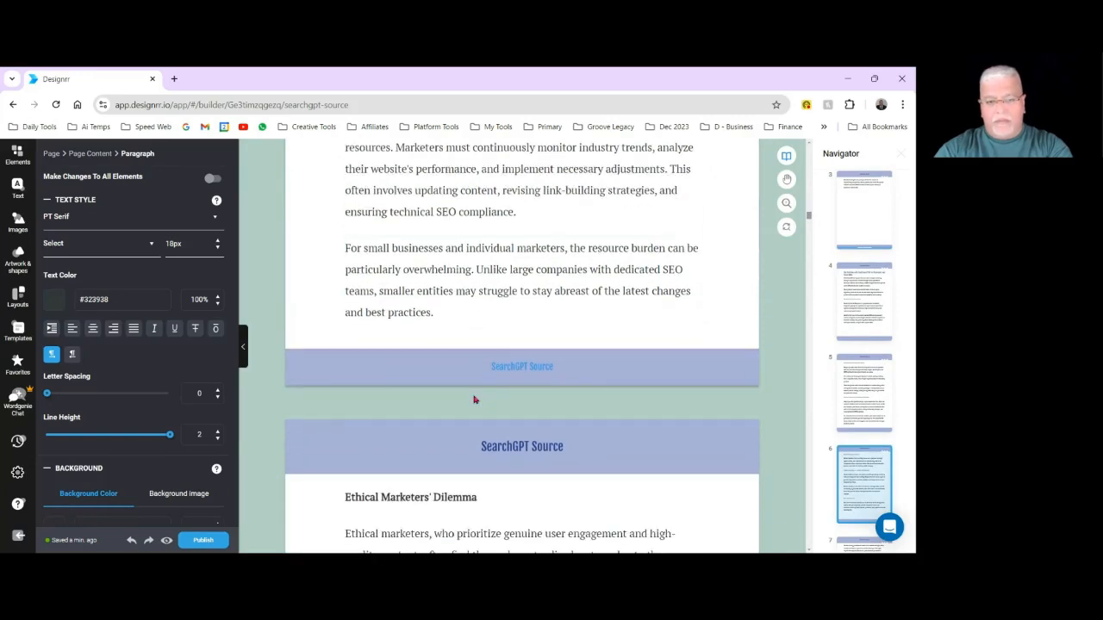
{"action": "scroll", "coordinate": [500, 401], "scroll_direction": "down", "scroll_amount": 4}
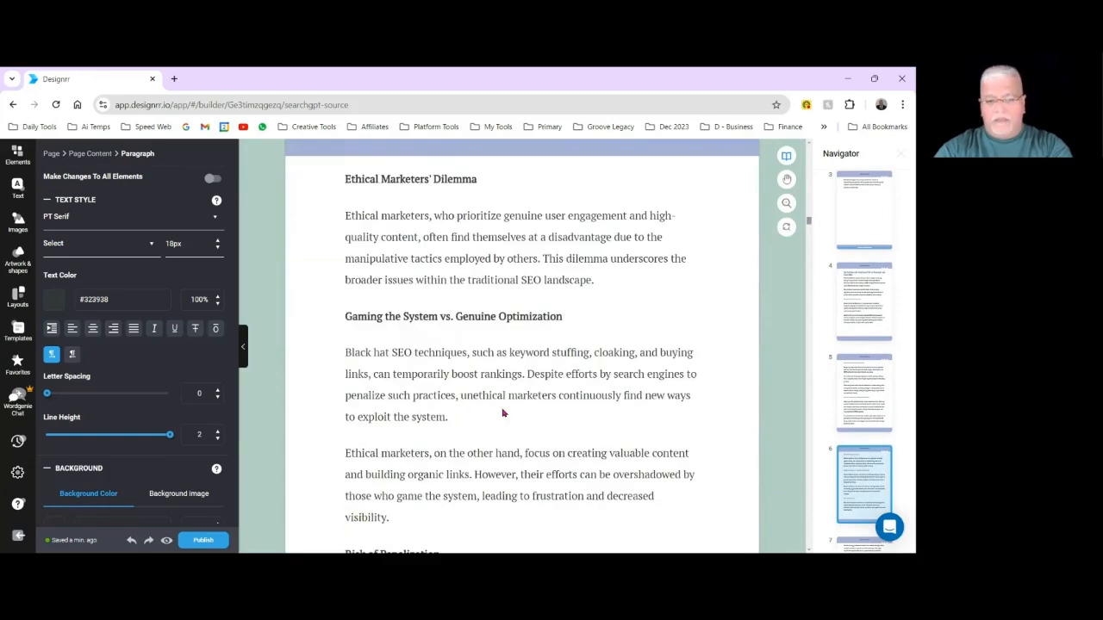
{"action": "scroll", "coordinate": [503, 413], "scroll_direction": "down", "scroll_amount": 5}
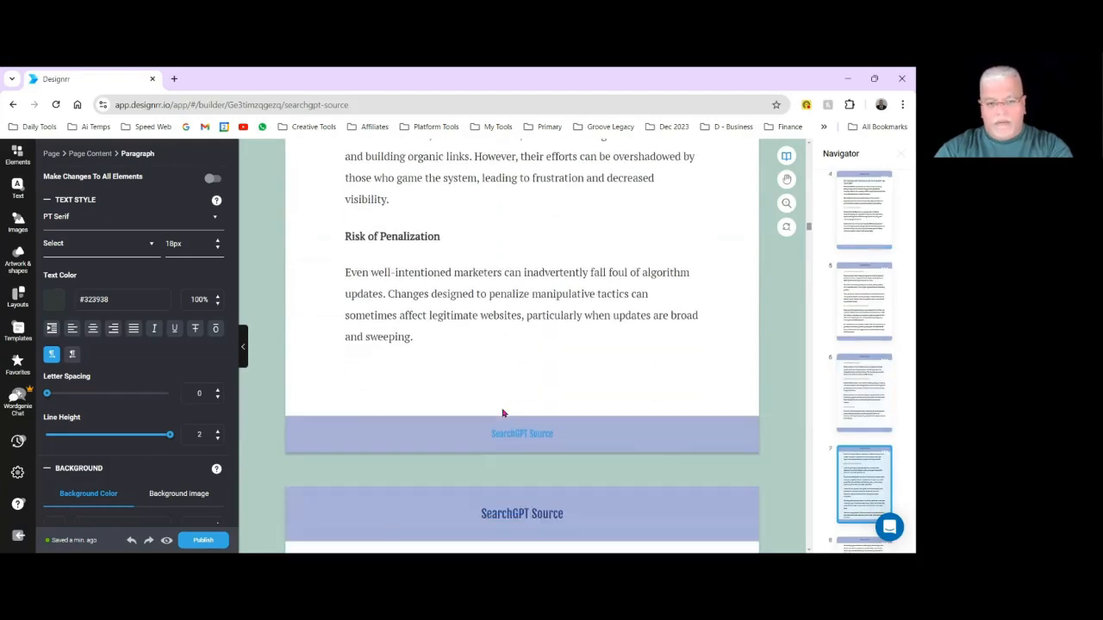
{"action": "scroll", "coordinate": [503, 413], "scroll_direction": "up", "scroll_amount": 3}
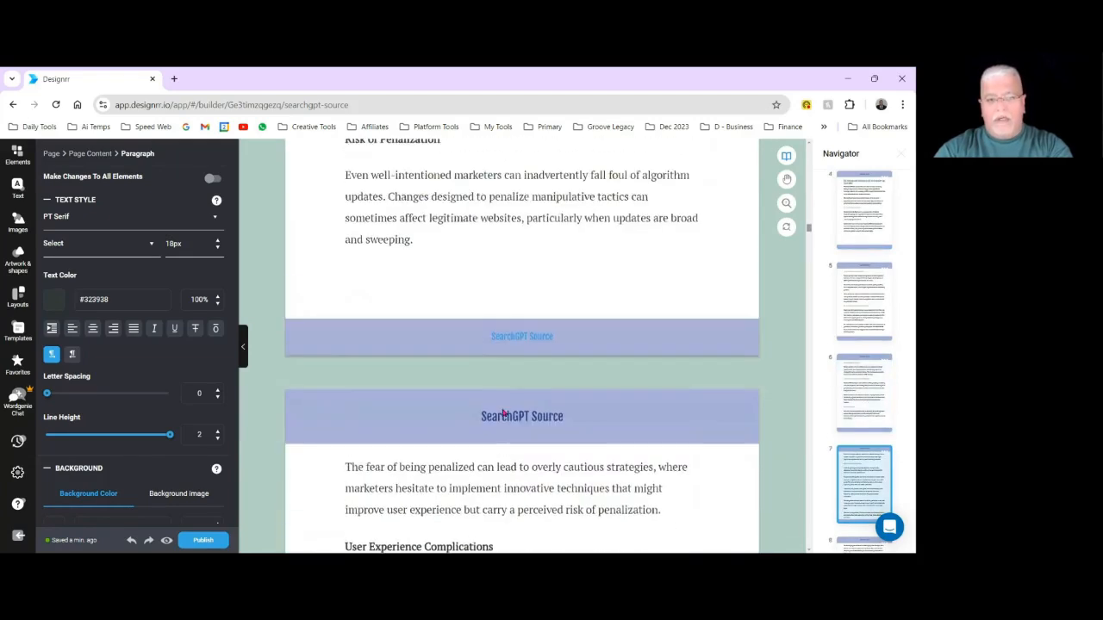
{"action": "scroll", "coordinate": [528, 413], "scroll_direction": "down", "scroll_amount": 3}
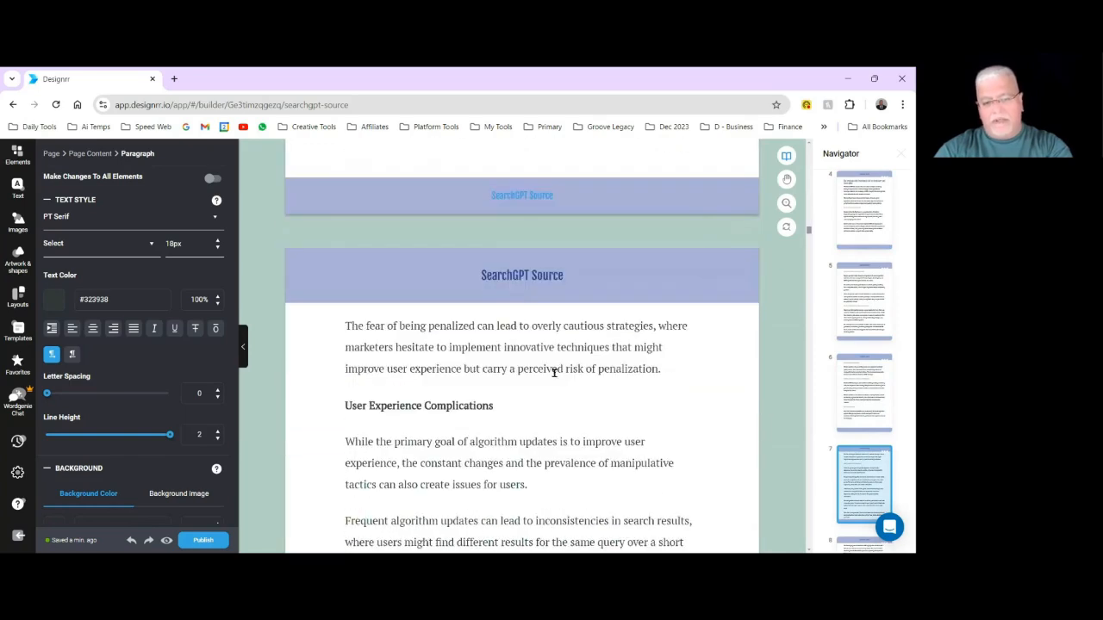
{"action": "scroll", "coordinate": [520, 369], "scroll_direction": "down", "scroll_amount": 4}
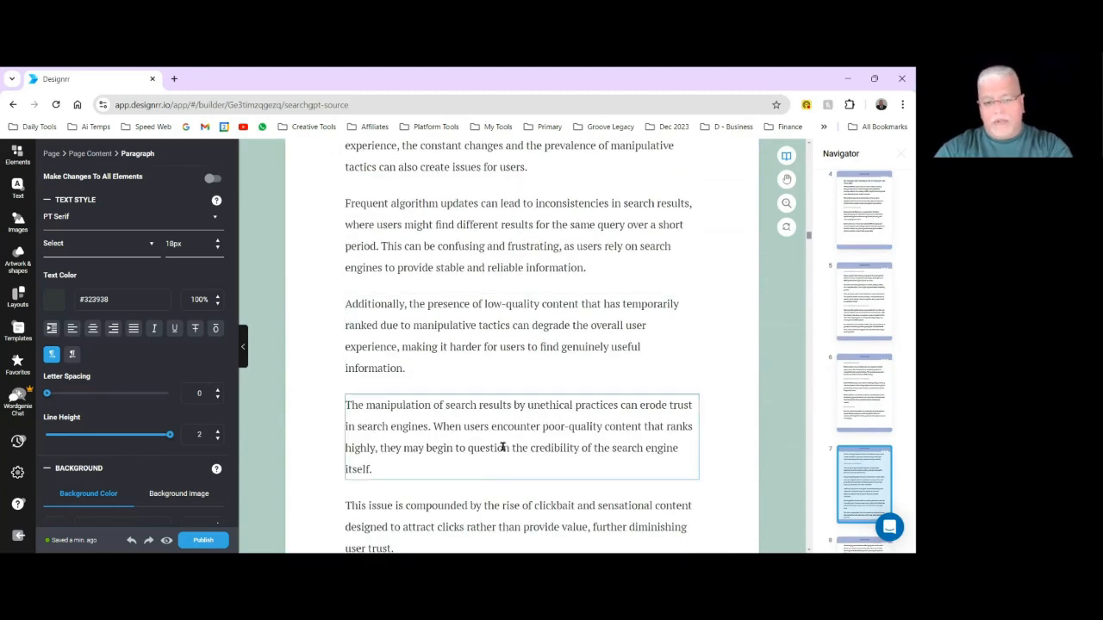
{"action": "scroll", "coordinate": [503, 445], "scroll_direction": "down", "scroll_amount": 3}
{"action": "scroll", "coordinate": [507, 419], "scroll_direction": "up", "scroll_amount": 5}
{"action": "scroll", "coordinate": [507, 419], "scroll_direction": "up", "scroll_amount": 12}
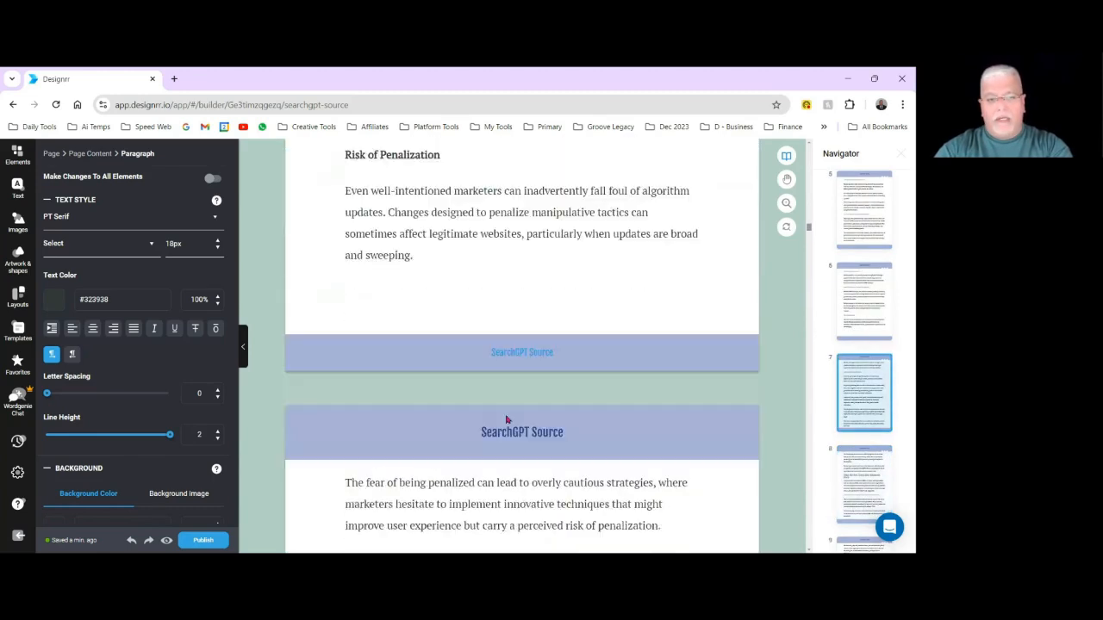
{"action": "scroll", "coordinate": [507, 419], "scroll_direction": "up", "scroll_amount": 15}
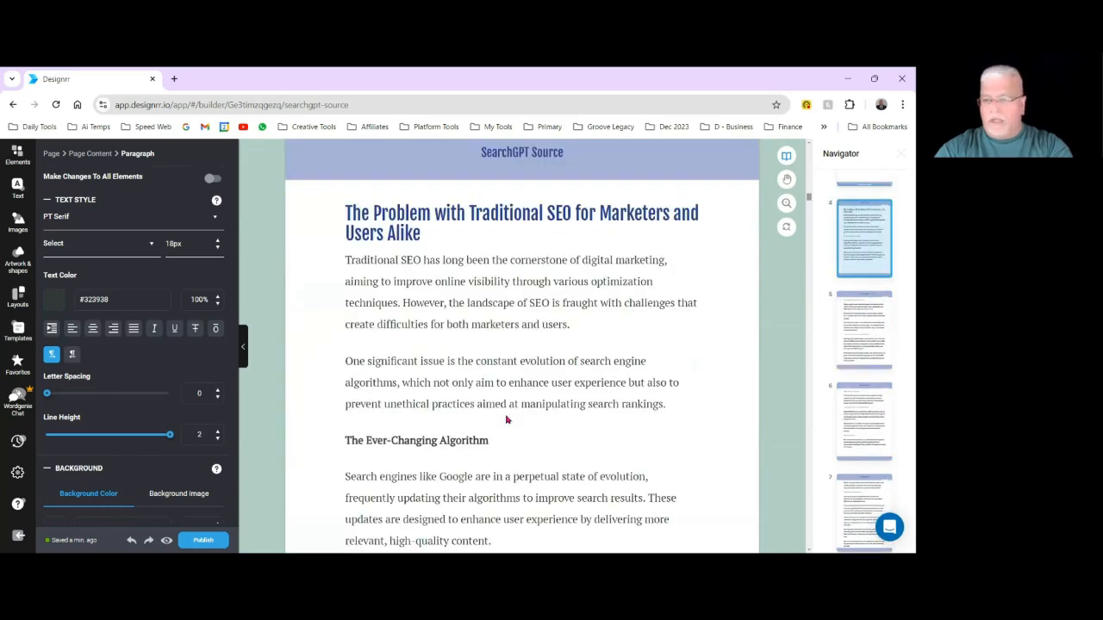
{"action": "scroll", "coordinate": [507, 418], "scroll_direction": "down", "scroll_amount": 10}
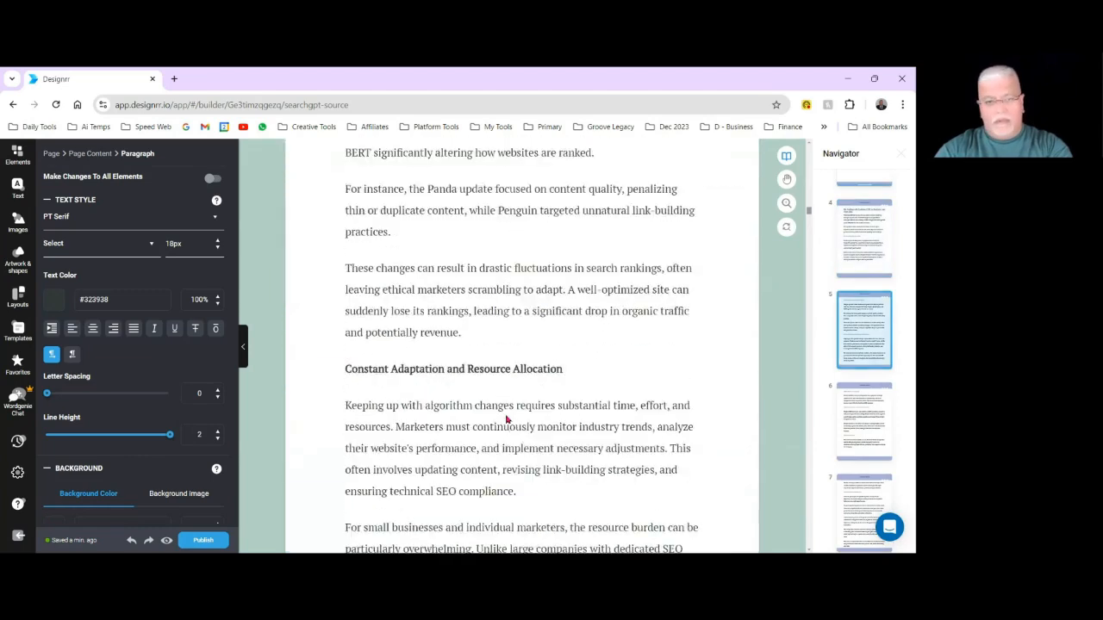
{"action": "scroll", "coordinate": [506, 419], "scroll_direction": "down", "scroll_amount": 15}
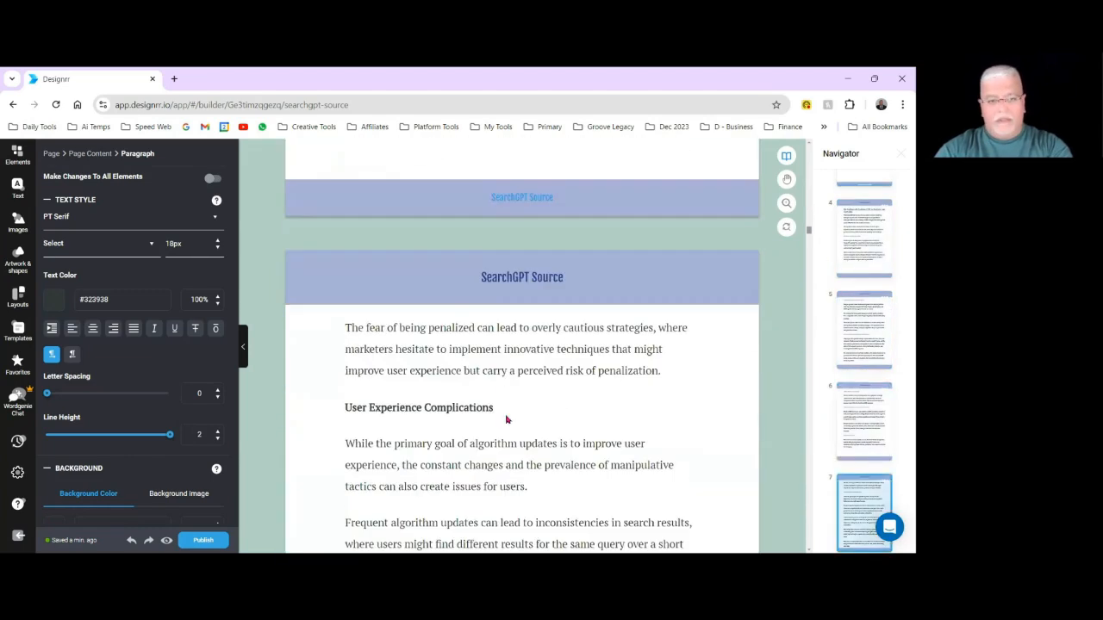
Insert a page break before the heading "Things That Won't Change About Optimization Efforts".
{"action": "scroll", "coordinate": [507, 419], "scroll_direction": "down", "scroll_amount": 8}
{"action": "scroll", "coordinate": [507, 419], "scroll_direction": "down", "scroll_amount": 4}
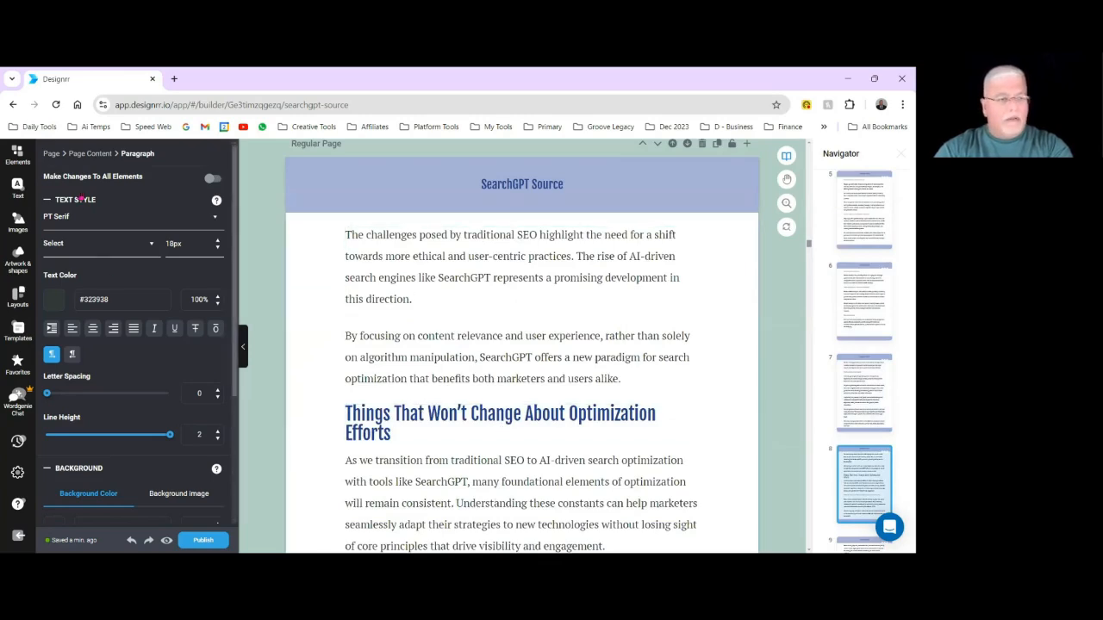
{"action": "left_click", "coordinate": [18, 156]}
{"action": "left_click_drag", "start_coordinate": [194, 200], "coordinate": [484, 412]}
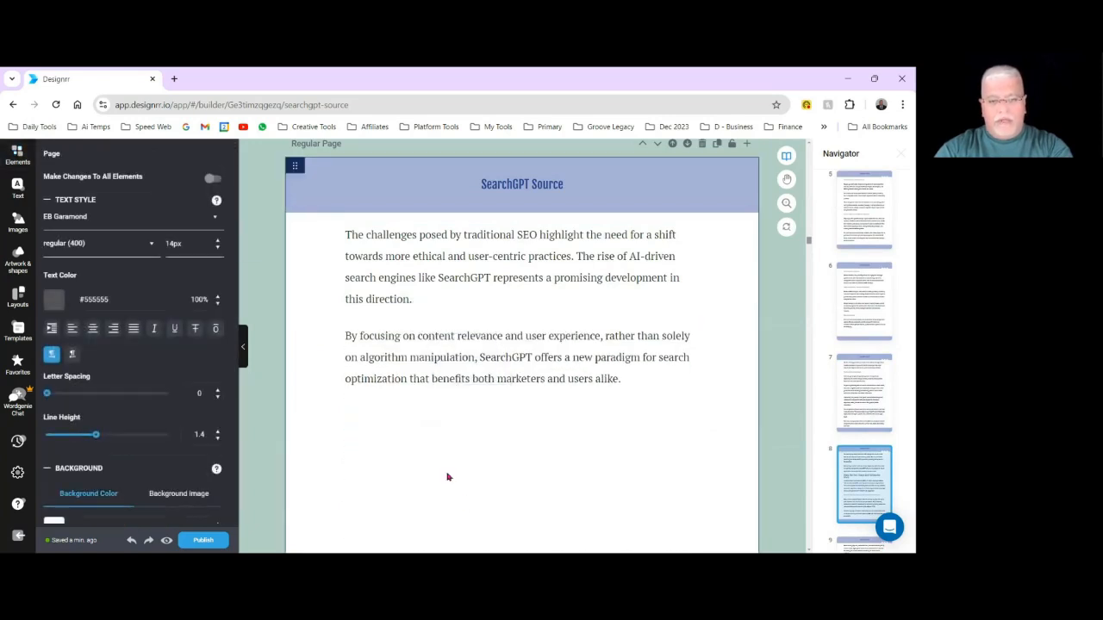
{"action": "scroll", "coordinate": [450, 476], "scroll_direction": "down", "scroll_amount": 2}
{"action": "scroll", "coordinate": [450, 476], "scroll_direction": "down", "scroll_amount": 10}
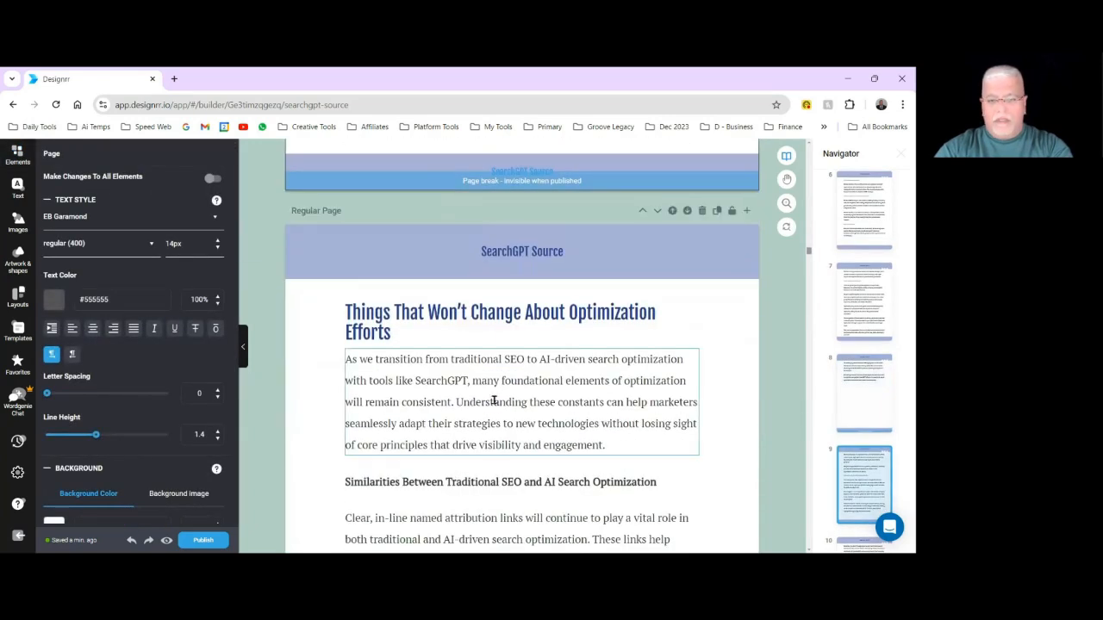
Examine the gap and text flow between the "Things That Won't Change About Optimization Efforts" page and the page after it.
{"action": "scroll", "coordinate": [495, 472], "scroll_direction": "down", "scroll_amount": 5}
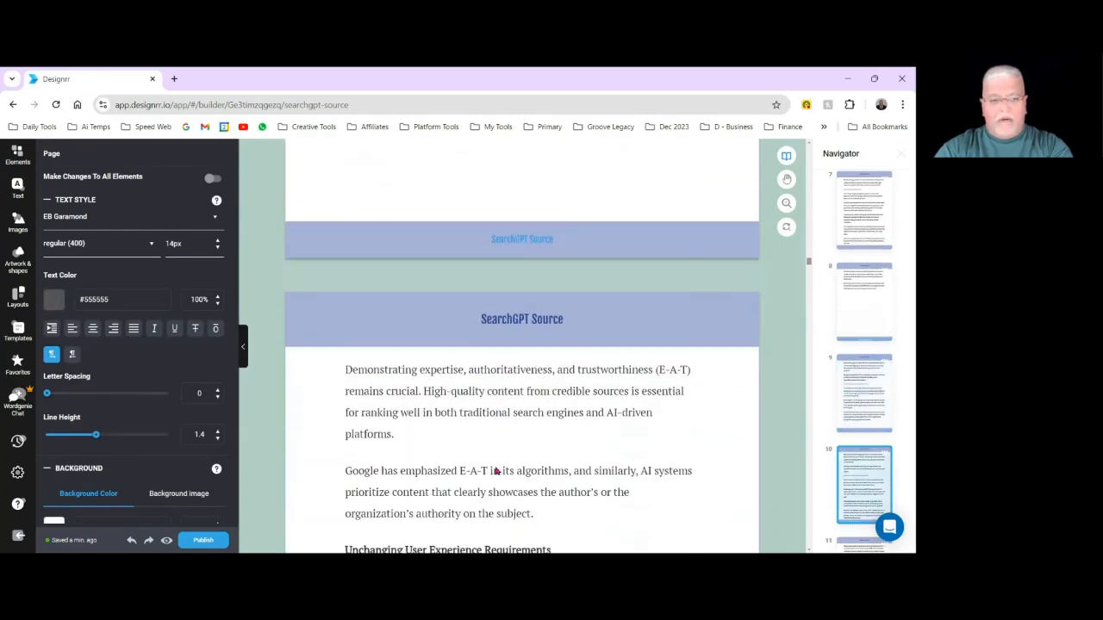
{"action": "scroll", "coordinate": [413, 379], "scroll_direction": "up", "scroll_amount": 3}
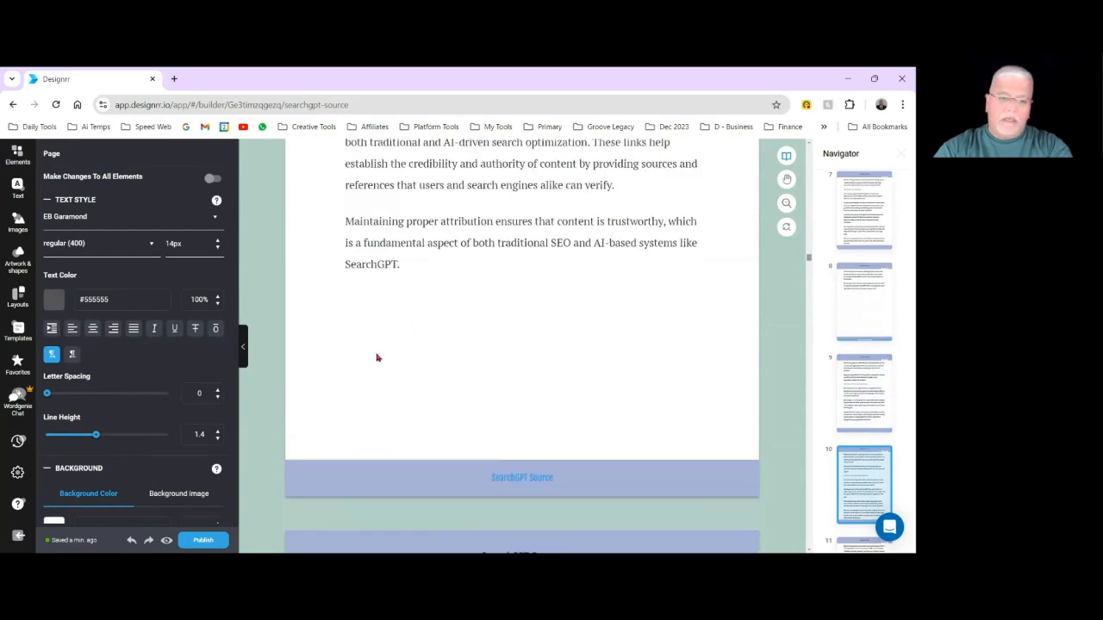
{"action": "scroll", "coordinate": [430, 422], "scroll_direction": "down", "scroll_amount": 3}
{"action": "scroll", "coordinate": [461, 476], "scroll_direction": "down", "scroll_amount": 3}
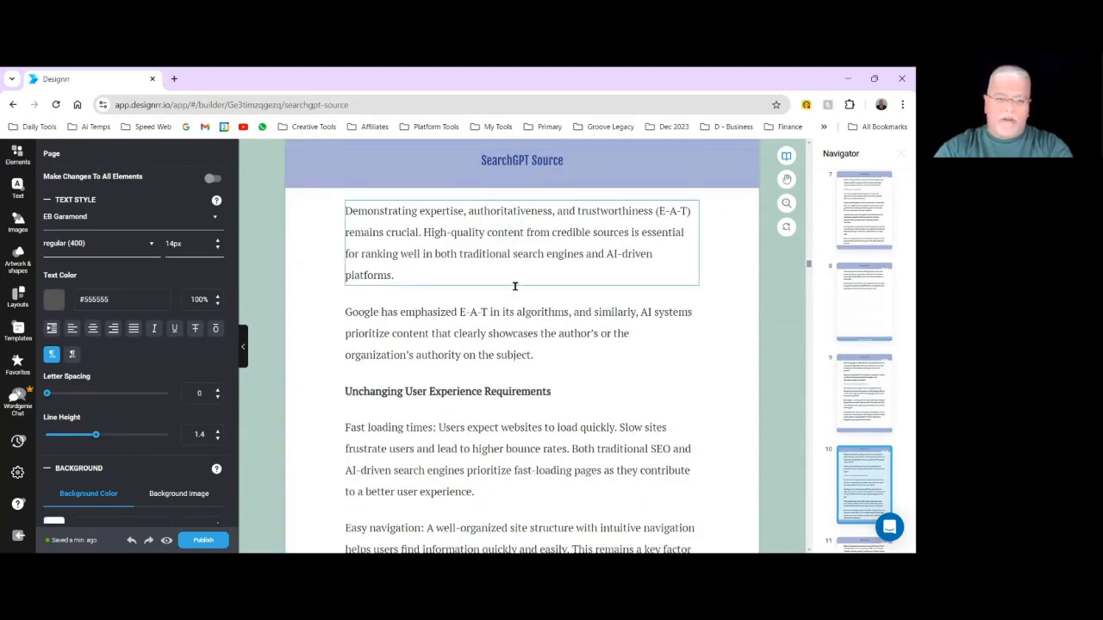
{"action": "scroll", "coordinate": [517, 250], "scroll_direction": "up", "scroll_amount": 2}
{"action": "scroll", "coordinate": [505, 348], "scroll_direction": "down", "scroll_amount": 7}
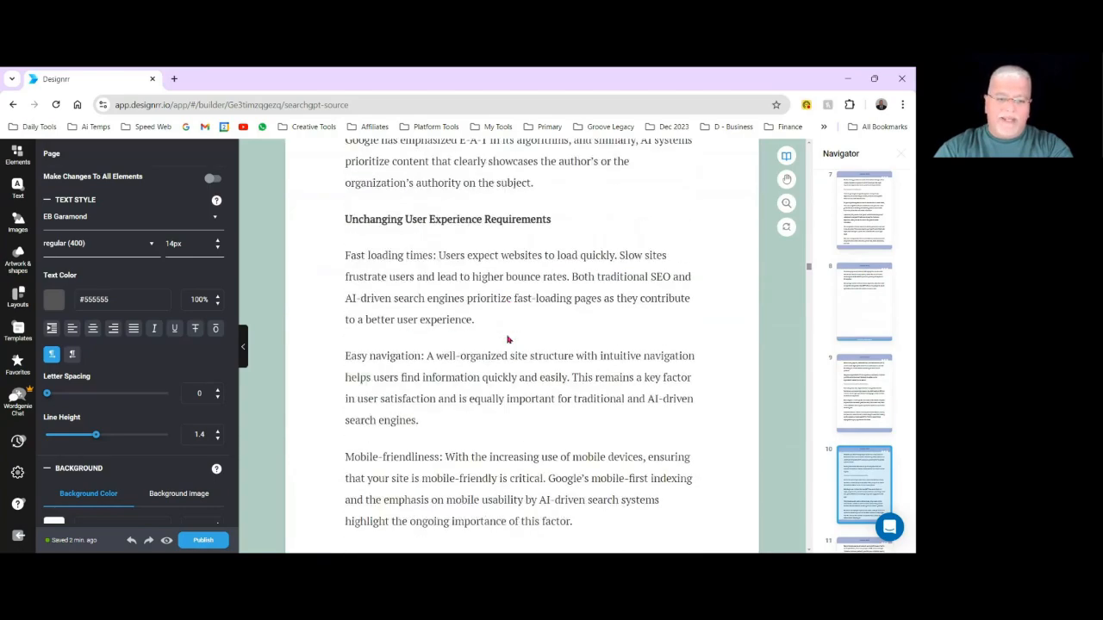
{"action": "scroll", "coordinate": [556, 270], "scroll_direction": "up", "scroll_amount": 1}
{"action": "scroll", "coordinate": [557, 270], "scroll_direction": "up", "scroll_amount": 8}
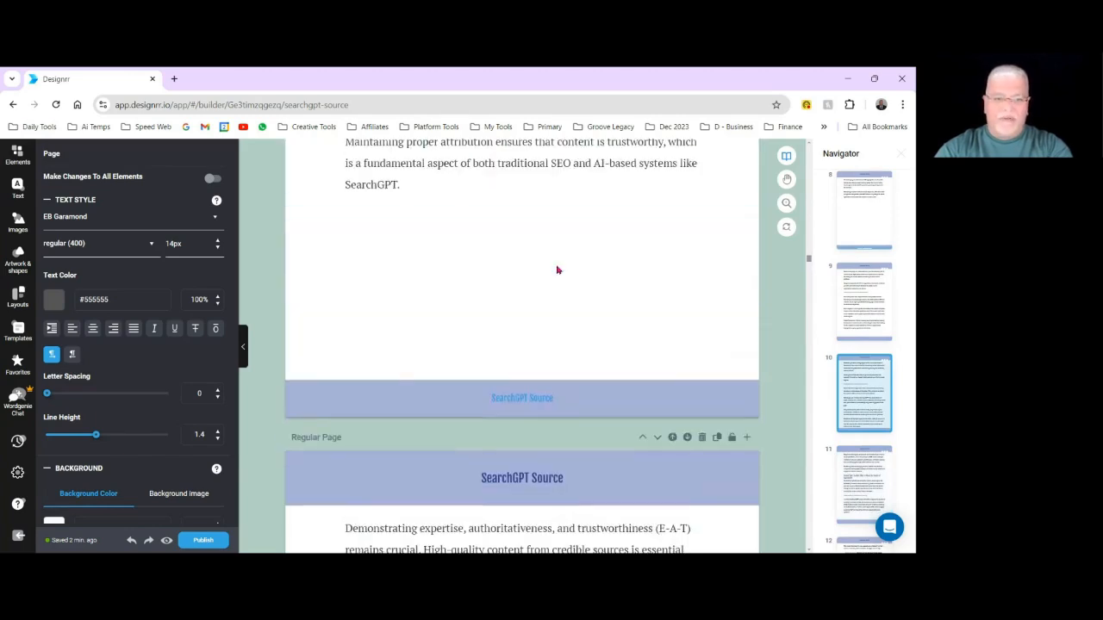
Repaginate the page content starting at the heading "Things That Won't Change About Optimization Efforts" and check the reflowed text.
{"action": "scroll", "coordinate": [556, 269], "scroll_direction": "up", "scroll_amount": 3}
{"action": "scroll", "coordinate": [556, 270], "scroll_direction": "up", "scroll_amount": 2}
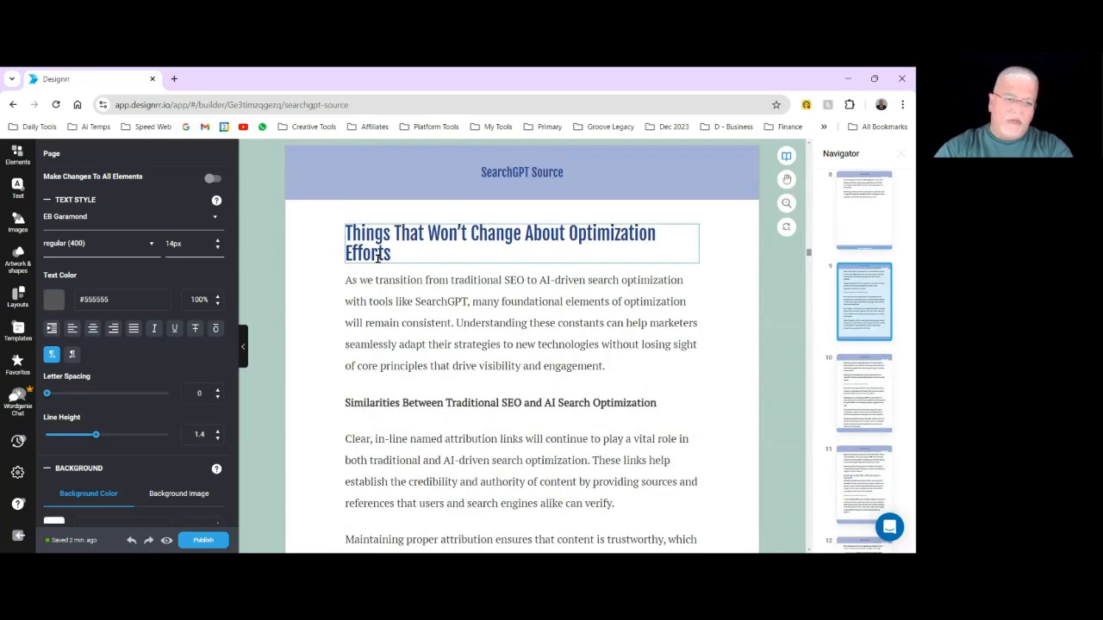
{"action": "left_click", "coordinate": [313, 222]}
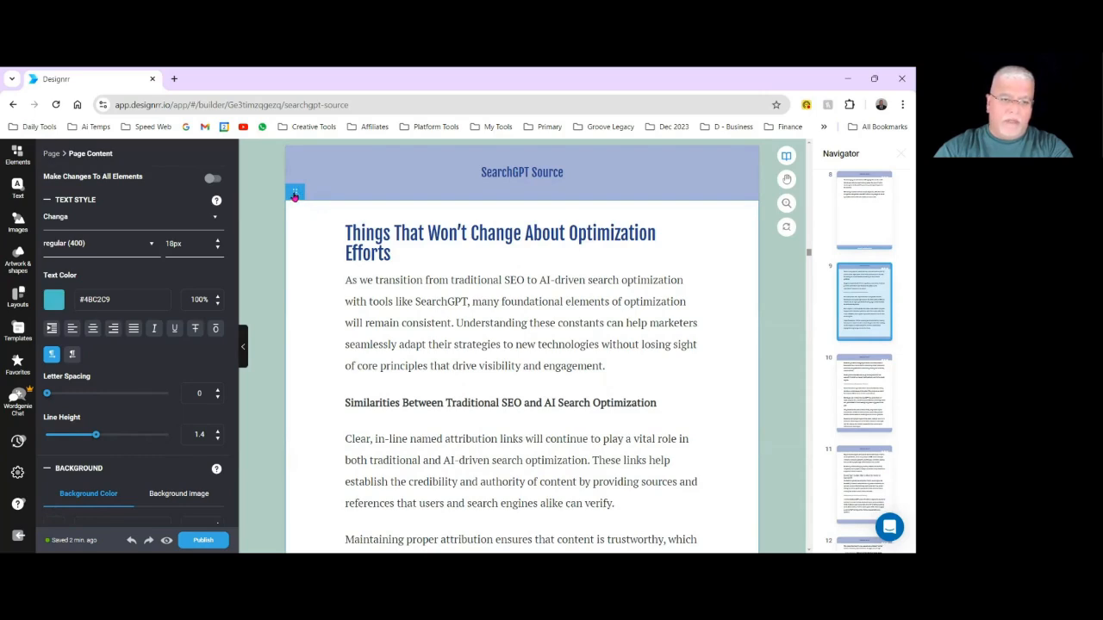
{"action": "mouse_move", "coordinate": [294, 197]}
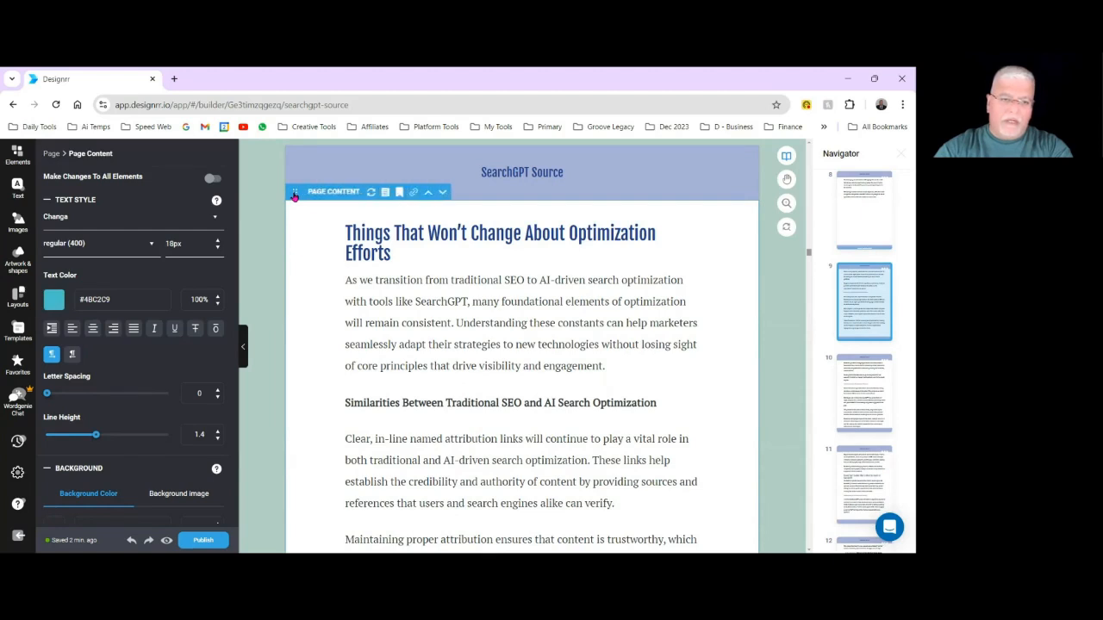
{"action": "left_click", "coordinate": [369, 197]}
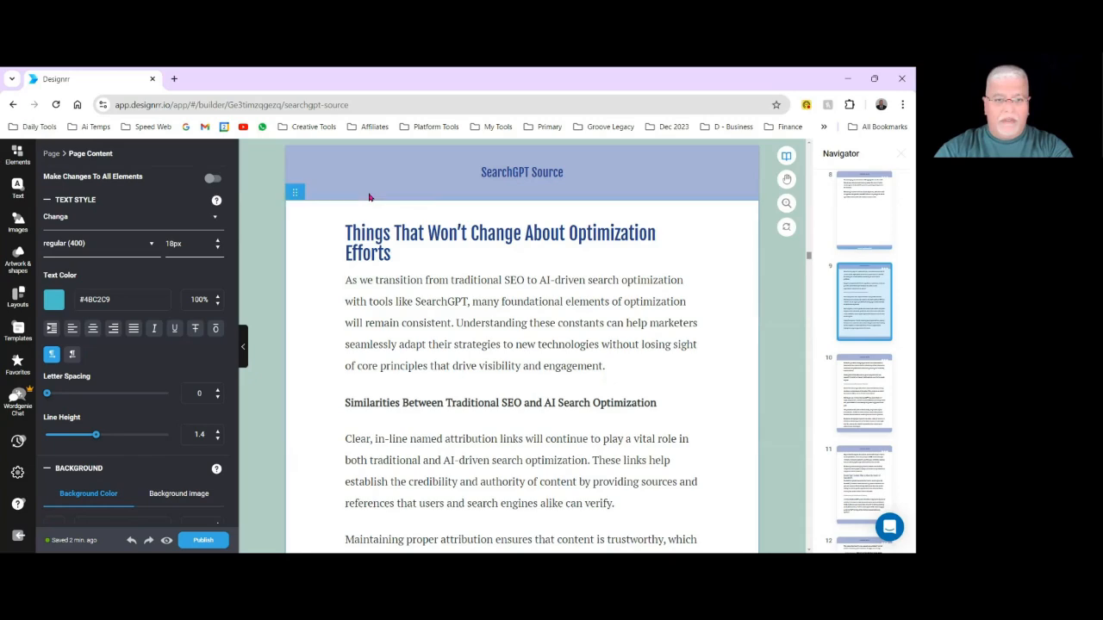
{"action": "scroll", "coordinate": [396, 259], "scroll_direction": "down", "scroll_amount": 5}
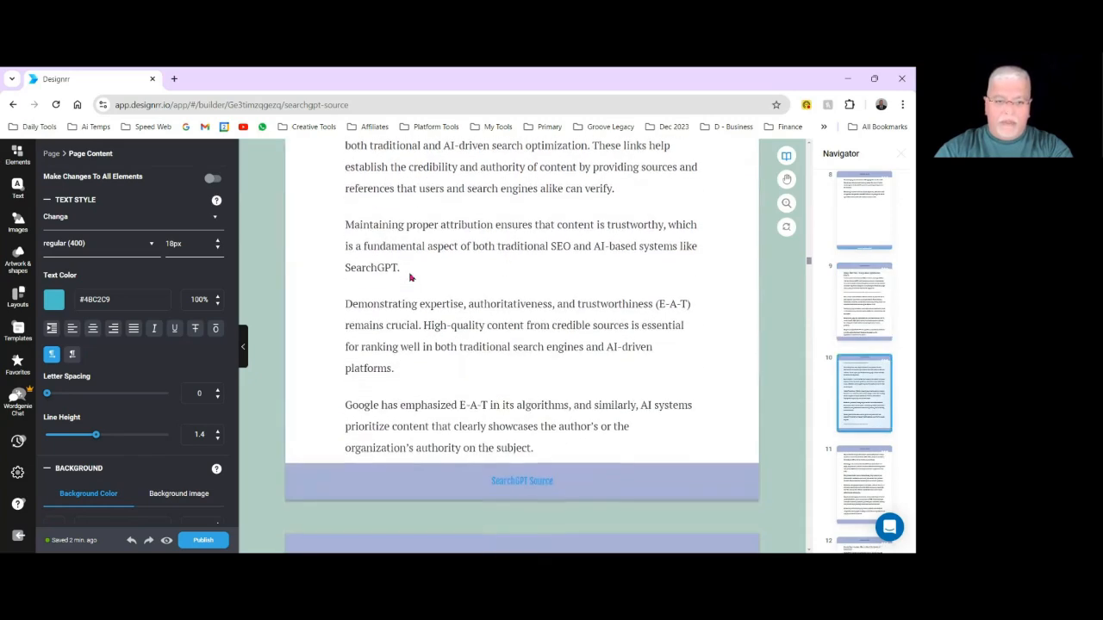
{"action": "scroll", "coordinate": [410, 277], "scroll_direction": "down", "scroll_amount": 6}
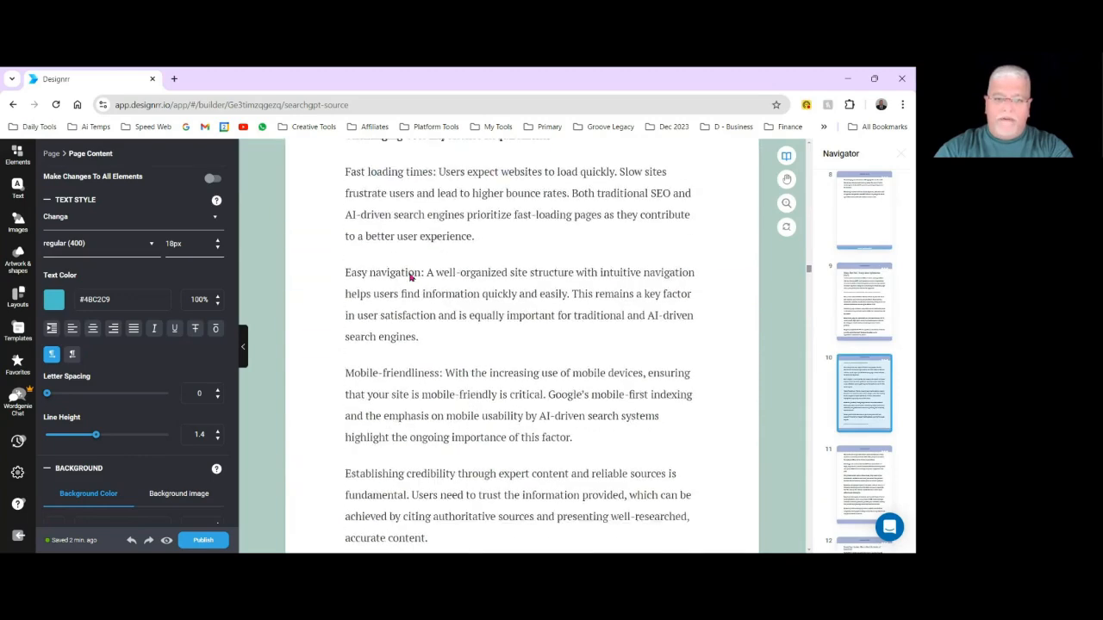
Move the "Consistent Content Development Practices" subheading to the following page, above the paragraph beginning "Content that covers topics extensively".
{"action": "scroll", "coordinate": [410, 277], "scroll_direction": "down", "scroll_amount": 4}
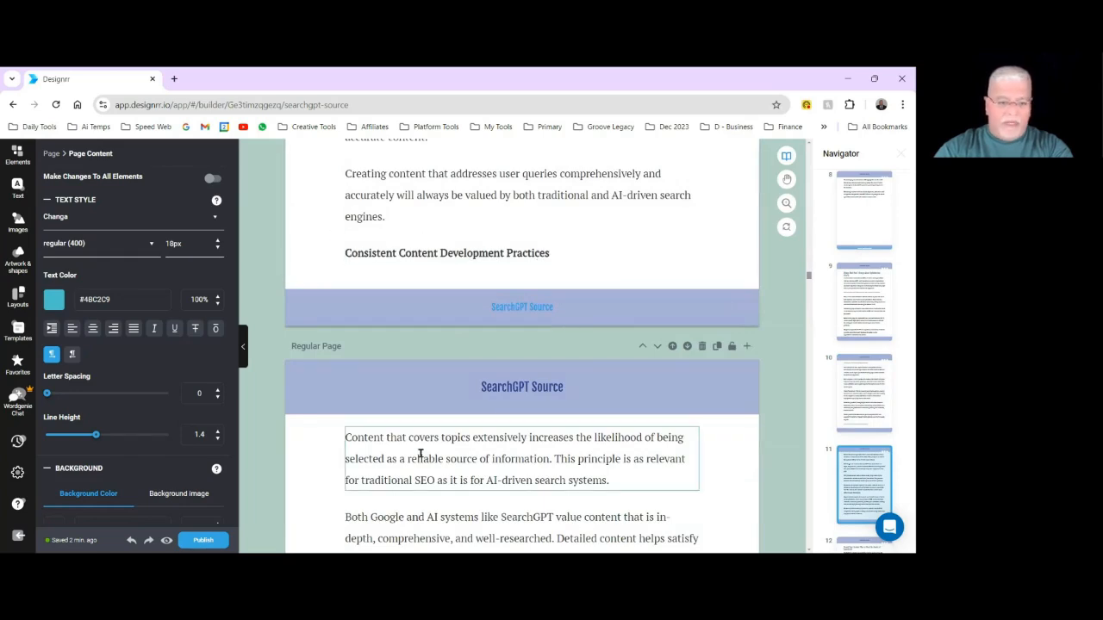
{"action": "scroll", "coordinate": [547, 388], "scroll_direction": "down", "scroll_amount": 4}
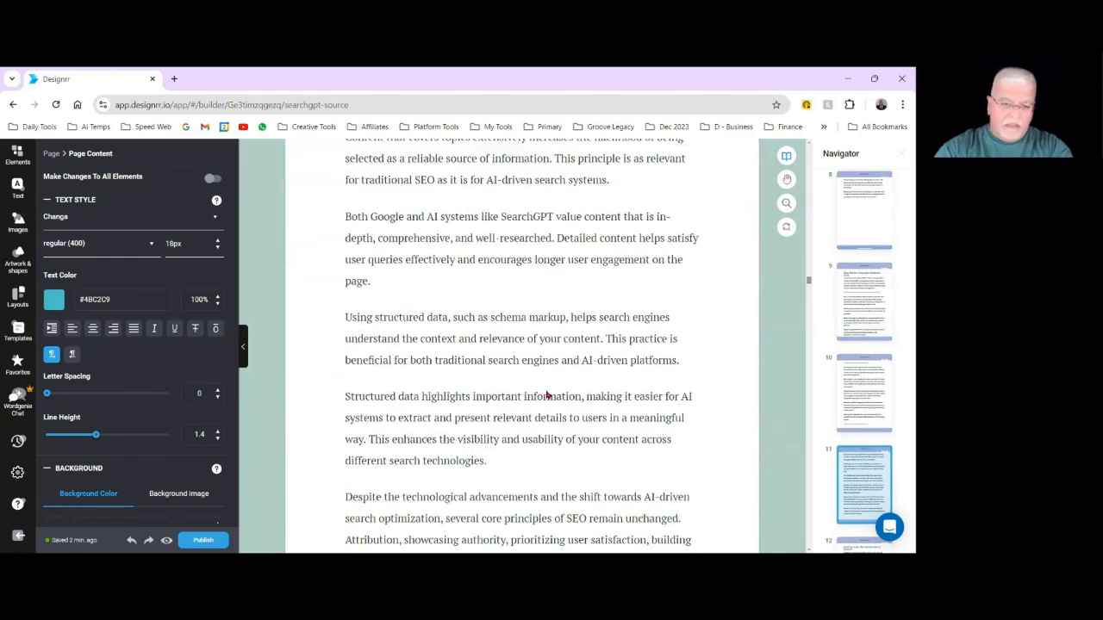
{"action": "scroll", "coordinate": [549, 390], "scroll_direction": "up", "scroll_amount": 2}
{"action": "scroll", "coordinate": [549, 390], "scroll_direction": "up", "scroll_amount": 3}
{"action": "left_click", "coordinate": [574, 329]}
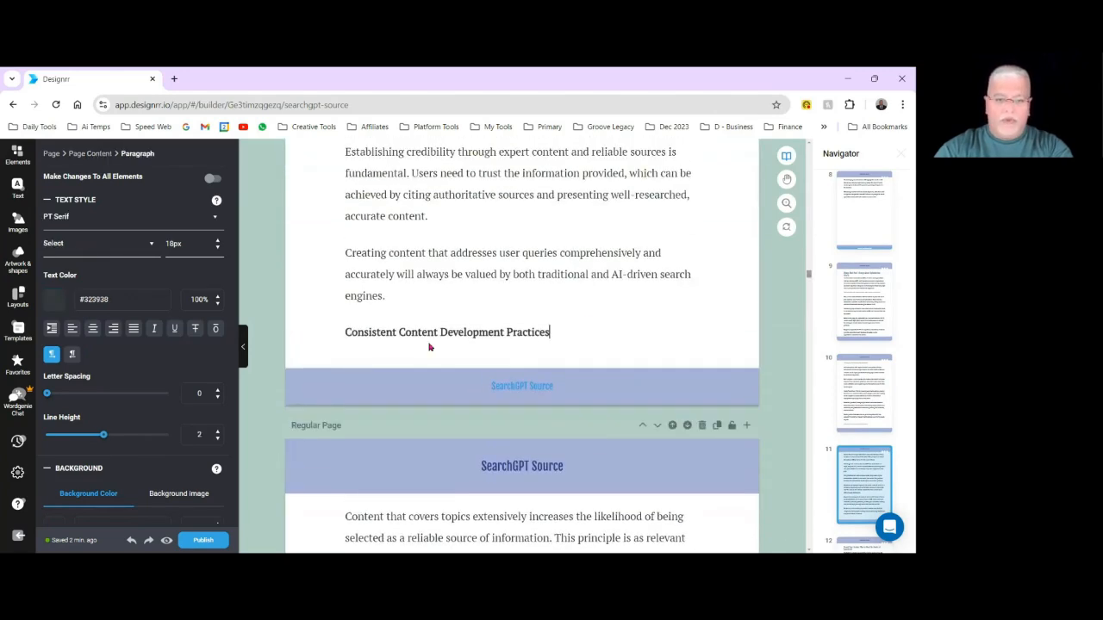
{"action": "left_click_drag", "start_coordinate": [354, 313], "coordinate": [400, 498]}
{"action": "scroll", "coordinate": [561, 365], "scroll_direction": "down", "scroll_amount": 2}
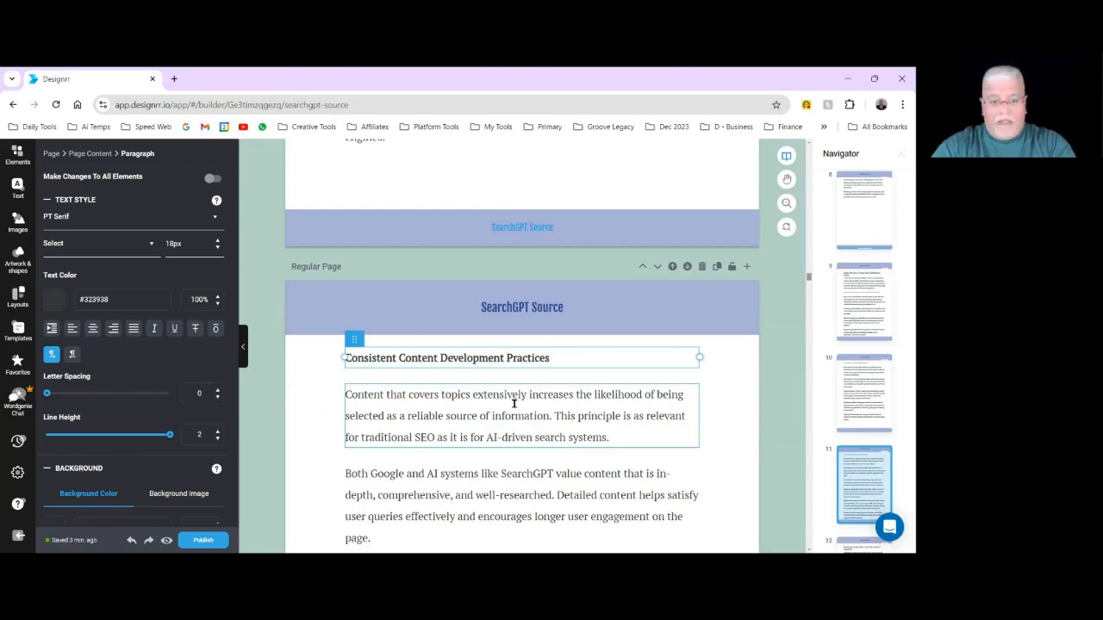
Review the page flow from "Consistent Content Development Practices" through the "Tweak Your Content Plan to Meet the Needs of SearchGPT" chapter to "Machine Learning".
{"action": "scroll", "coordinate": [514, 402], "scroll_direction": "down", "scroll_amount": 1}
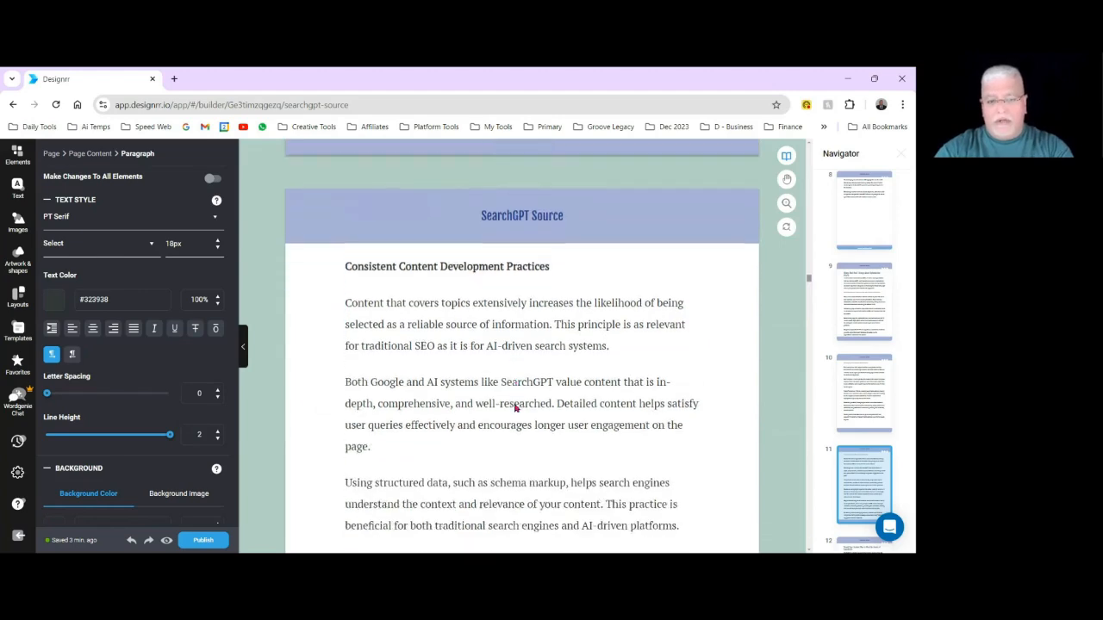
{"action": "scroll", "coordinate": [405, 345], "scroll_direction": "down", "scroll_amount": 4}
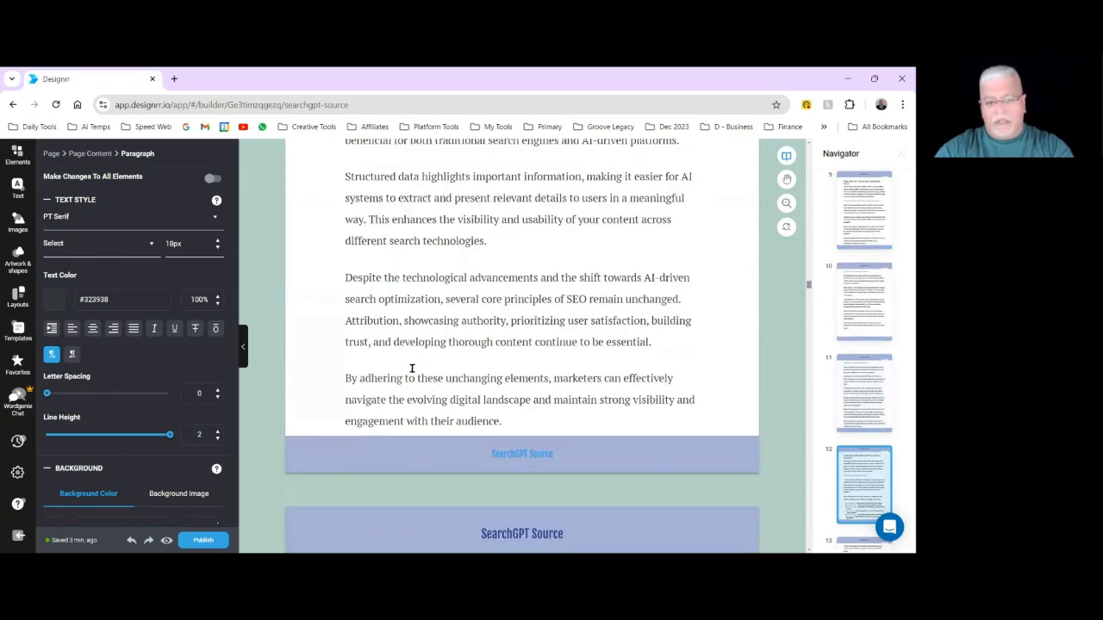
{"action": "scroll", "coordinate": [500, 383], "scroll_direction": "down", "scroll_amount": 3}
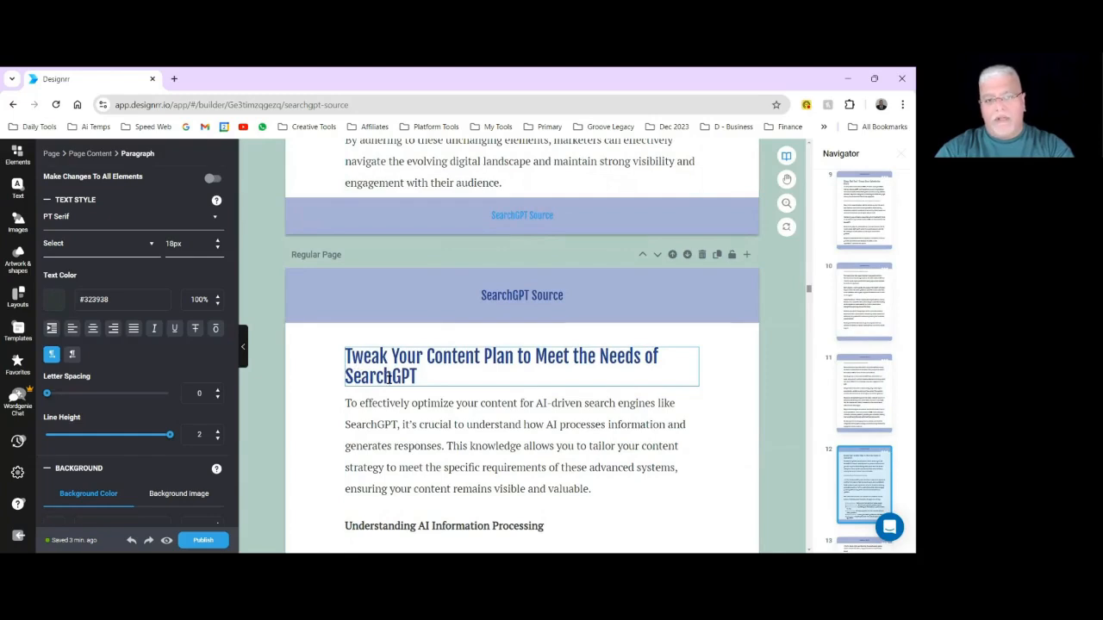
{"action": "scroll", "coordinate": [411, 431], "scroll_direction": "down", "scroll_amount": 2}
{"action": "scroll", "coordinate": [410, 427], "scroll_direction": "down", "scroll_amount": 3}
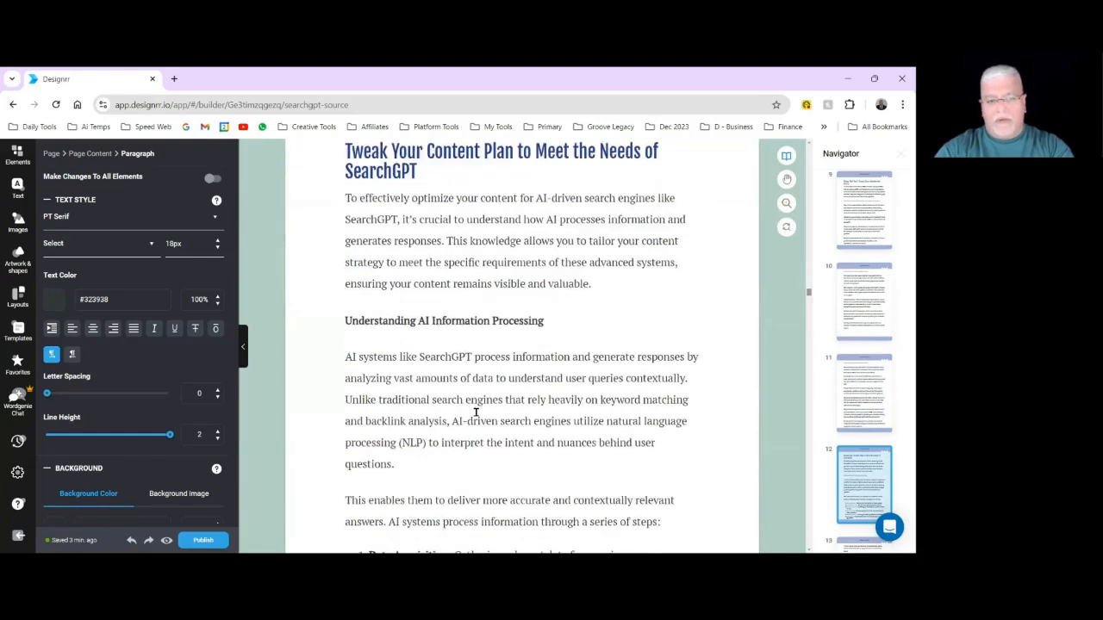
{"action": "scroll", "coordinate": [481, 417], "scroll_direction": "down", "scroll_amount": 3}
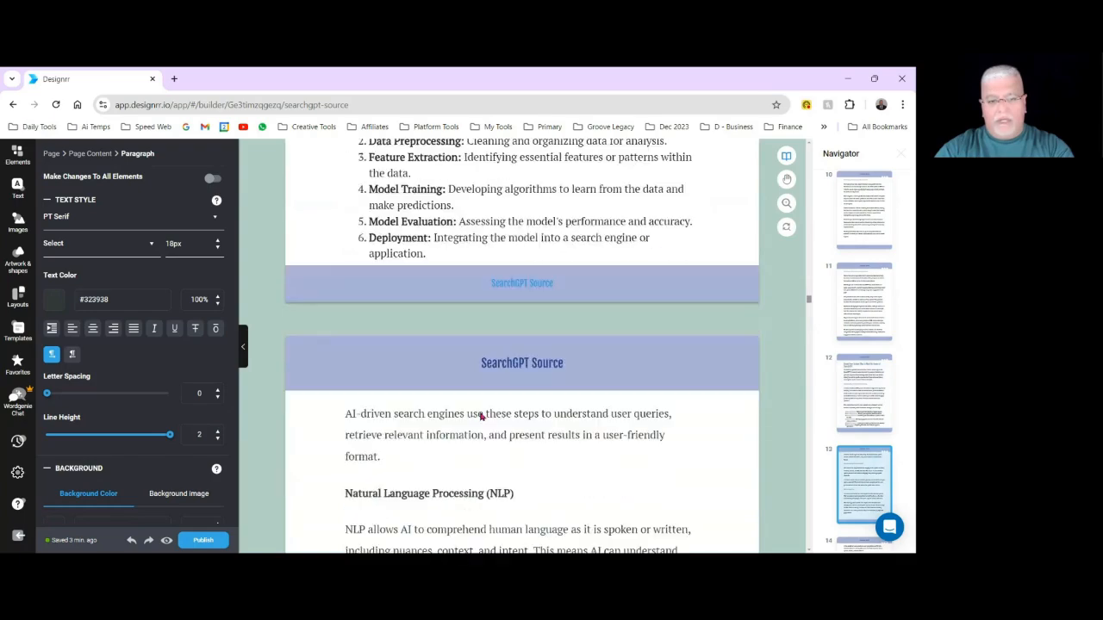
{"action": "scroll", "coordinate": [481, 416], "scroll_direction": "down", "scroll_amount": 9}
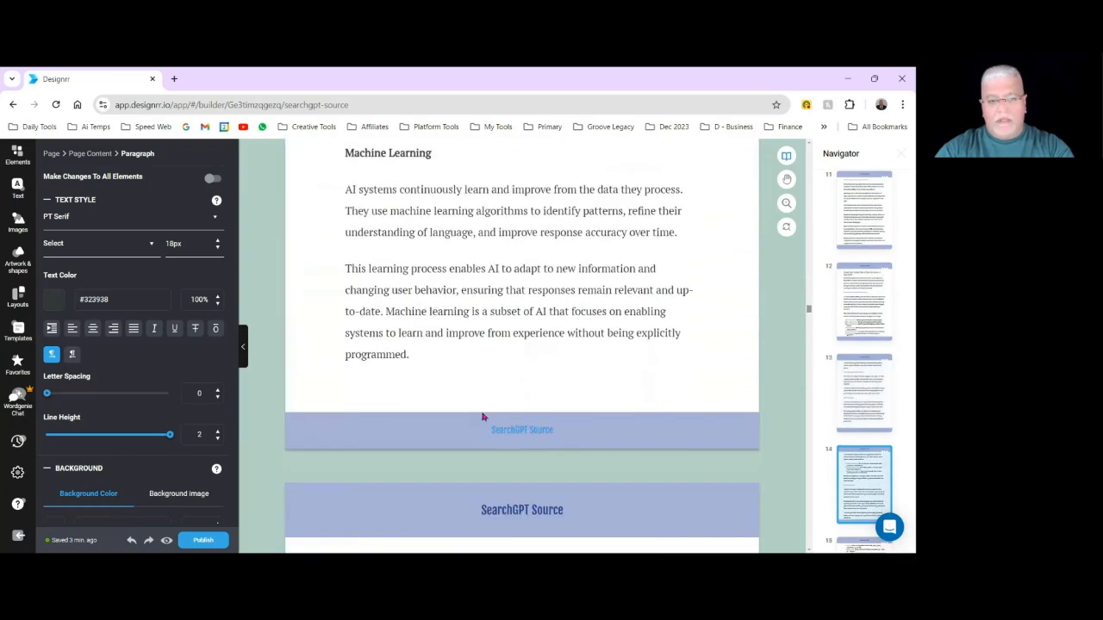
Check the page flow from "Machine Learning" to the Entities list and examine the paragraph alignment in the Introduction.
{"action": "scroll", "coordinate": [483, 416], "scroll_direction": "down", "scroll_amount": 8}
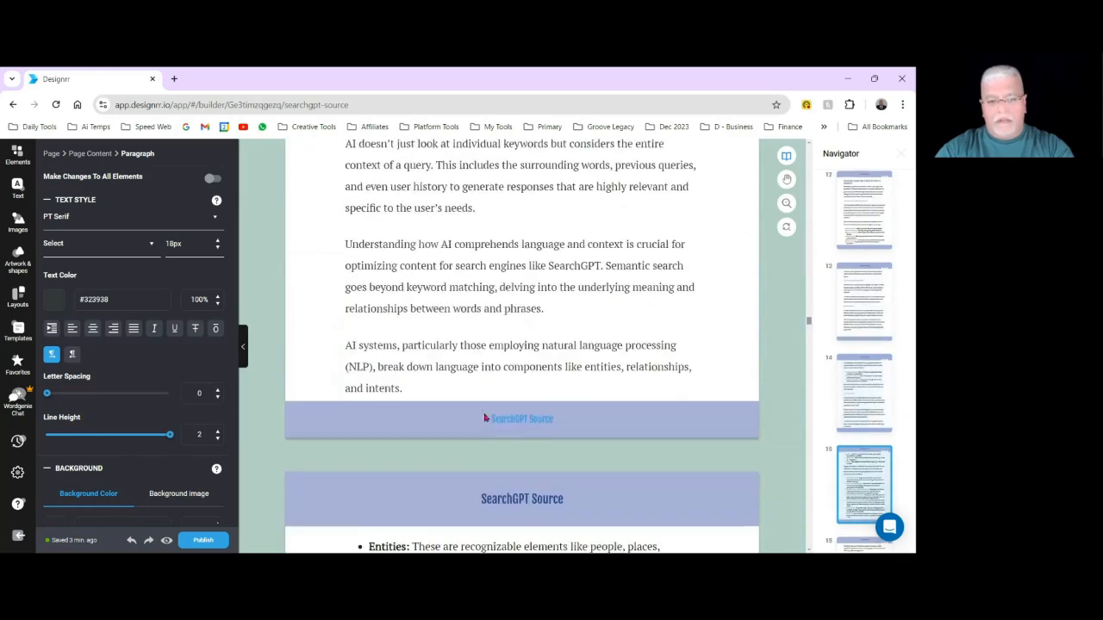
{"action": "scroll", "coordinate": [485, 417], "scroll_direction": "down", "scroll_amount": 3}
{"action": "scroll", "coordinate": [529, 422], "scroll_direction": "up", "scroll_amount": 12}
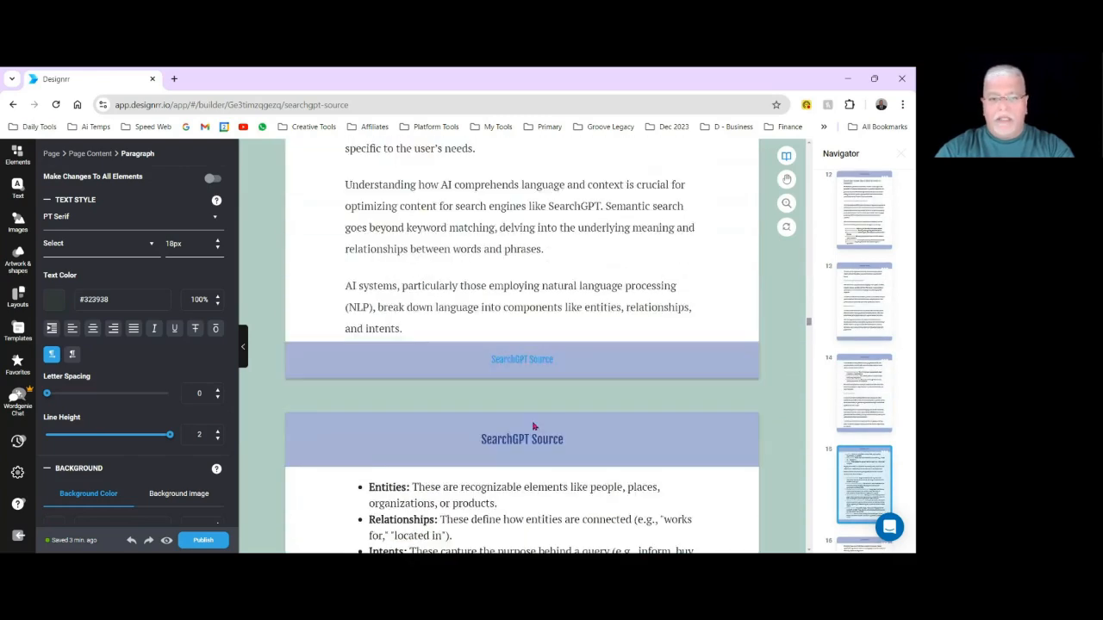
{"action": "scroll", "coordinate": [376, 337], "scroll_direction": "up", "scroll_amount": 1}
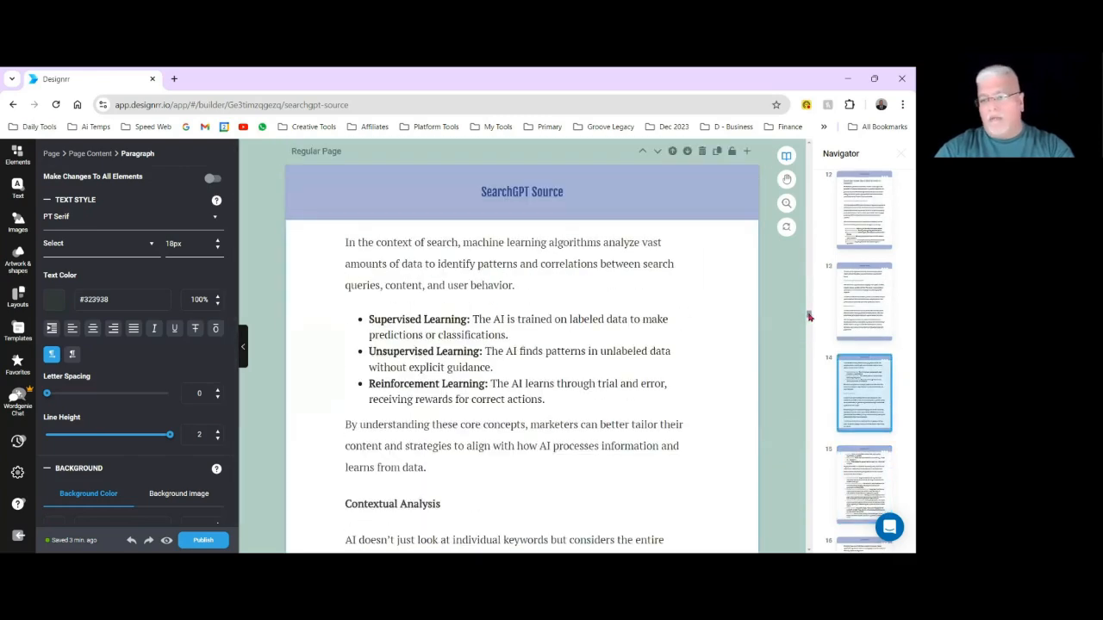
{"action": "left_click_drag", "start_coordinate": [810, 318], "coordinate": [805, 144]}
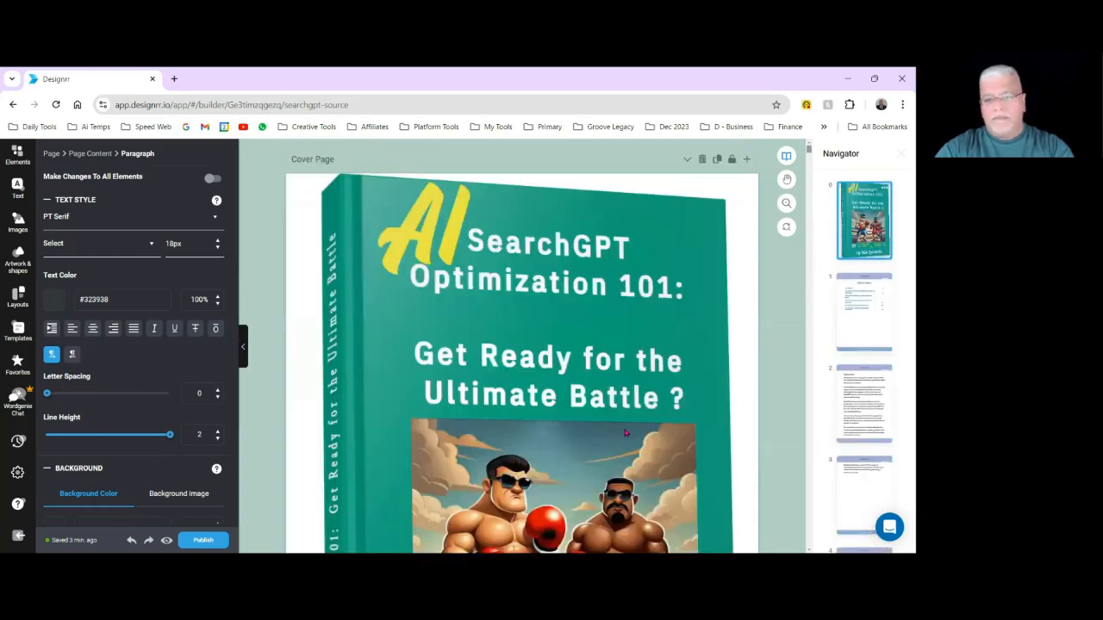
{"action": "scroll", "coordinate": [626, 434], "scroll_direction": "down", "scroll_amount": 15}
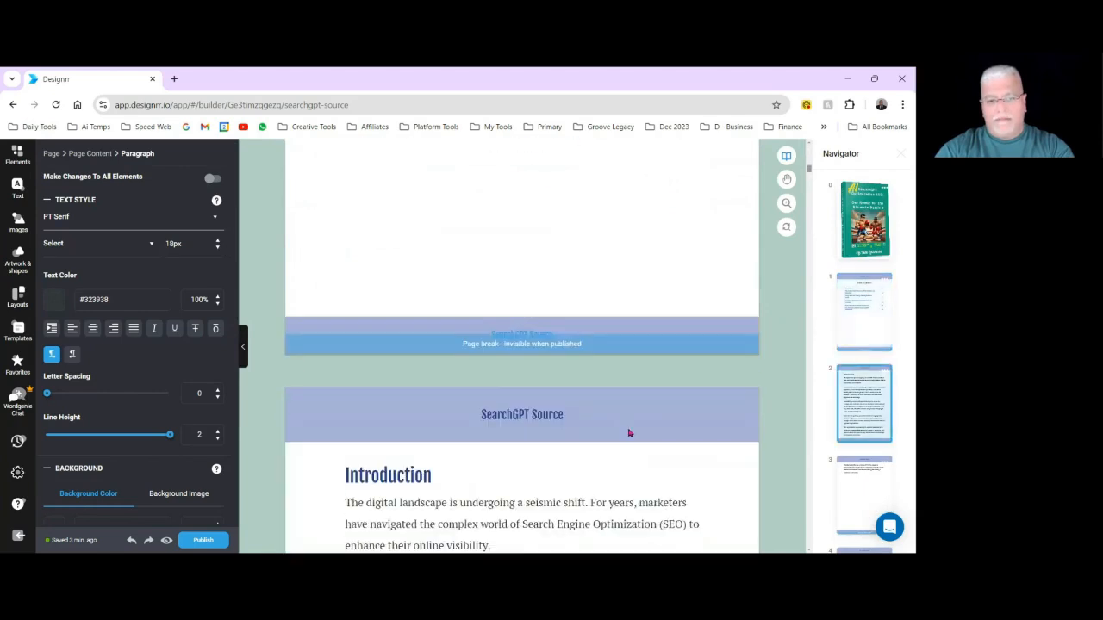
{"action": "scroll", "coordinate": [627, 427], "scroll_direction": "down", "scroll_amount": 2}
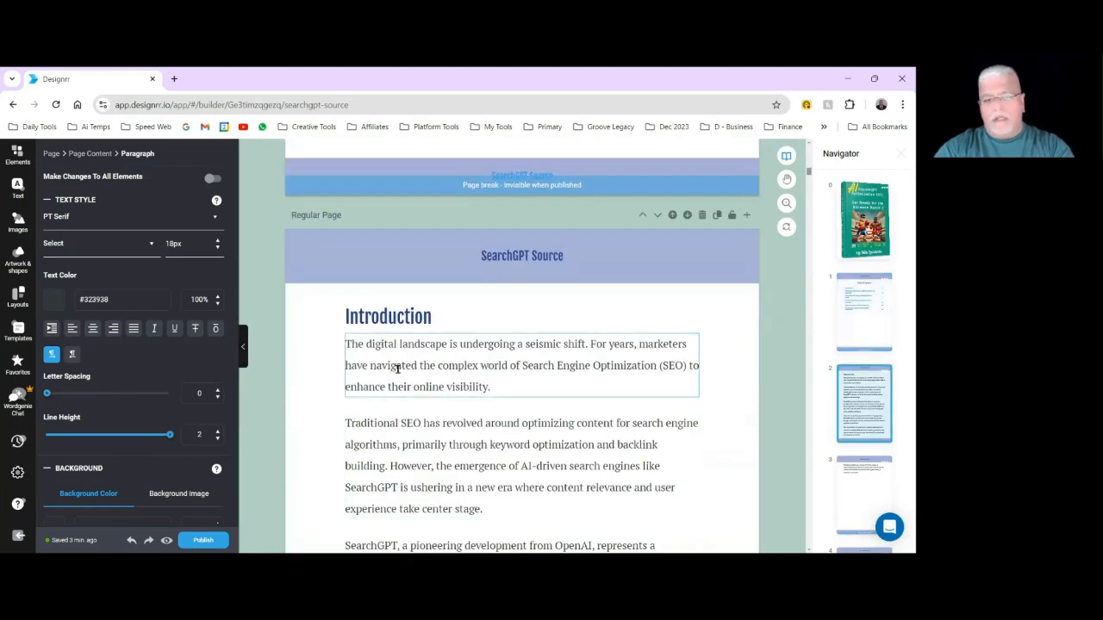
{"action": "left_click", "coordinate": [536, 386]}
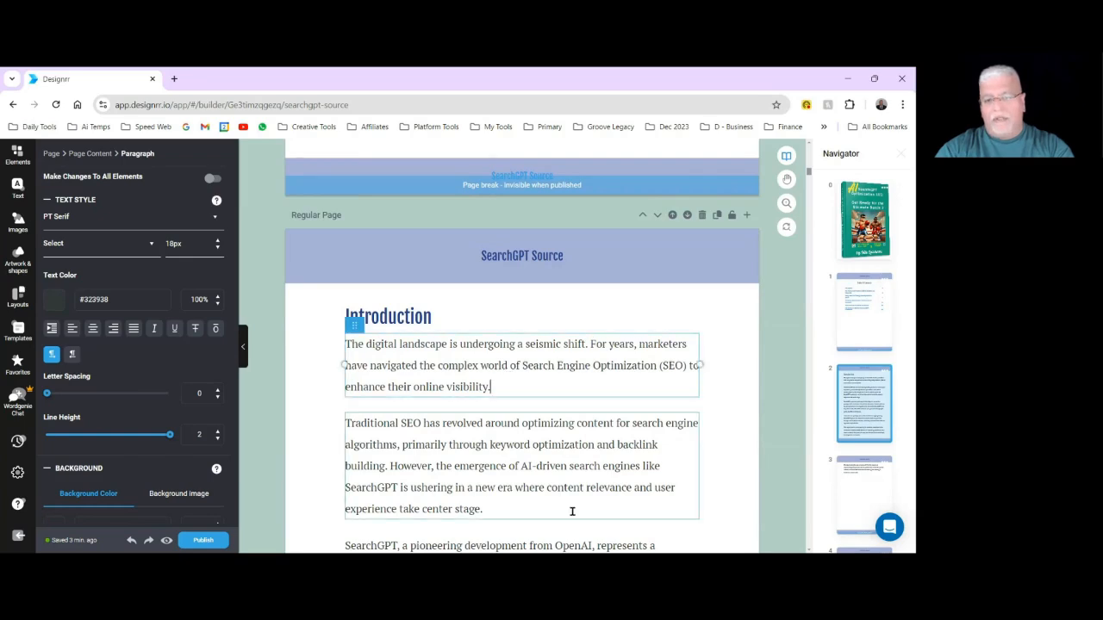
{"action": "scroll", "coordinate": [714, 471], "scroll_direction": "down", "scroll_amount": 3}
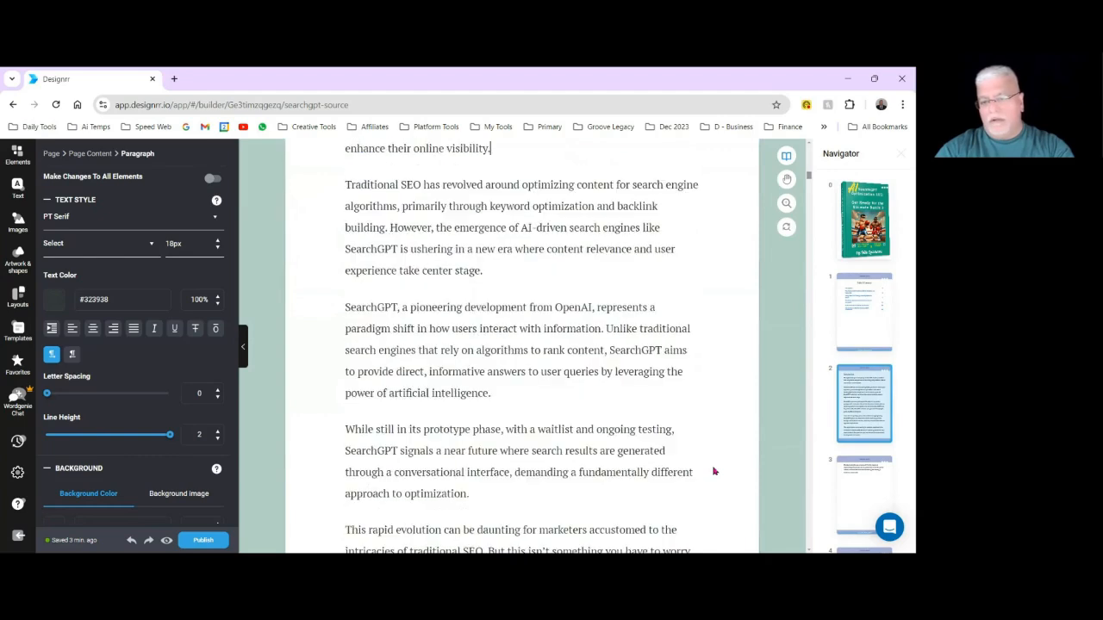
{"action": "scroll", "coordinate": [714, 471], "scroll_direction": "down", "scroll_amount": 3}
{"action": "scroll", "coordinate": [715, 471], "scroll_direction": "up", "scroll_amount": 6}
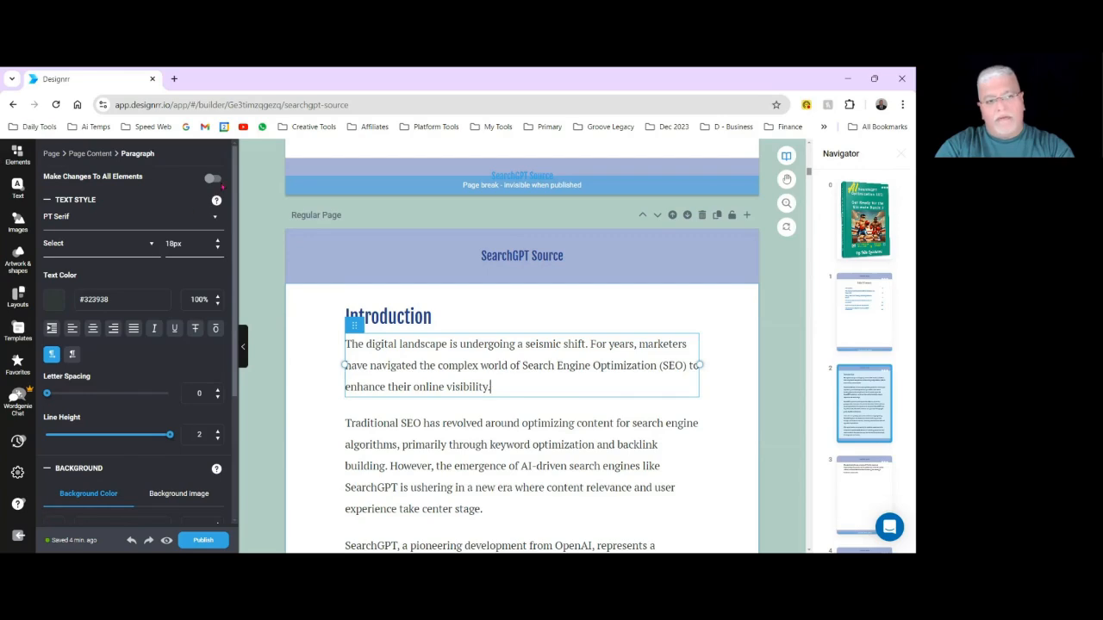
Justify the Introduction's first paragraph with the change applied to all paragraph elements in the ebook.
{"action": "left_click", "coordinate": [212, 179]}
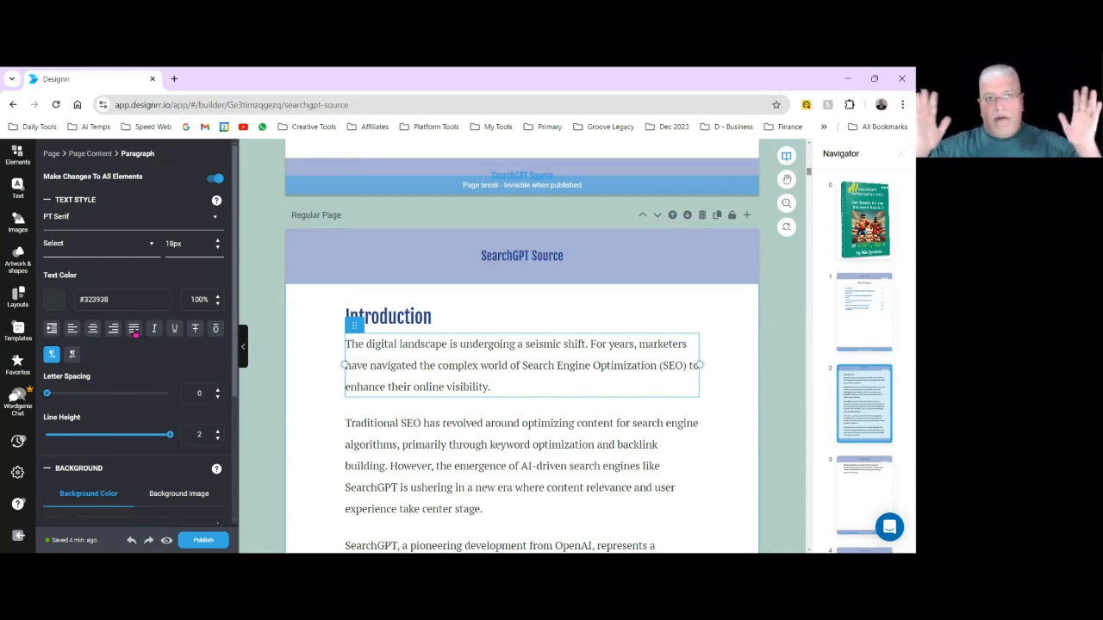
{"action": "left_click", "coordinate": [728, 513]}
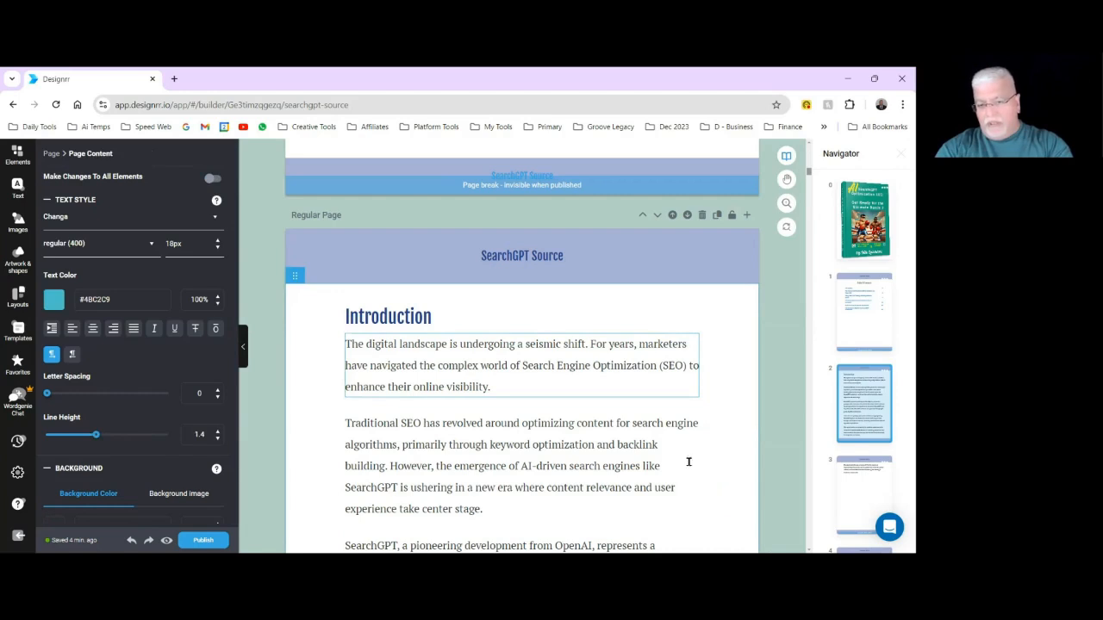
{"action": "left_click", "coordinate": [555, 386]}
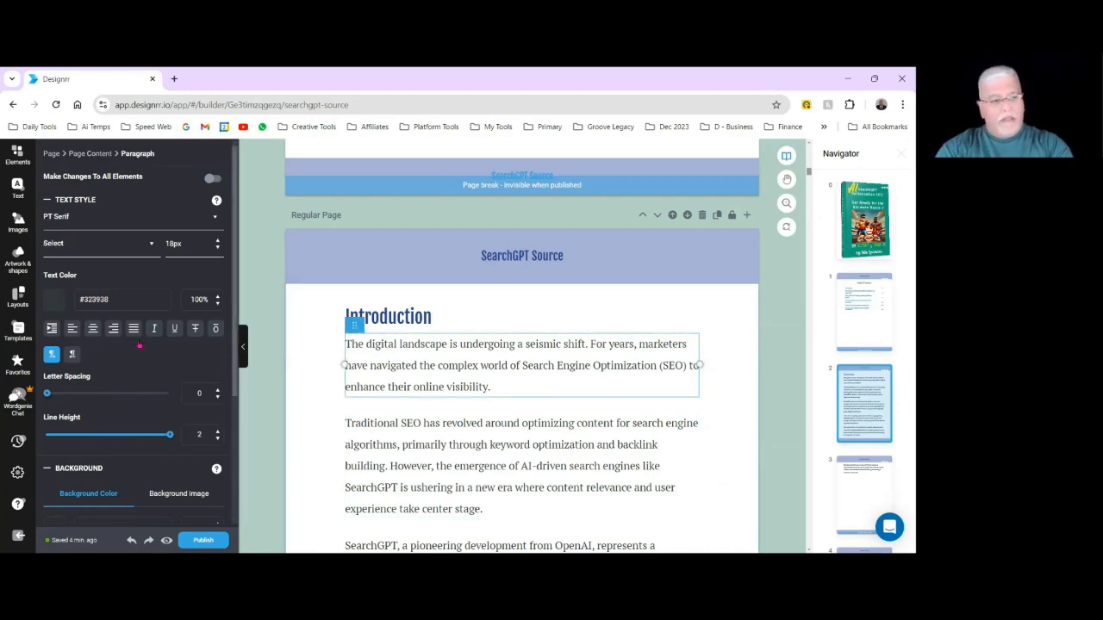
{"action": "left_click", "coordinate": [213, 180]}
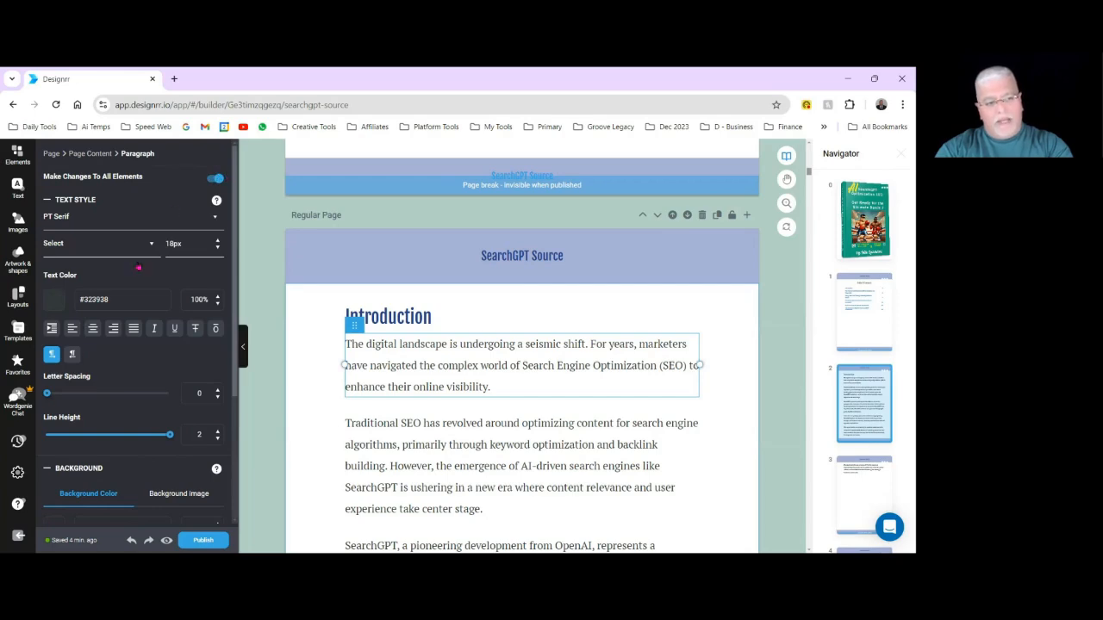
{"action": "left_click", "coordinate": [133, 328]}
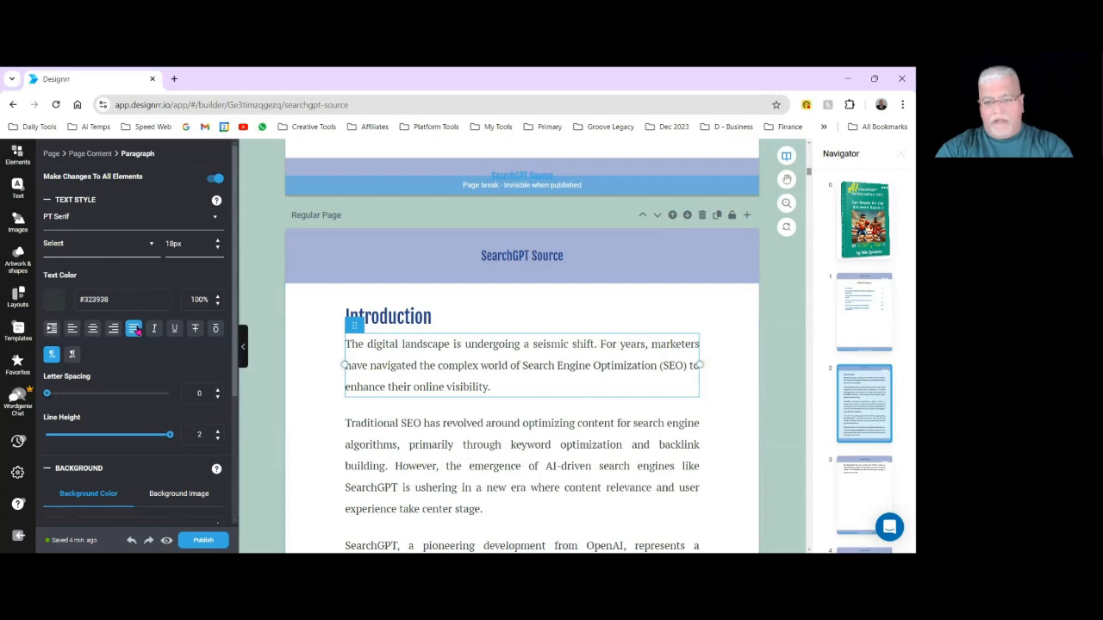
{"action": "left_click", "coordinate": [335, 307]}
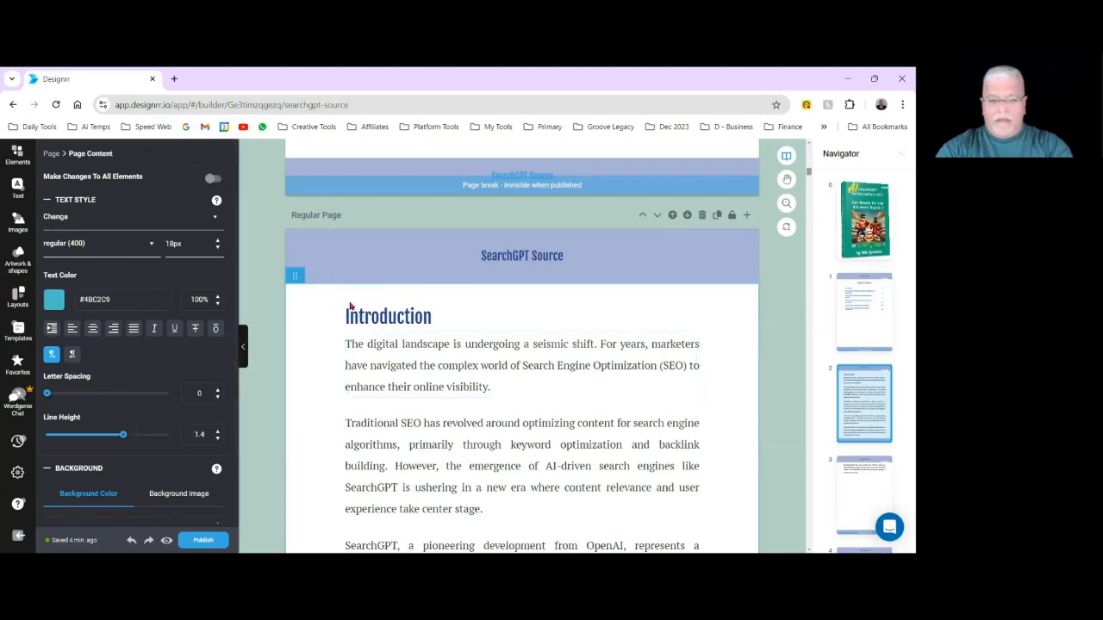
Review the text alignment from the Introduction through "Algorithm Updates and Their Impact" and the short page closing the Introduction.
{"action": "scroll", "coordinate": [744, 447], "scroll_direction": "down", "scroll_amount": 5}
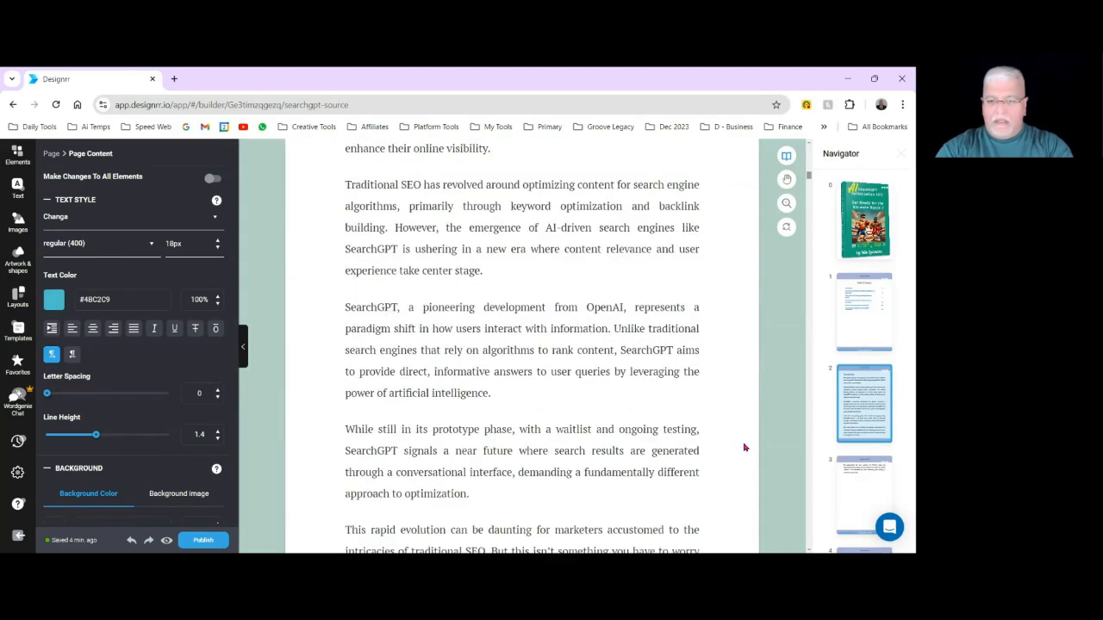
{"action": "scroll", "coordinate": [744, 448], "scroll_direction": "down", "scroll_amount": 6}
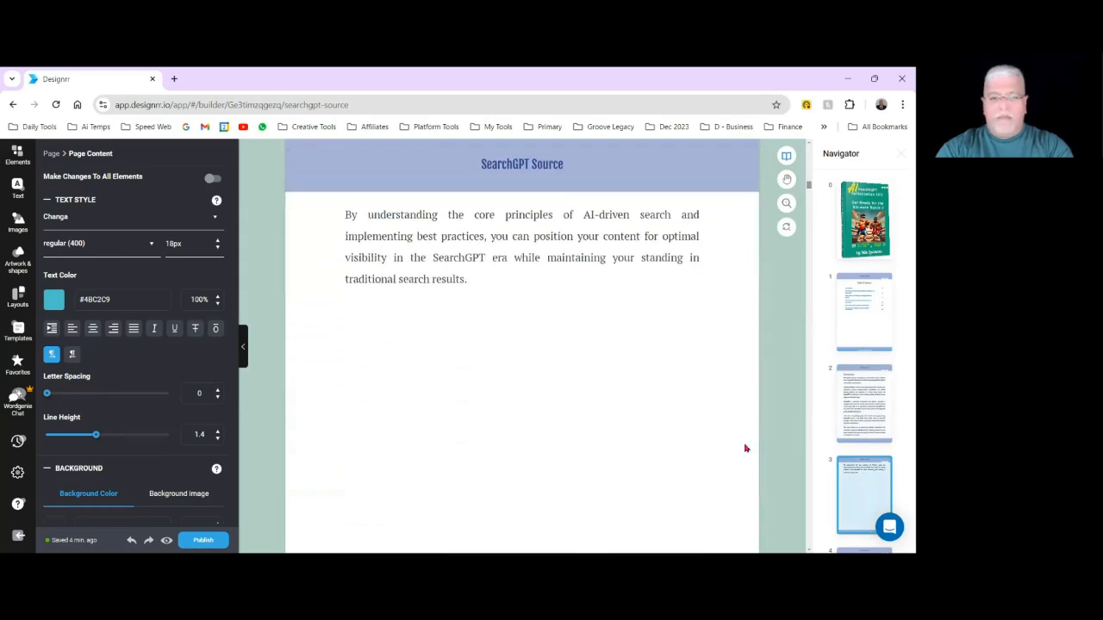
{"action": "scroll", "coordinate": [746, 448], "scroll_direction": "down", "scroll_amount": 4}
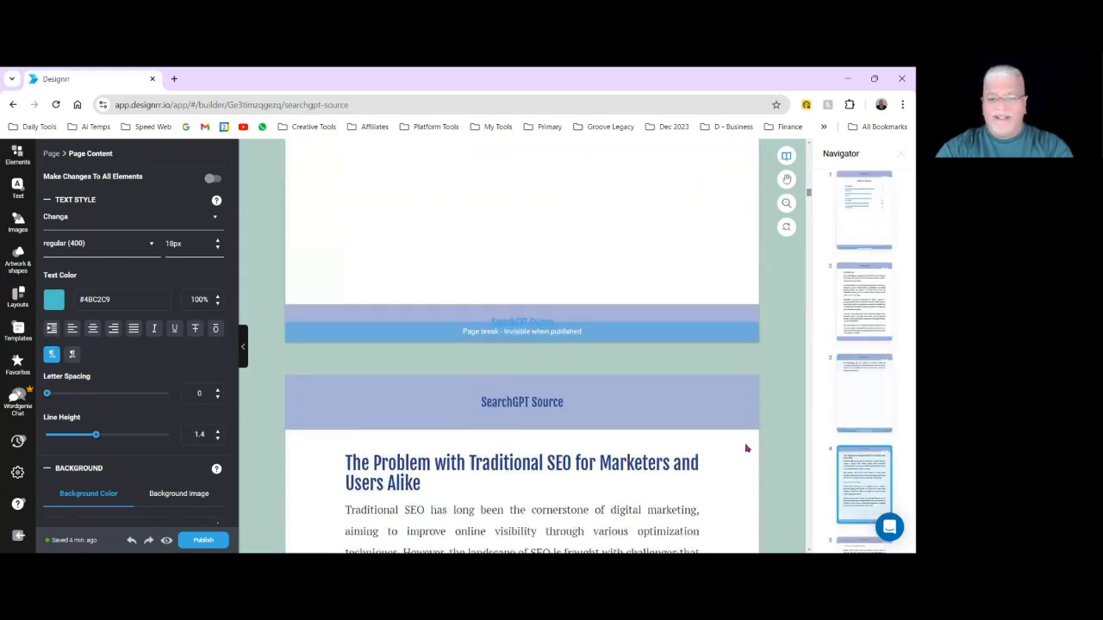
{"action": "scroll", "coordinate": [747, 448], "scroll_direction": "down", "scroll_amount": 6}
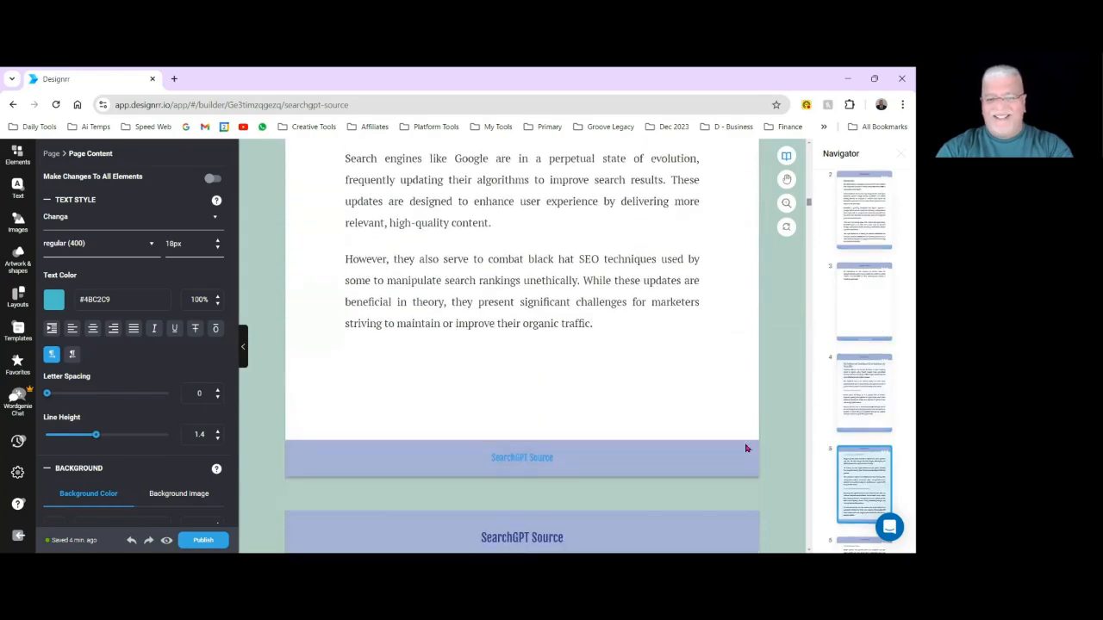
{"action": "scroll", "coordinate": [747, 448], "scroll_direction": "up", "scroll_amount": 1}
{"action": "scroll", "coordinate": [746, 448], "scroll_direction": "down", "scroll_amount": 8}
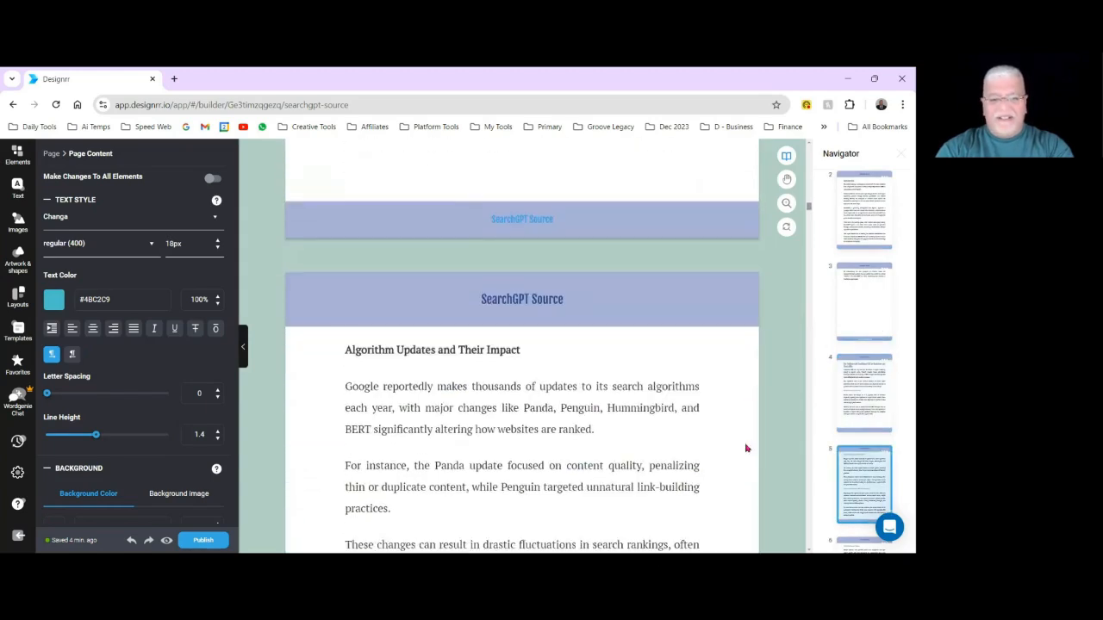
{"action": "scroll", "coordinate": [746, 448], "scroll_direction": "up", "scroll_amount": 5}
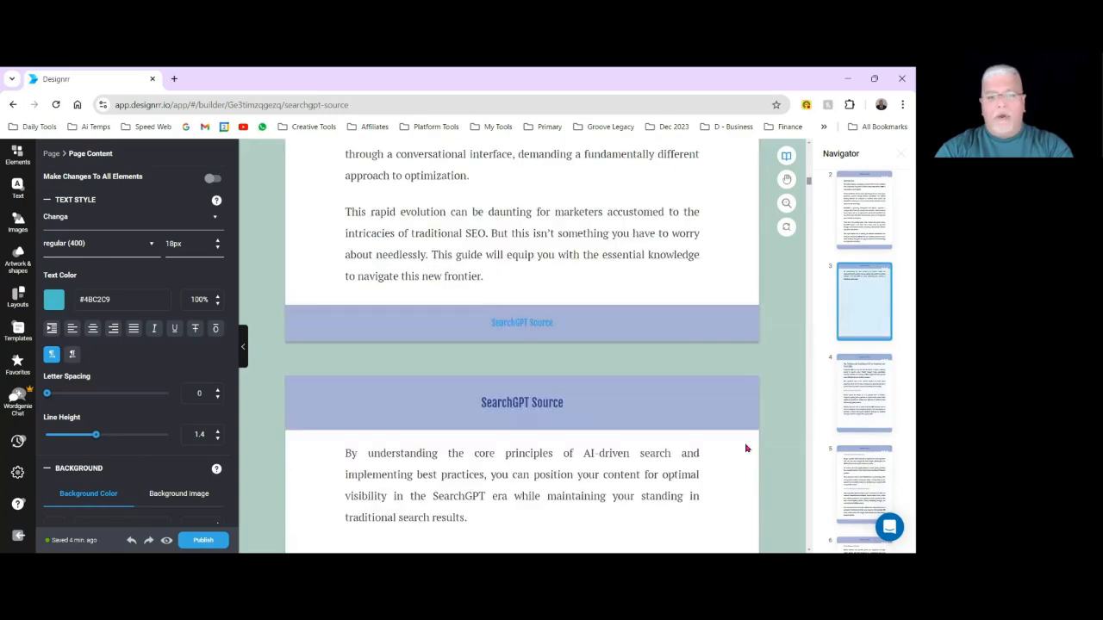
{"action": "scroll", "coordinate": [746, 446], "scroll_direction": "down", "scroll_amount": 3}
{"action": "scroll", "coordinate": [746, 446], "scroll_direction": "up", "scroll_amount": 3}
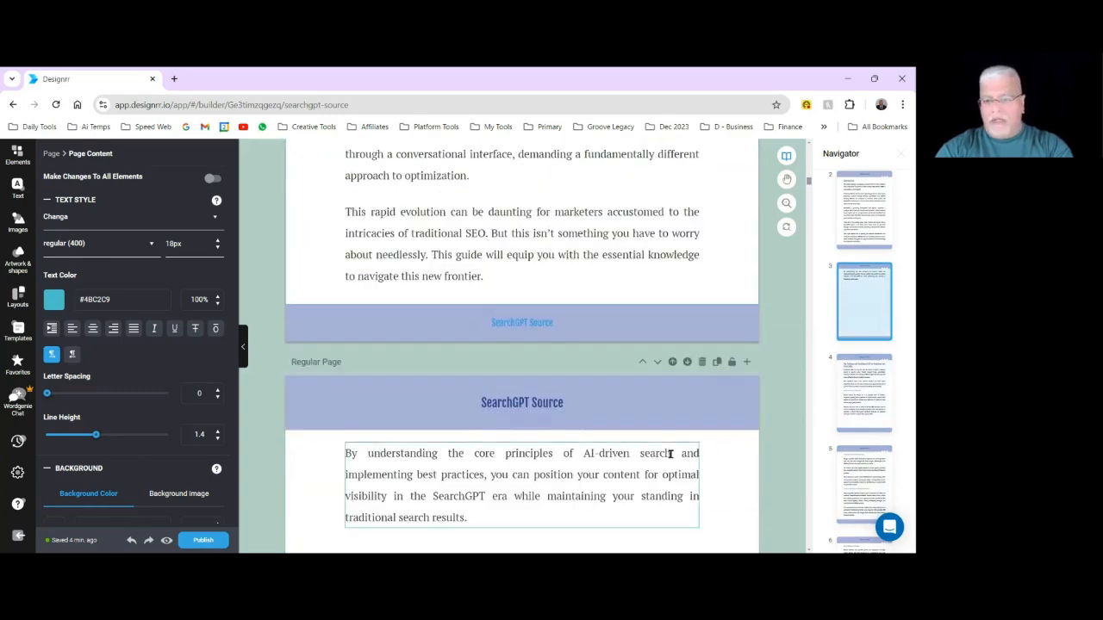
Replace the header text above the Table Of Contents with "SearchGPT Optimization 101", applying the change to all page headers.
{"action": "triple_click", "coordinate": [505, 322]}
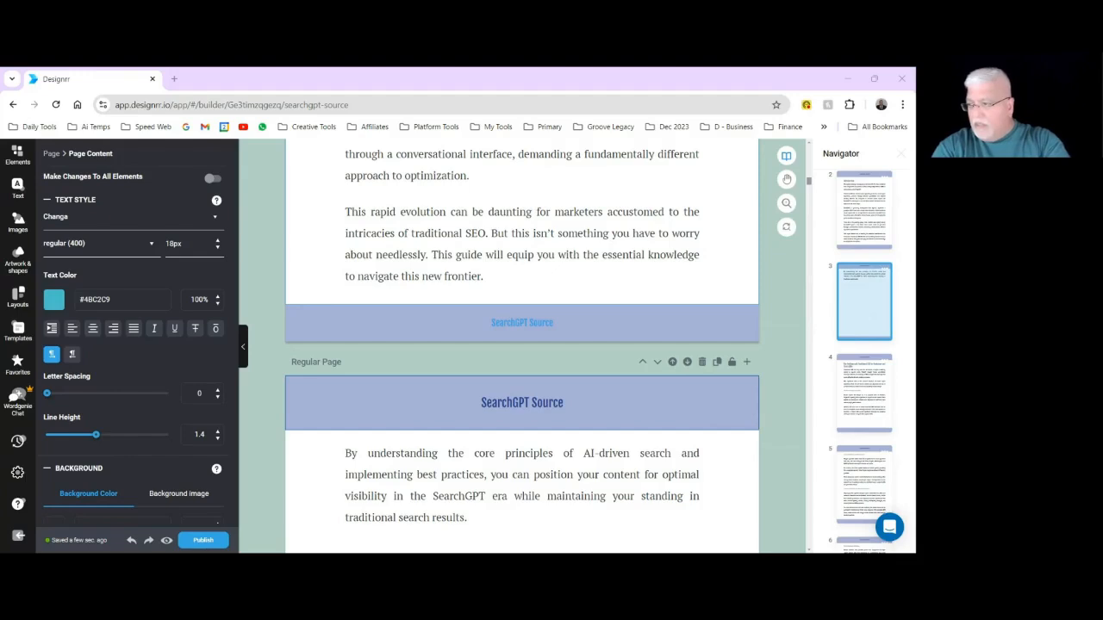
{"action": "left_click", "coordinate": [581, 403]}
{"action": "scroll", "coordinate": [587, 388], "scroll_direction": "up", "scroll_amount": 15}
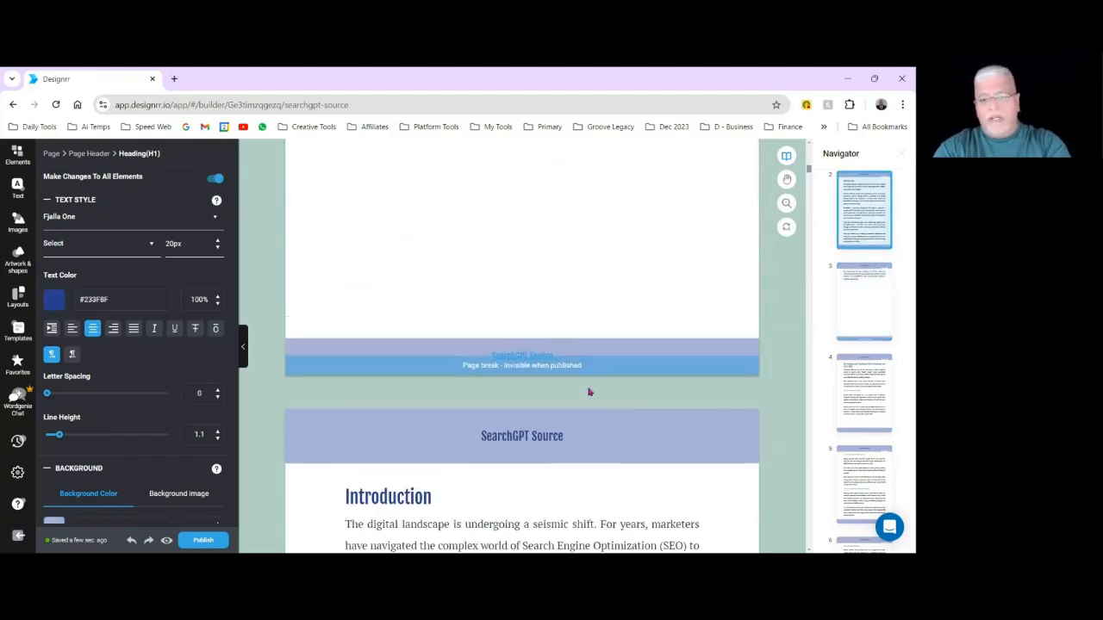
{"action": "scroll", "coordinate": [585, 388], "scroll_direction": "up", "scroll_amount": 3}
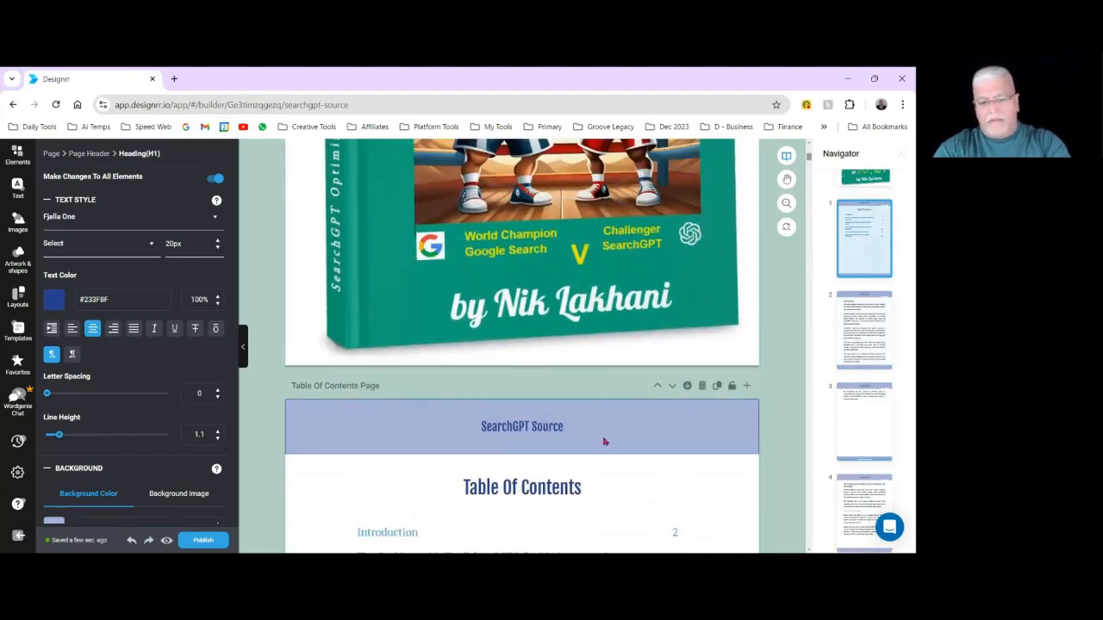
{"action": "left_click", "coordinate": [576, 426]}
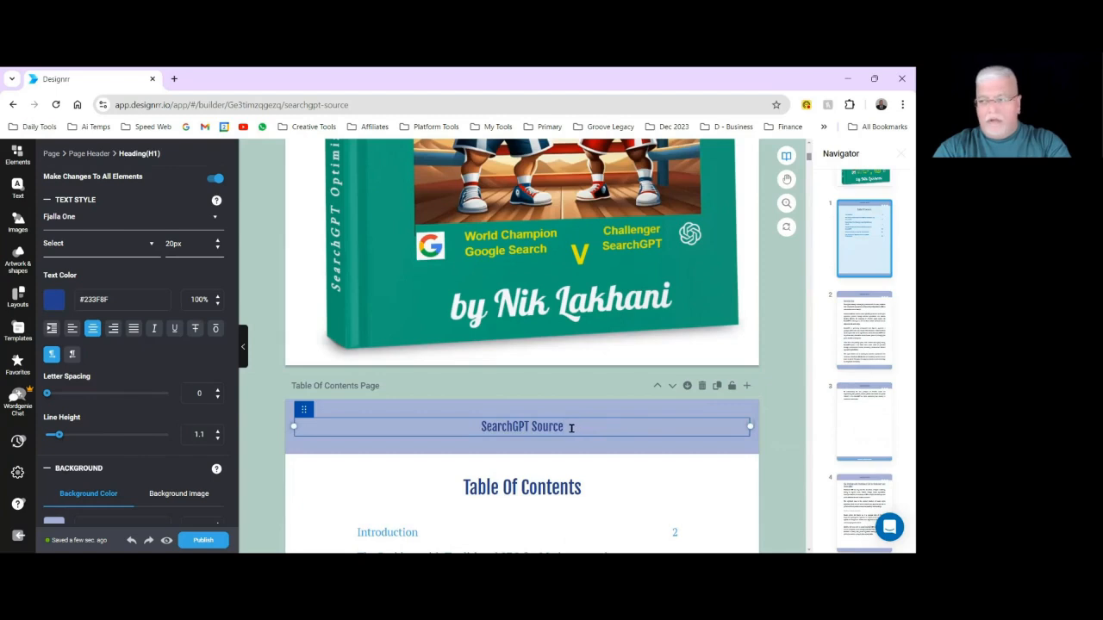
{"action": "left_click_drag", "start_coordinate": [568, 426], "coordinate": [482, 426]}
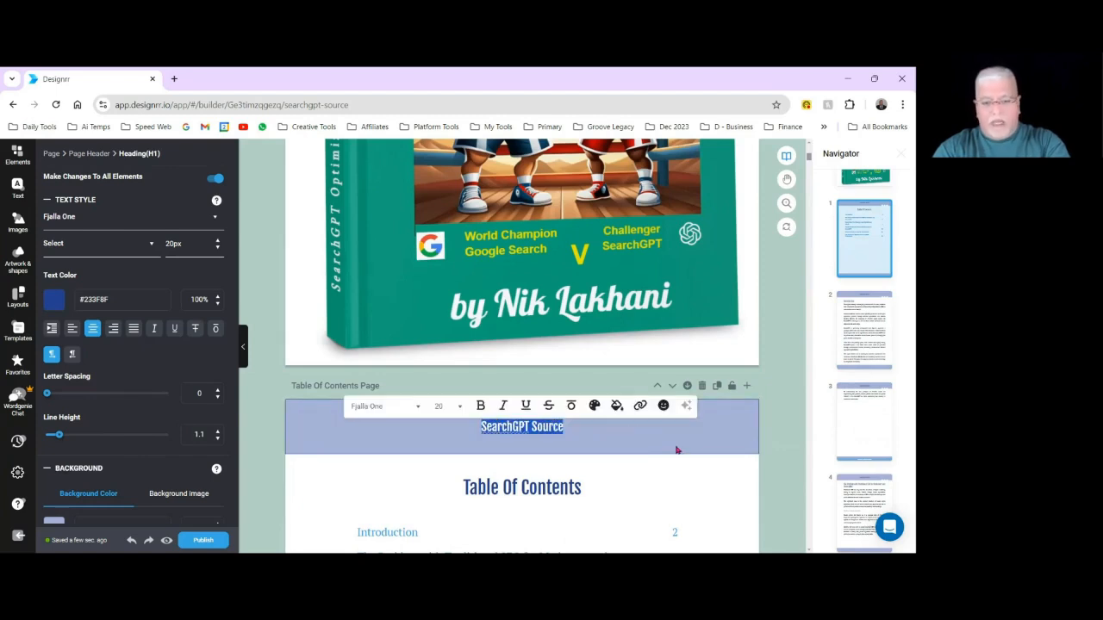
{"action": "type", "text": "SearchGPT Optimization 101"}
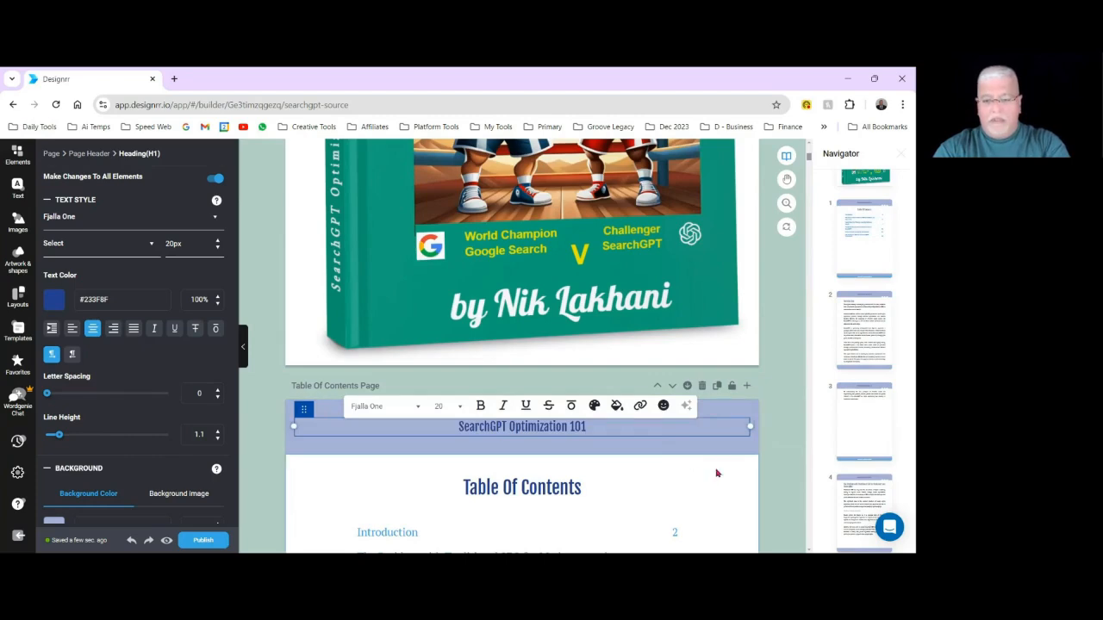
{"action": "left_click", "coordinate": [720, 448]}
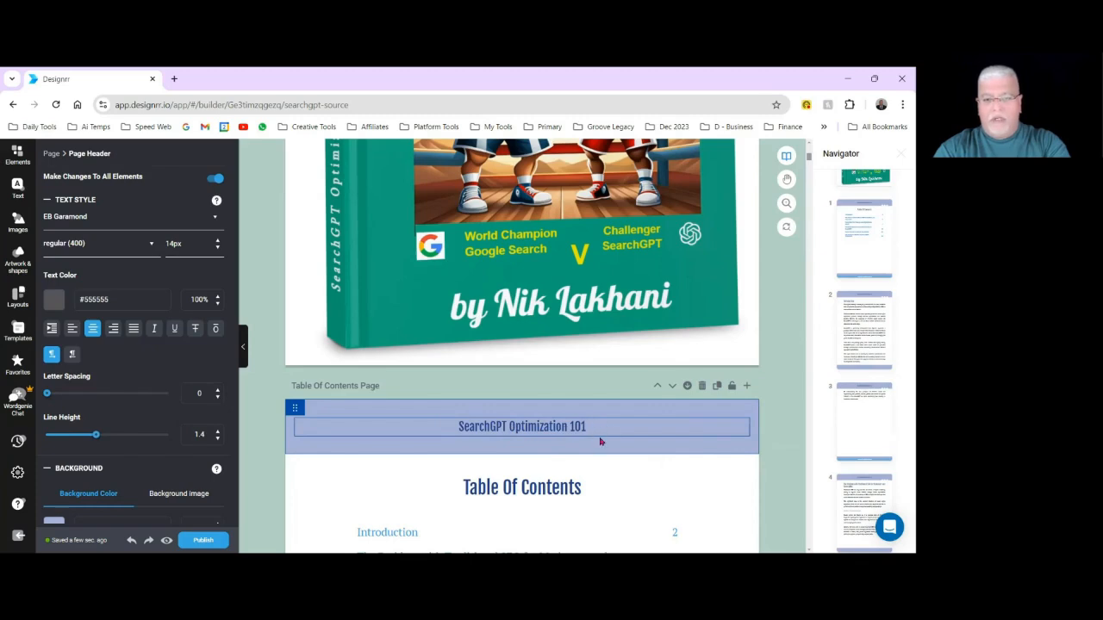
Compare the page header with the cover title and check it on the Table Of Contents and Introduction pages.
{"action": "scroll", "coordinate": [599, 414], "scroll_direction": "up", "scroll_amount": 5}
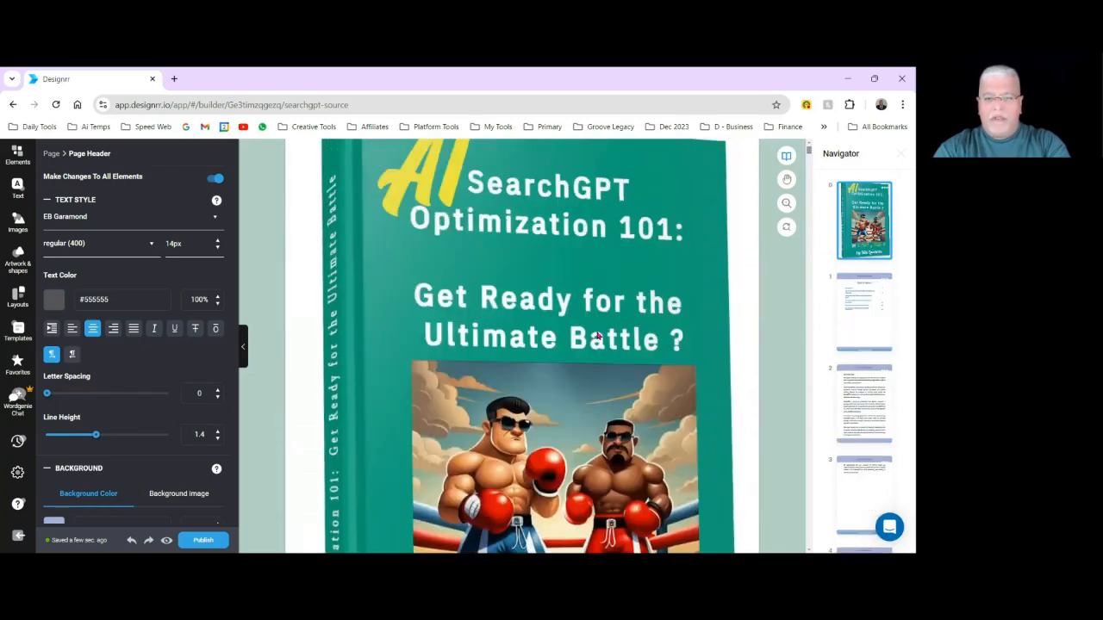
{"action": "scroll", "coordinate": [597, 336], "scroll_direction": "up", "scroll_amount": 1}
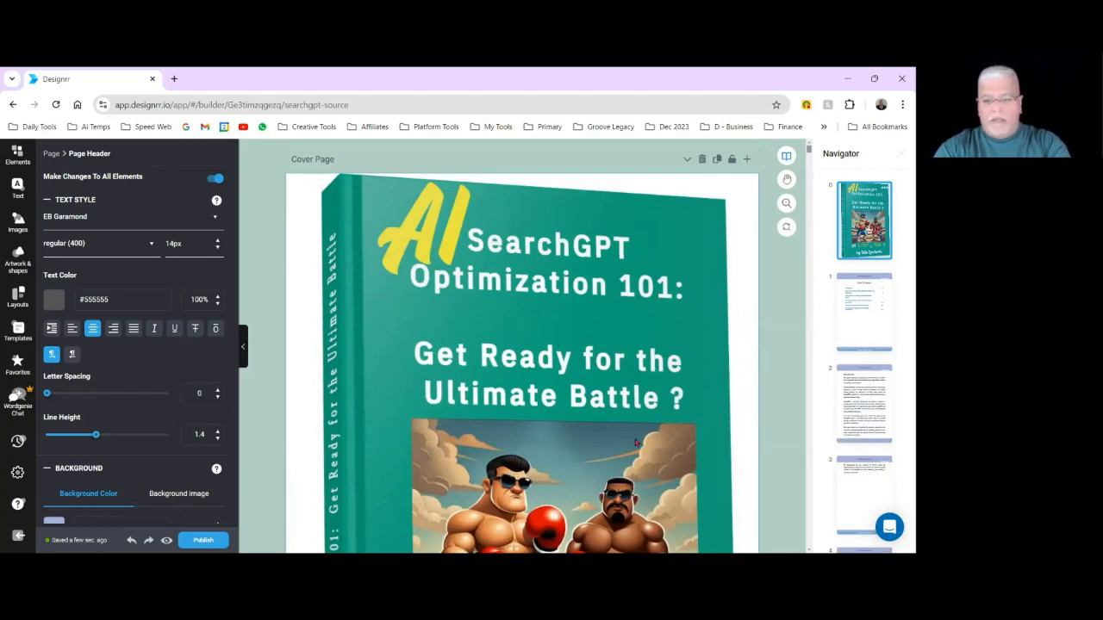
{"action": "scroll", "coordinate": [636, 443], "scroll_direction": "down", "scroll_amount": 6}
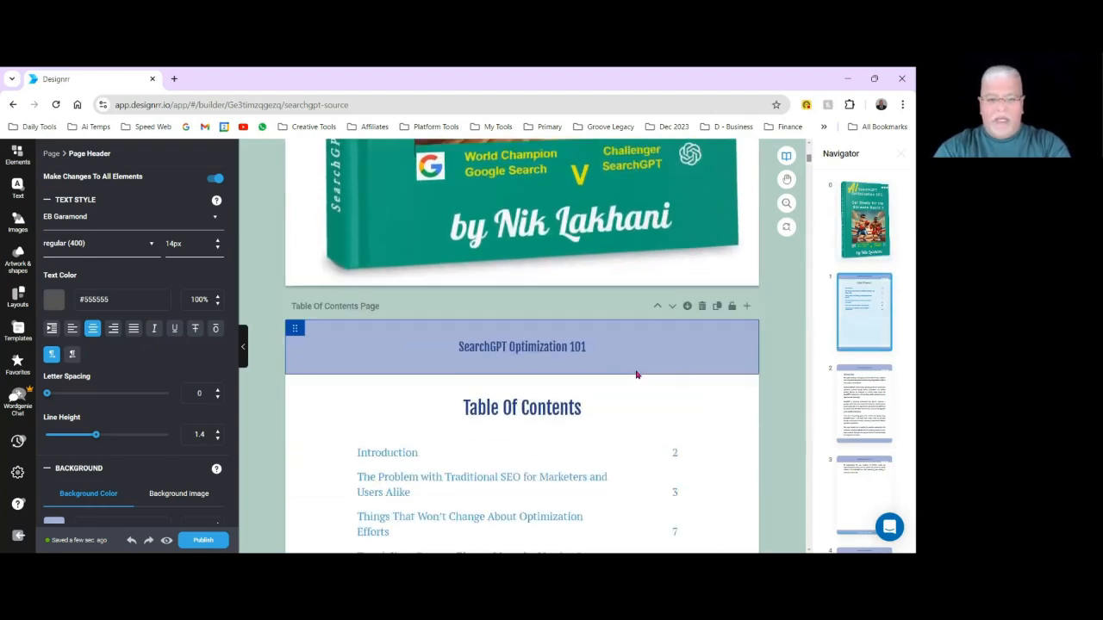
{"action": "scroll", "coordinate": [688, 410], "scroll_direction": "down", "scroll_amount": 6}
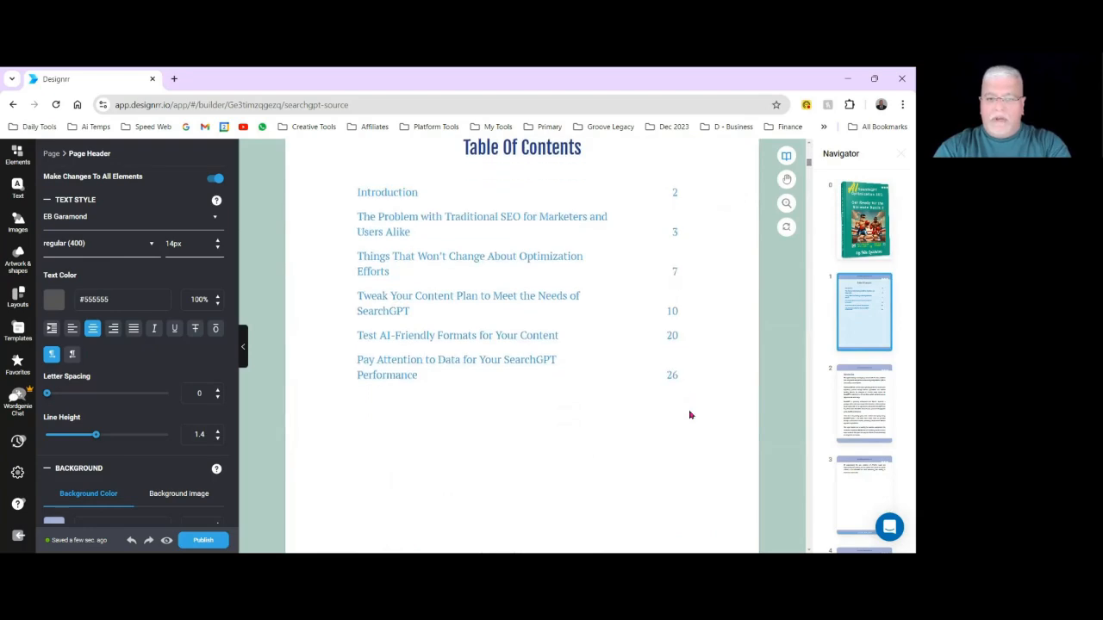
{"action": "scroll", "coordinate": [688, 415], "scroll_direction": "down", "scroll_amount": 1}
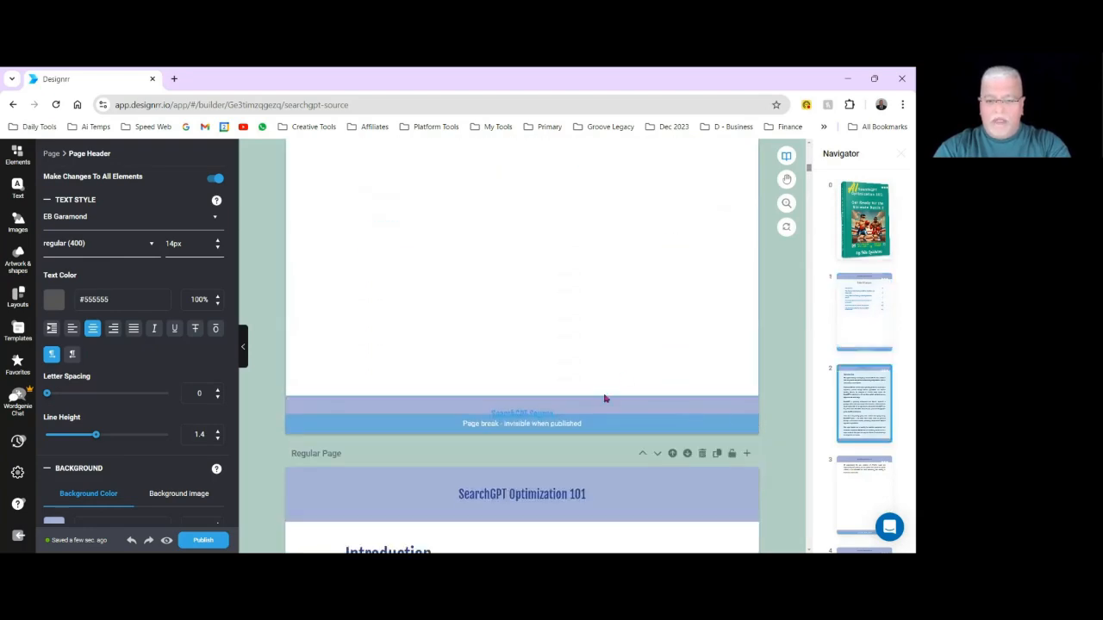
{"action": "scroll", "coordinate": [646, 411], "scroll_direction": "down", "scroll_amount": 5}
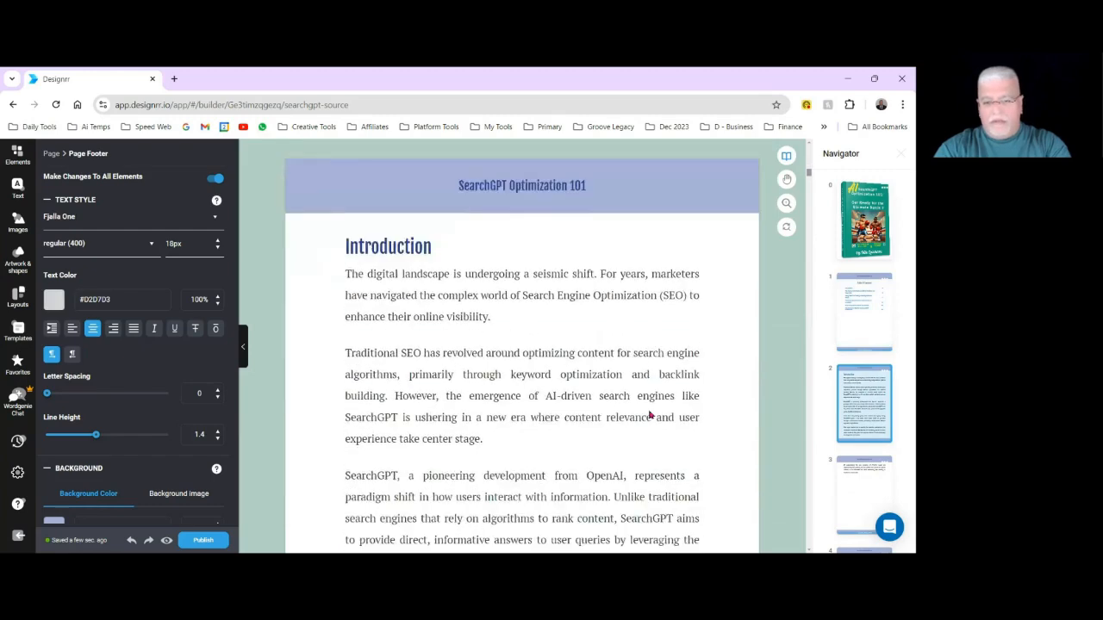
Delete the "SearchGPT Source" link from the footer of the Introduction page, with the change applied to all footers.
{"action": "scroll", "coordinate": [633, 400], "scroll_direction": "down", "scroll_amount": 4}
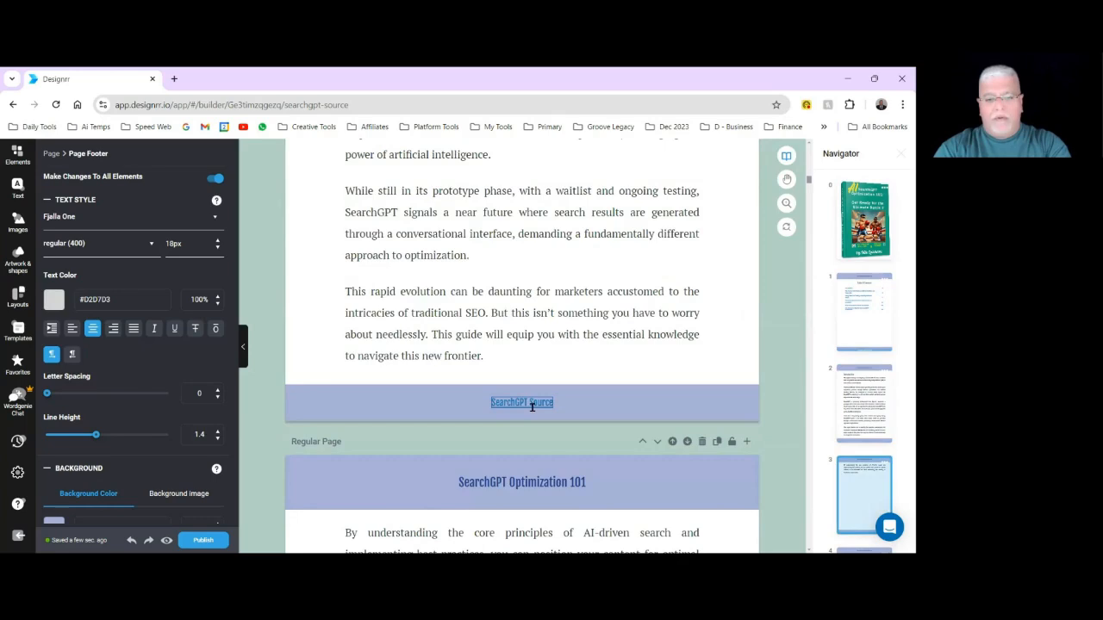
{"action": "left_click", "coordinate": [526, 404]}
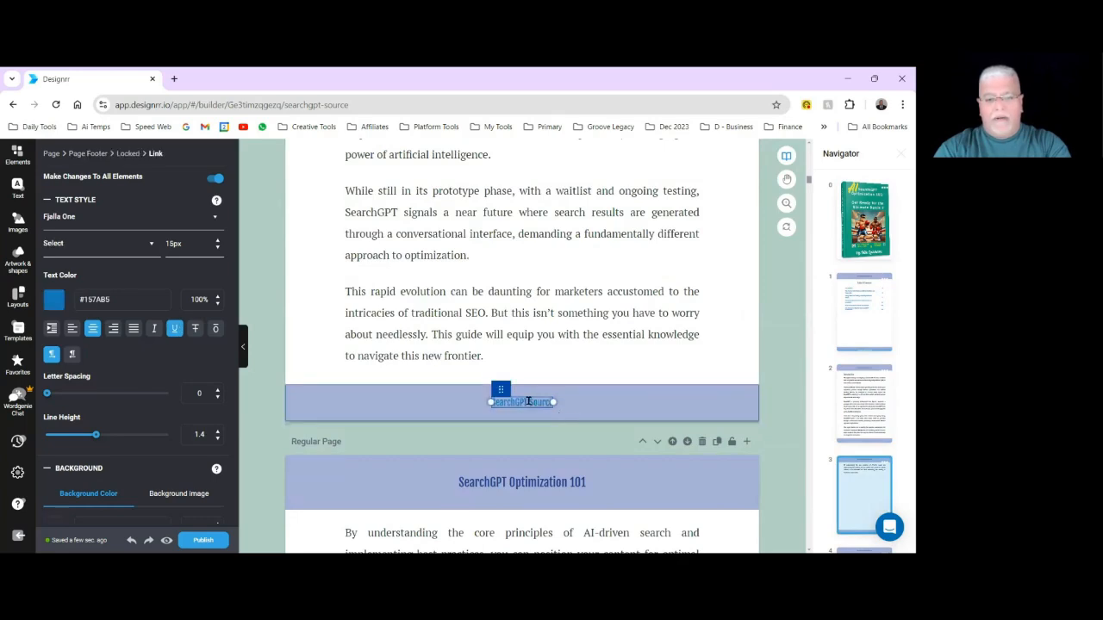
{"action": "left_click", "coordinate": [627, 395]}
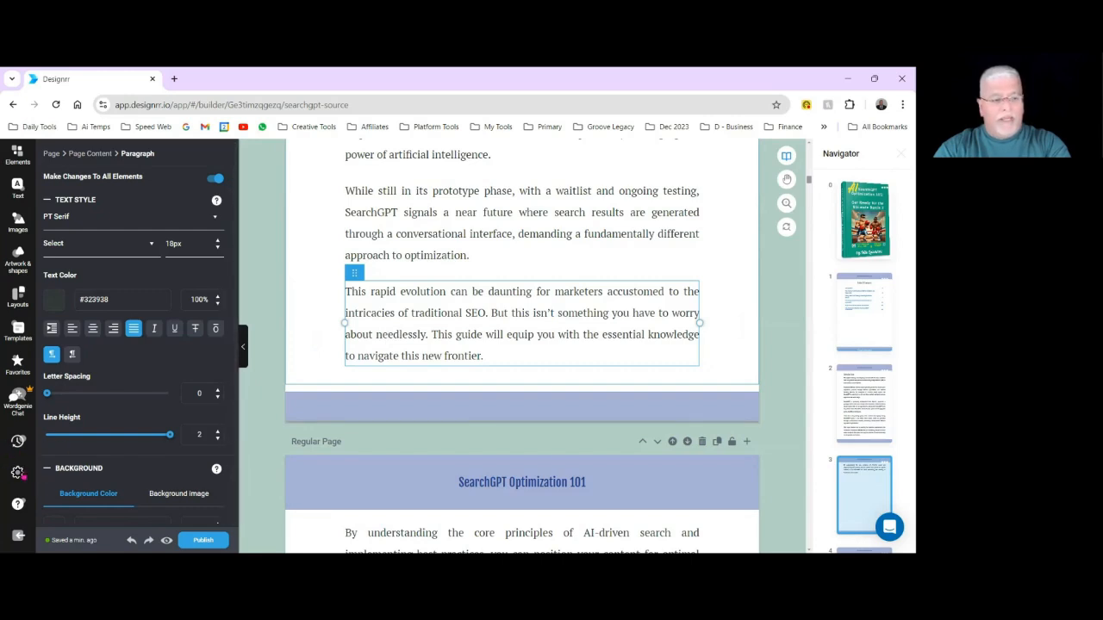
Enable the page numbering label "Page" in the project settings and check the numbering in the footers of the first pages.
{"action": "left_click", "coordinate": [17, 473]}
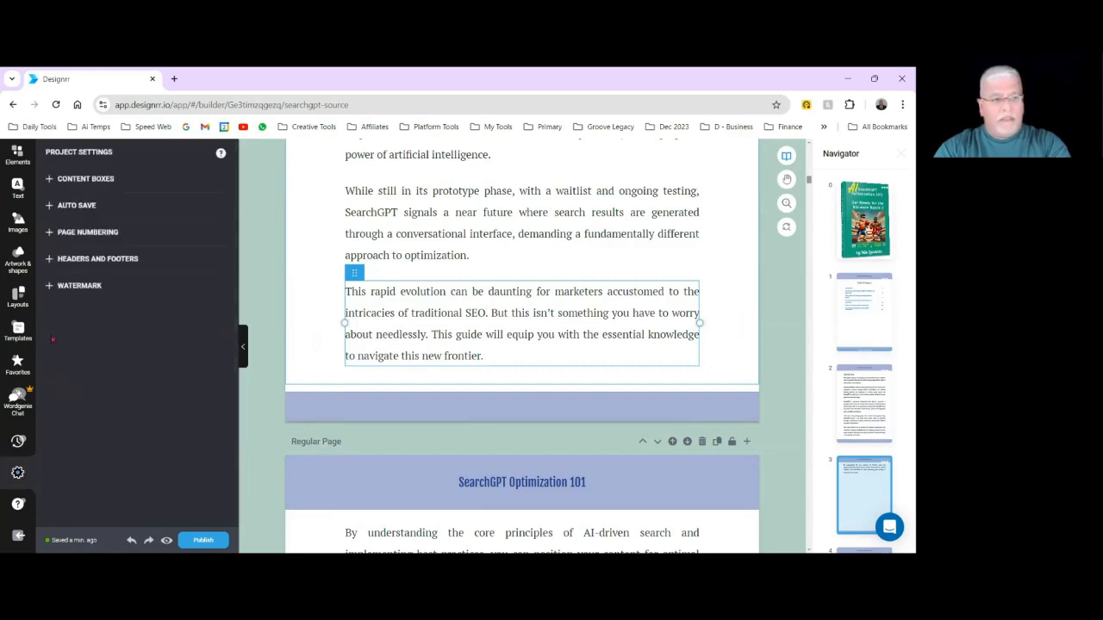
{"action": "left_click", "coordinate": [79, 232]}
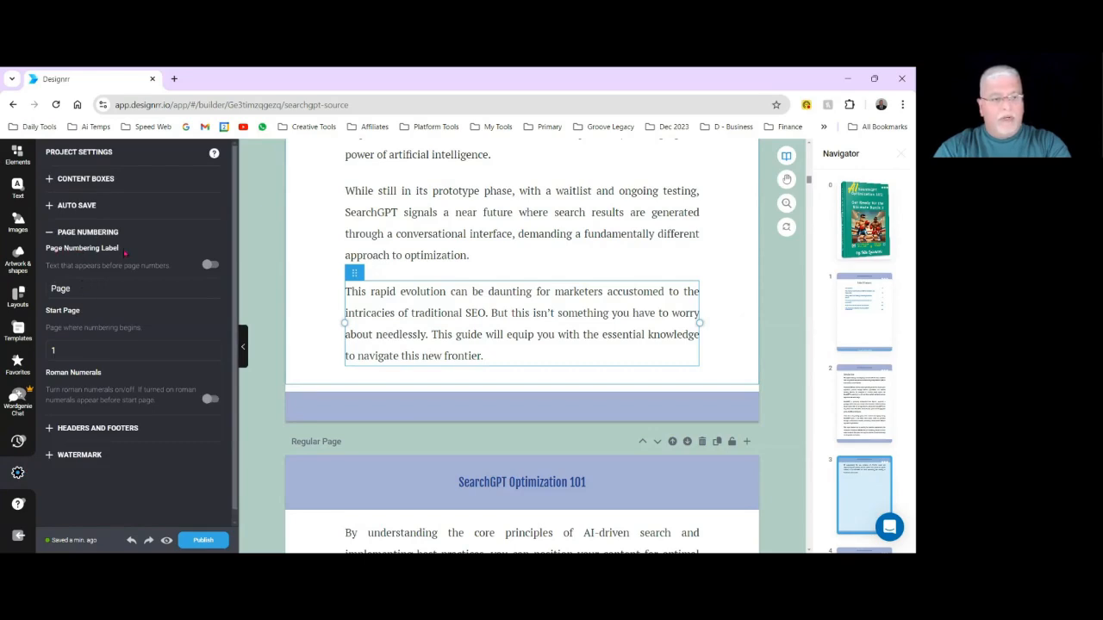
{"action": "left_click", "coordinate": [210, 266]}
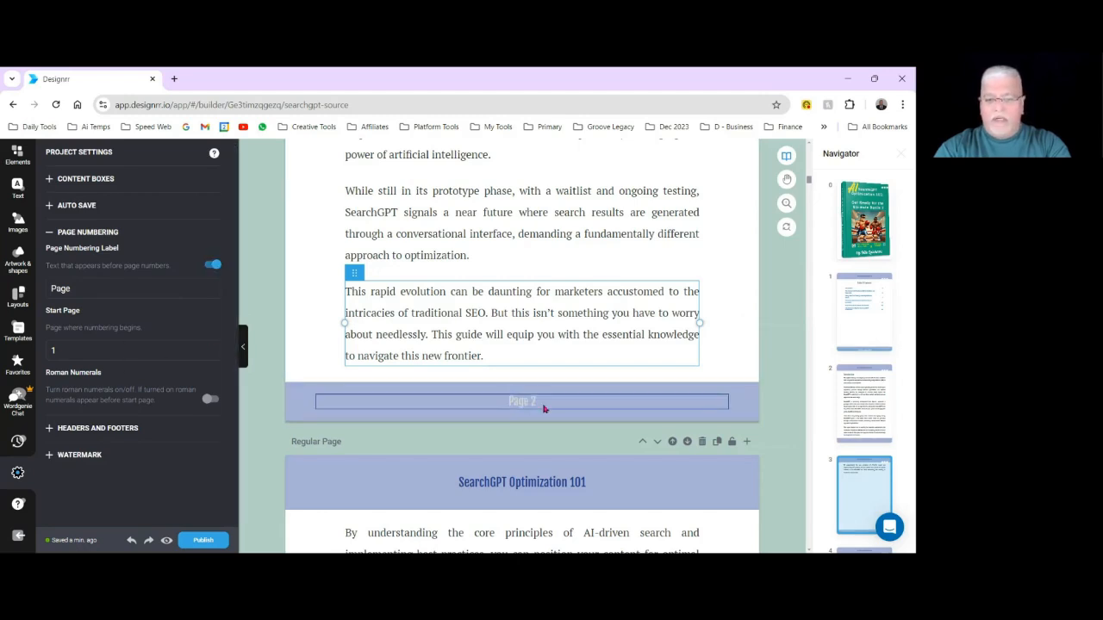
{"action": "scroll", "coordinate": [561, 406], "scroll_direction": "up", "scroll_amount": 3}
{"action": "scroll", "coordinate": [517, 258], "scroll_direction": "up", "scroll_amount": 3}
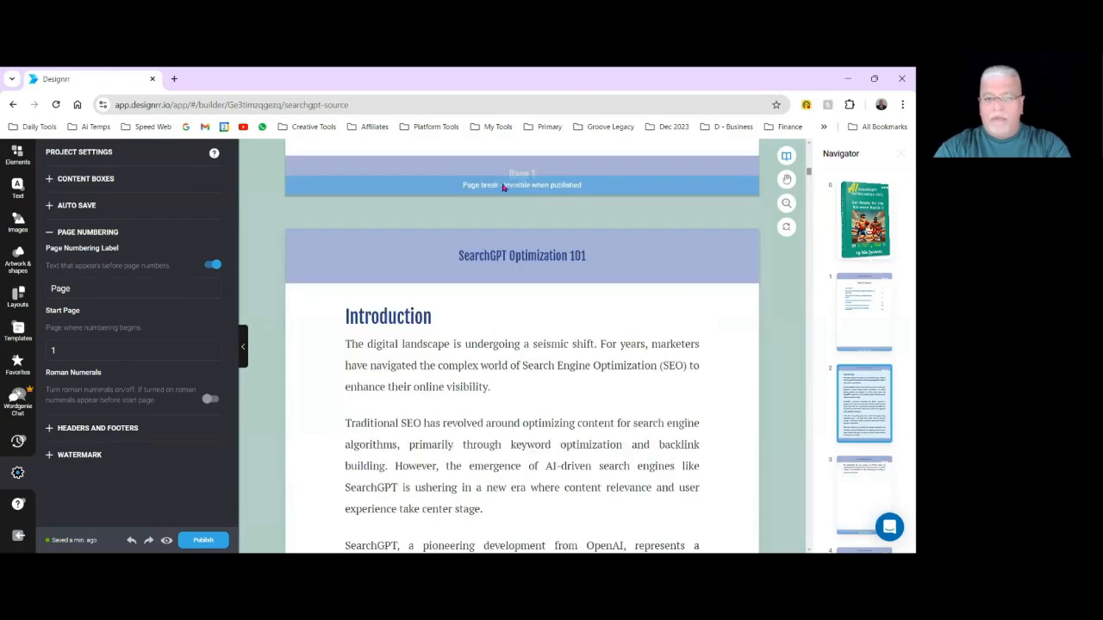
{"action": "scroll", "coordinate": [551, 387], "scroll_direction": "down", "scroll_amount": 6}
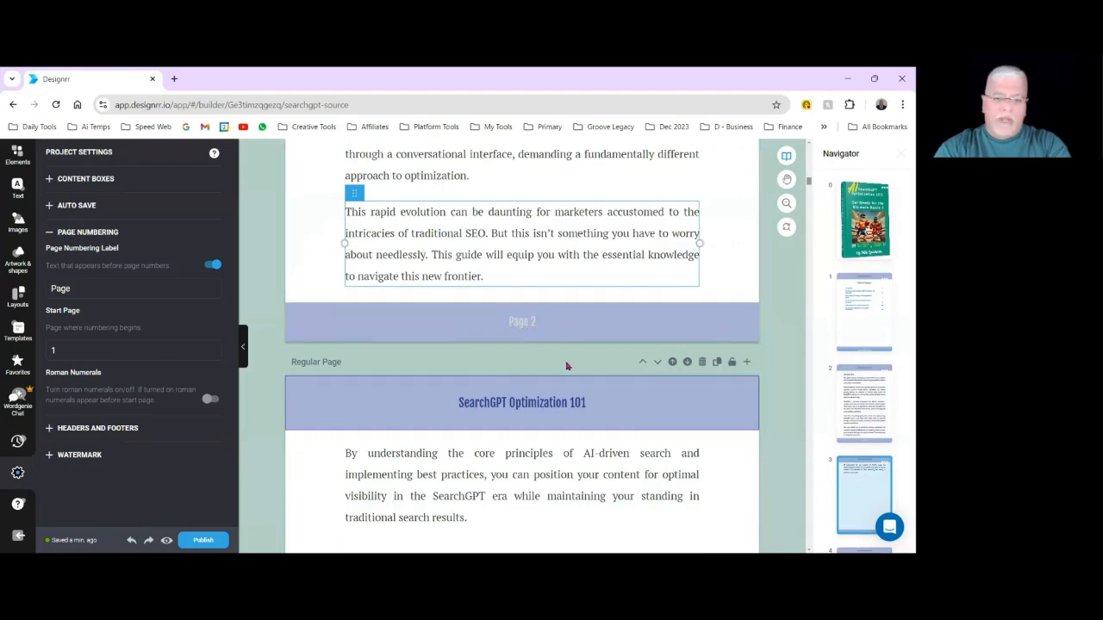
{"action": "scroll", "coordinate": [565, 365], "scroll_direction": "down", "scroll_amount": 5}
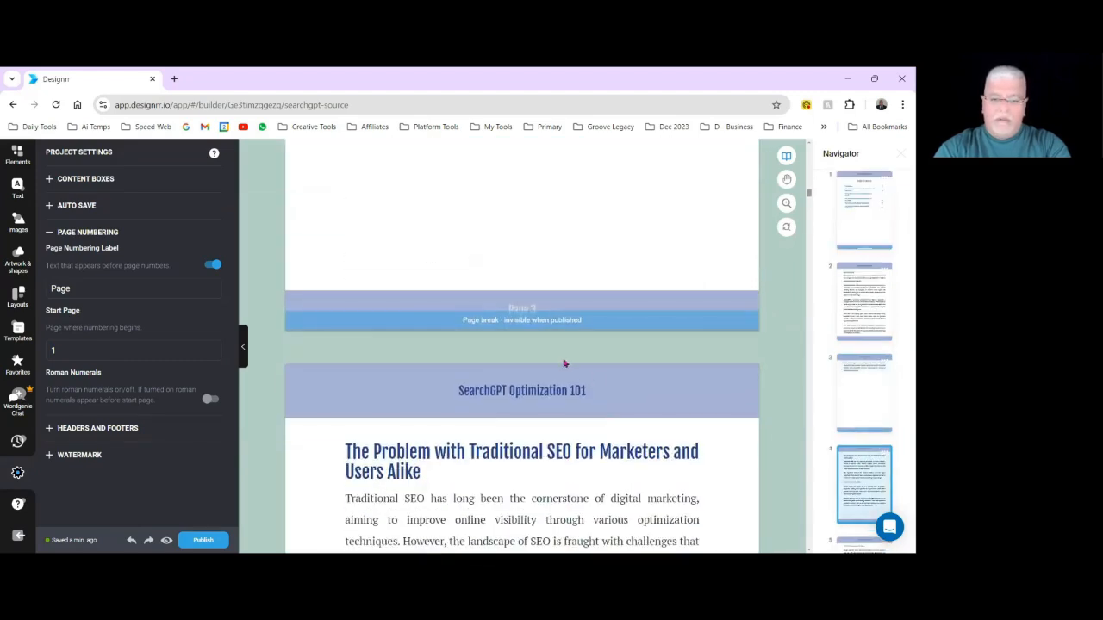
Set the background of all page footers to the nearly transparent document colour #A8C81B and check the neighbouring pages.
{"action": "scroll", "coordinate": [581, 411], "scroll_direction": "down", "scroll_amount": 5}
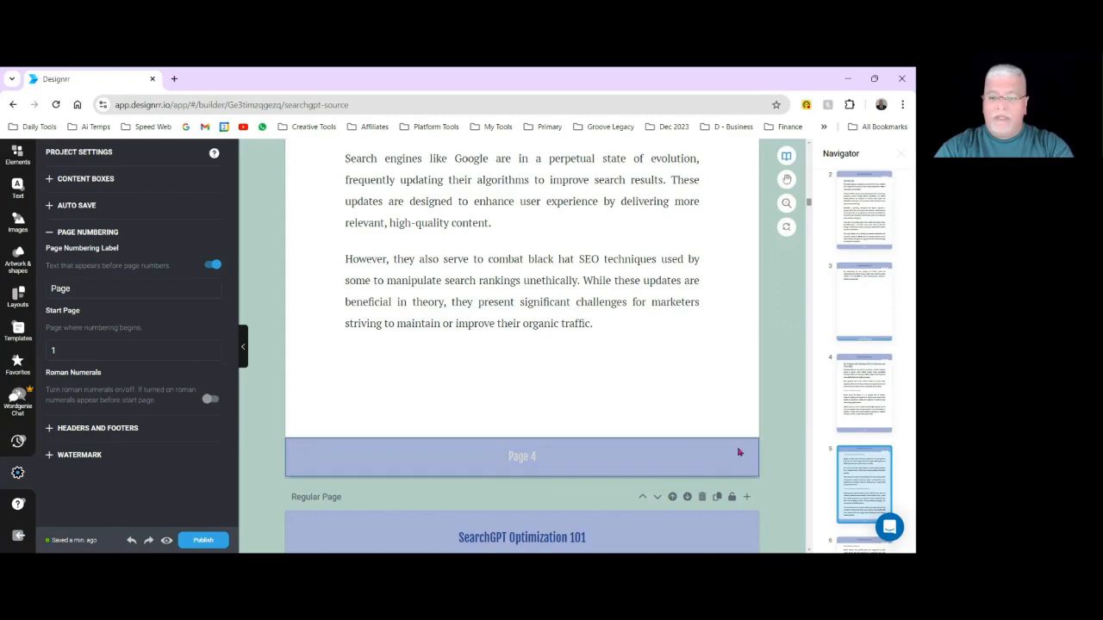
{"action": "left_click", "coordinate": [295, 449]}
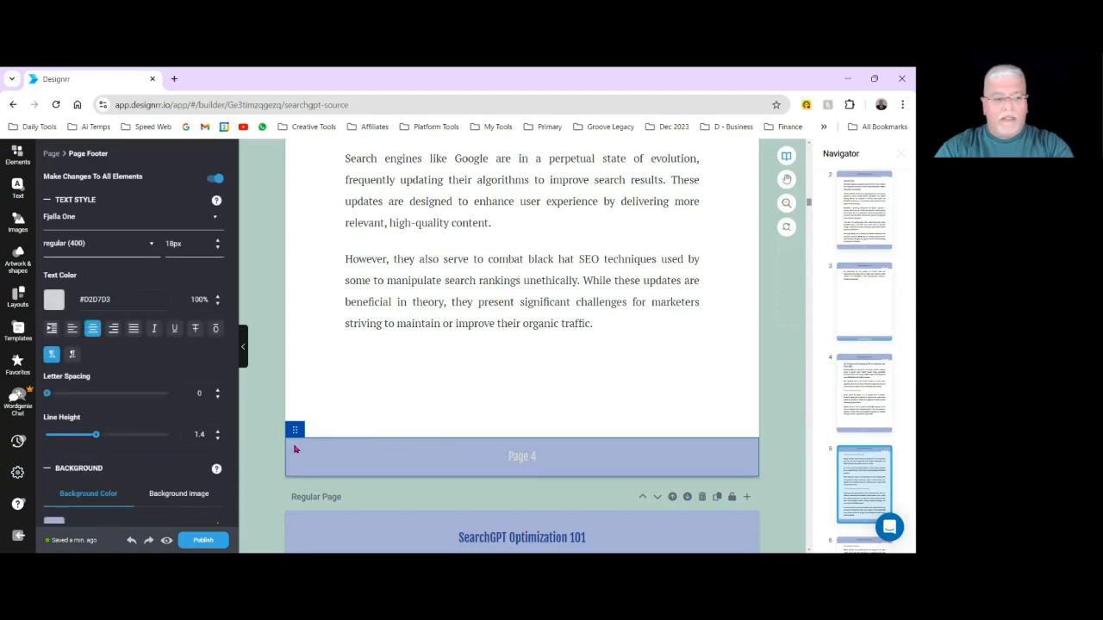
{"action": "scroll", "coordinate": [105, 491], "scroll_direction": "down", "scroll_amount": 2}
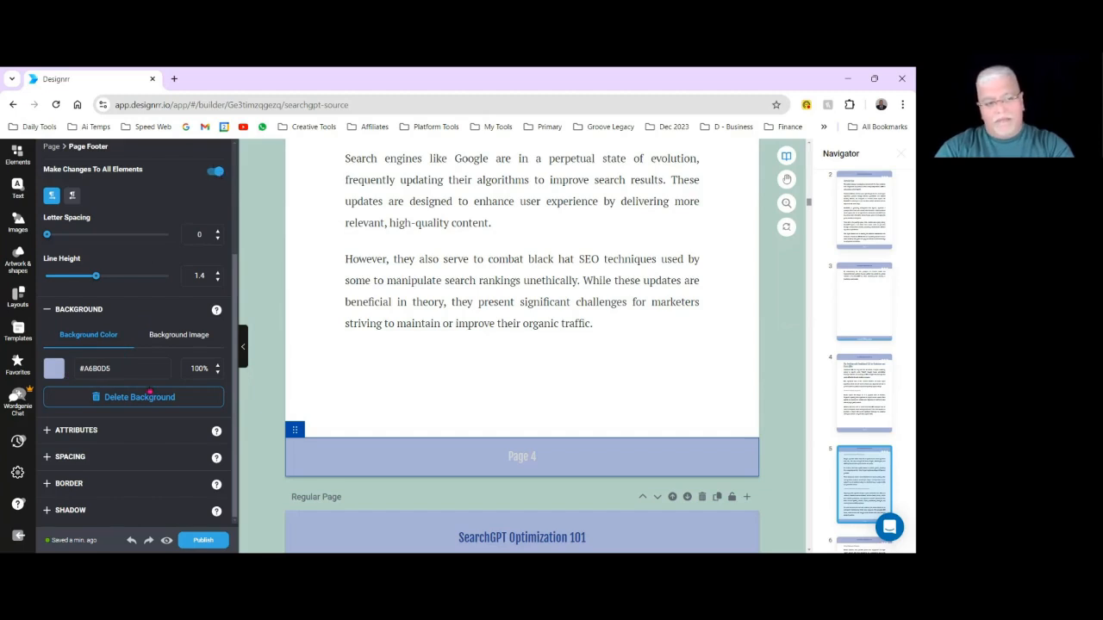
{"action": "left_click", "coordinate": [55, 371]}
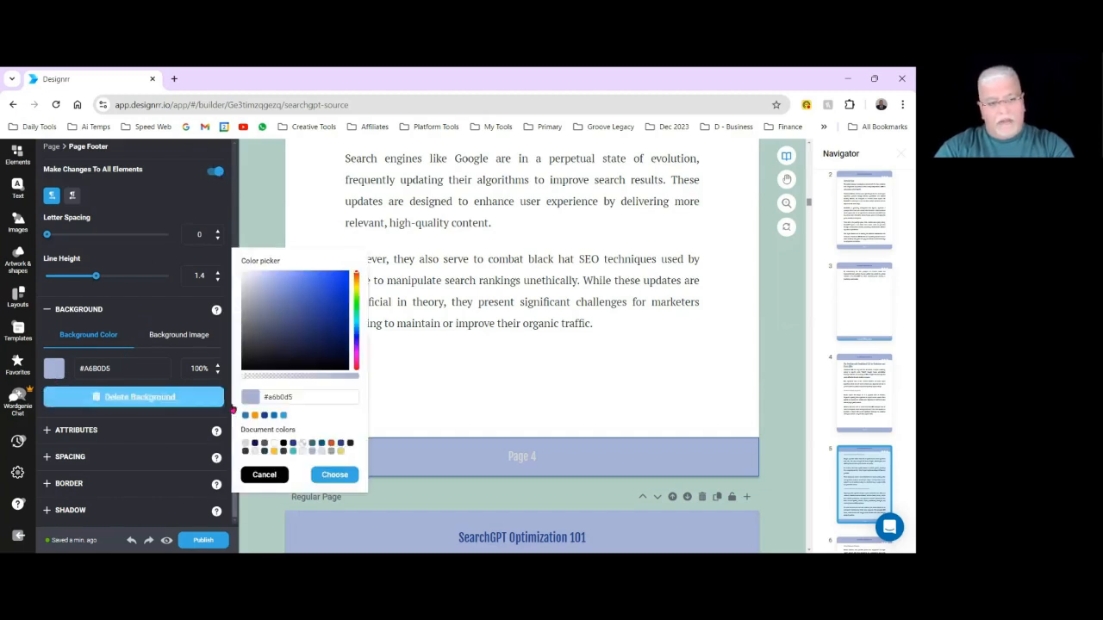
{"action": "left_click", "coordinate": [302, 444]}
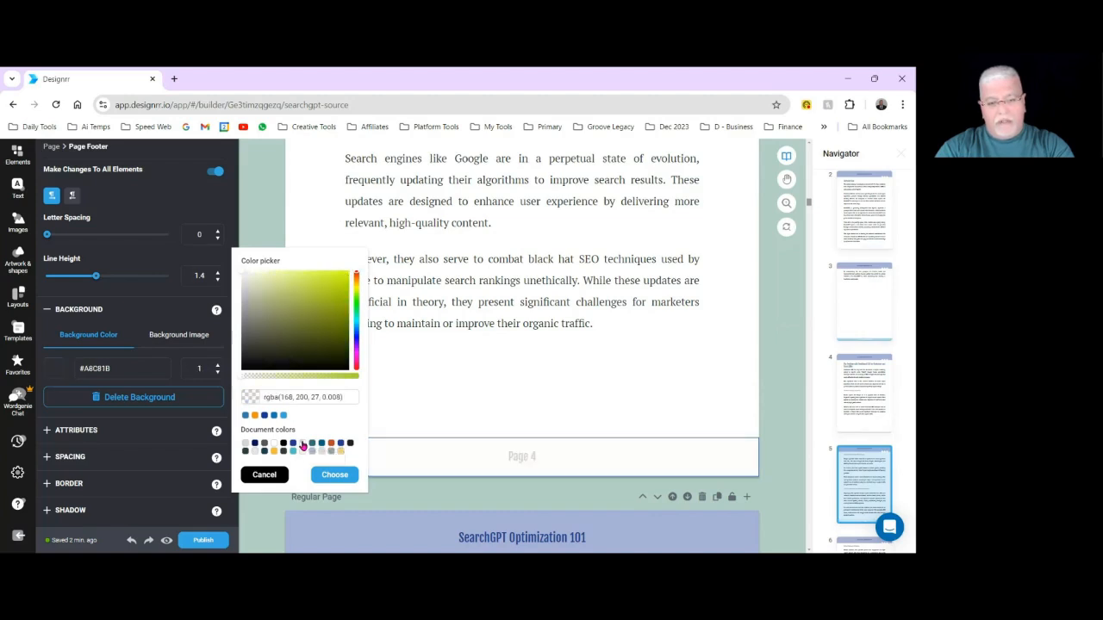
{"action": "left_click", "coordinate": [330, 475]}
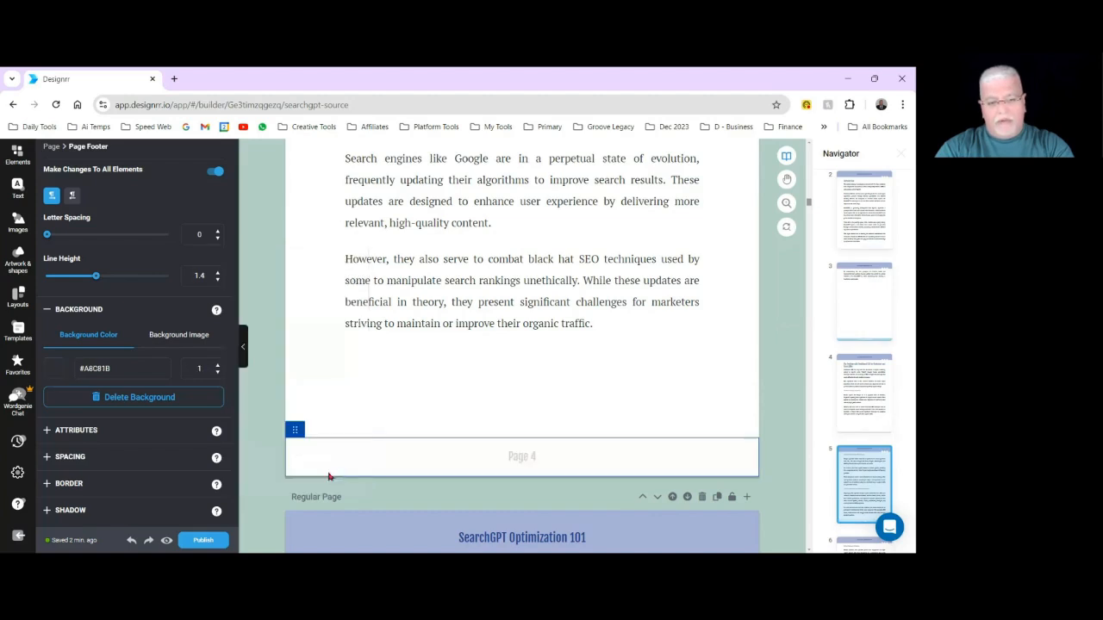
{"action": "scroll", "coordinate": [663, 472], "scroll_direction": "down", "scroll_amount": 10}
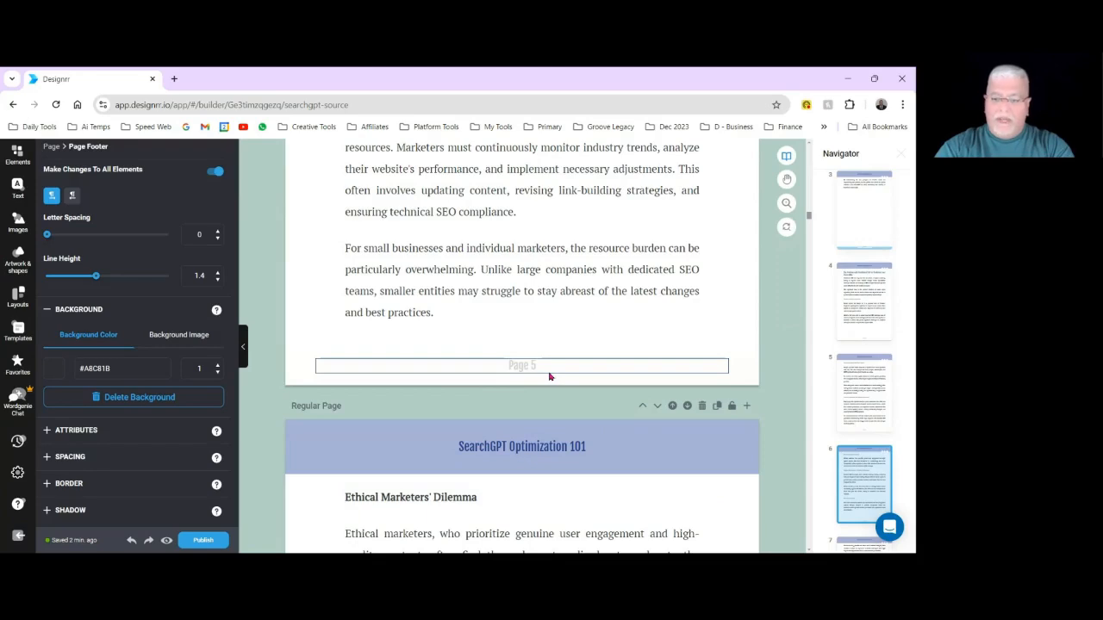
{"action": "scroll", "coordinate": [549, 376], "scroll_direction": "up", "scroll_amount": 10}
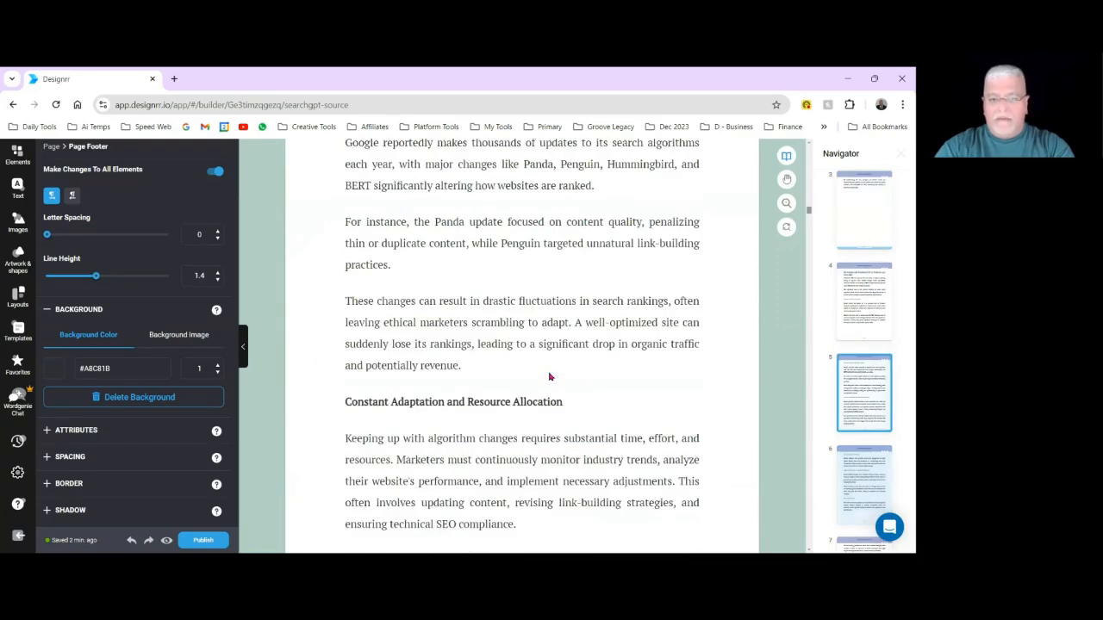
Set the text colour of the footer's "Page" label to blue #16379D, applied to all page number labels.
{"action": "scroll", "coordinate": [557, 376], "scroll_direction": "down", "scroll_amount": 3}
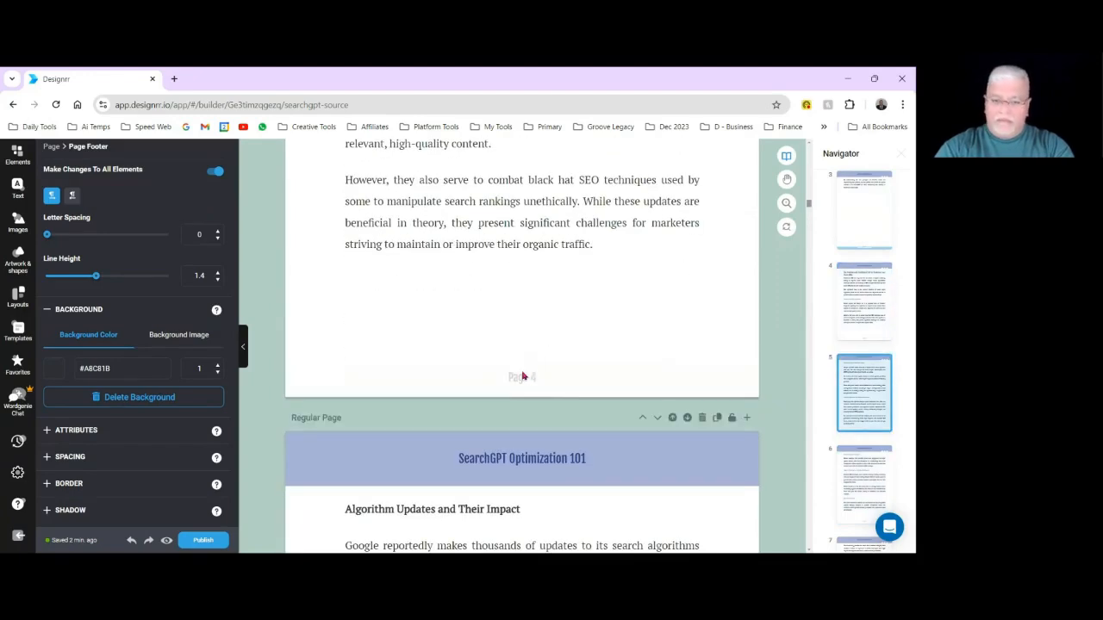
{"action": "left_click", "coordinate": [522, 380]}
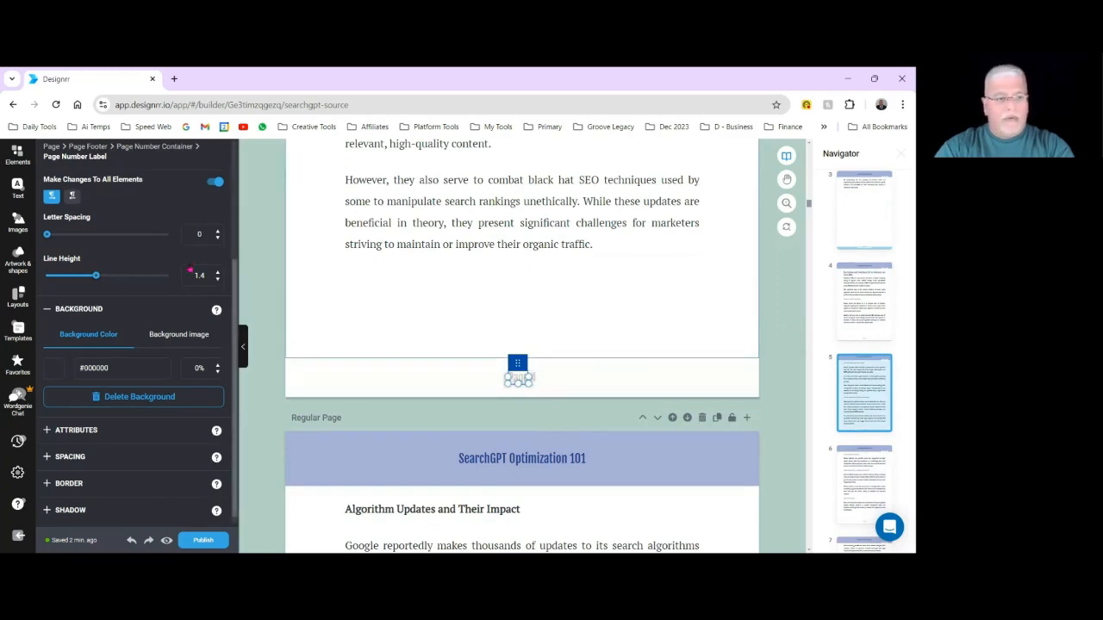
{"action": "scroll", "coordinate": [188, 310], "scroll_direction": "up", "scroll_amount": 2}
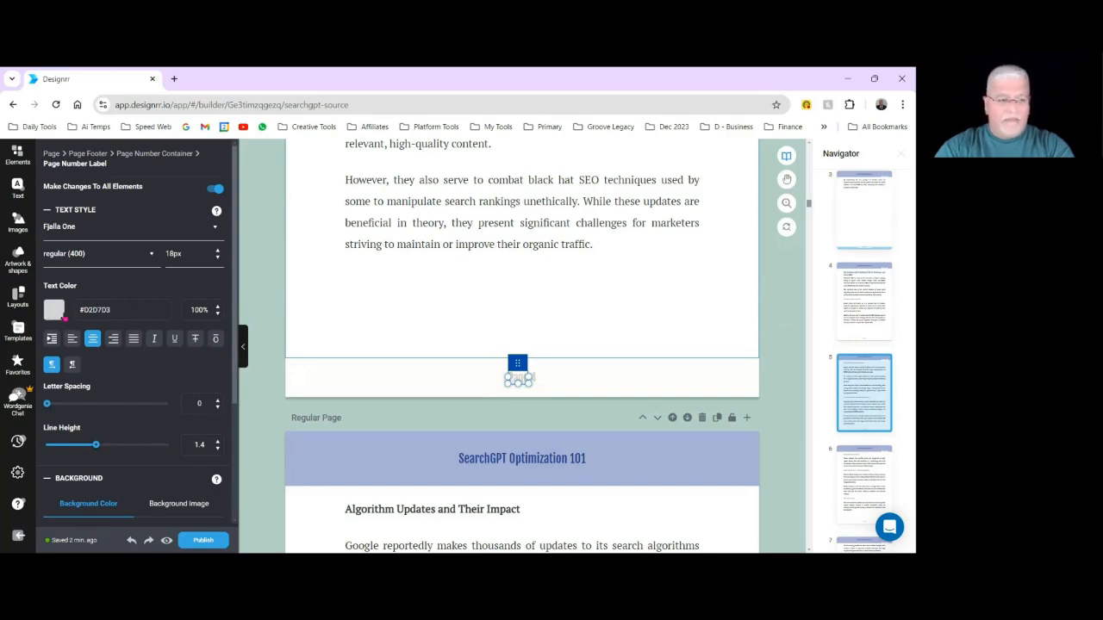
{"action": "left_click", "coordinate": [60, 312]}
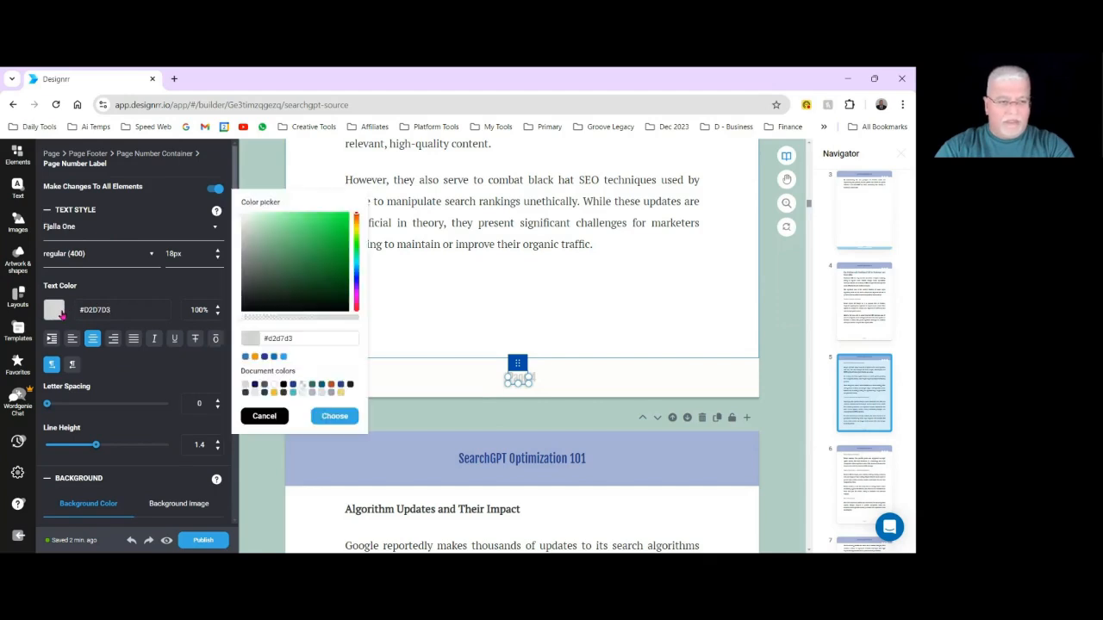
{"action": "left_click", "coordinate": [294, 386]}
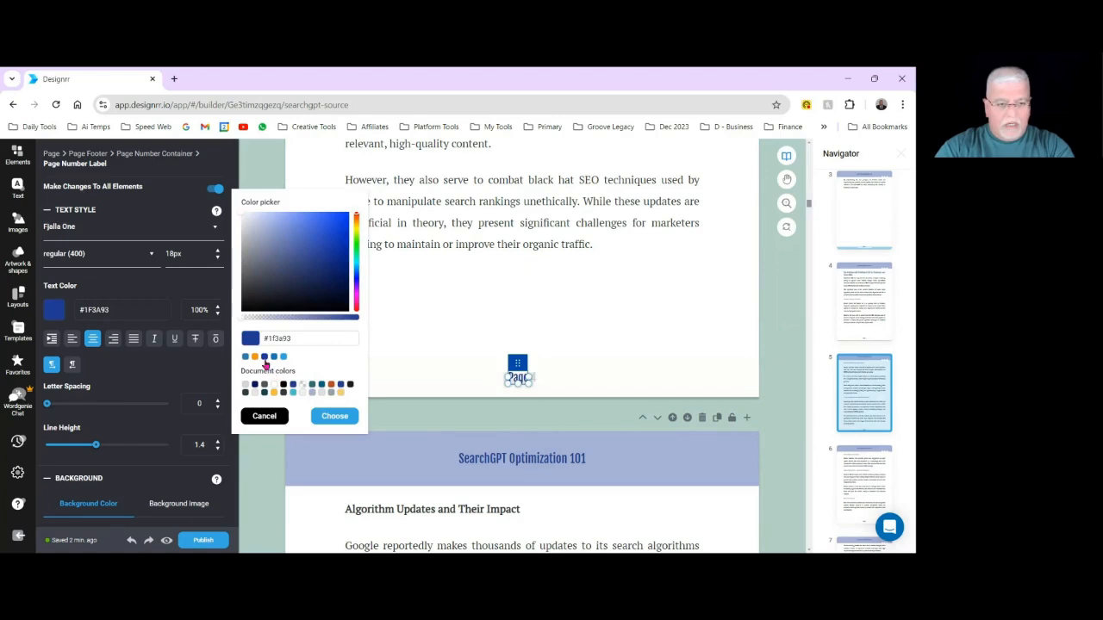
{"action": "left_click", "coordinate": [264, 358]}
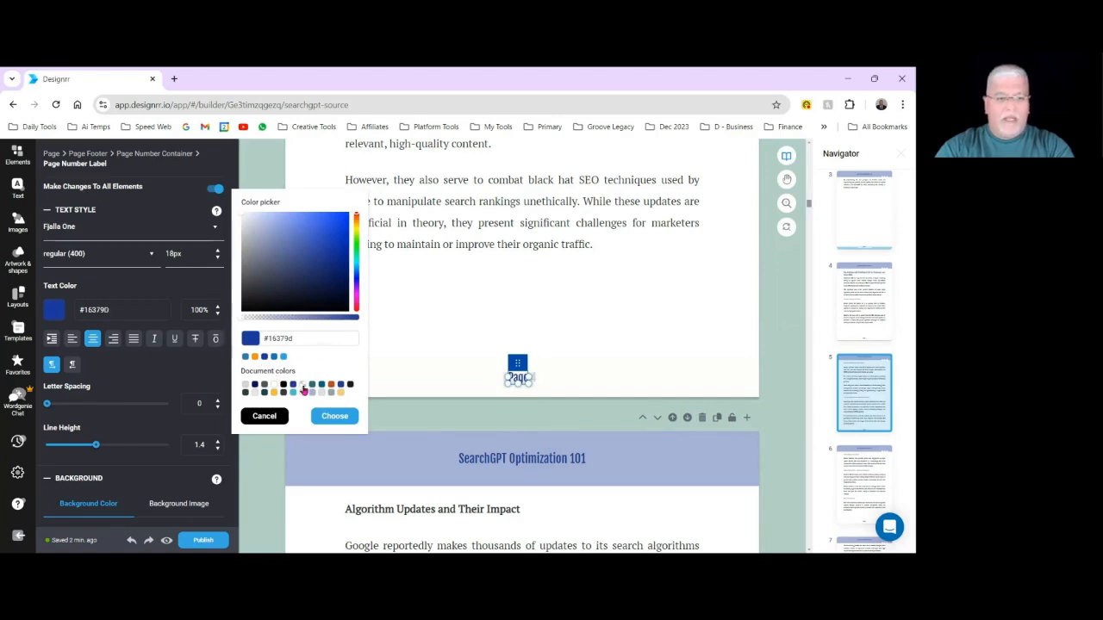
{"action": "left_click", "coordinate": [334, 416]}
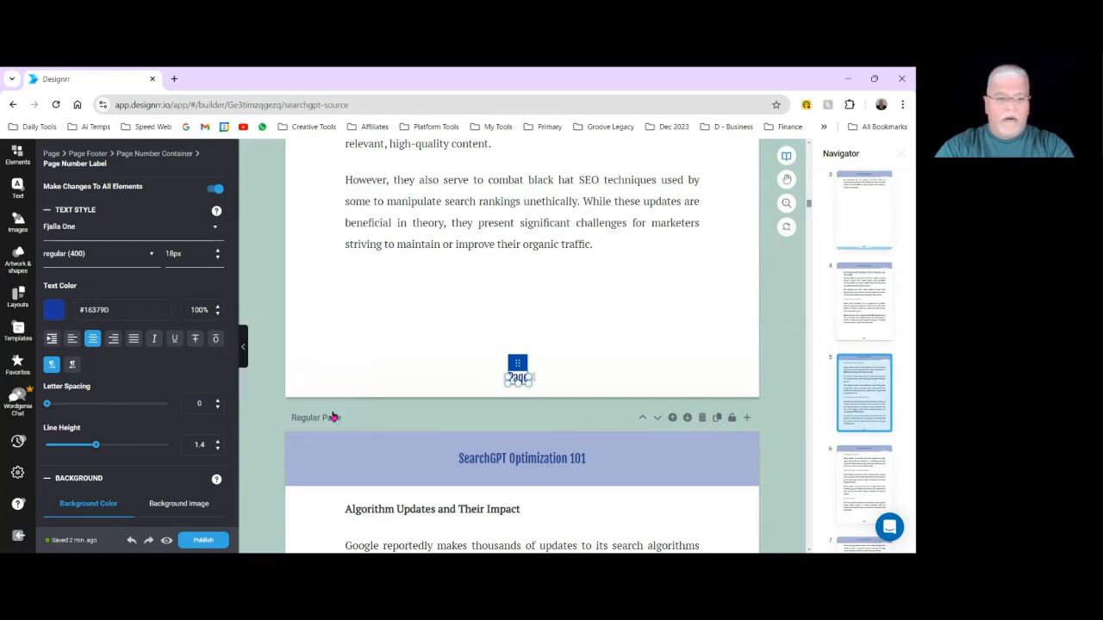
{"action": "left_click", "coordinate": [561, 366]}
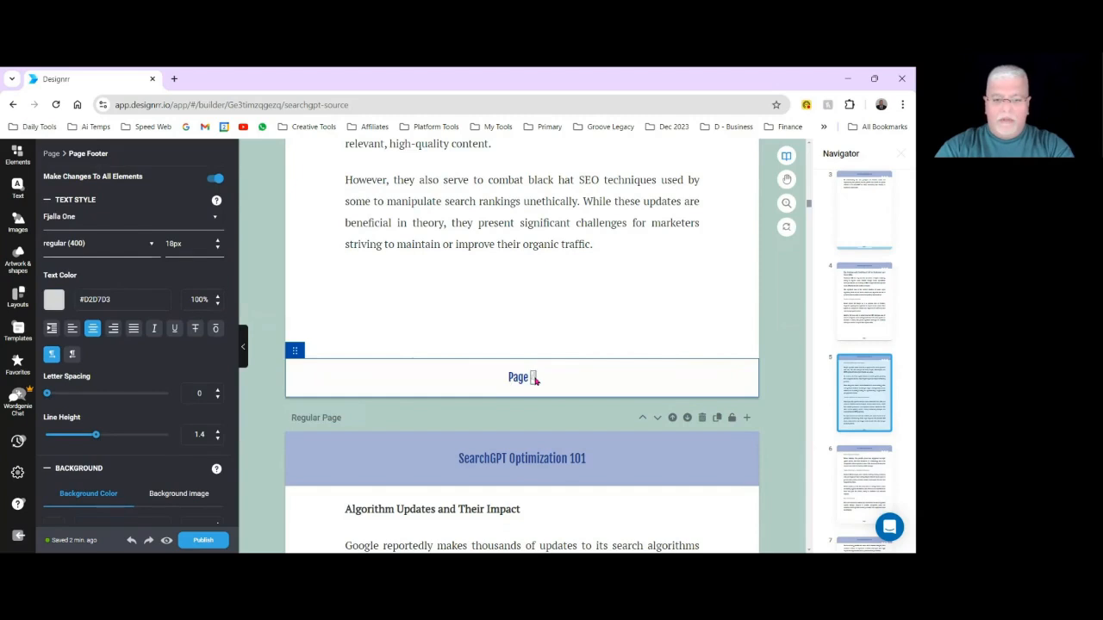
Set the footer page number's text colour to blue #16379D for all pages and check the footers on the surrounding pages.
{"action": "left_click", "coordinate": [533, 378]}
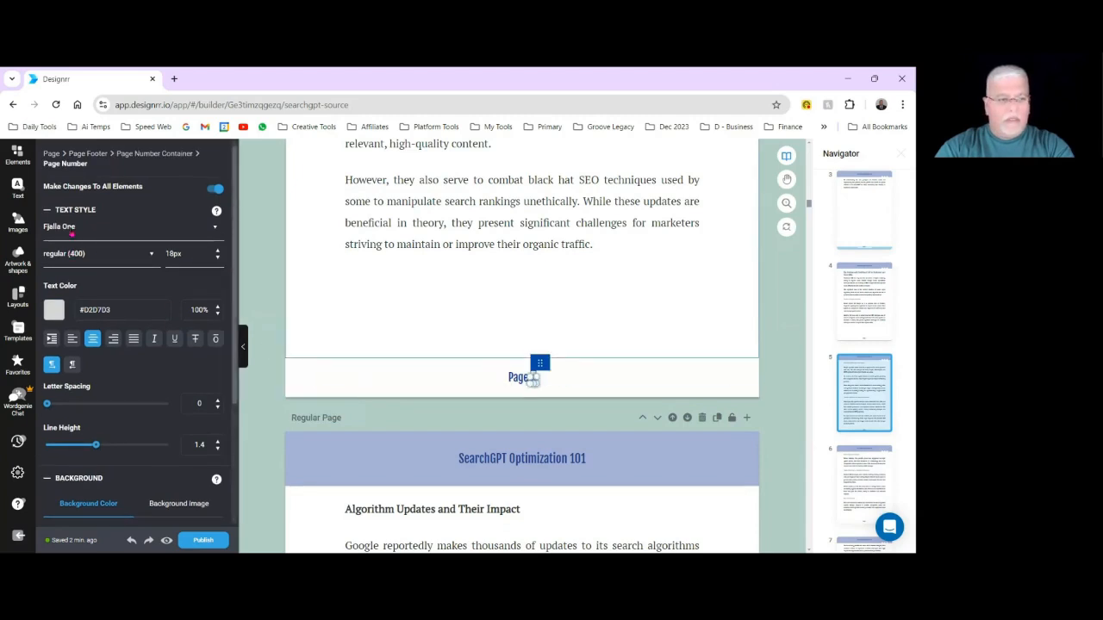
{"action": "left_click", "coordinate": [55, 310]}
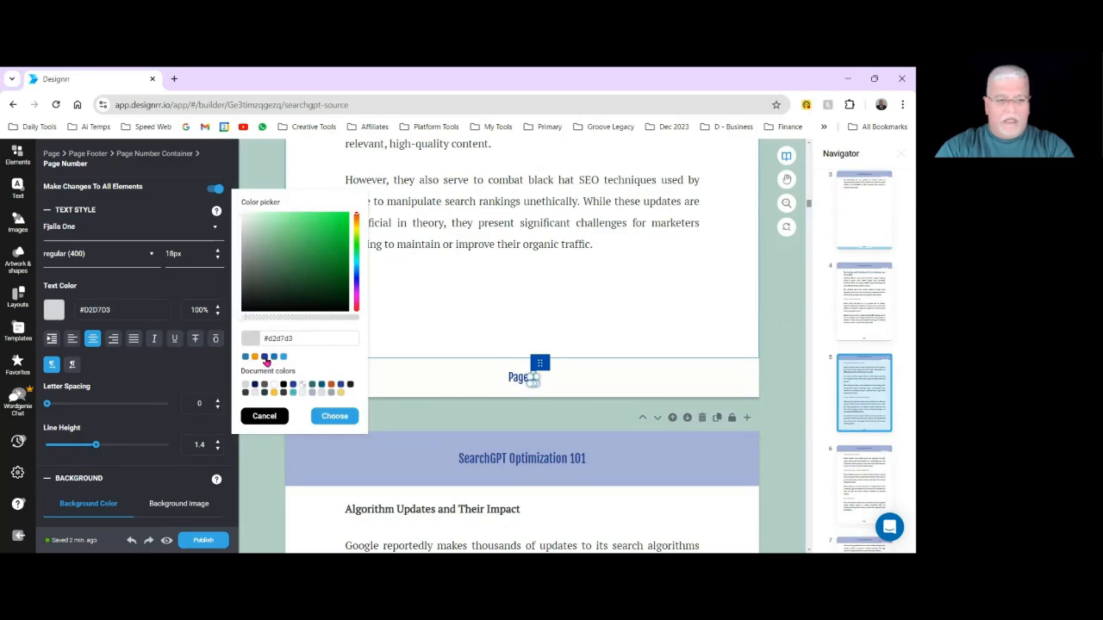
{"action": "left_click", "coordinate": [265, 359]}
{"action": "left_click", "coordinate": [335, 416]}
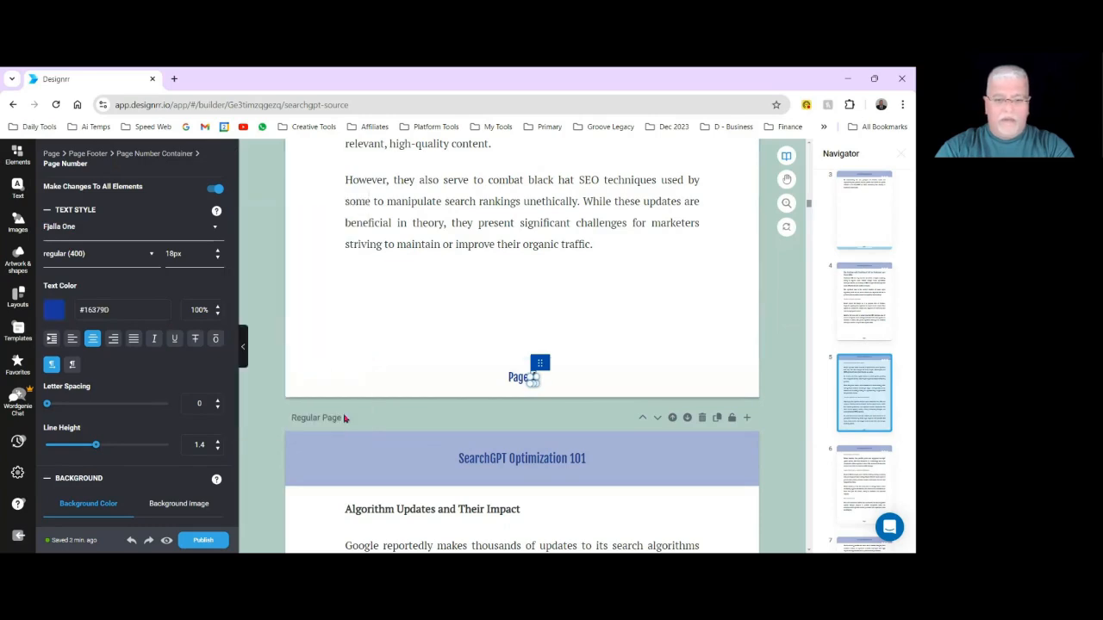
{"action": "left_click", "coordinate": [653, 388]}
{"action": "left_click", "coordinate": [332, 331]}
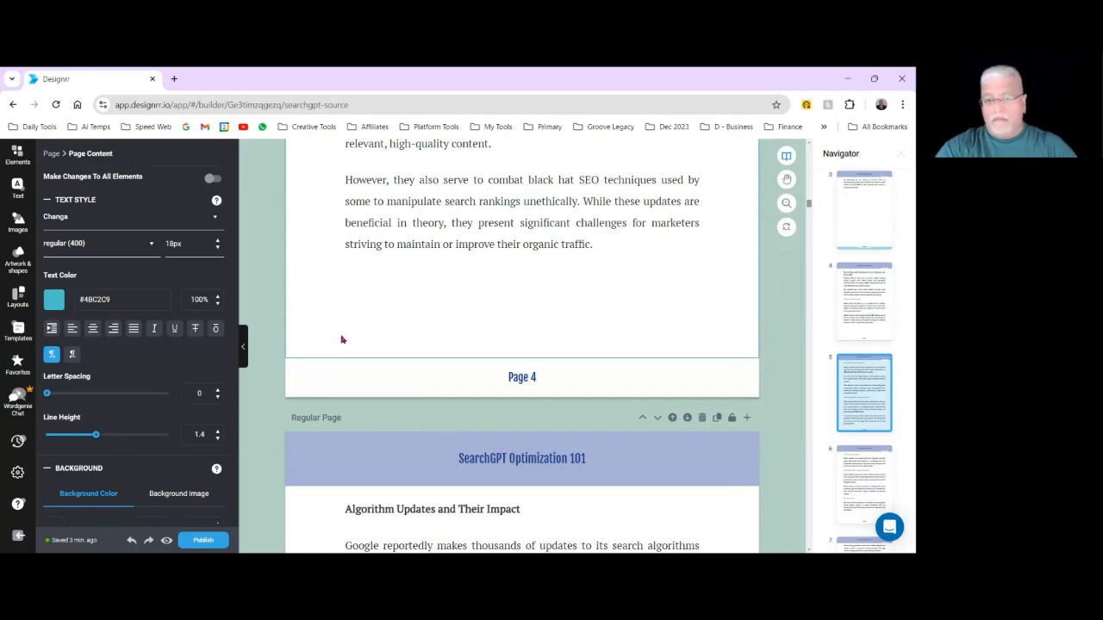
{"action": "scroll", "coordinate": [342, 332], "scroll_direction": "down", "scroll_amount": 8}
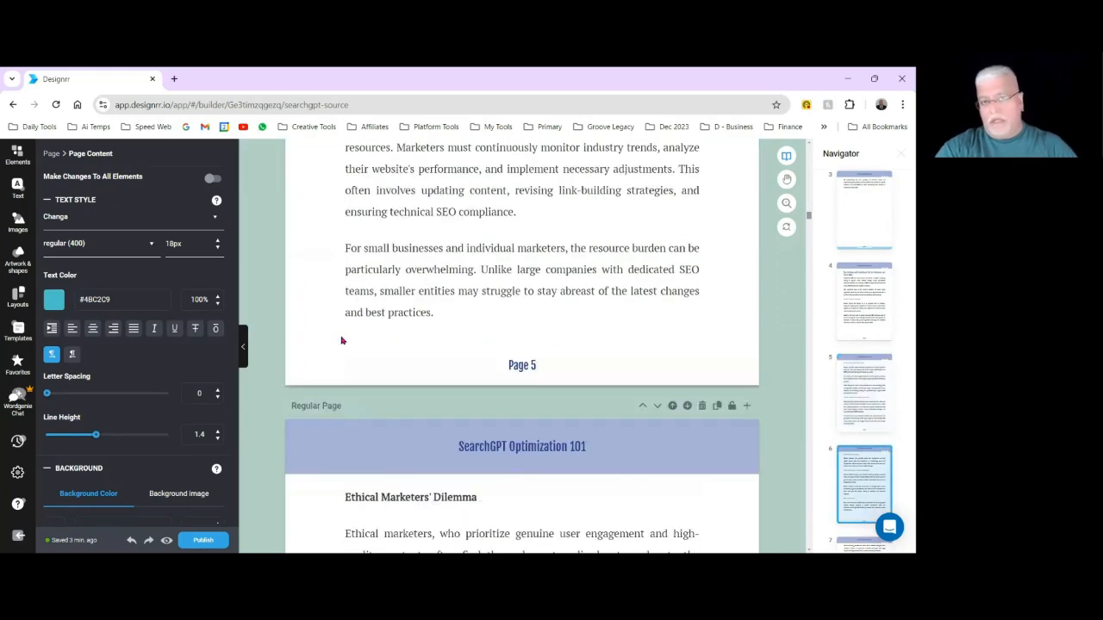
{"action": "scroll", "coordinate": [342, 341], "scroll_direction": "down", "scroll_amount": 8}
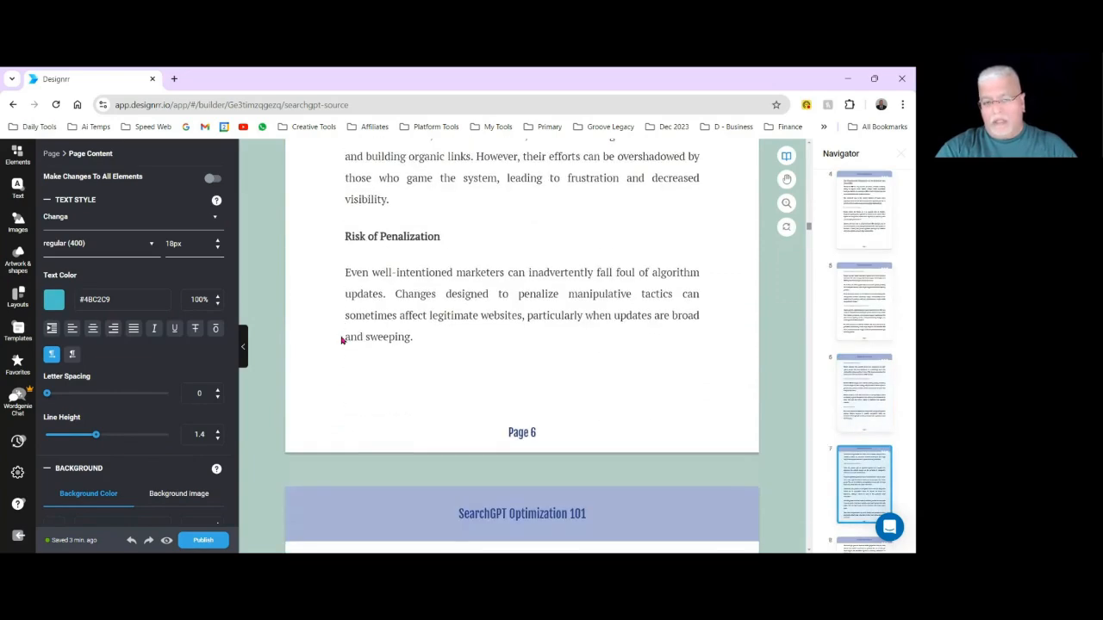
{"action": "scroll", "coordinate": [341, 340], "scroll_direction": "up", "scroll_amount": 20}
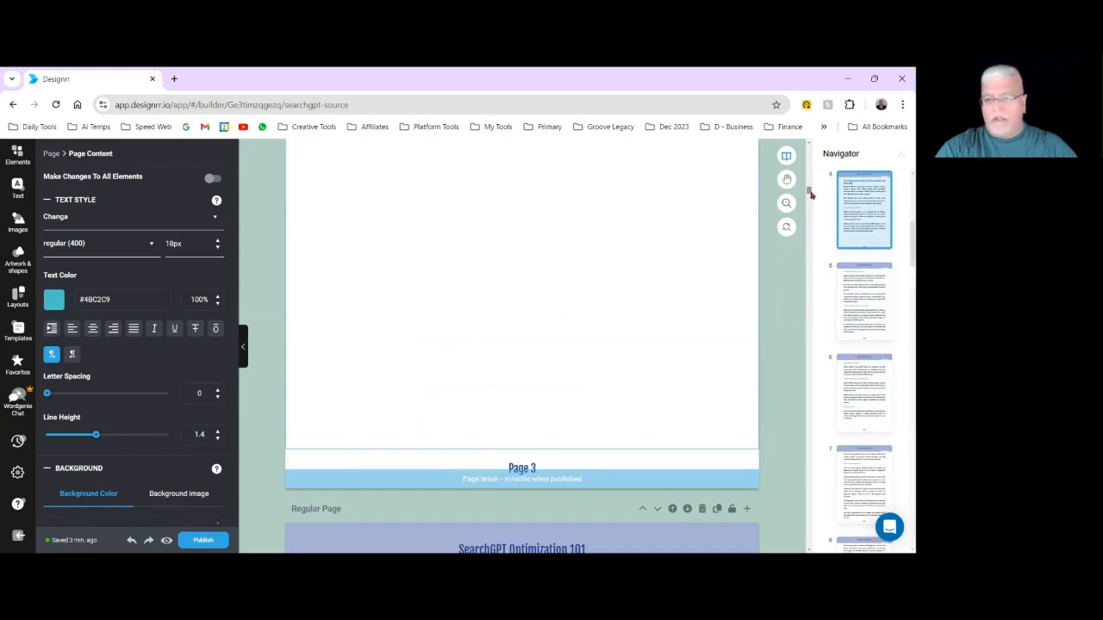
Go to the Back Page at the end of the ebook and review its placeholder heading and paragraphs.
{"action": "left_click_drag", "start_coordinate": [808, 192], "coordinate": [808, 555]}
{"action": "scroll", "coordinate": [442, 316], "scroll_direction": "up", "scroll_amount": 2}
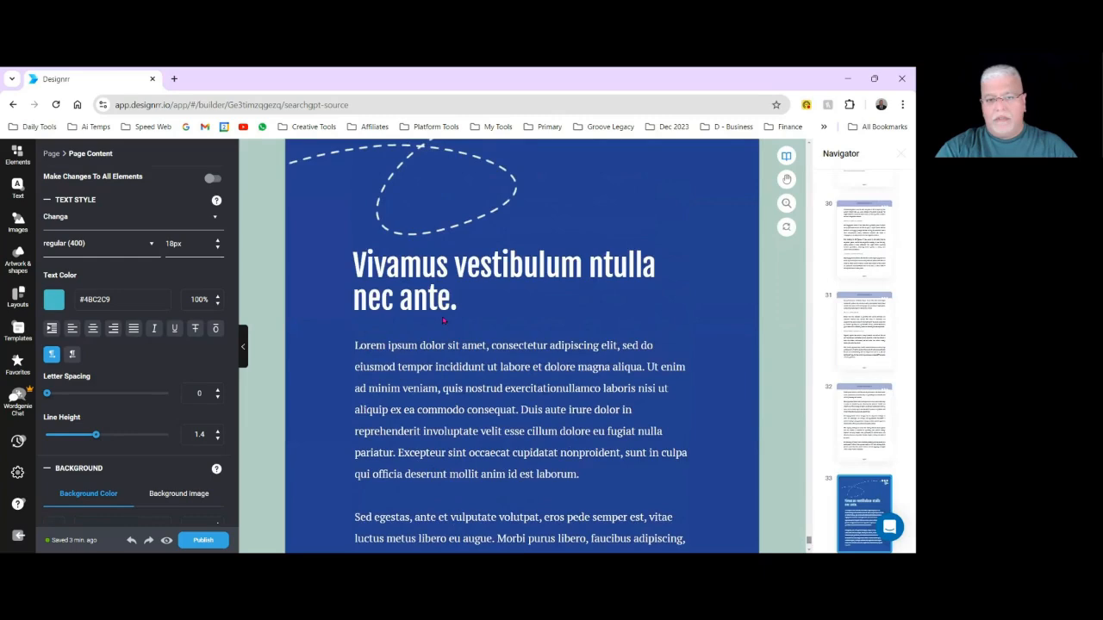
{"action": "scroll", "coordinate": [444, 321], "scroll_direction": "up", "scroll_amount": 1}
{"action": "scroll", "coordinate": [444, 321], "scroll_direction": "down", "scroll_amount": 2}
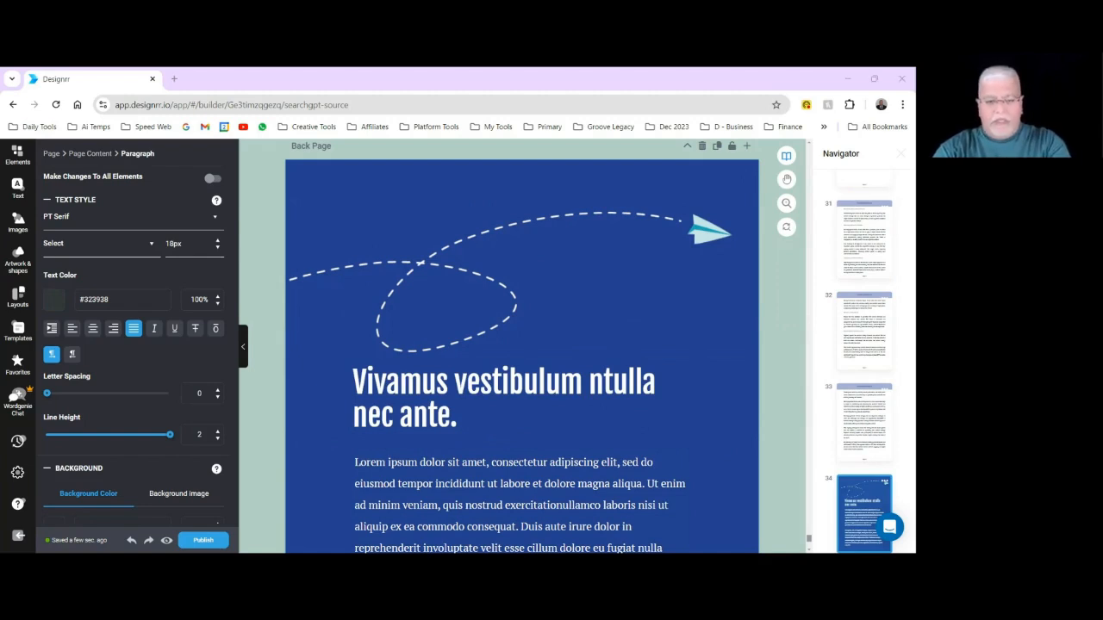
{"action": "scroll", "coordinate": [445, 359], "scroll_direction": "down", "scroll_amount": 3}
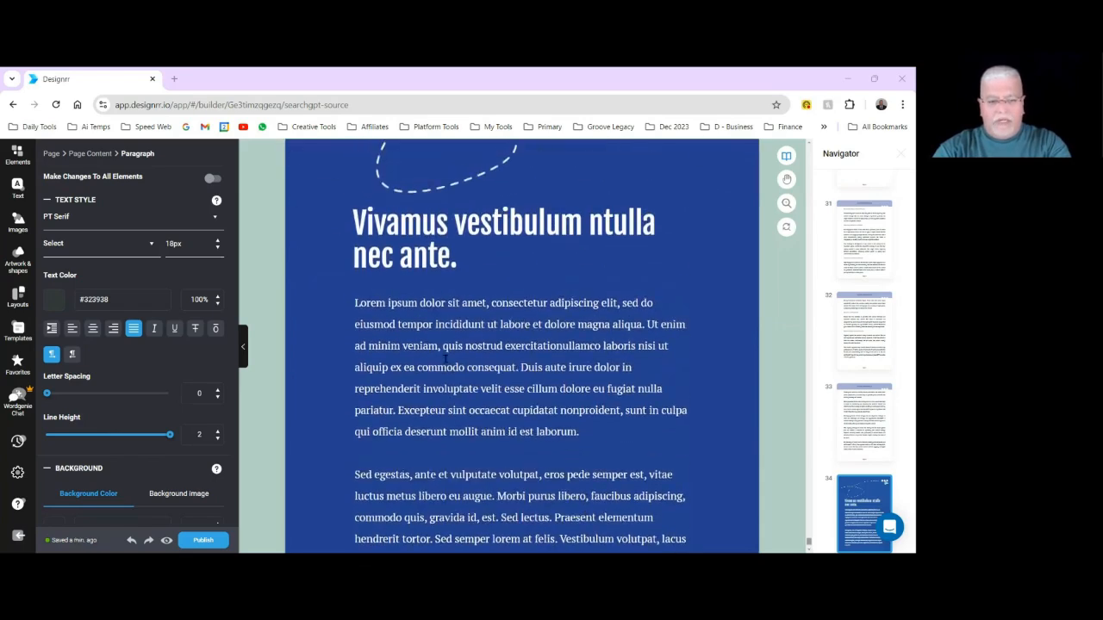
Replace the Back Page's first placeholder paragraph with the copied OpenAI SearchGPT introduction and delete the second placeholder paragraph.
{"action": "left_click", "coordinate": [401, 314]}
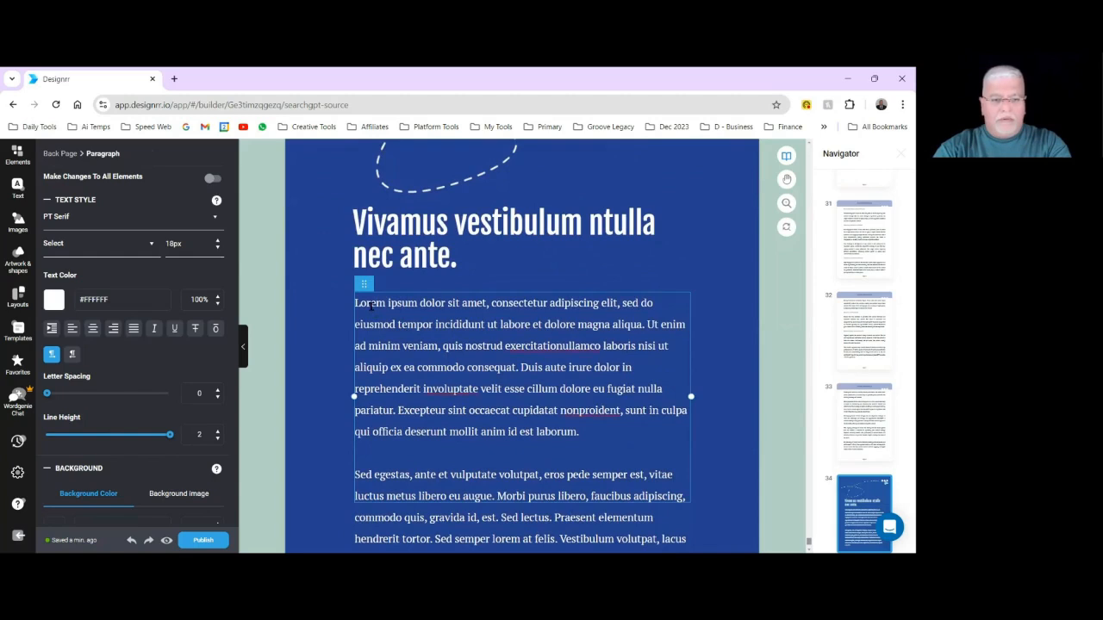
{"action": "double_click", "coordinate": [373, 305]}
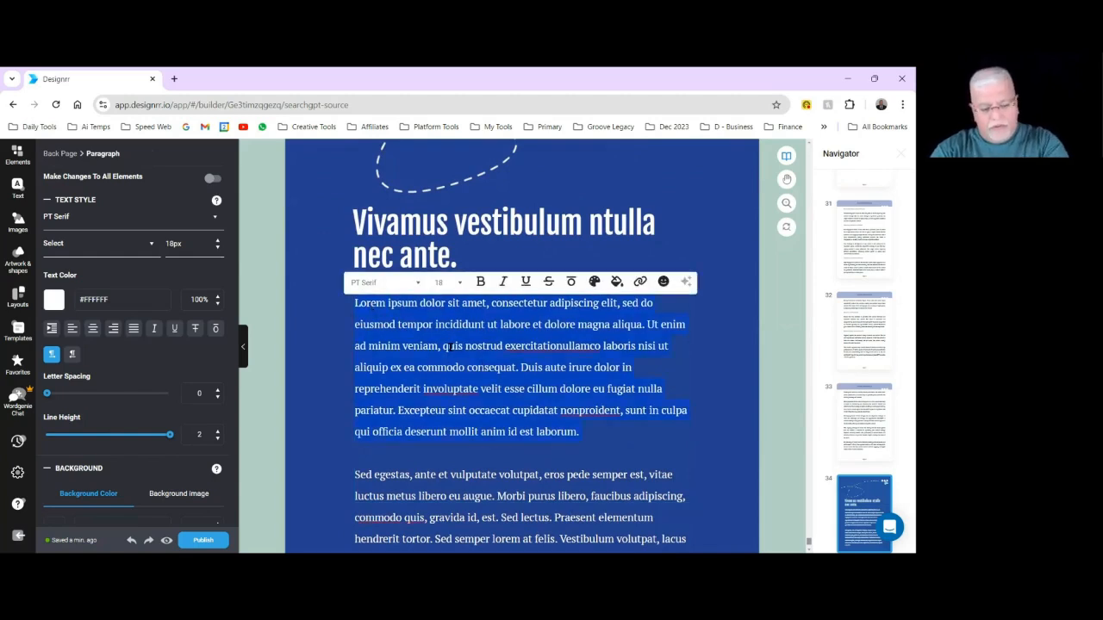
{"action": "type", "text": "OpenAI has announced that its prototype, SearchGPT is now accepting people on its waitlist. All of the news articles say that are aiming to overtake Google as the #1 method of search by consumers. There are benefits and drawbacks to this for marketers, so you need to get fully prepared during this testing phase so you can see your content ranking well when the full roll-out happens. Some things will be similar, but there are some changes you need to make, and the goal is to help you achieve ranking in both search engines - traditional and AI-driven alike."}
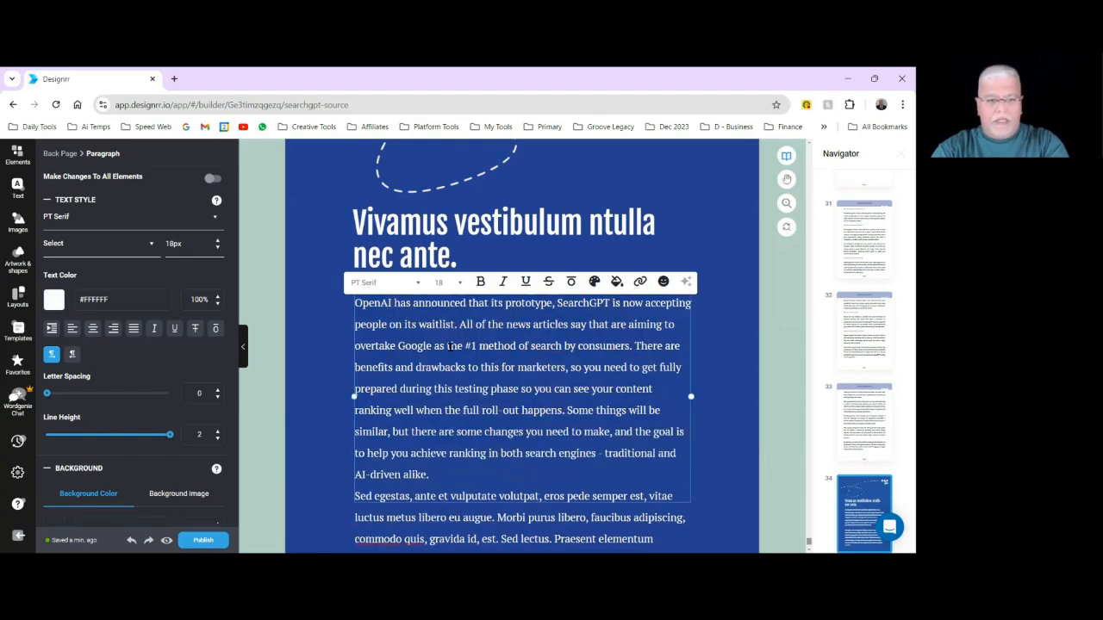
{"action": "scroll", "coordinate": [464, 475], "scroll_direction": "down", "scroll_amount": 2}
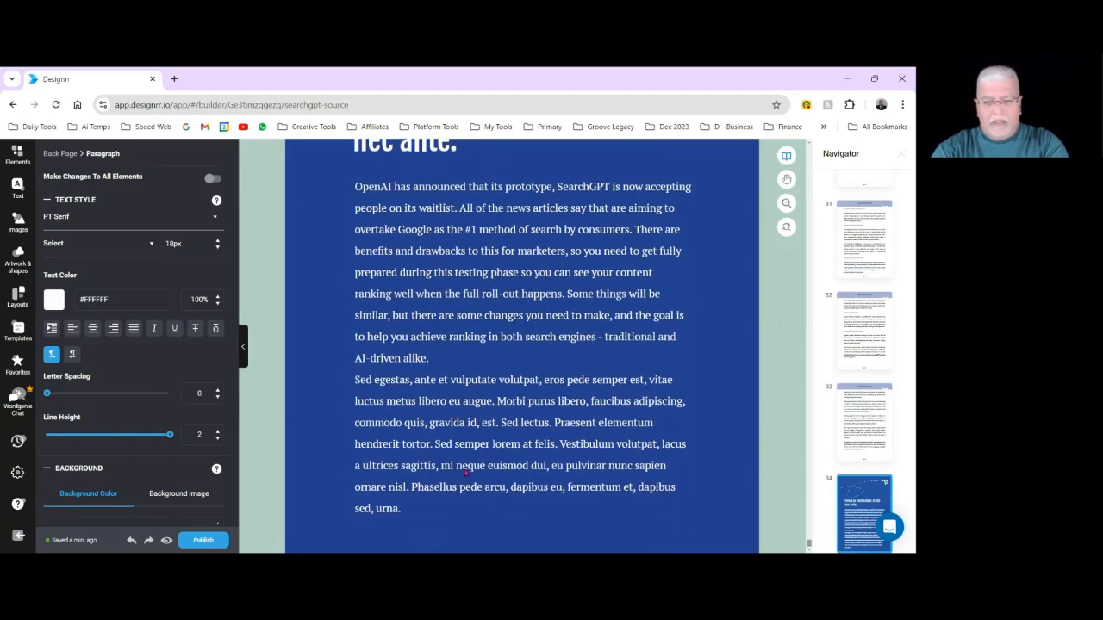
{"action": "double_click", "coordinate": [424, 403]}
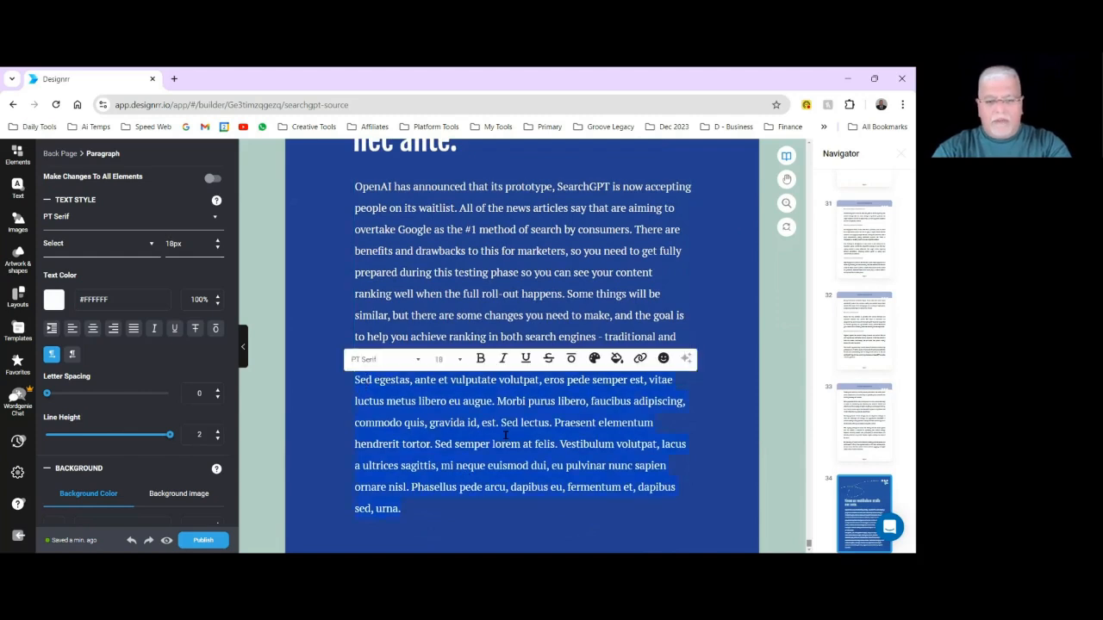
{"action": "key", "text": "BackSpace"}
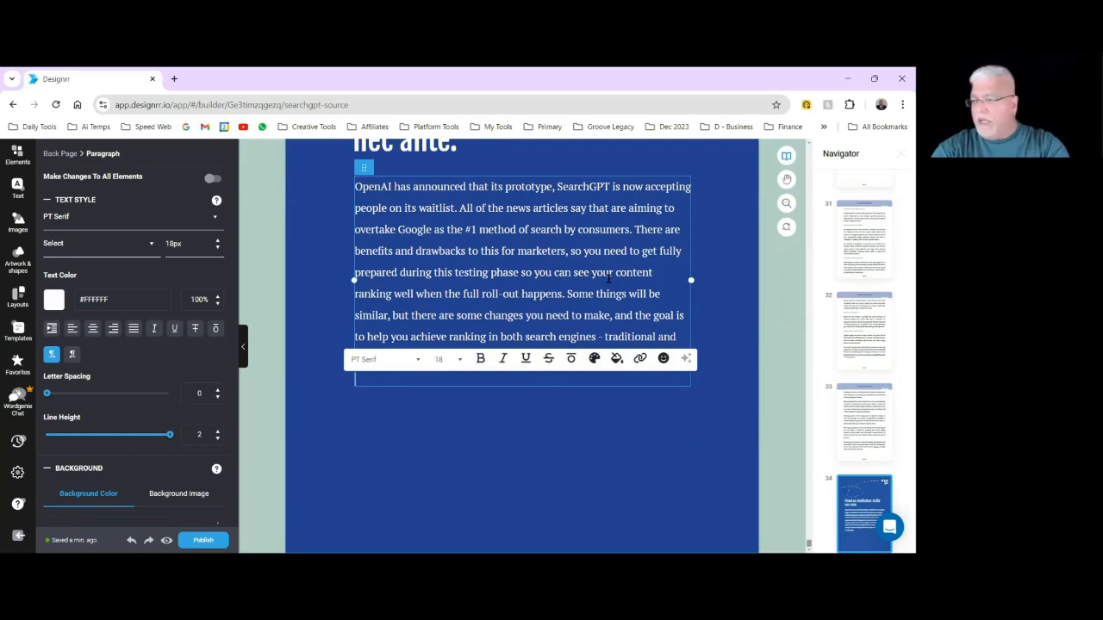
Split the Back Page introduction into two paragraphs separated by a blank line, starting the second at "There are benefits and drawbacks".
{"action": "scroll", "coordinate": [608, 278], "scroll_direction": "up", "scroll_amount": 1}
{"action": "left_click", "coordinate": [634, 309]}
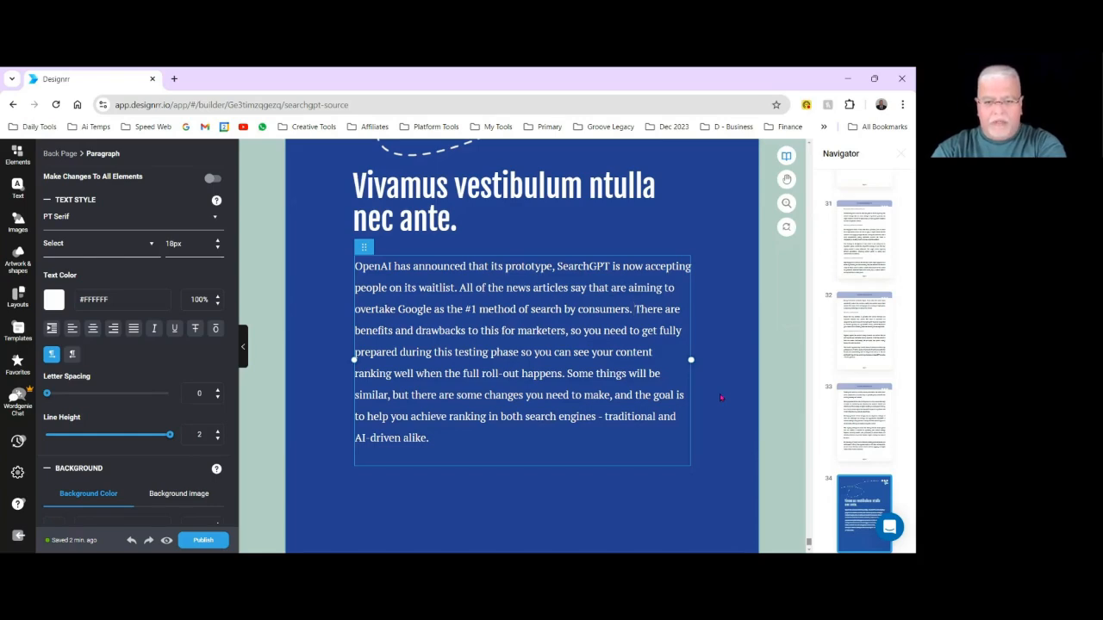
{"action": "key", "text": "Return"}
{"action": "key", "text": "Return"}
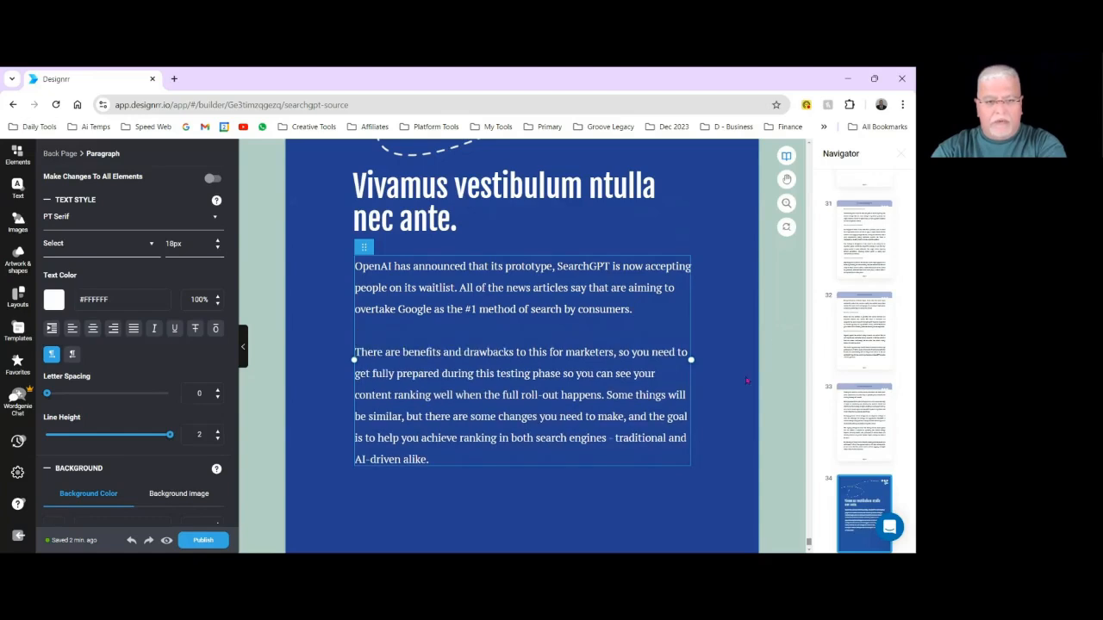
{"action": "left_click", "coordinate": [745, 263]}
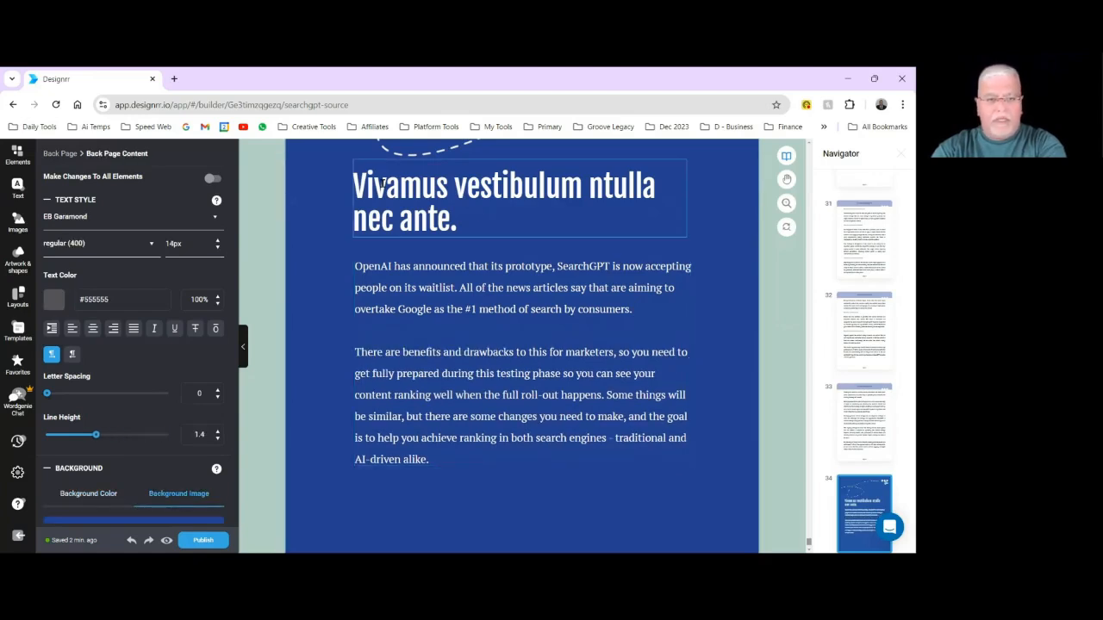
Replace the Back Page's placeholder heading with the copied title "SearchGPT Optimization 101".
{"action": "double_click", "coordinate": [382, 183]}
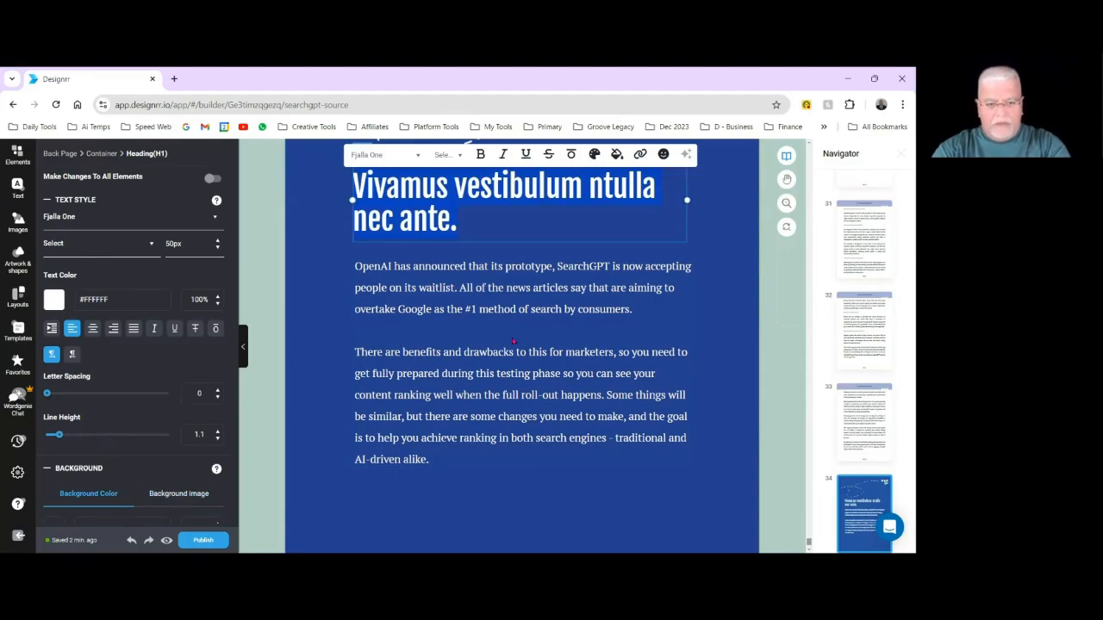
{"action": "type", "text": "SearchGPT Optimization 101"}
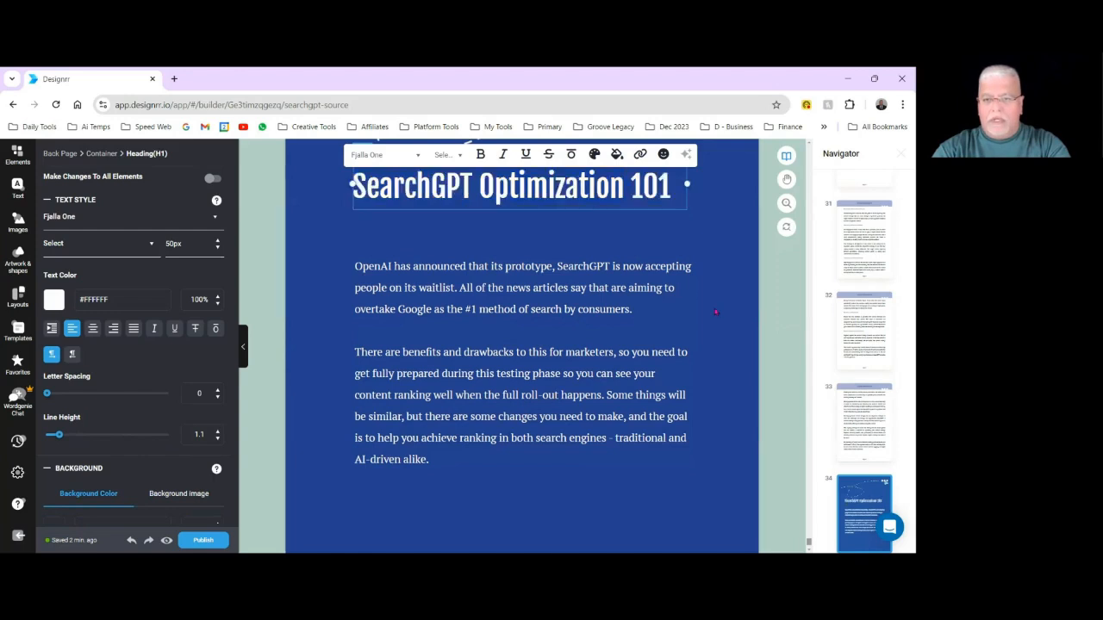
{"action": "left_click", "coordinate": [715, 388]}
{"action": "scroll", "coordinate": [672, 377], "scroll_direction": "up", "scroll_amount": 2}
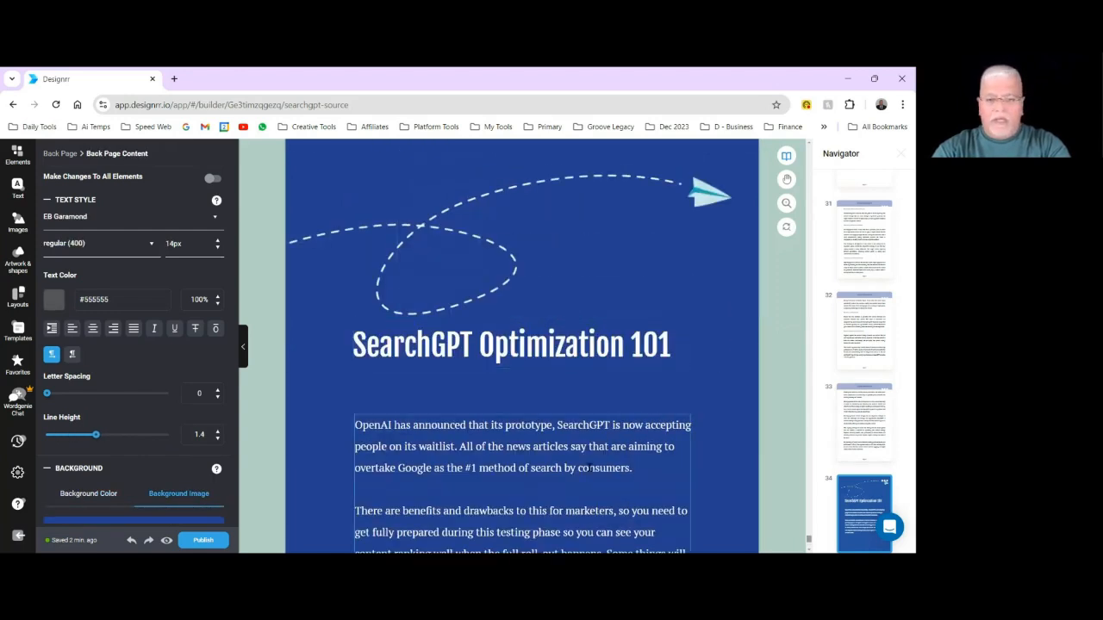
Upload the OpenAI and Google logo images to the My Images folder and show that folder's contents.
{"action": "scroll", "coordinate": [593, 458], "scroll_direction": "down", "scroll_amount": 4}
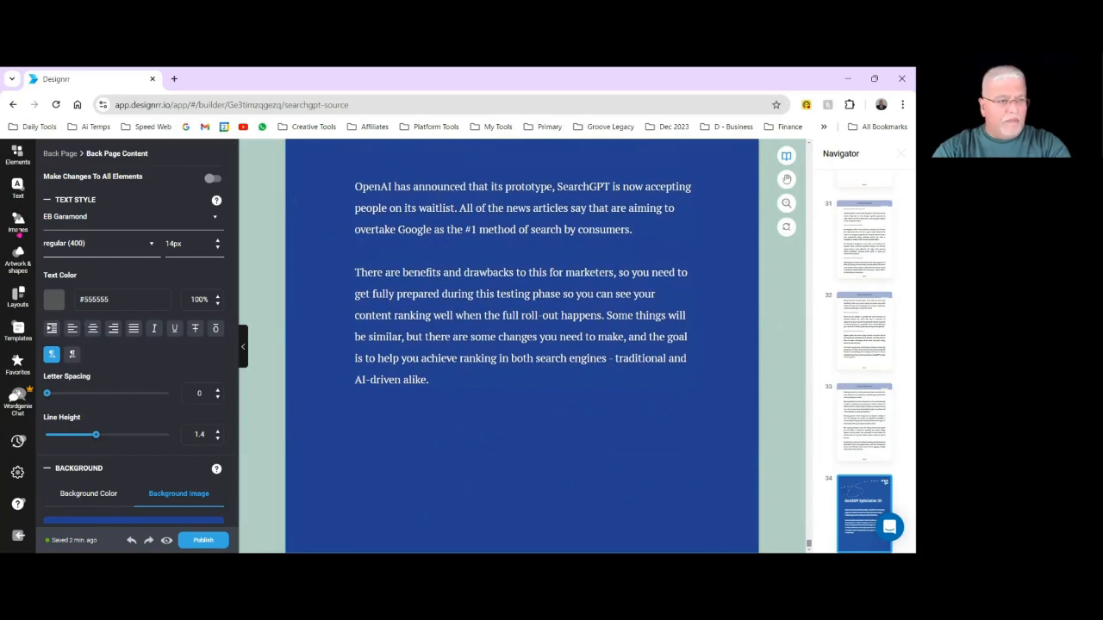
{"action": "left_click", "coordinate": [17, 226]}
{"action": "left_click", "coordinate": [184, 191]}
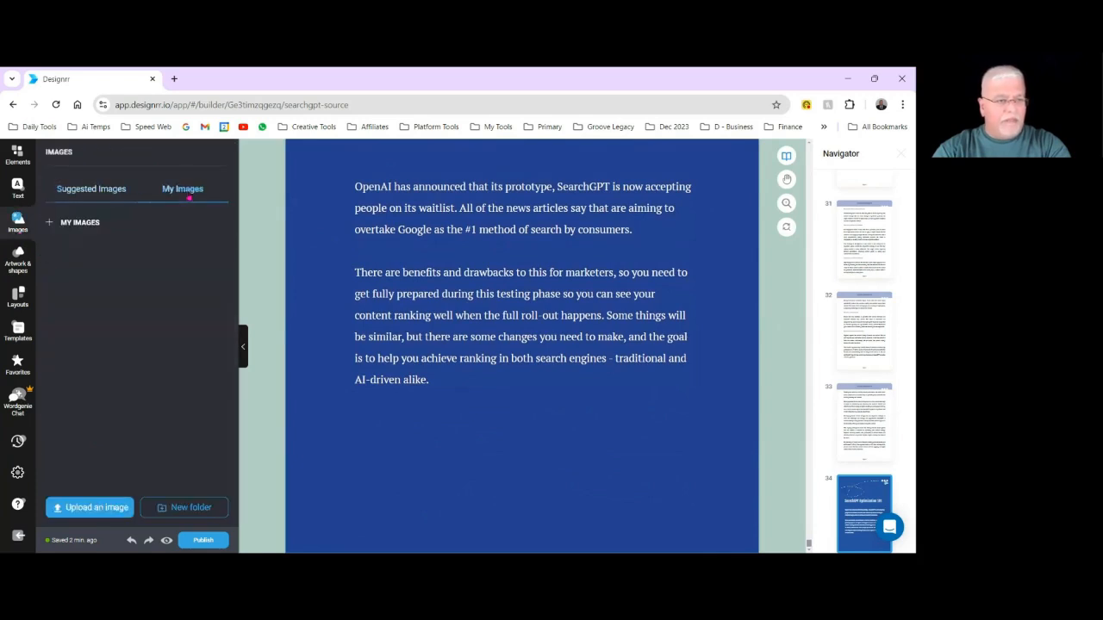
{"action": "left_click", "coordinate": [113, 514]}
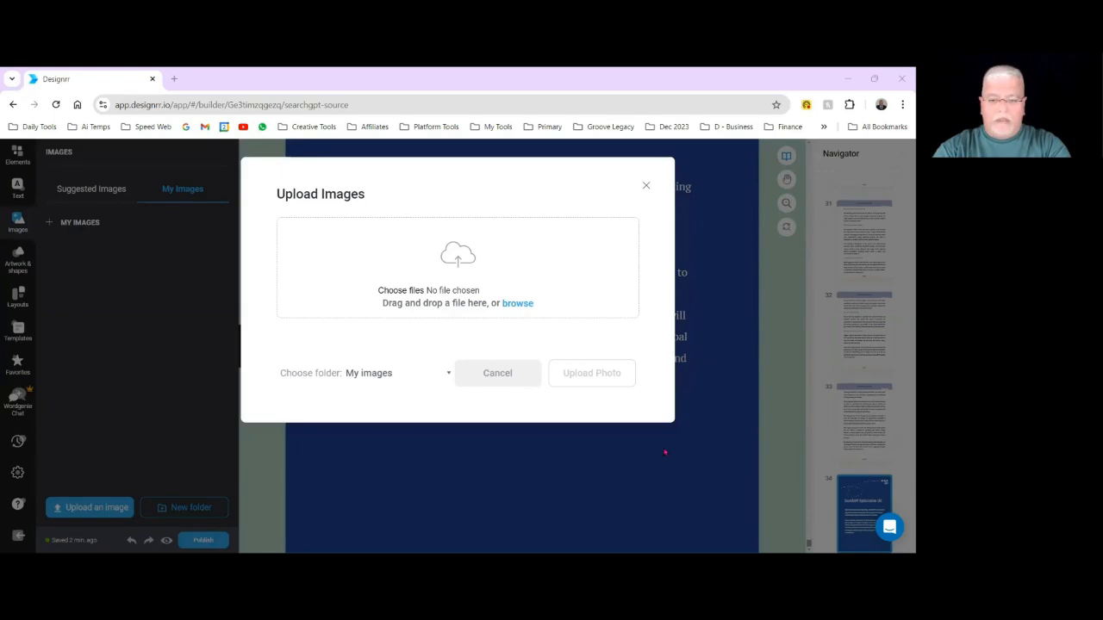
{"action": "key", "text": "Return"}
{"action": "left_click", "coordinate": [591, 434]}
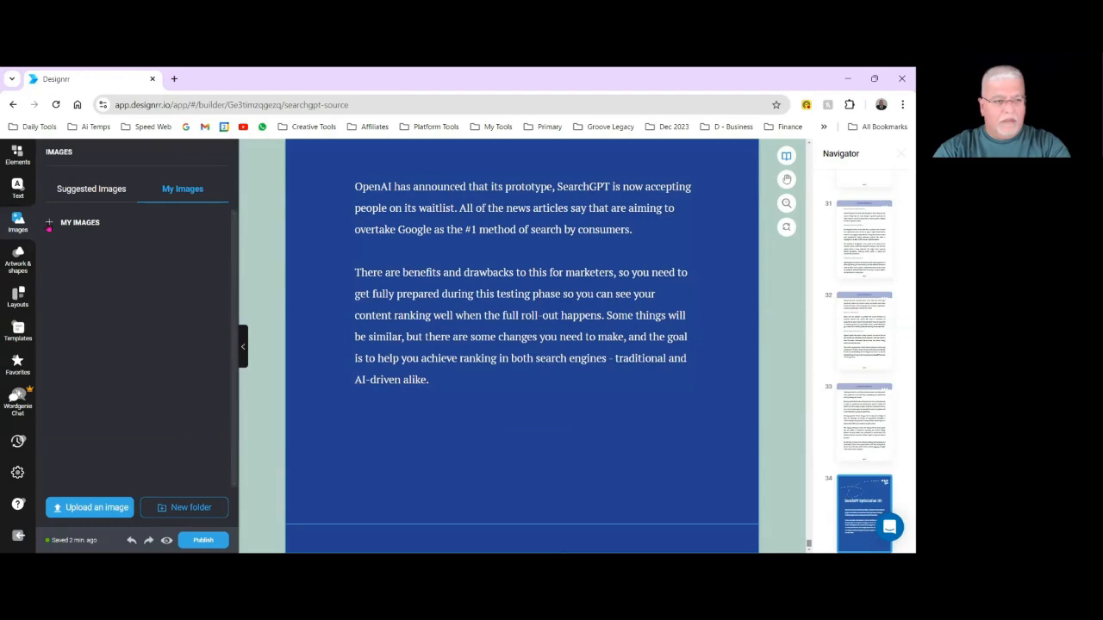
{"action": "left_click", "coordinate": [51, 222]}
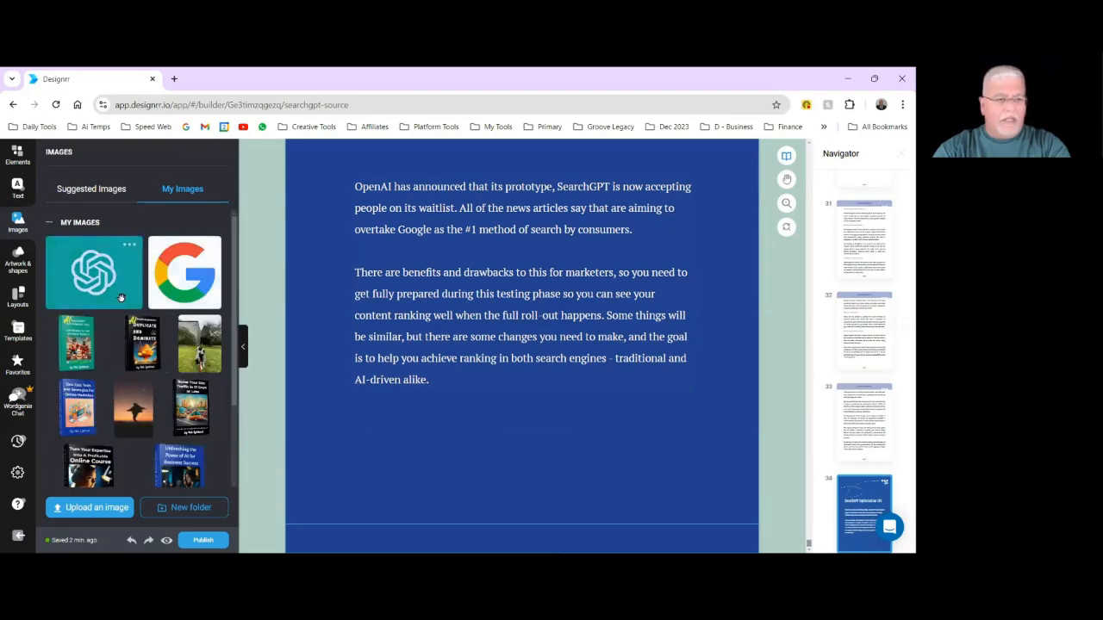
Place the Google logo on the Back Page, shrink it to a small square and align it with the text's left edge below the last paragraph.
{"action": "scroll", "coordinate": [490, 379], "scroll_direction": "up", "scroll_amount": 2}
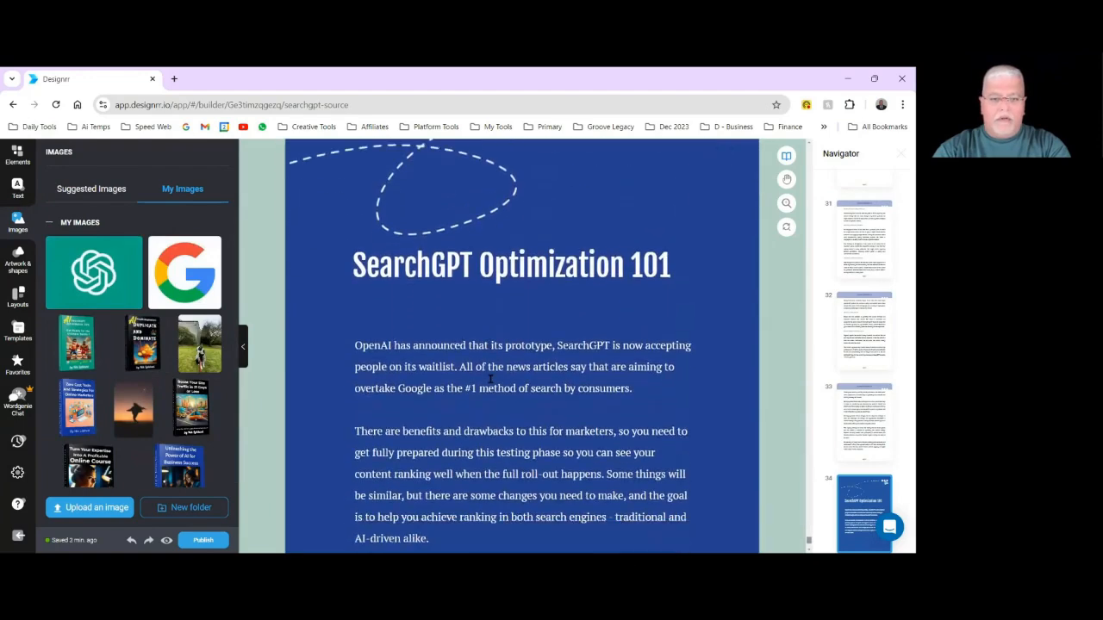
{"action": "scroll", "coordinate": [491, 379], "scroll_direction": "down", "scroll_amount": 1}
{"action": "scroll", "coordinate": [490, 380], "scroll_direction": "down", "scroll_amount": 1}
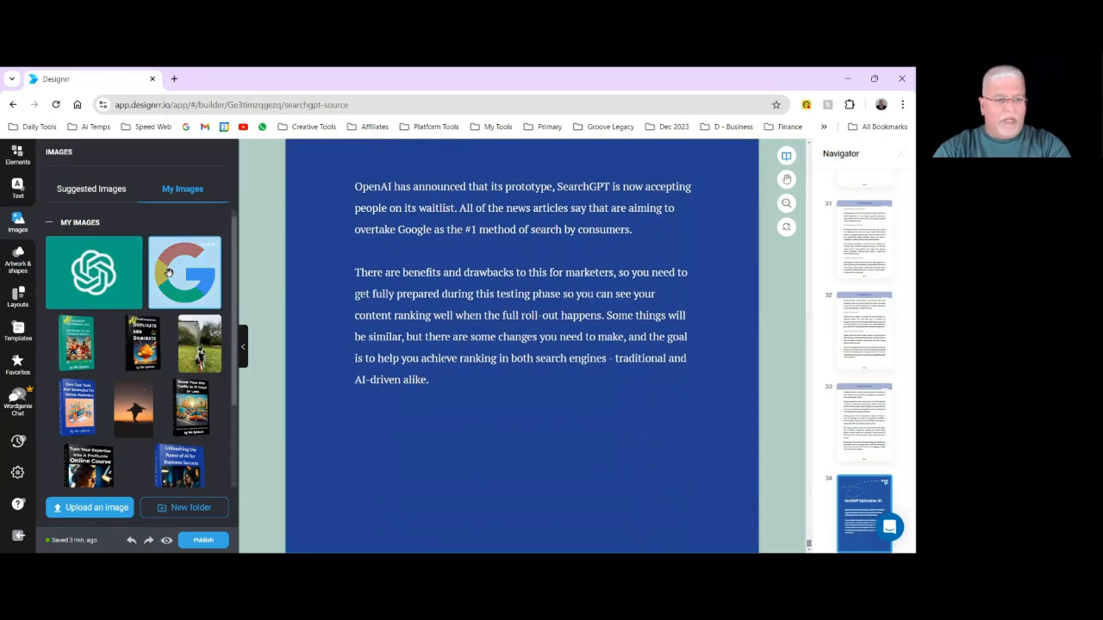
{"action": "left_click_drag", "start_coordinate": [177, 276], "coordinate": [407, 209]}
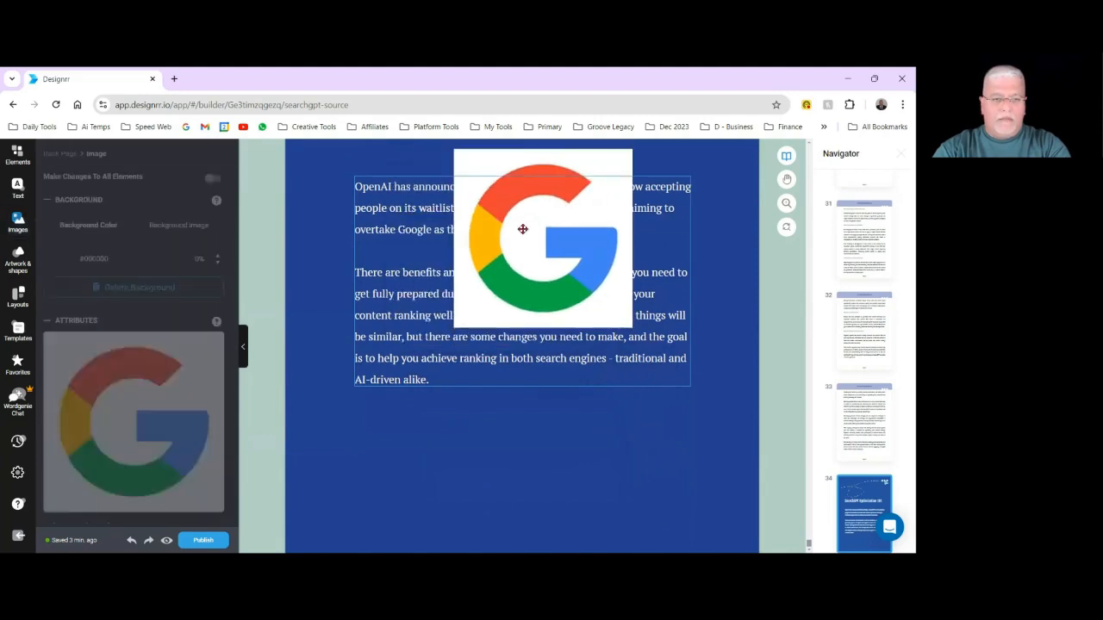
{"action": "left_click_drag", "start_coordinate": [522, 271], "coordinate": [546, 352]}
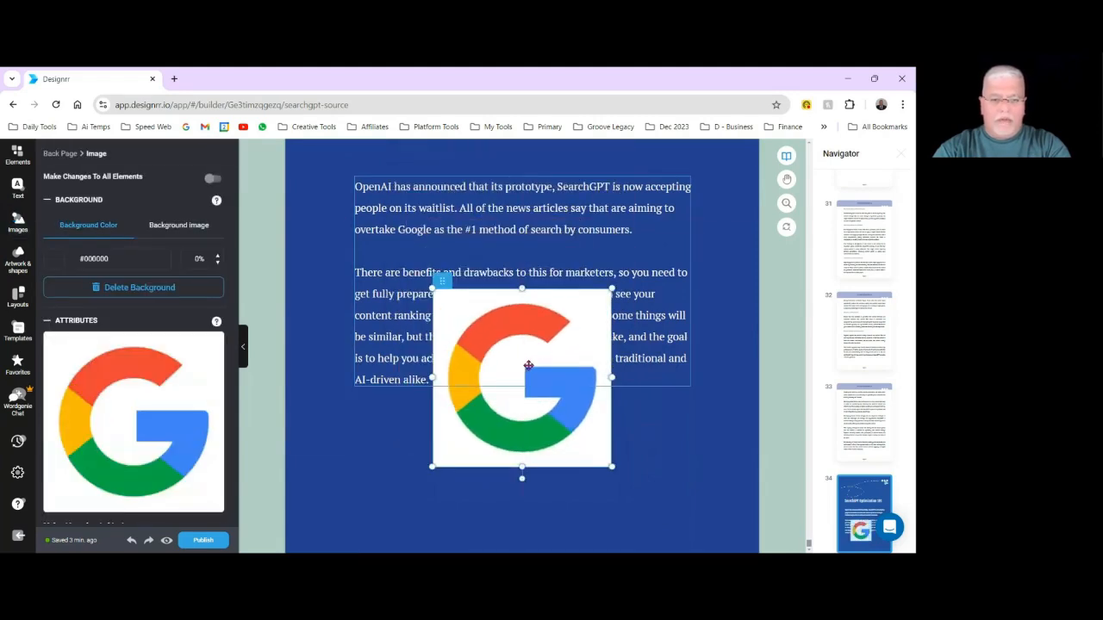
{"action": "scroll", "coordinate": [560, 360], "scroll_direction": "up", "scroll_amount": 3}
{"action": "scroll", "coordinate": [576, 397], "scroll_direction": "down", "scroll_amount": 3}
{"action": "left_click", "coordinate": [573, 443]}
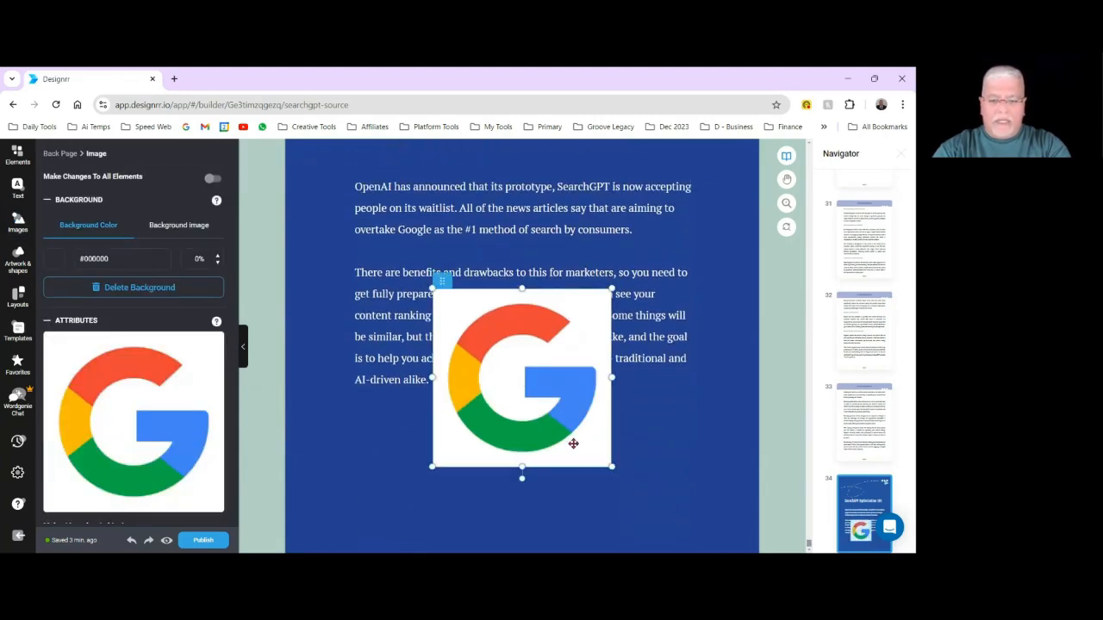
{"action": "left_click_drag", "start_coordinate": [610, 465], "coordinate": [484, 343]}
{"action": "left_click_drag", "start_coordinate": [452, 304], "coordinate": [373, 425]}
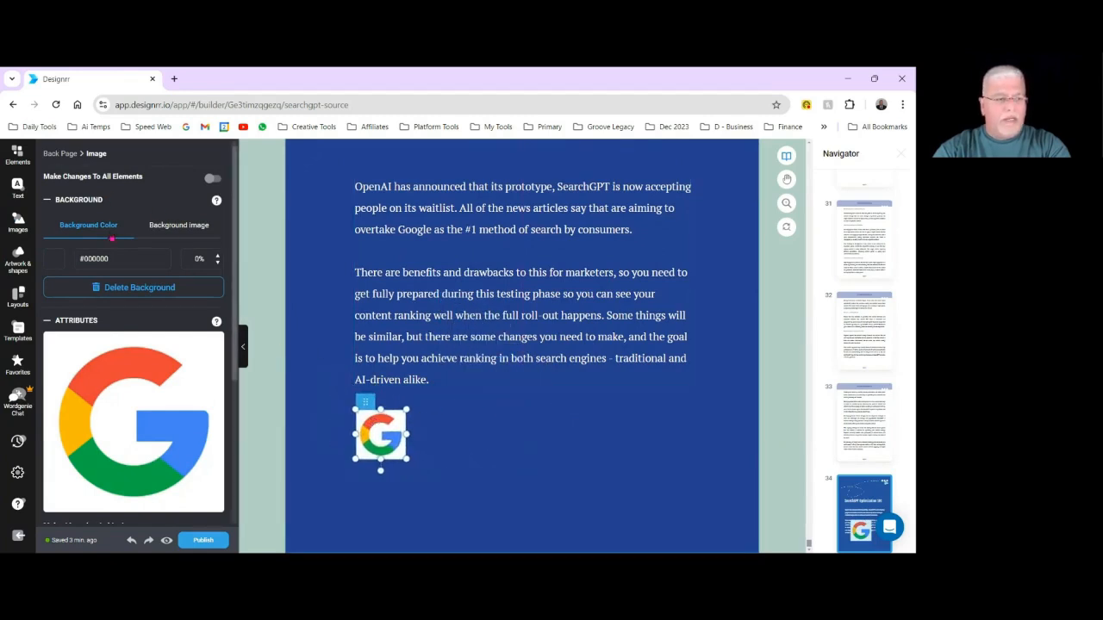
{"action": "left_click", "coordinate": [547, 462]}
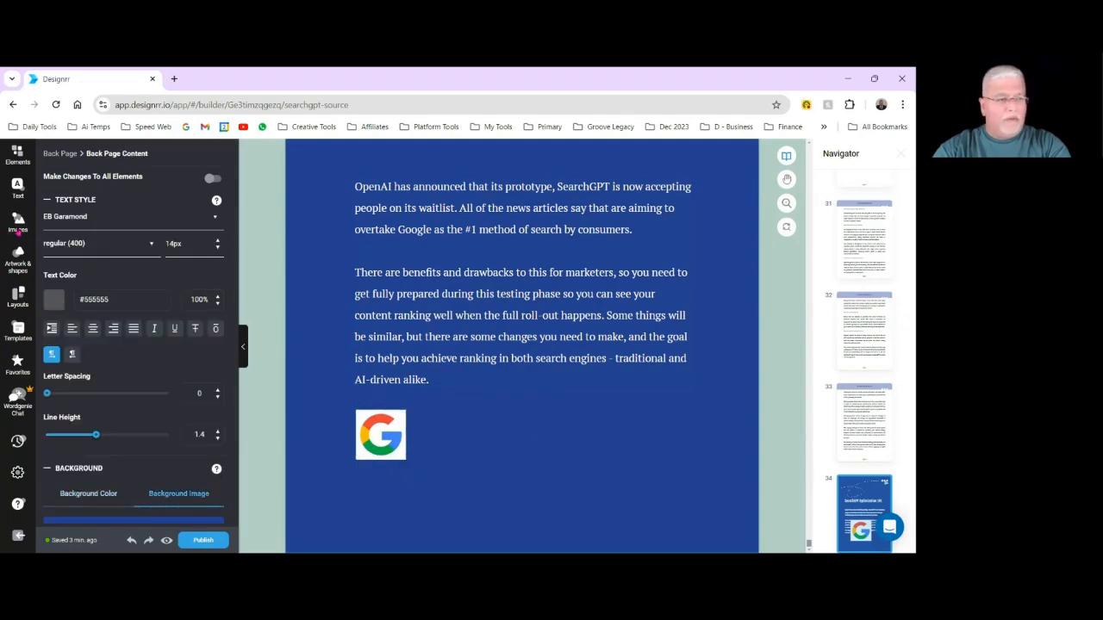
Add the OpenAI logo to the Back Page, scaled to the Google logo's height and placed just to the right of it.
{"action": "left_click", "coordinate": [17, 226]}
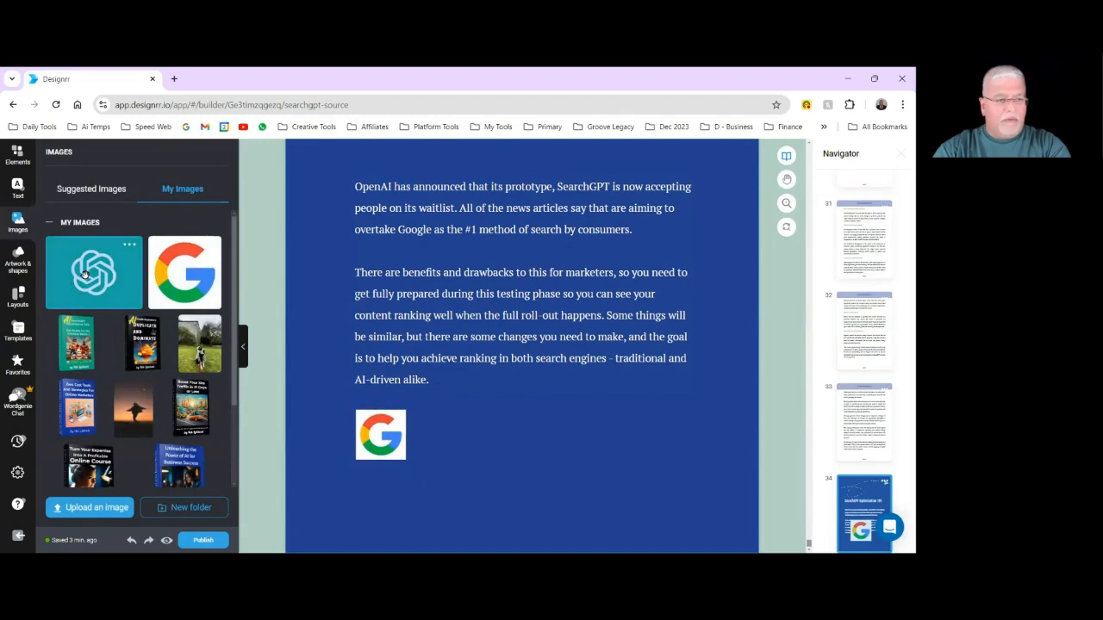
{"action": "left_click_drag", "start_coordinate": [84, 274], "coordinate": [527, 424]}
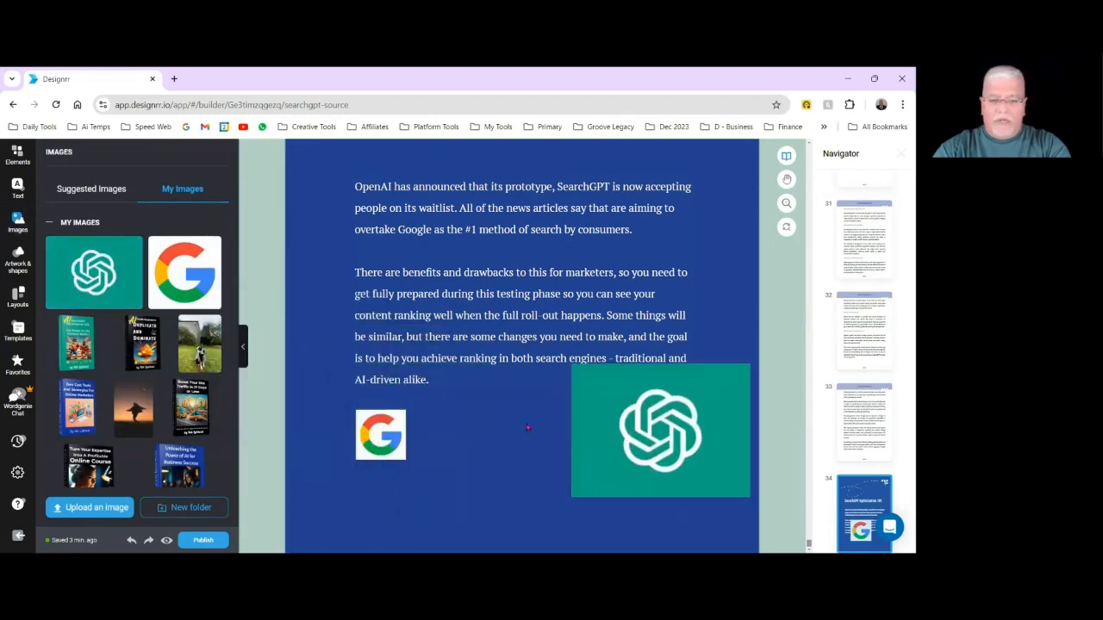
{"action": "left_click_drag", "start_coordinate": [702, 424], "coordinate": [471, 436]}
{"action": "left_click", "coordinate": [571, 453]}
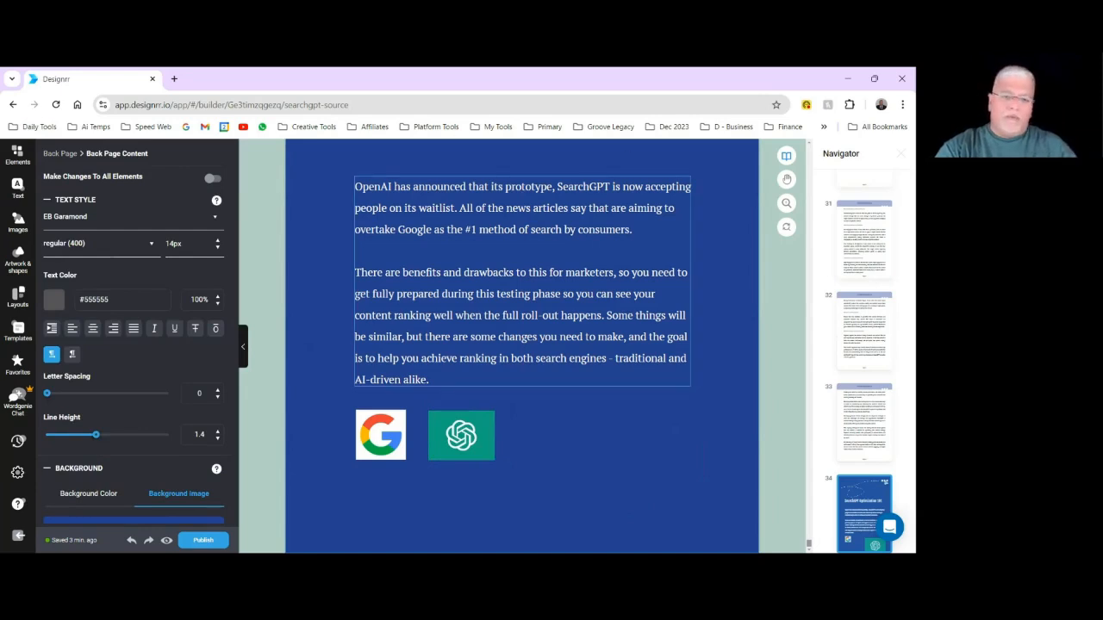
{"action": "scroll", "coordinate": [769, 353], "scroll_direction": "up", "scroll_amount": 2}
{"action": "scroll", "coordinate": [770, 353], "scroll_direction": "down", "scroll_amount": 2}
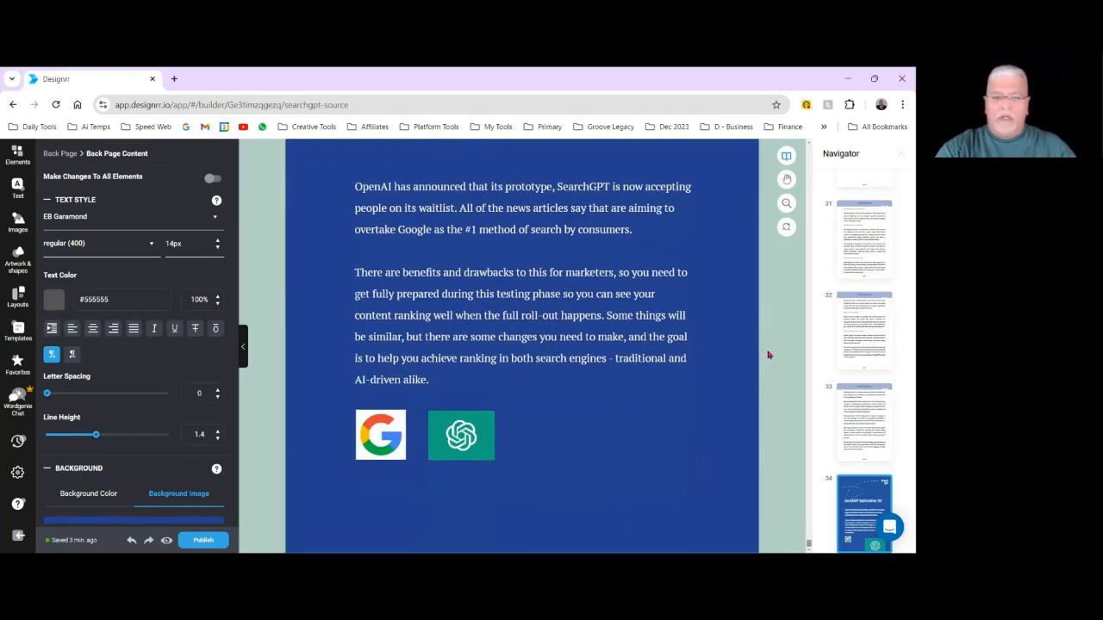
Justify the Back Page's body text and review the finished page together with the preceding page 33.
{"action": "left_click", "coordinate": [467, 195]}
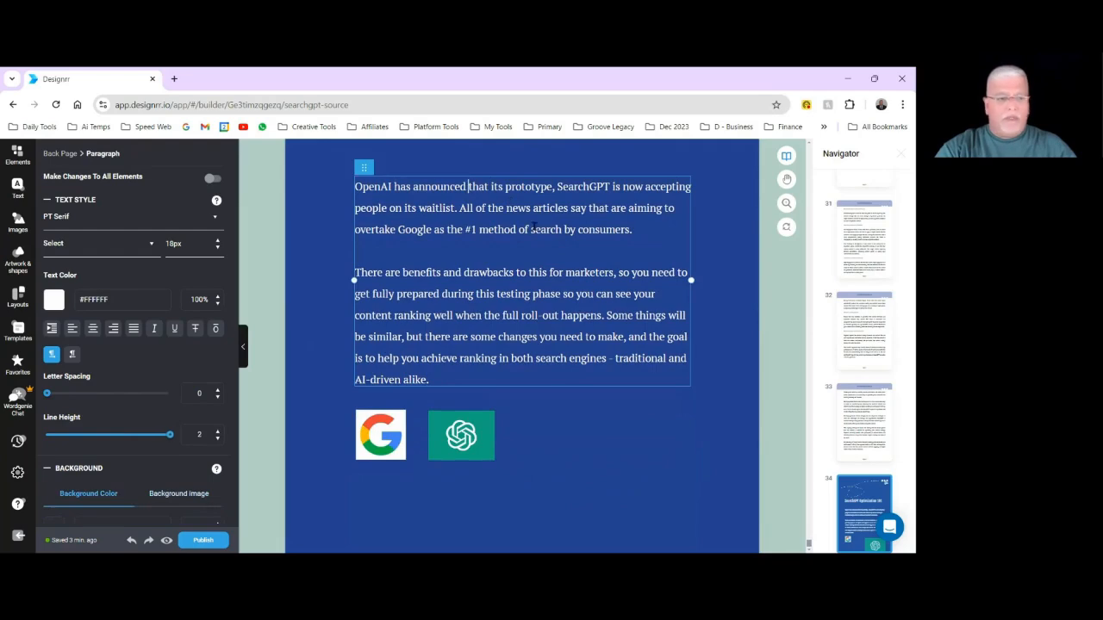
{"action": "left_click", "coordinate": [135, 332]}
{"action": "left_click", "coordinate": [583, 431]}
{"action": "scroll", "coordinate": [731, 260], "scroll_direction": "up", "scroll_amount": 3}
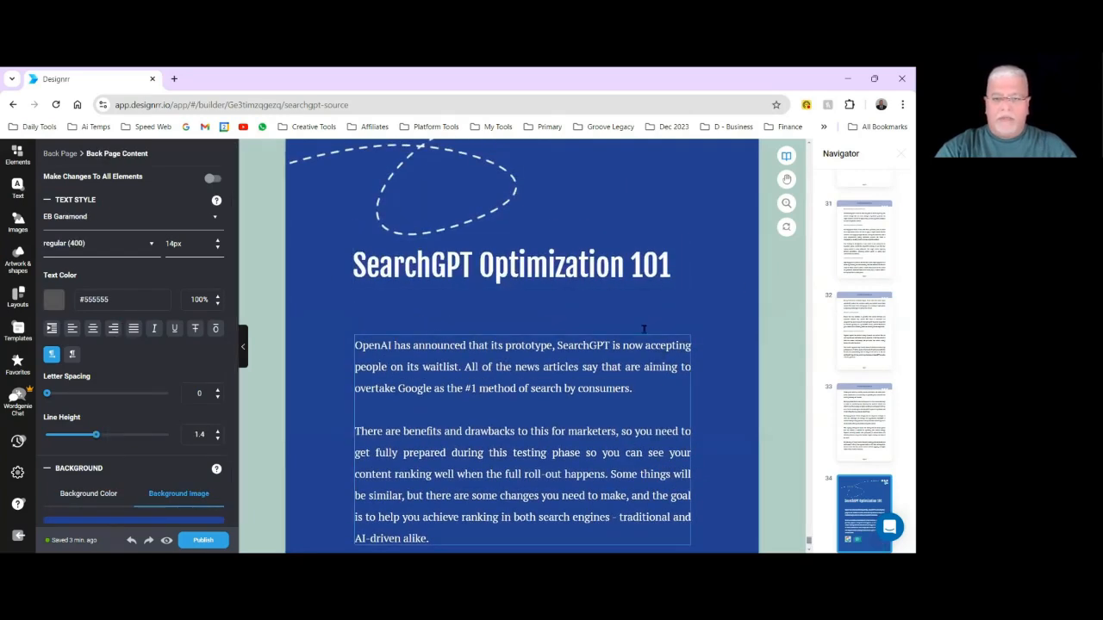
{"action": "scroll", "coordinate": [552, 443], "scroll_direction": "down", "scroll_amount": 3}
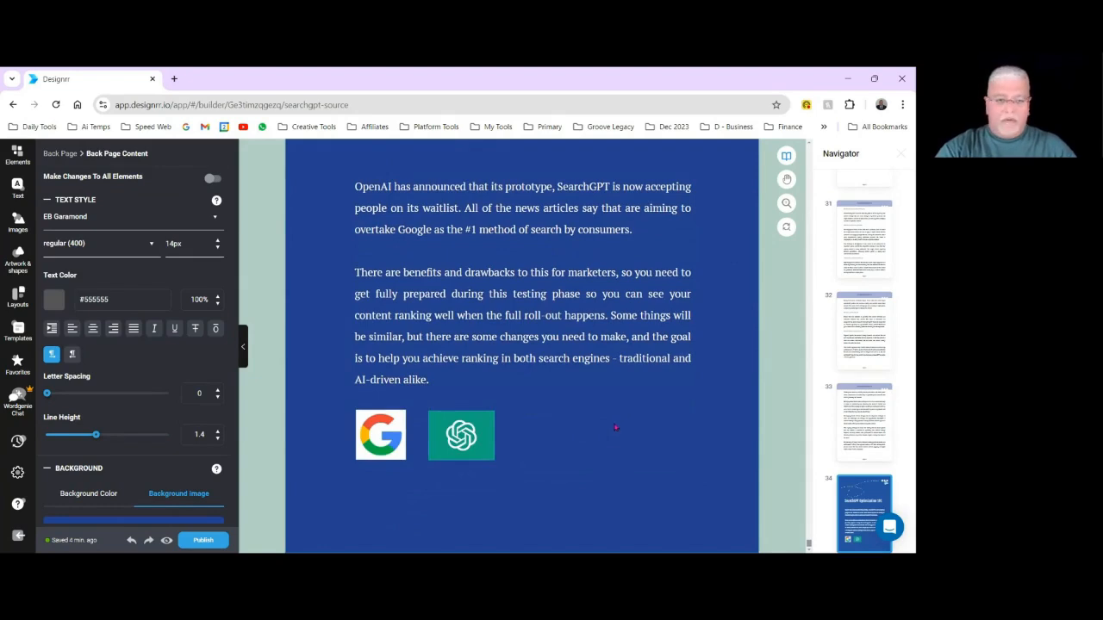
{"action": "scroll", "coordinate": [616, 428], "scroll_direction": "up", "scroll_amount": 8}
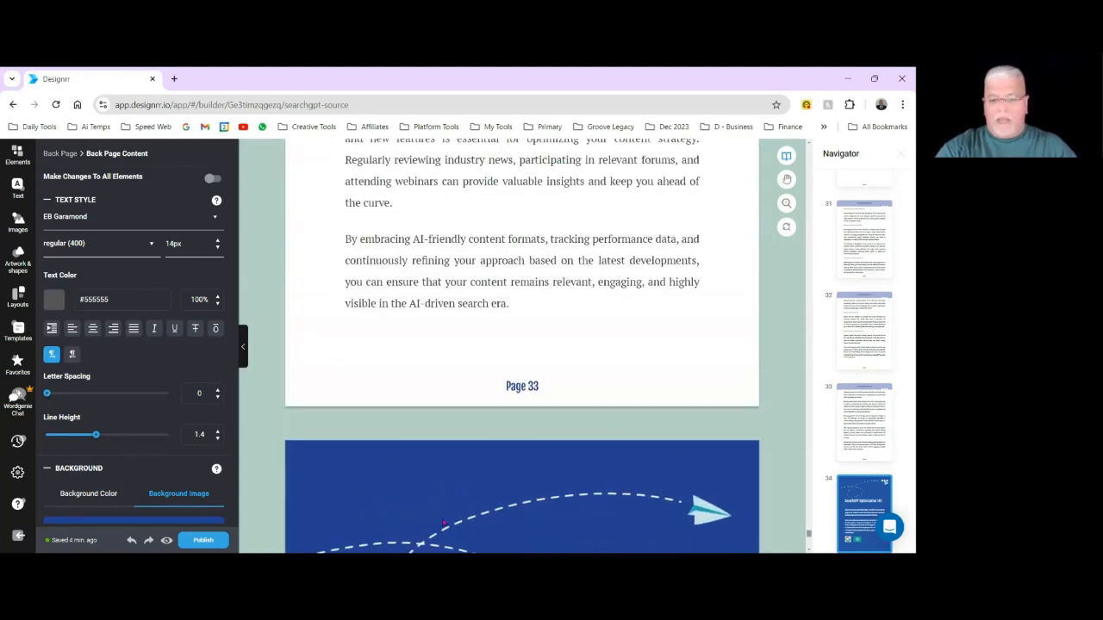
{"action": "scroll", "coordinate": [443, 524], "scroll_direction": "down", "scroll_amount": 3}
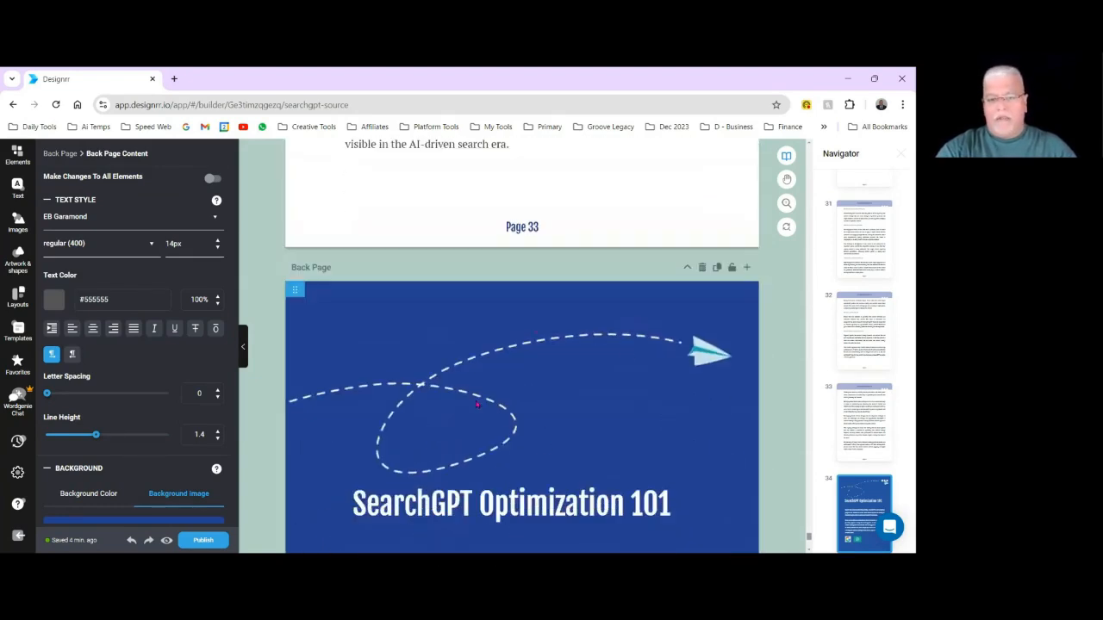
{"action": "scroll", "coordinate": [608, 399], "scroll_direction": "up", "scroll_amount": 6}
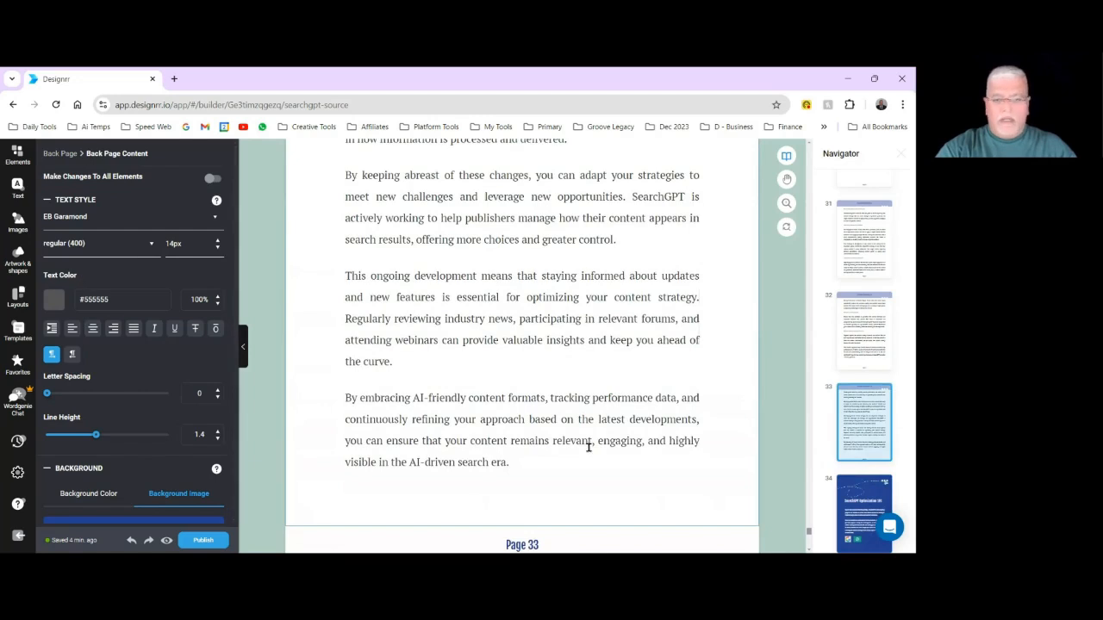
{"action": "scroll", "coordinate": [719, 430], "scroll_direction": "down", "scroll_amount": 5}
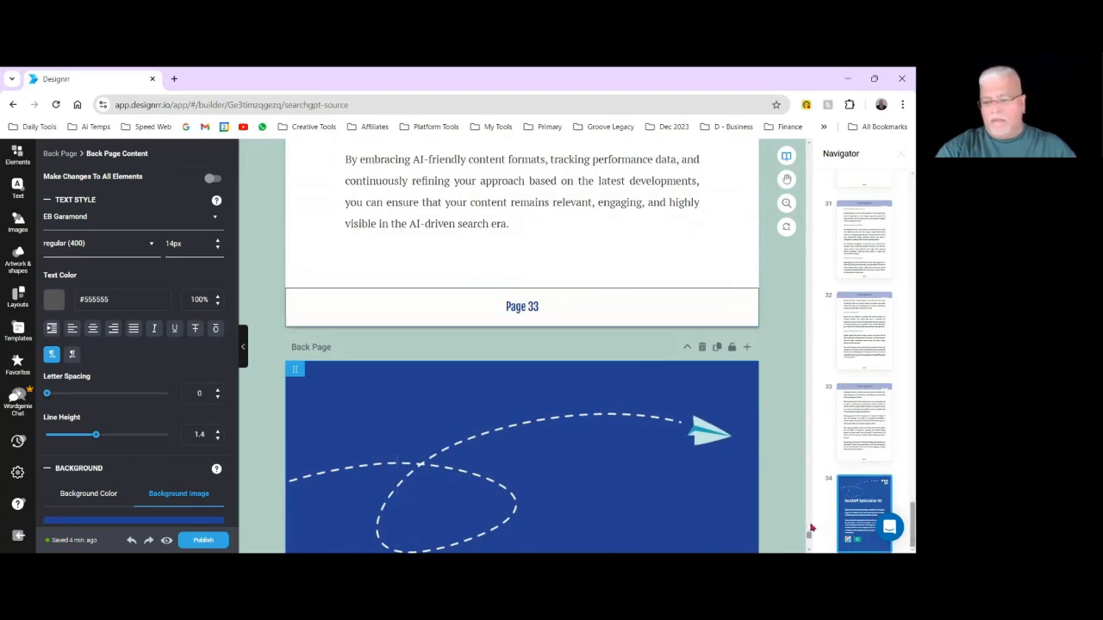
Go back to the Table Of Contents page near the book's start and refresh the TOC page numbers.
{"action": "scroll", "coordinate": [853, 250], "scroll_direction": "up", "scroll_amount": 15}
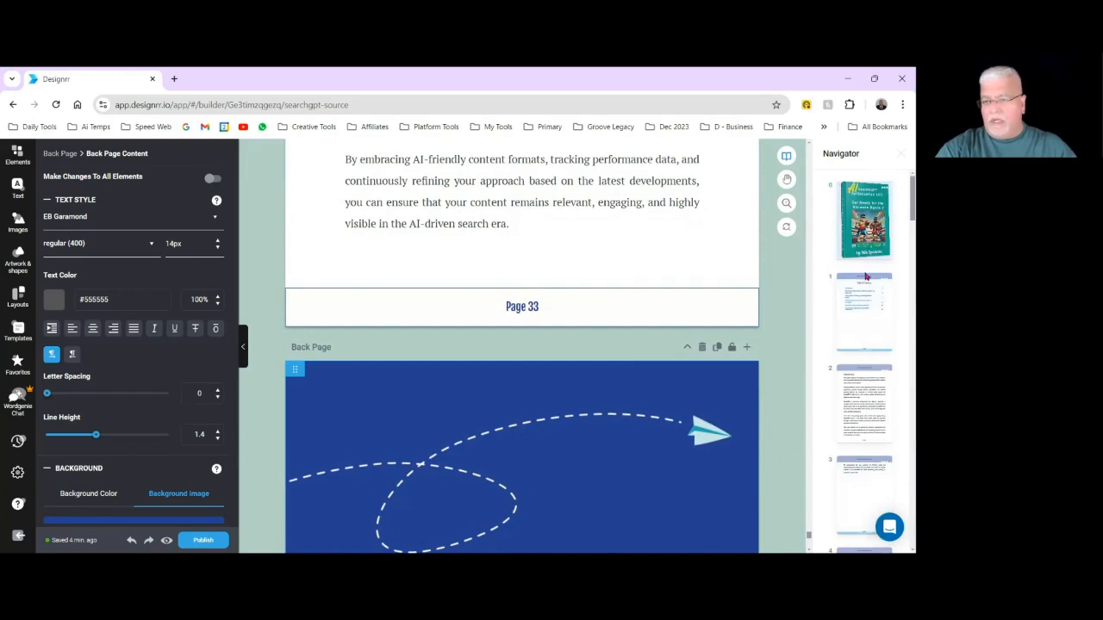
{"action": "left_click", "coordinate": [866, 231]}
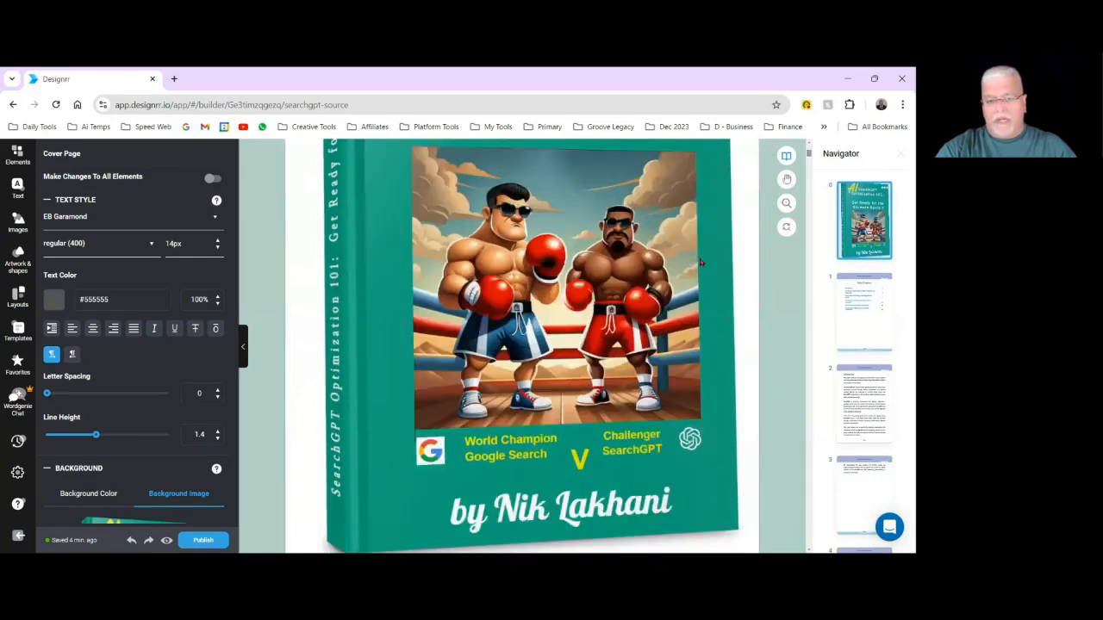
{"action": "scroll", "coordinate": [701, 262], "scroll_direction": "down", "scroll_amount": 5}
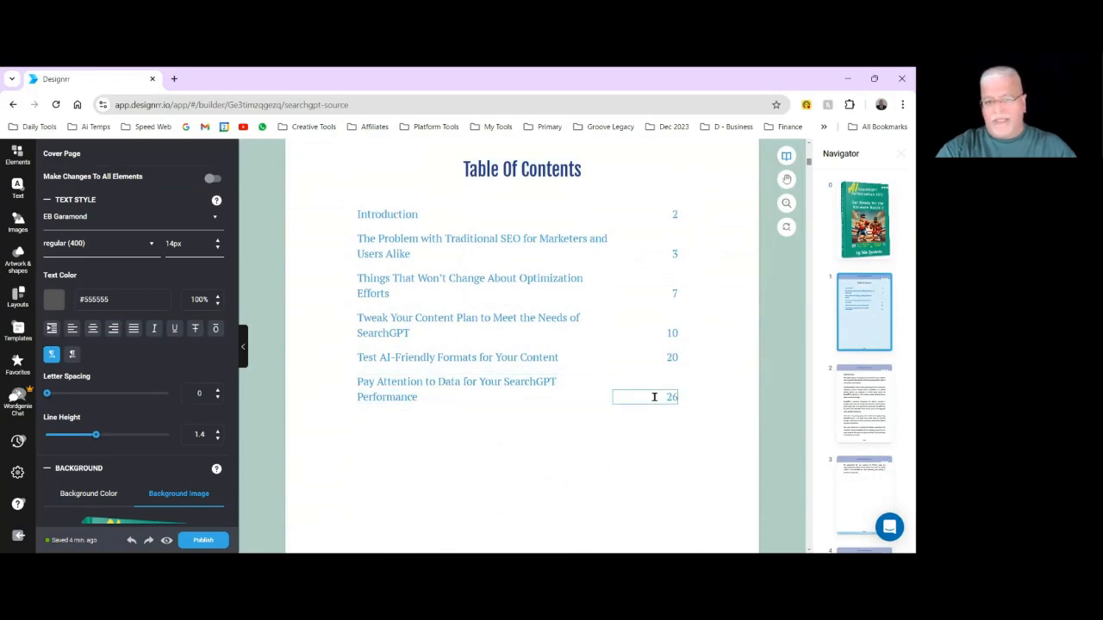
{"action": "left_click", "coordinate": [398, 186]}
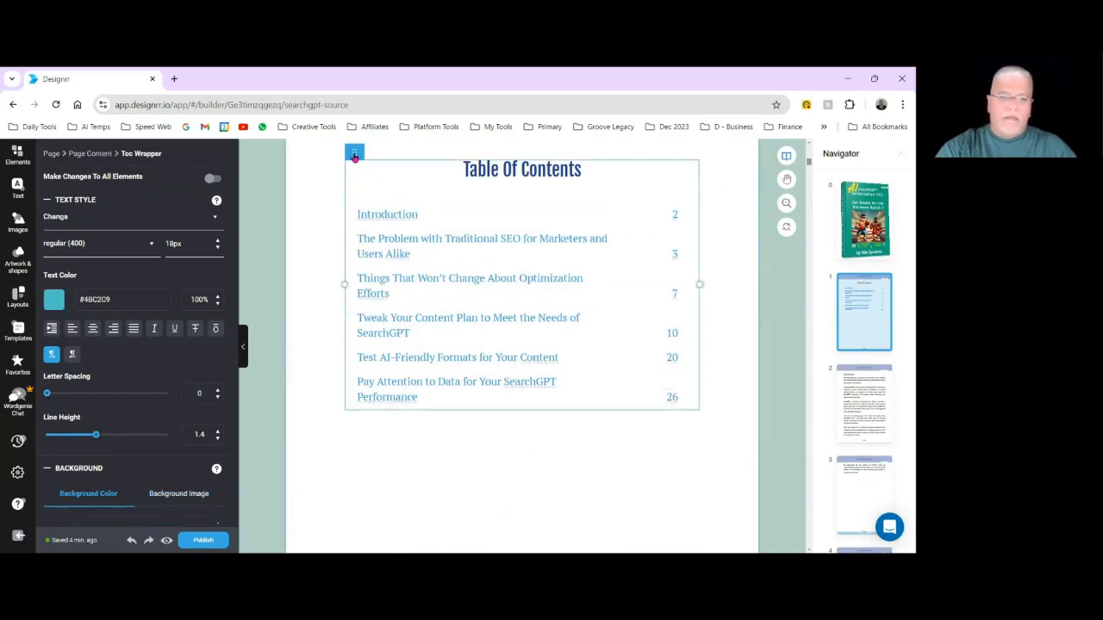
{"action": "mouse_move", "coordinate": [354, 156]}
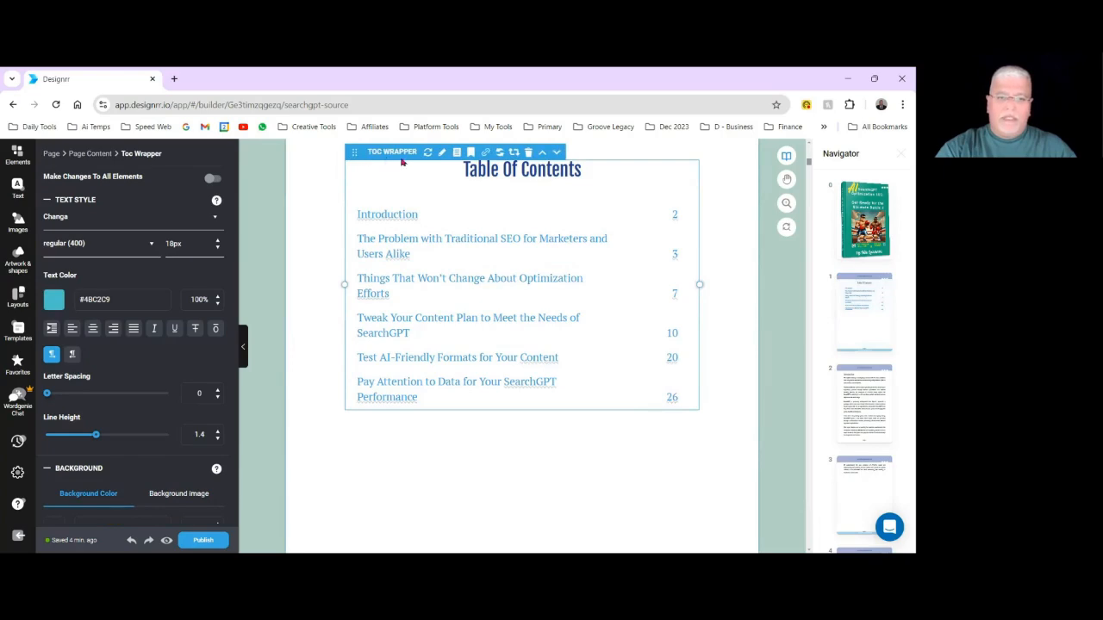
{"action": "left_click", "coordinate": [500, 152]}
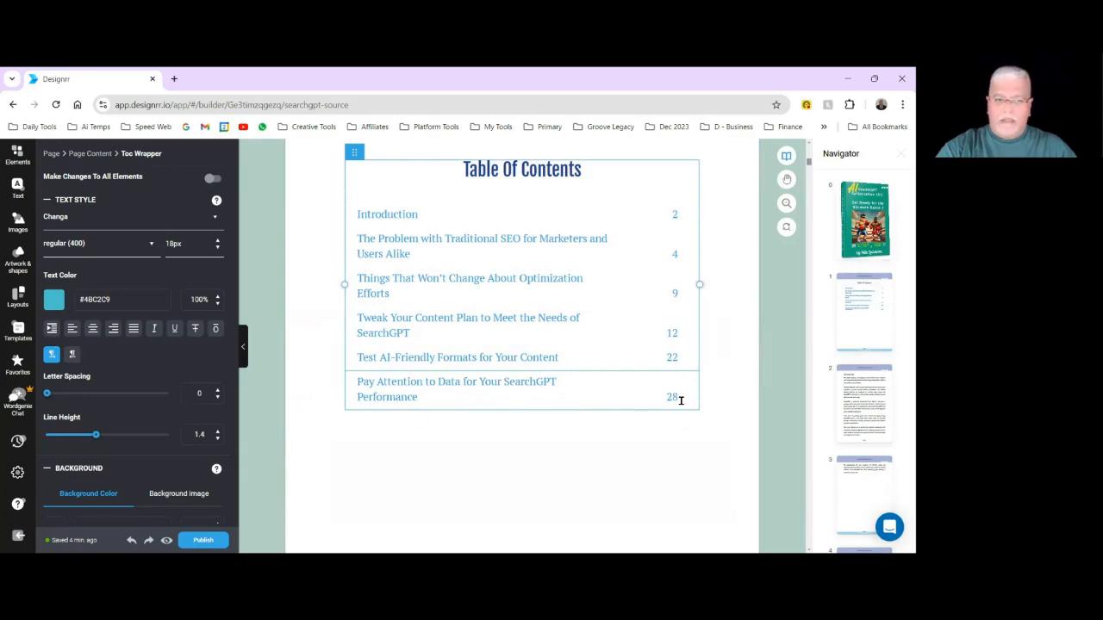
{"action": "left_click", "coordinate": [738, 473]}
Review the page layout, headers and footers from the contents page through the first chapter, ending at the cover page.
{"action": "scroll", "coordinate": [745, 470], "scroll_direction": "down", "scroll_amount": 5}
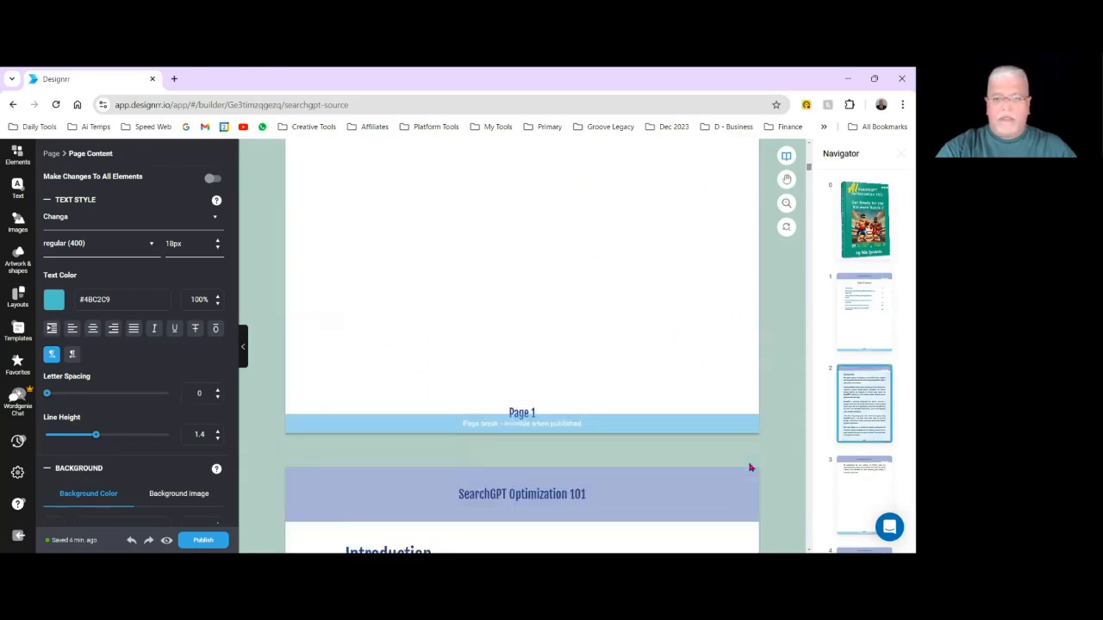
{"action": "scroll", "coordinate": [750, 468], "scroll_direction": "down", "scroll_amount": 5}
{"action": "scroll", "coordinate": [785, 363], "scroll_direction": "up", "scroll_amount": 3}
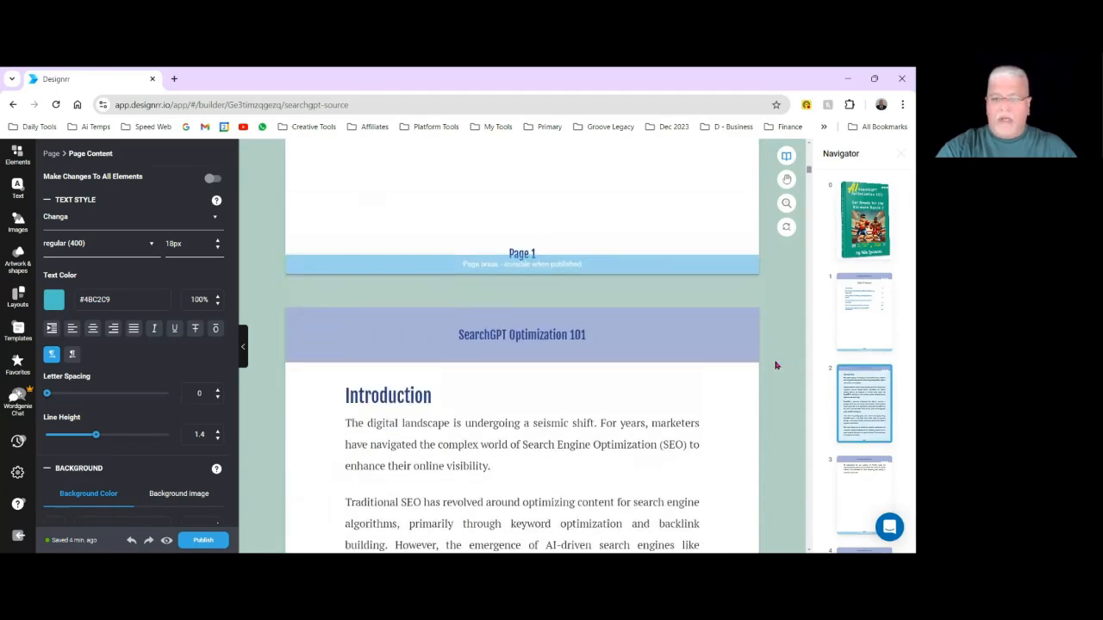
{"action": "scroll", "coordinate": [810, 191], "scroll_direction": "down", "scroll_amount": 4}
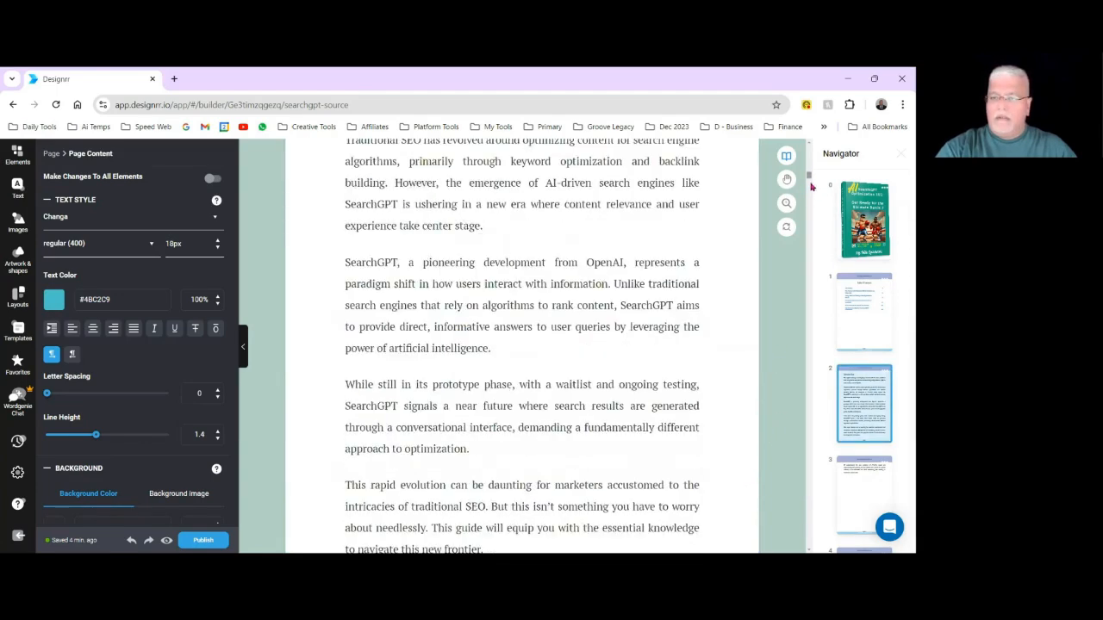
{"action": "scroll", "coordinate": [810, 182], "scroll_direction": "down", "scroll_amount": 10}
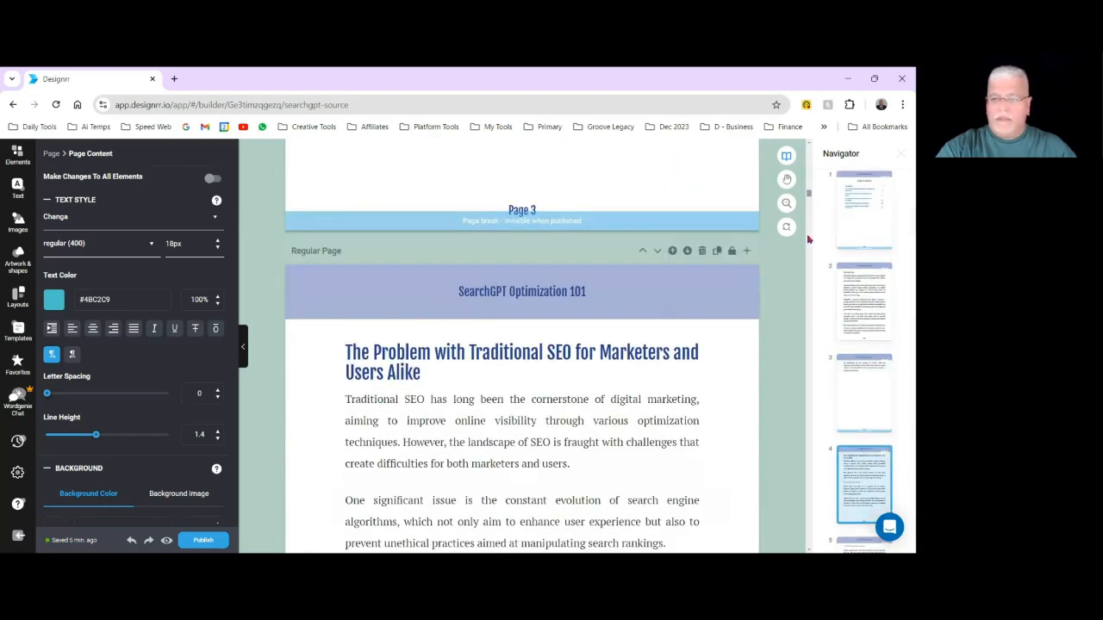
{"action": "scroll", "coordinate": [690, 384], "scroll_direction": "down", "scroll_amount": 4}
{"action": "scroll", "coordinate": [608, 402], "scroll_direction": "up", "scroll_amount": 6}
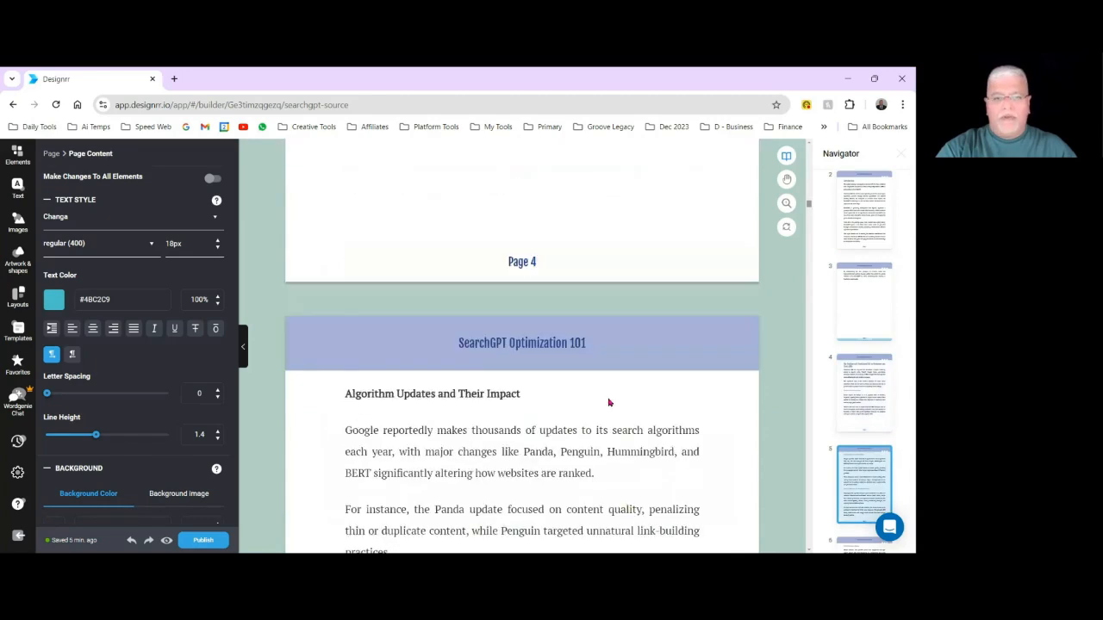
{"action": "scroll", "coordinate": [608, 403], "scroll_direction": "down", "scroll_amount": 10}
{"action": "scroll", "coordinate": [609, 403], "scroll_direction": "down", "scroll_amount": 12}
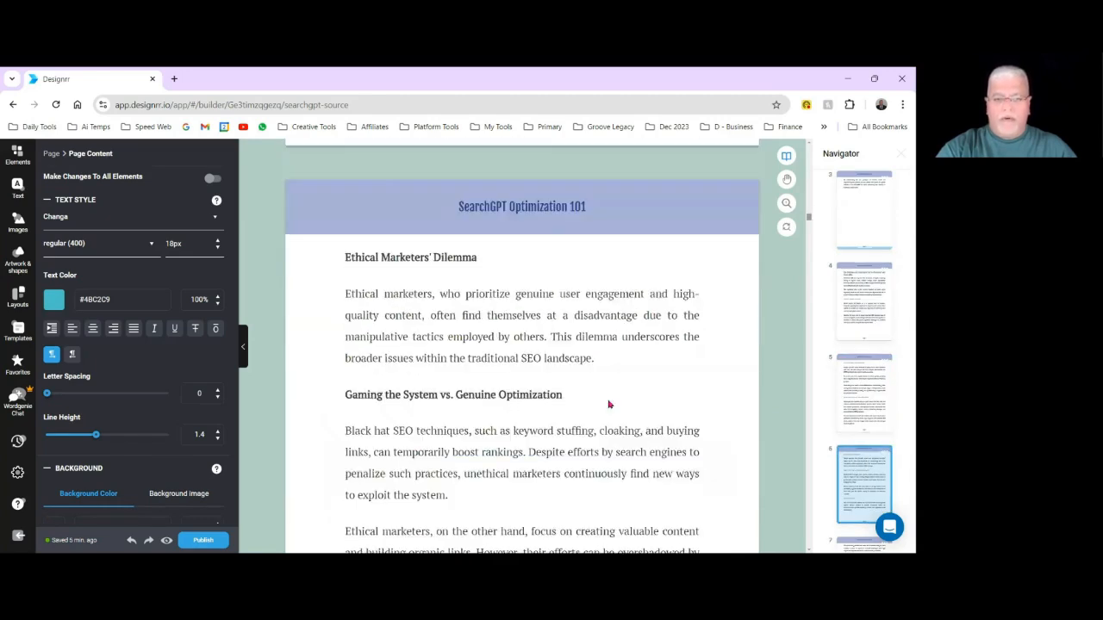
{"action": "scroll", "coordinate": [608, 405], "scroll_direction": "up", "scroll_amount": 3}
{"action": "scroll", "coordinate": [608, 408], "scroll_direction": "up", "scroll_amount": 20}
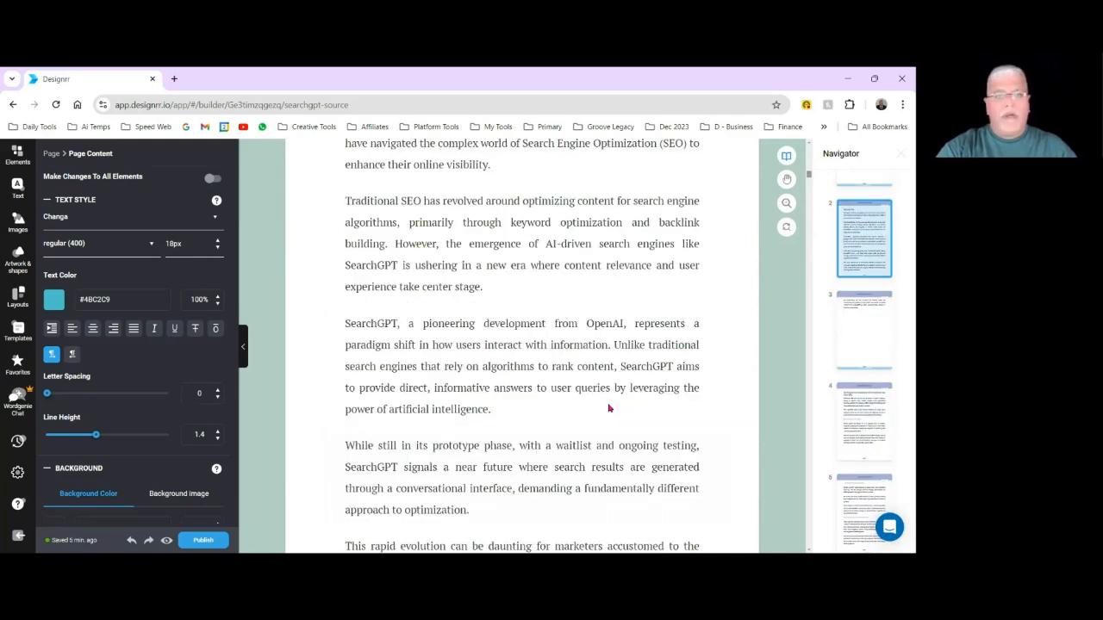
{"action": "scroll", "coordinate": [608, 409], "scroll_direction": "up", "scroll_amount": 8}
{"action": "scroll", "coordinate": [608, 409], "scroll_direction": "up", "scroll_amount": 4}
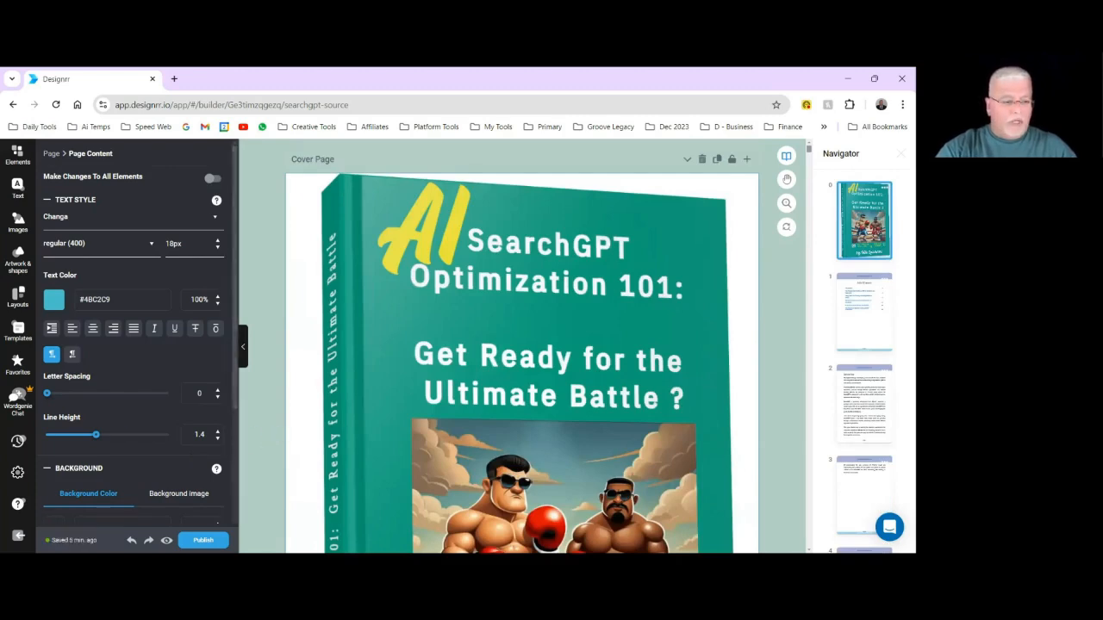
Save the project and export it as a compressed PDF with the title SearchGPT Optimization 101.
{"action": "left_click", "coordinate": [57, 536]}
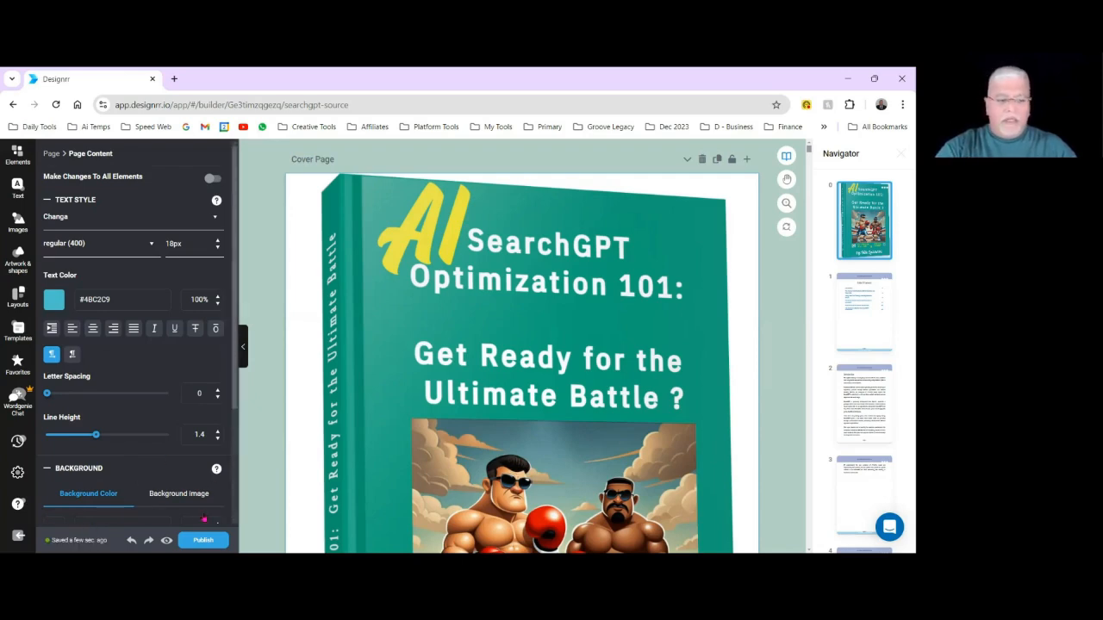
{"action": "left_click", "coordinate": [200, 541]}
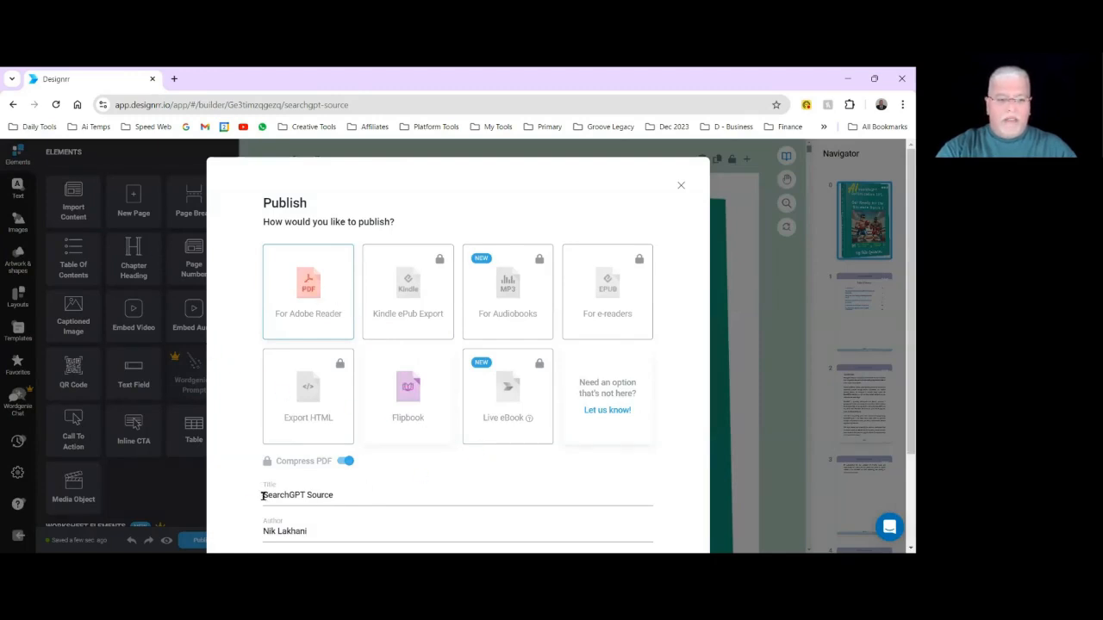
{"action": "scroll", "coordinate": [350, 468], "scroll_direction": "down", "scroll_amount": 2}
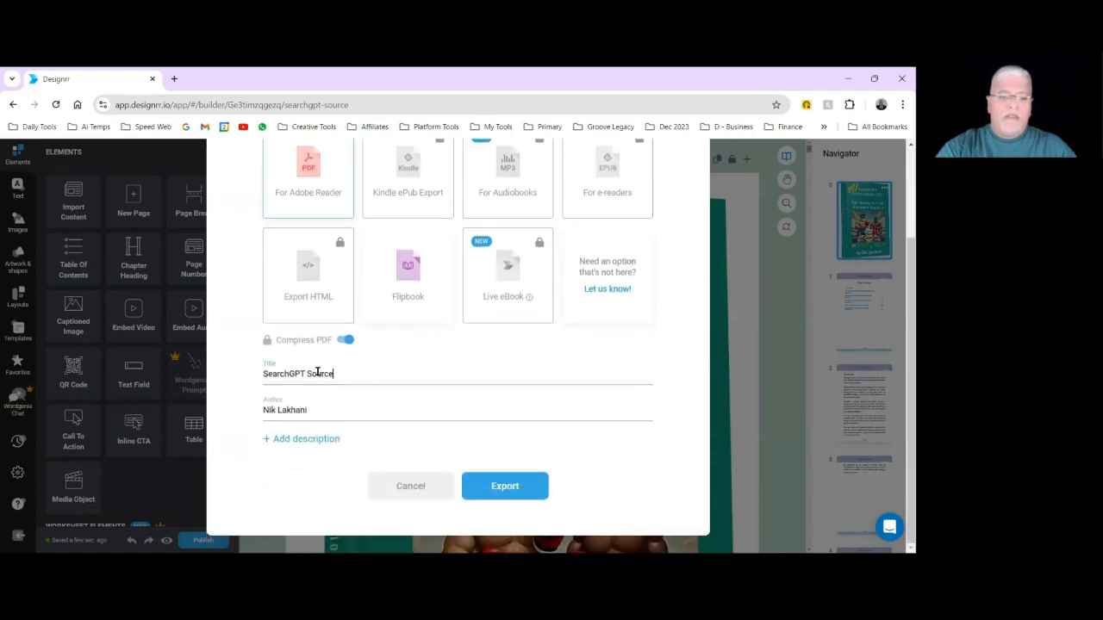
{"action": "triple_click", "coordinate": [317, 372]}
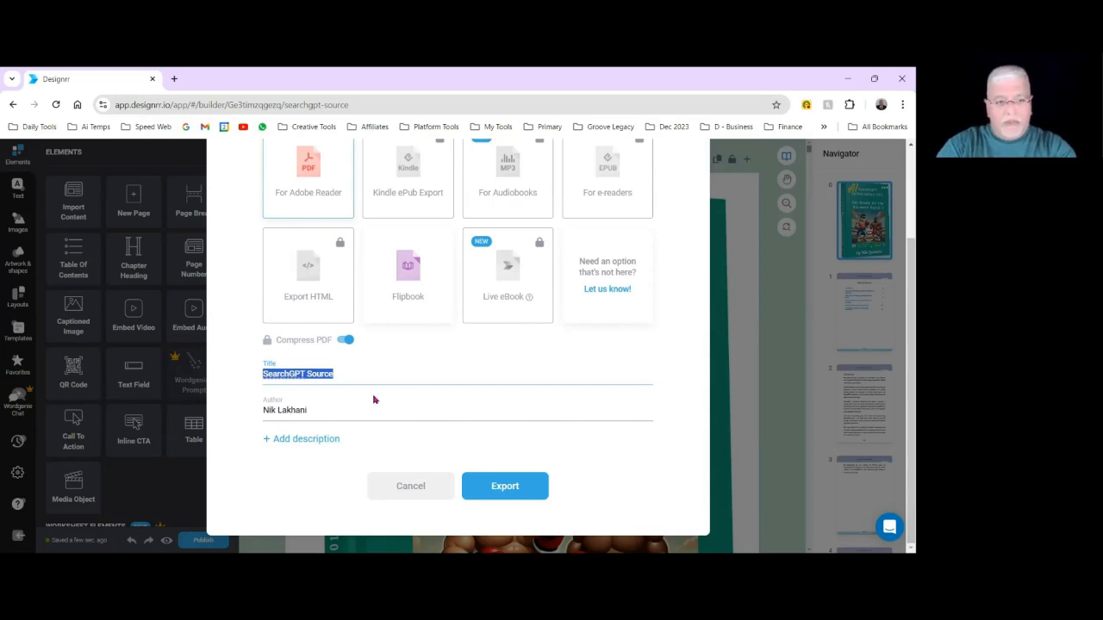
{"action": "type", "text": "SearchGPT Optimization 101"}
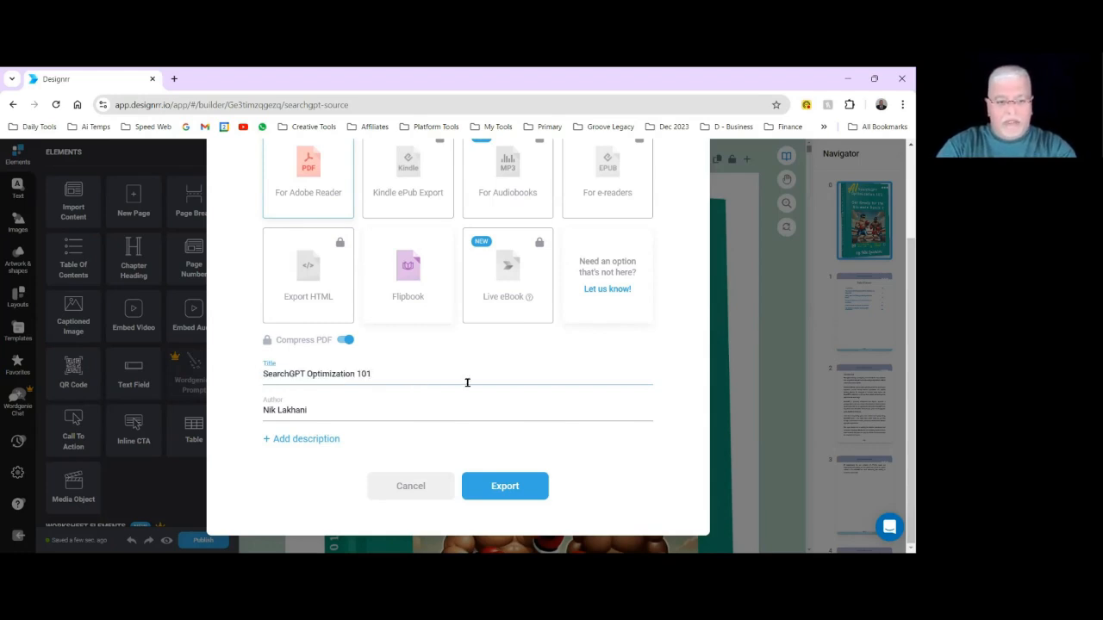
{"action": "left_click", "coordinate": [505, 487]}
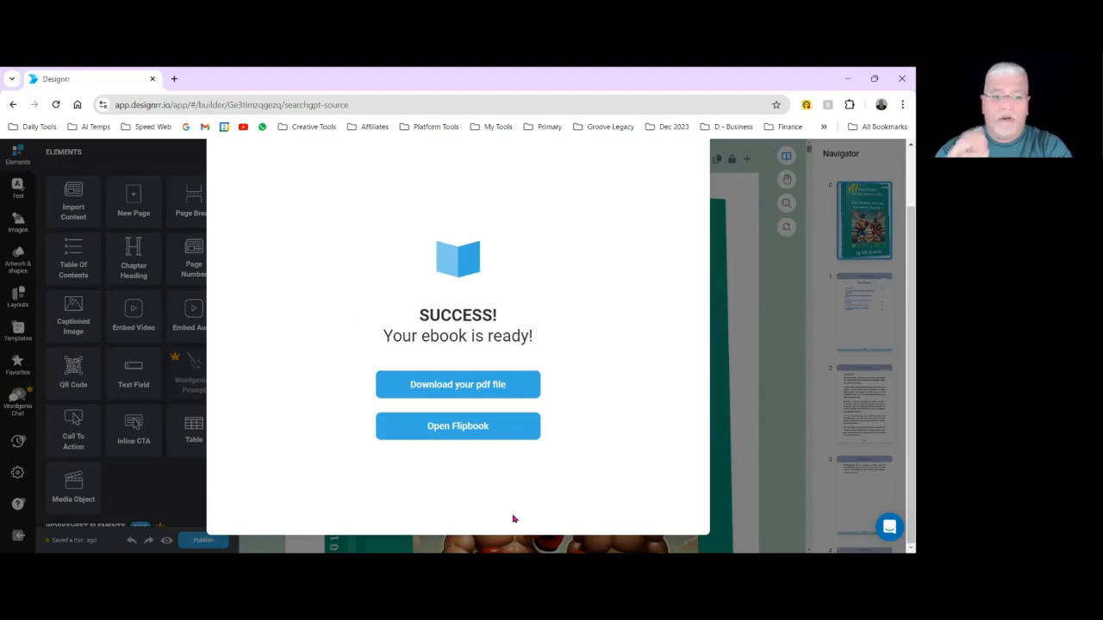
Open the exported PDF, check its first pages at 33% zoom and download it as Complete SearchGPT Ebook.pdf.
{"action": "left_click", "coordinate": [453, 384]}
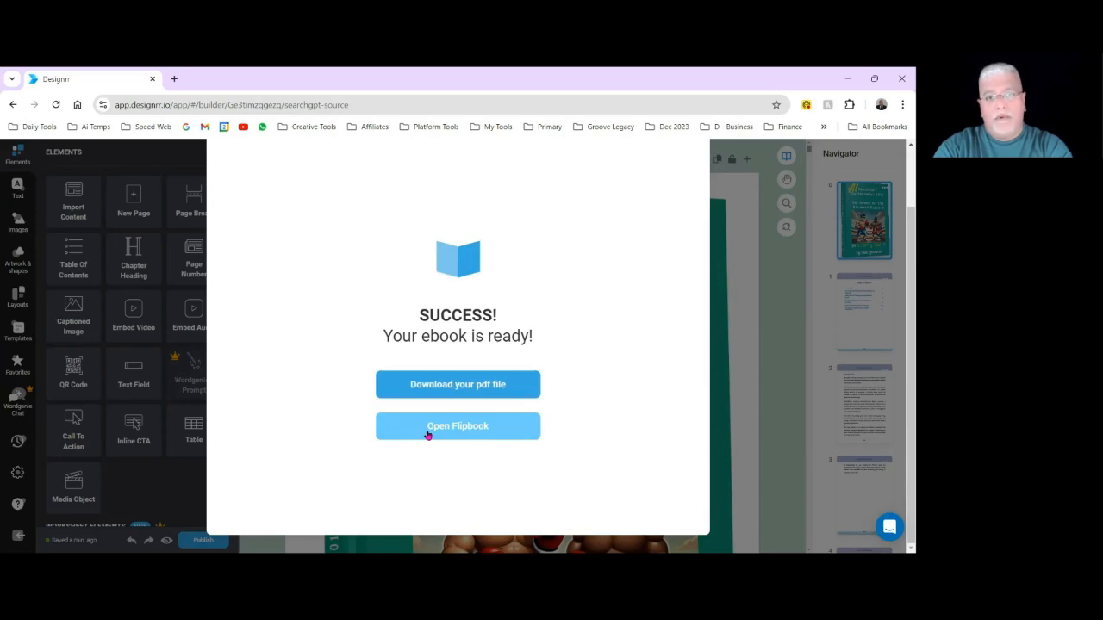
{"action": "left_click", "coordinate": [457, 386]}
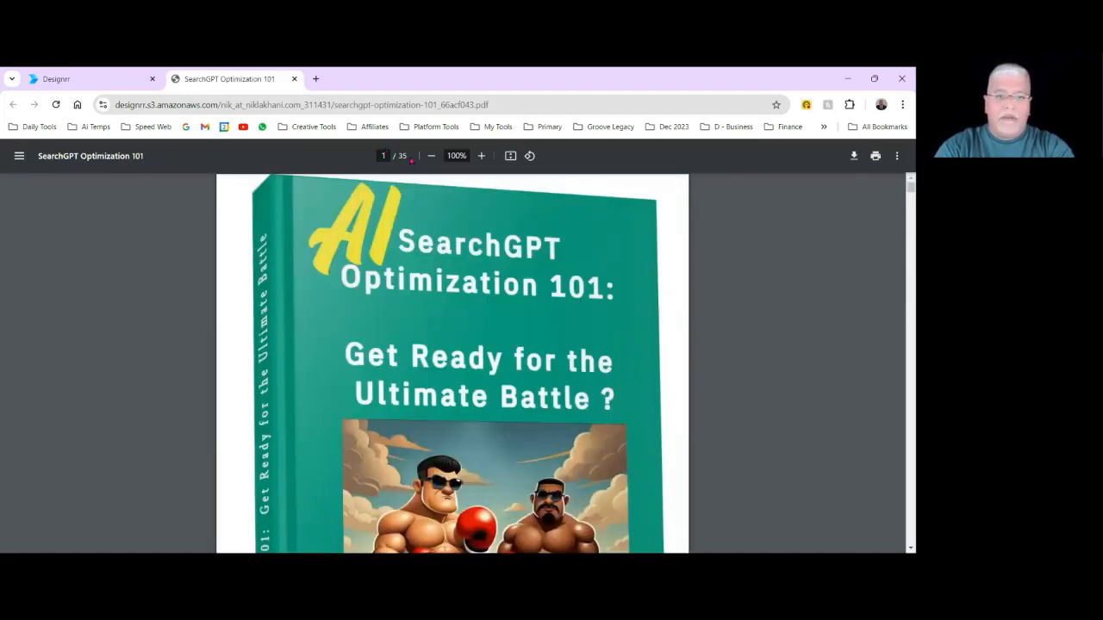
{"action": "left_click", "coordinate": [432, 159]}
{"action": "left_click", "coordinate": [432, 158]}
{"action": "left_click", "coordinate": [432, 158]}
{"action": "left_click", "coordinate": [431, 159]}
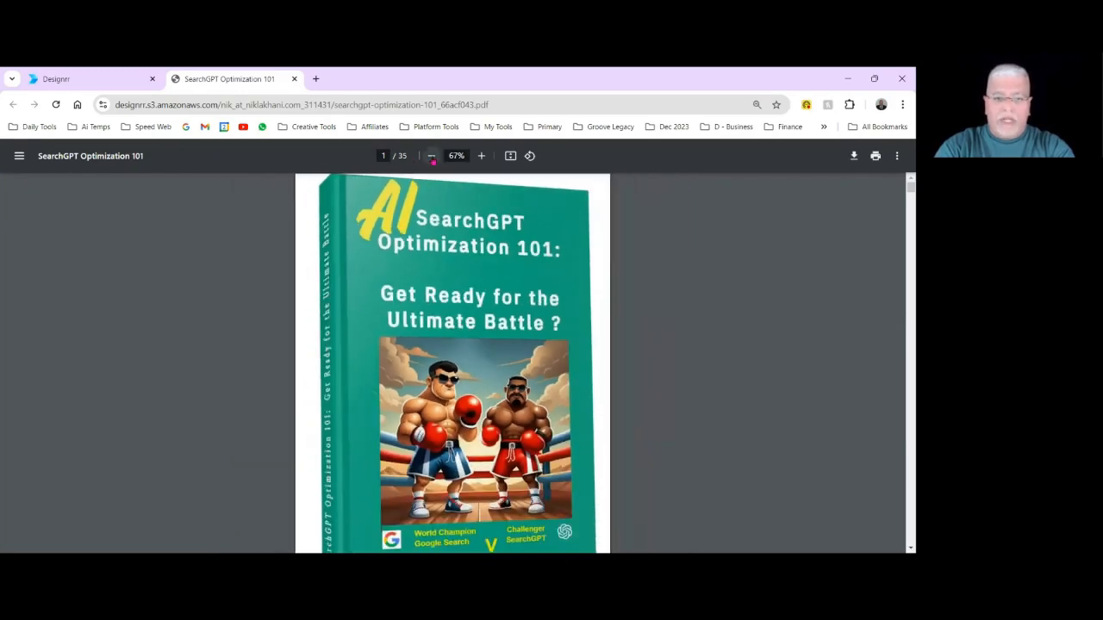
{"action": "left_click", "coordinate": [432, 158]}
{"action": "left_click", "coordinate": [432, 158]}
{"action": "scroll", "coordinate": [471, 369], "scroll_direction": "down", "scroll_amount": 4}
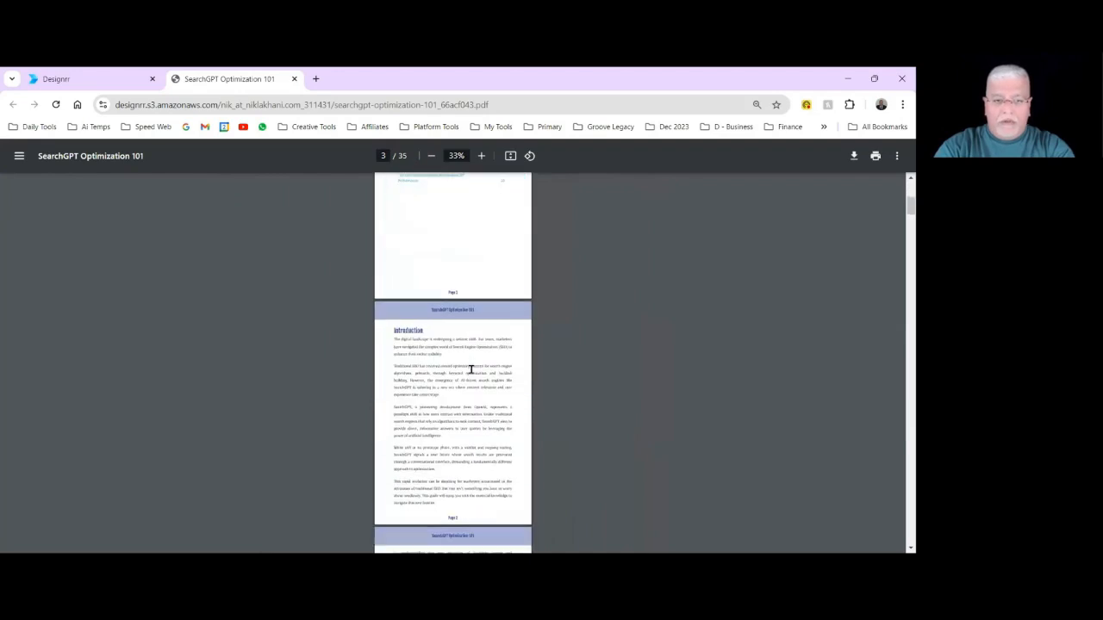
{"action": "scroll", "coordinate": [472, 369], "scroll_direction": "down", "scroll_amount": 5}
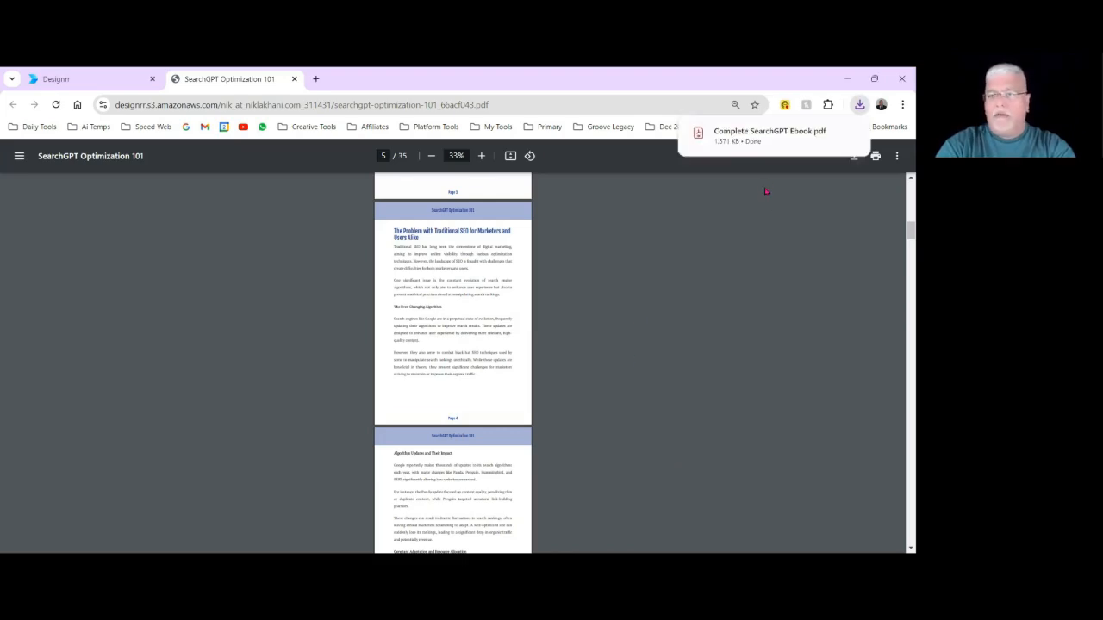
{"action": "mouse_move", "coordinate": [736, 150]}
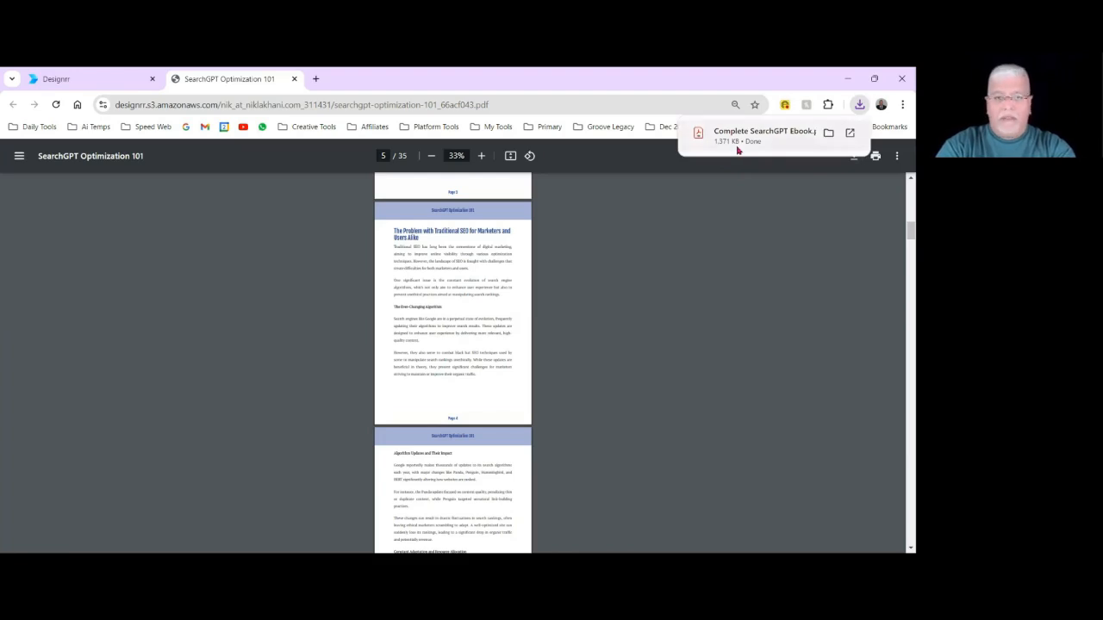
Open the ebook's flipbook version, leaf forward to pages 7 and 8 and back towards the contents, and return to the Designrr editor.
{"action": "left_click", "coordinate": [105, 85]}
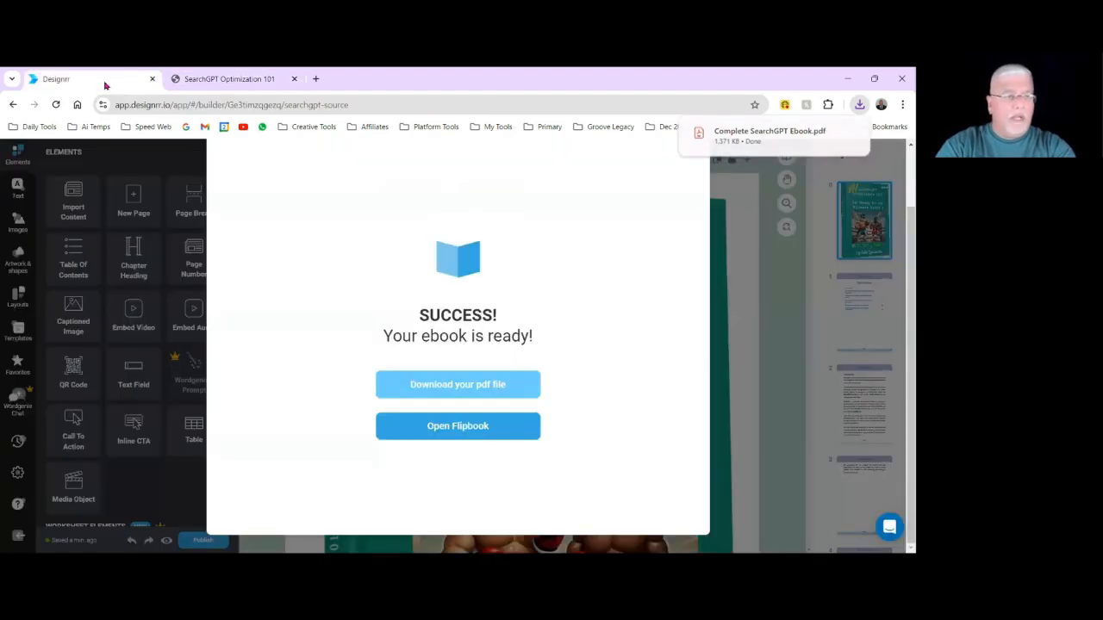
{"action": "left_click", "coordinate": [437, 433]}
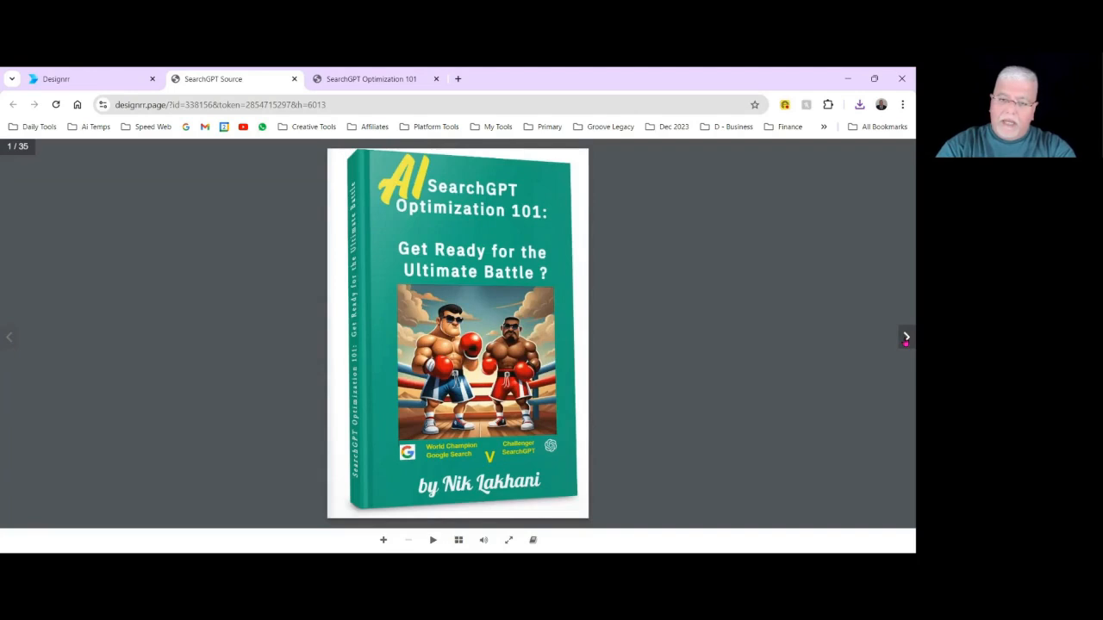
{"action": "left_click", "coordinate": [906, 338]}
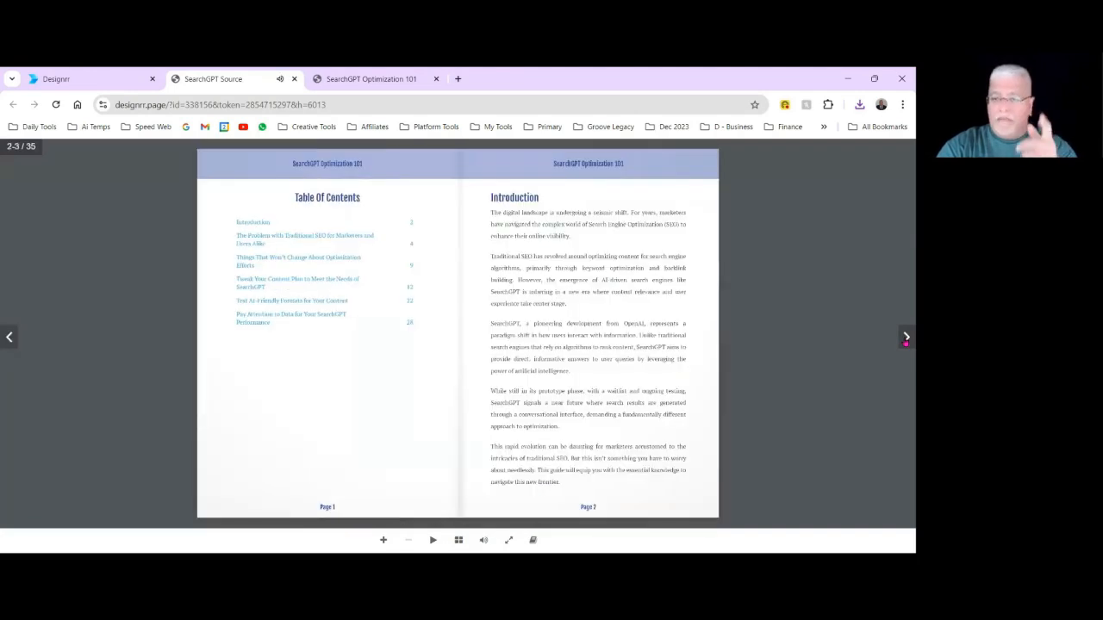
{"action": "left_click", "coordinate": [906, 338]}
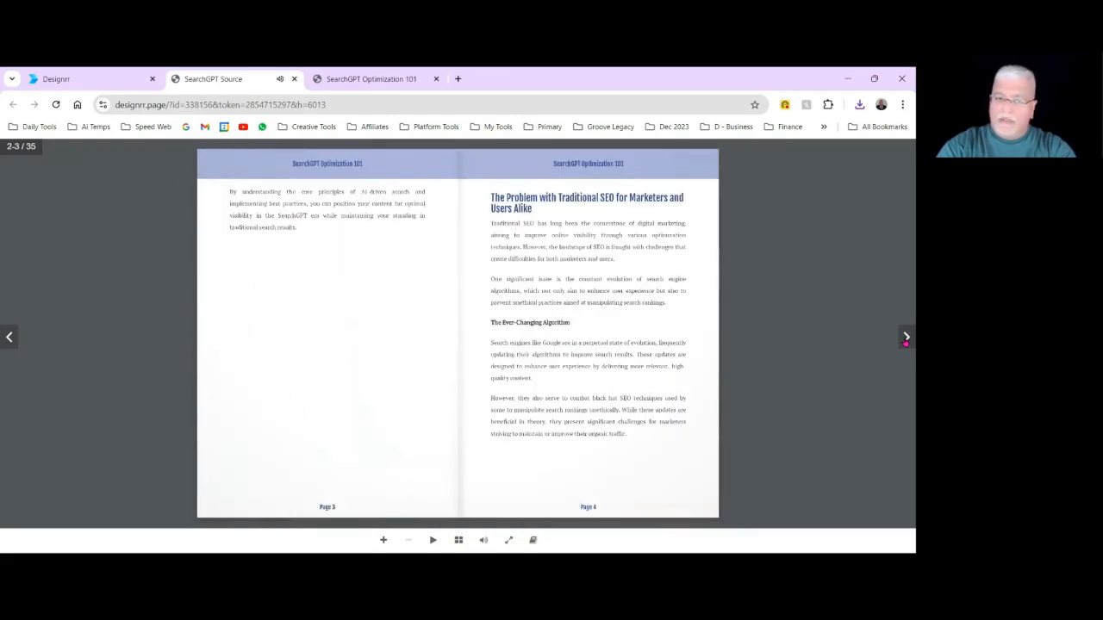
{"action": "left_click", "coordinate": [906, 337]}
{"action": "left_click", "coordinate": [905, 338]}
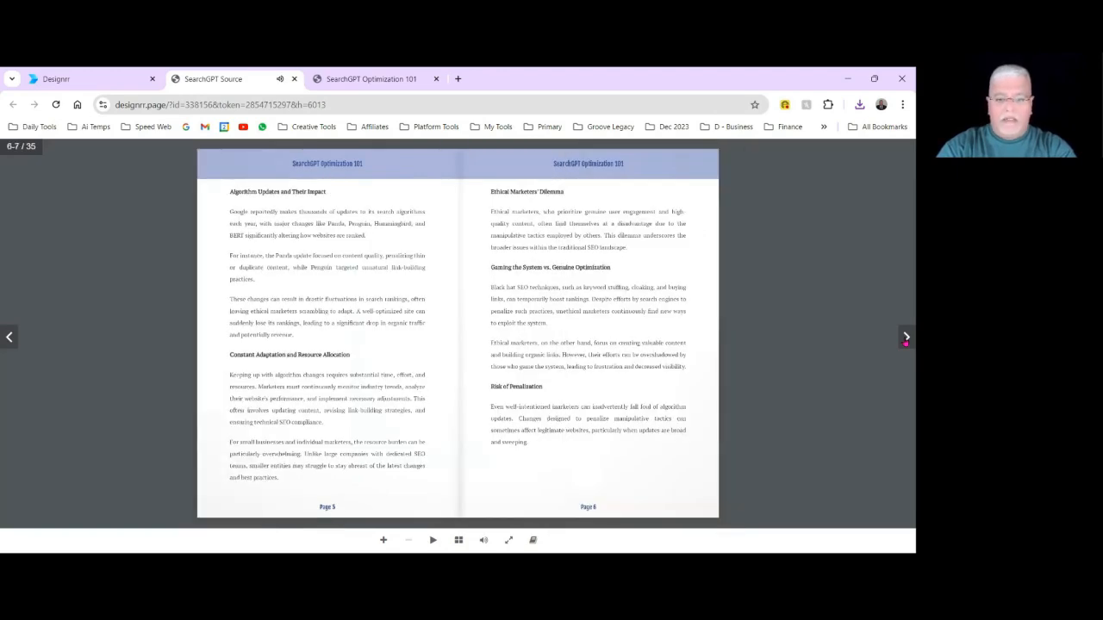
{"action": "left_click", "coordinate": [906, 338]}
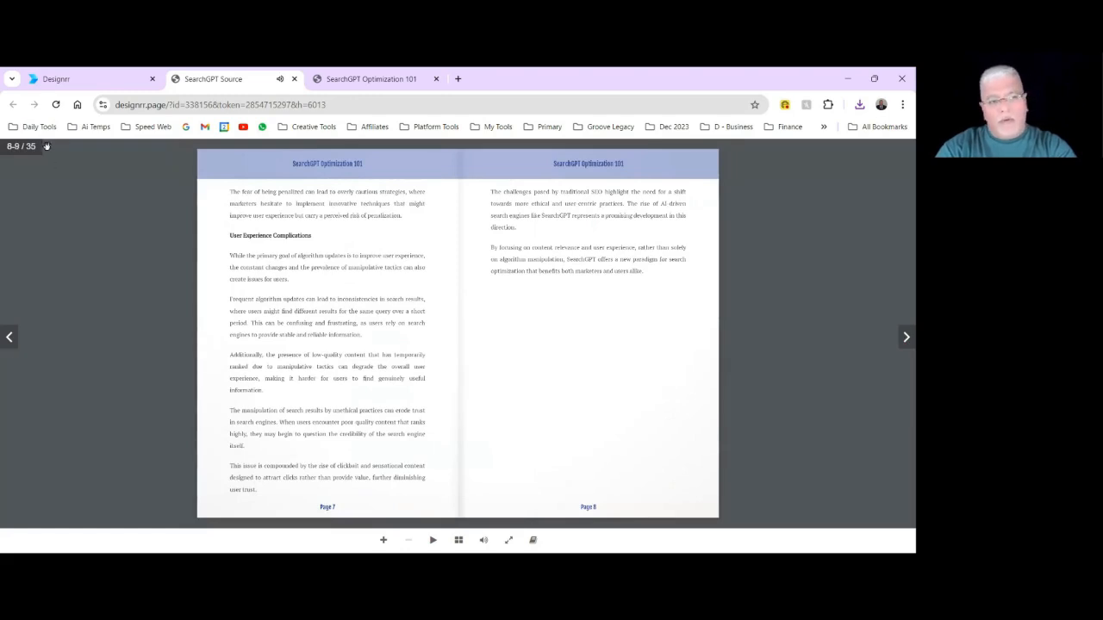
{"action": "left_click", "coordinate": [12, 347]}
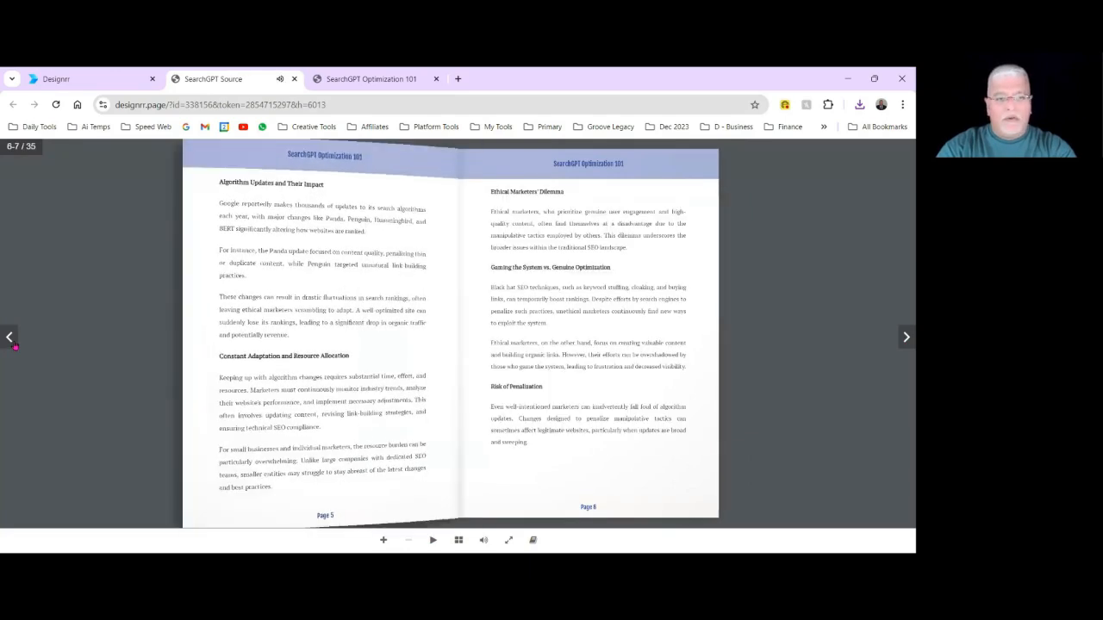
{"action": "left_click", "coordinate": [13, 347]}
{"action": "left_click", "coordinate": [10, 340]}
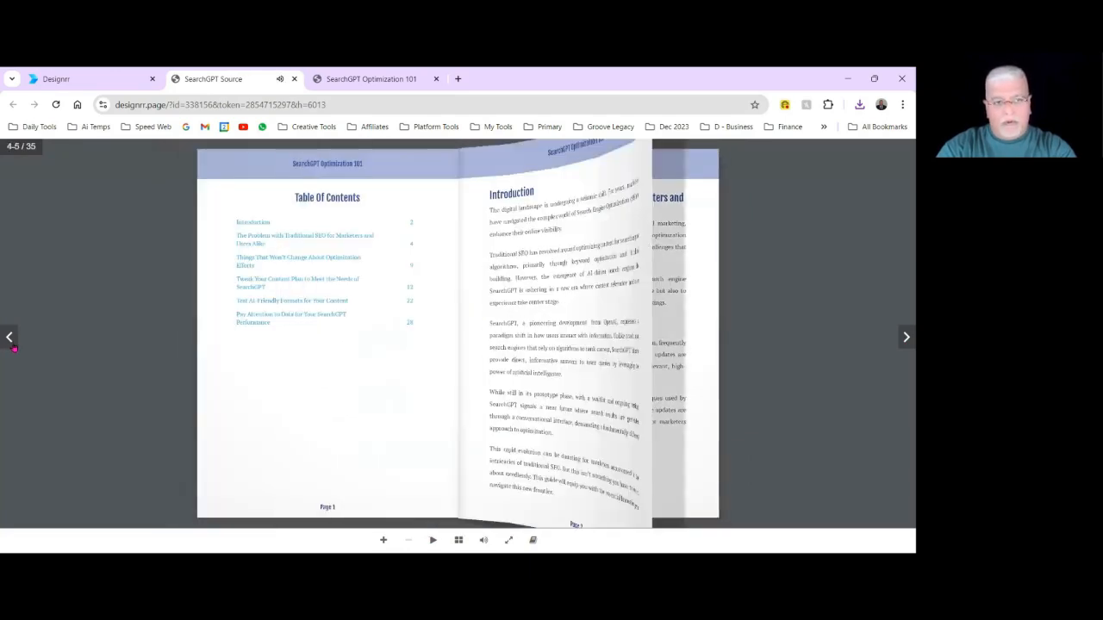
{"action": "left_click", "coordinate": [91, 79]}
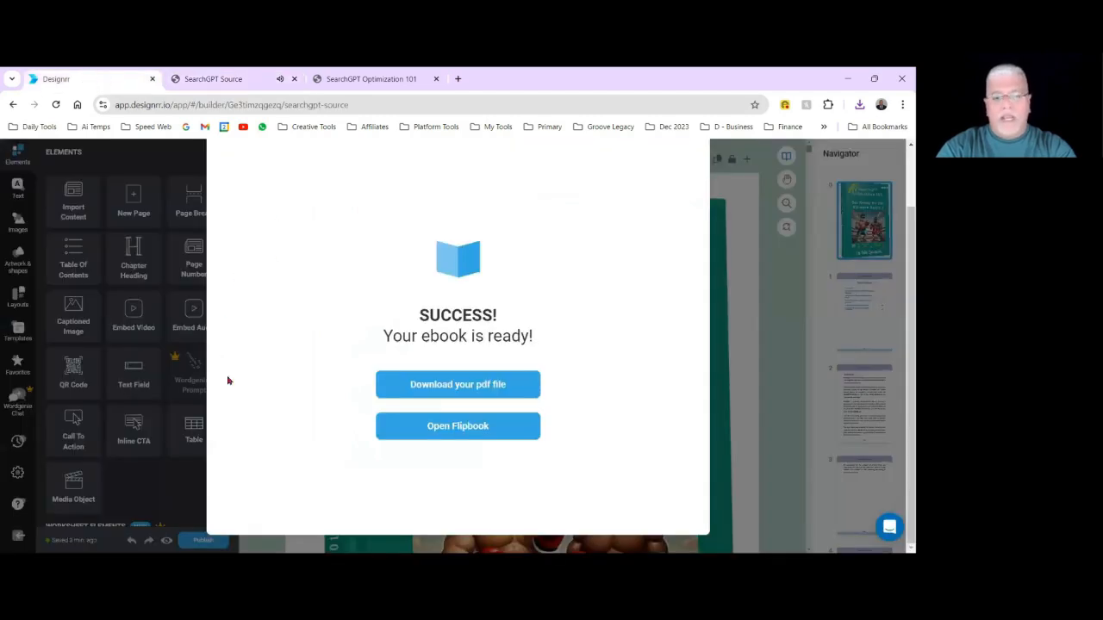